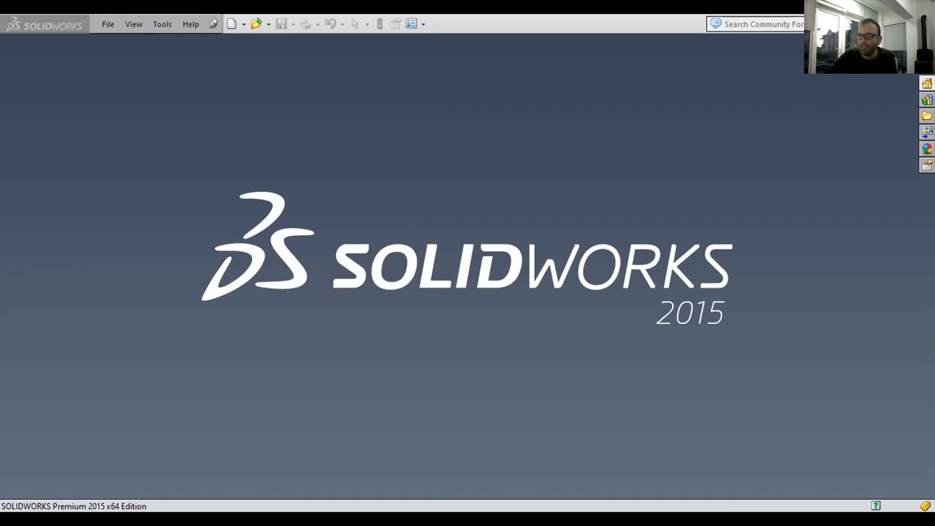
- Create a new part document
click(105, 25)
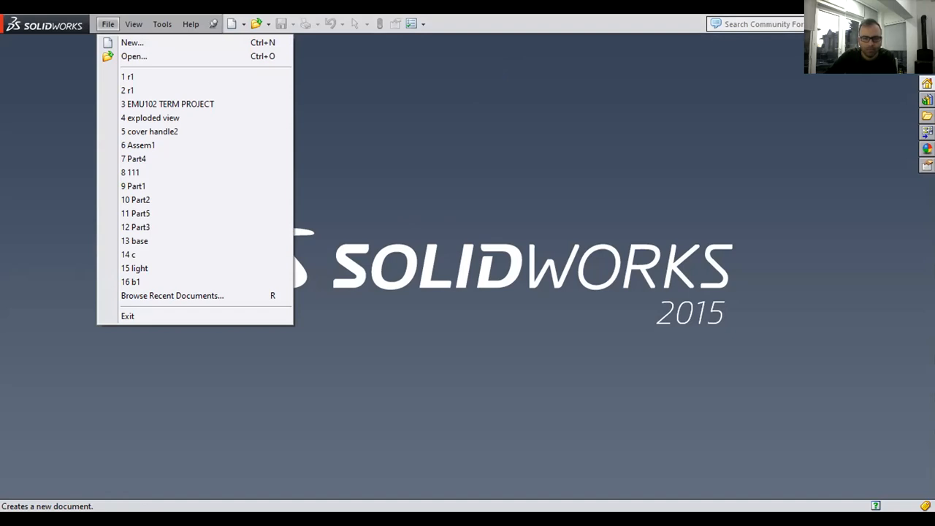
click(489, 64)
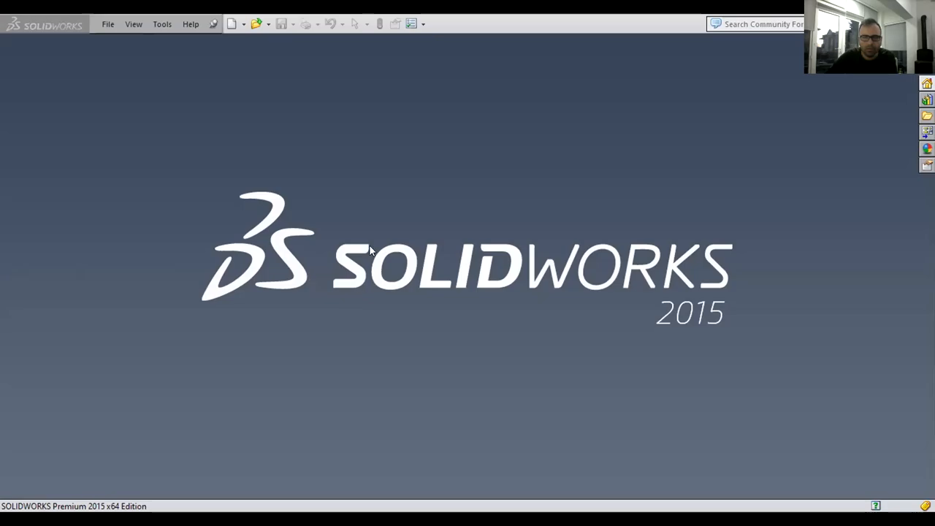
click(107, 23)
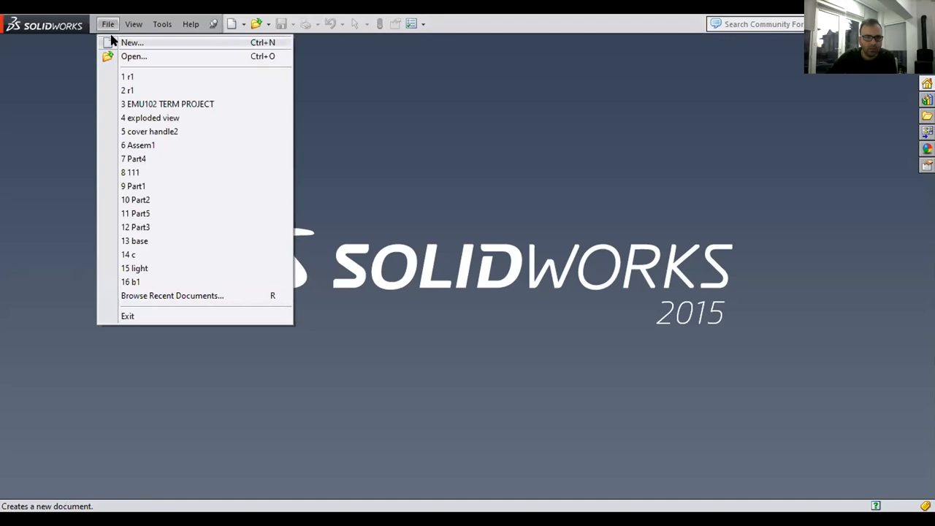
click(114, 42)
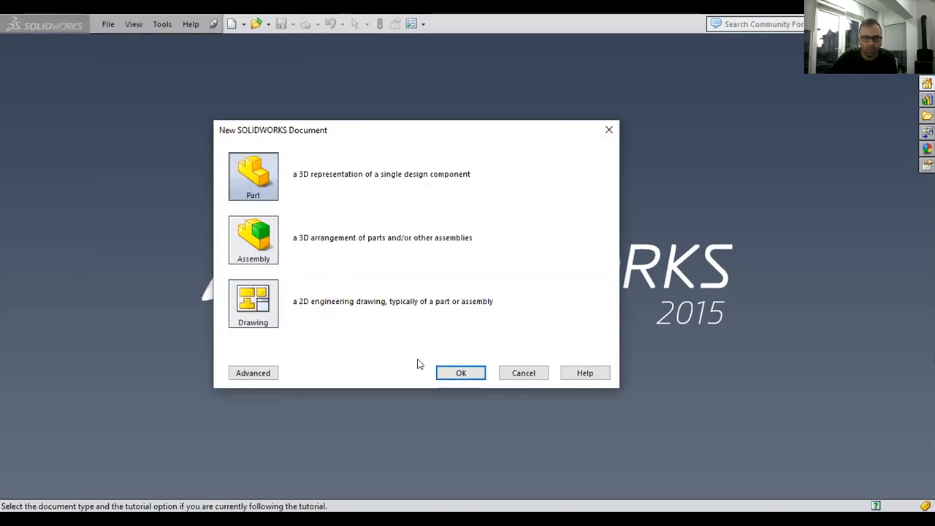
click(456, 373)
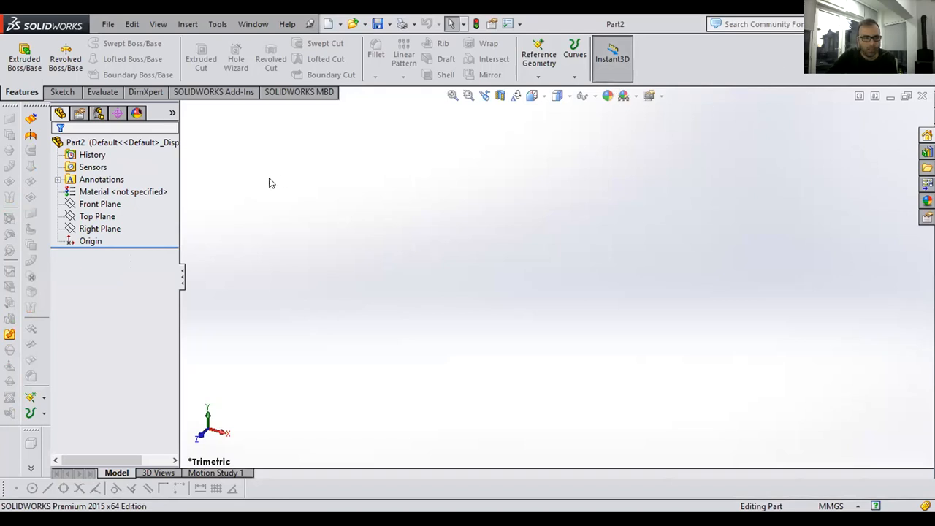
- Sketch a corner rectangle about 117 mm wide and 69 mm high on the Top Plane, starting at the origin
click(147, 193)
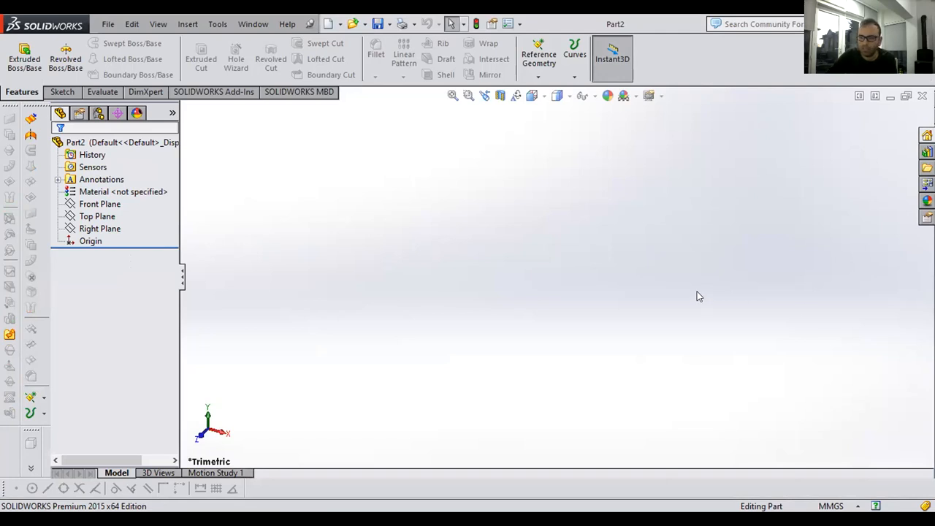
click(93, 192)
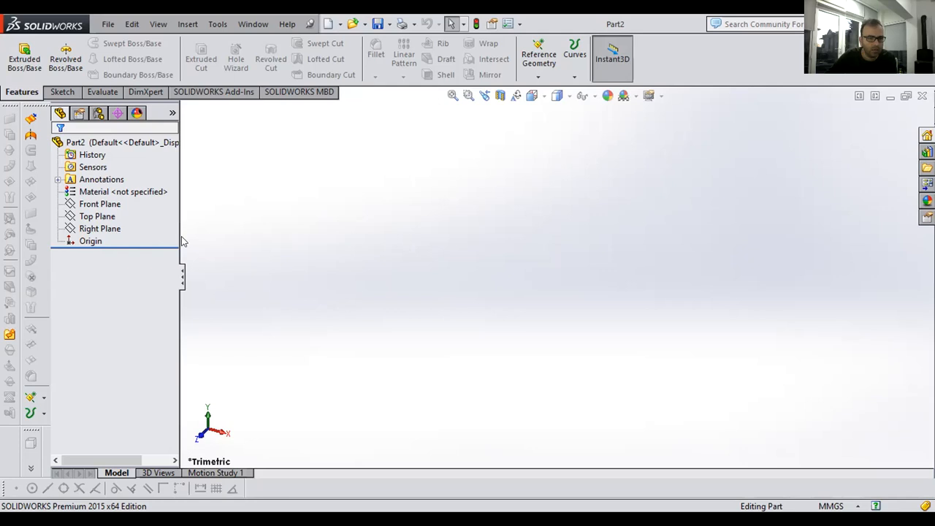
click(97, 216)
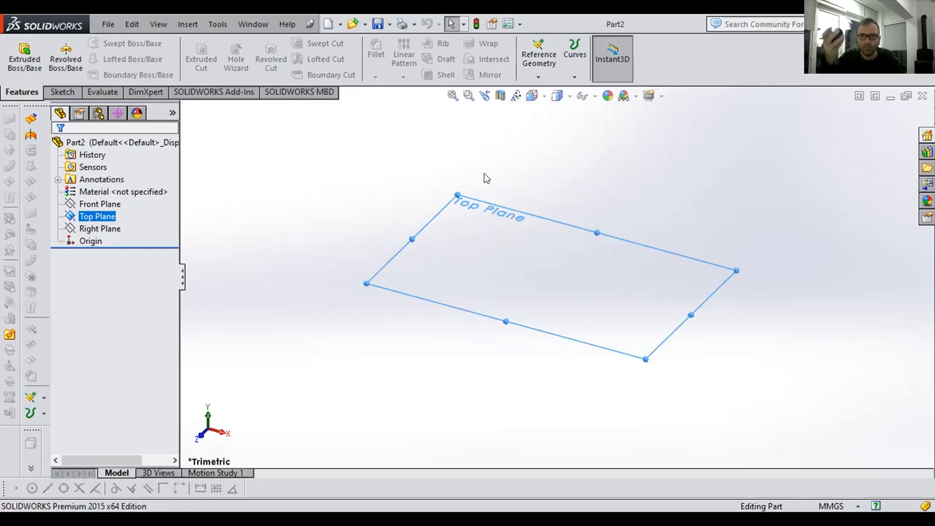
click(531, 95)
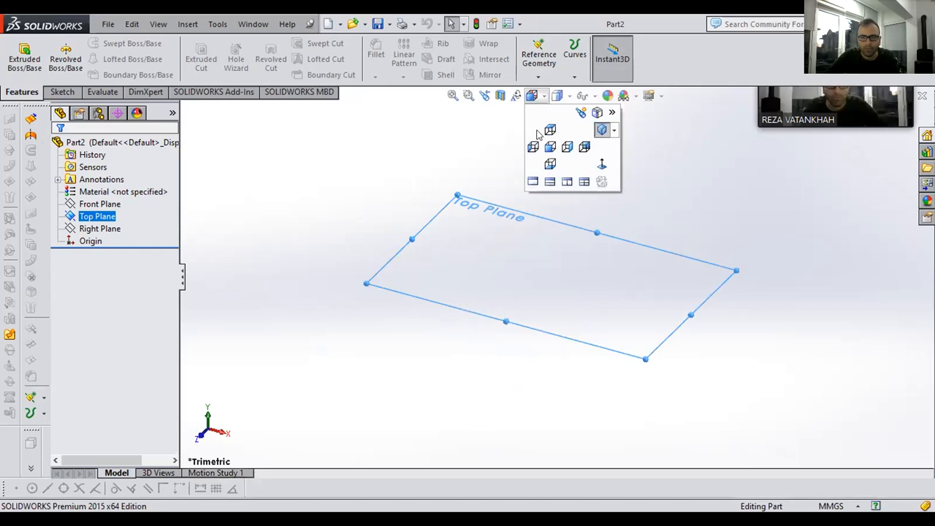
click(601, 164)
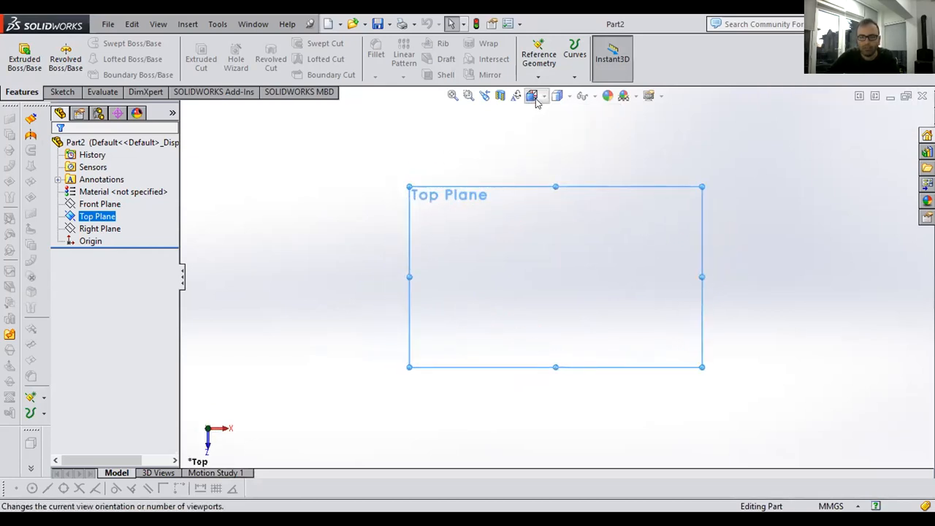
click(57, 91)
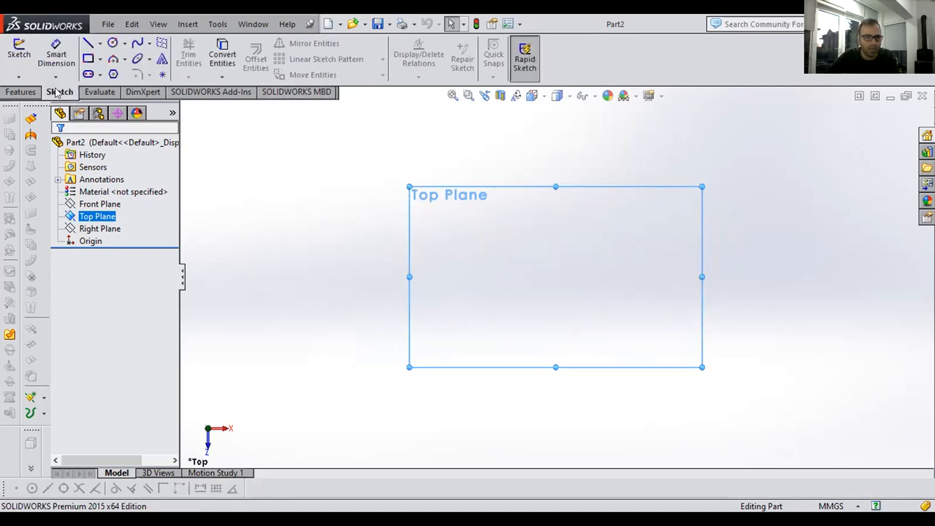
click(88, 61)
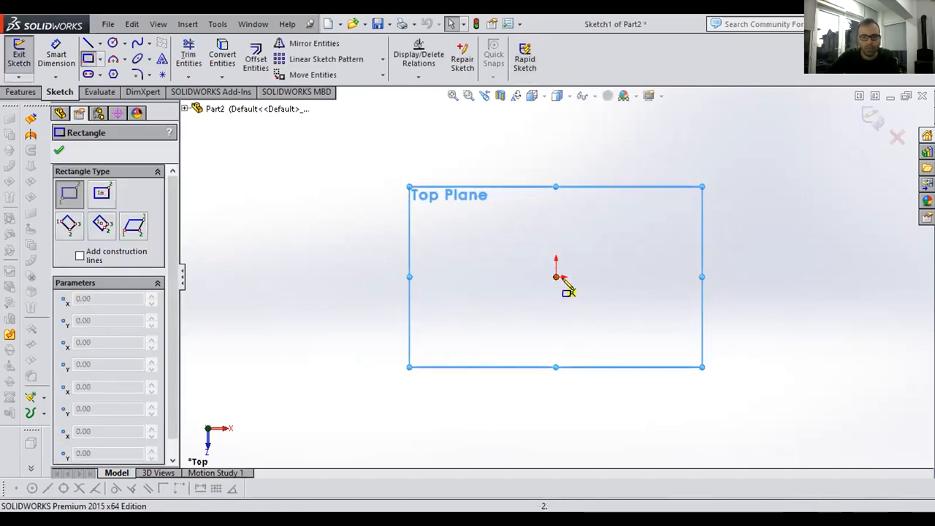
click(557, 278)
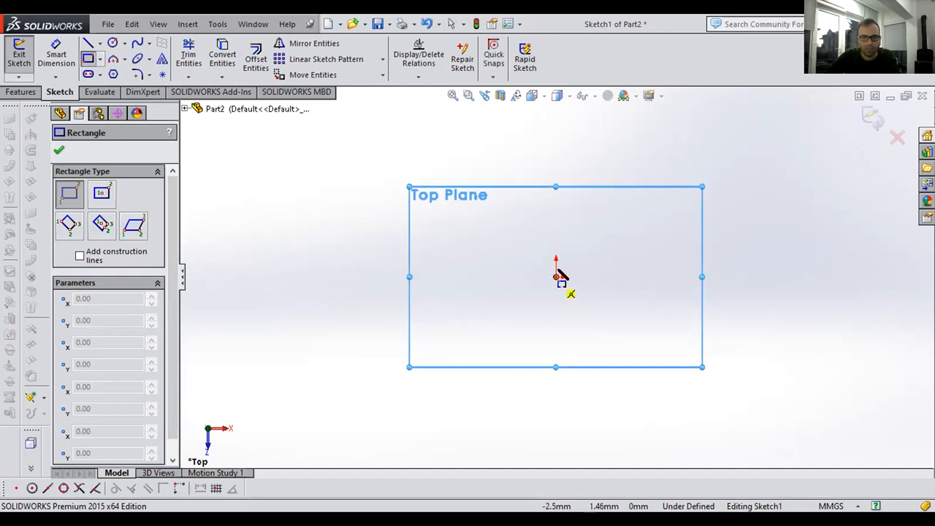
click(734, 163)
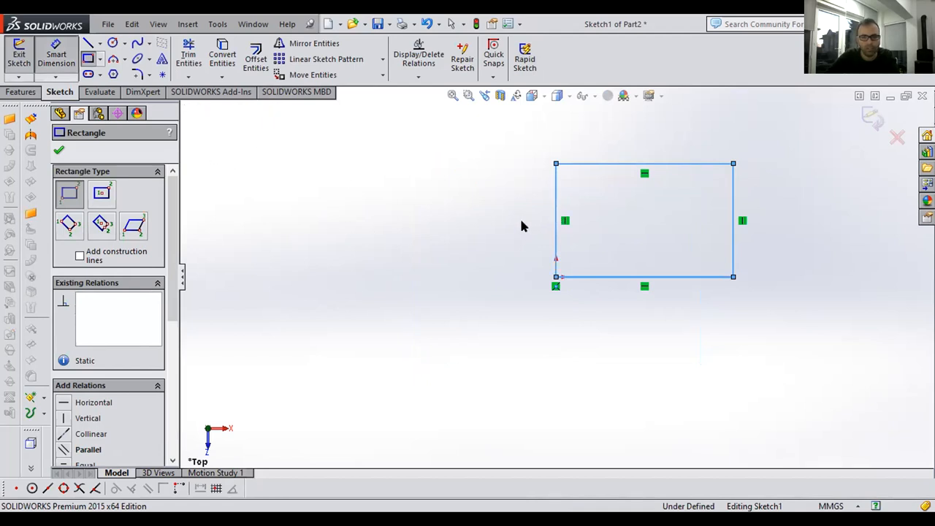
key(Escape)
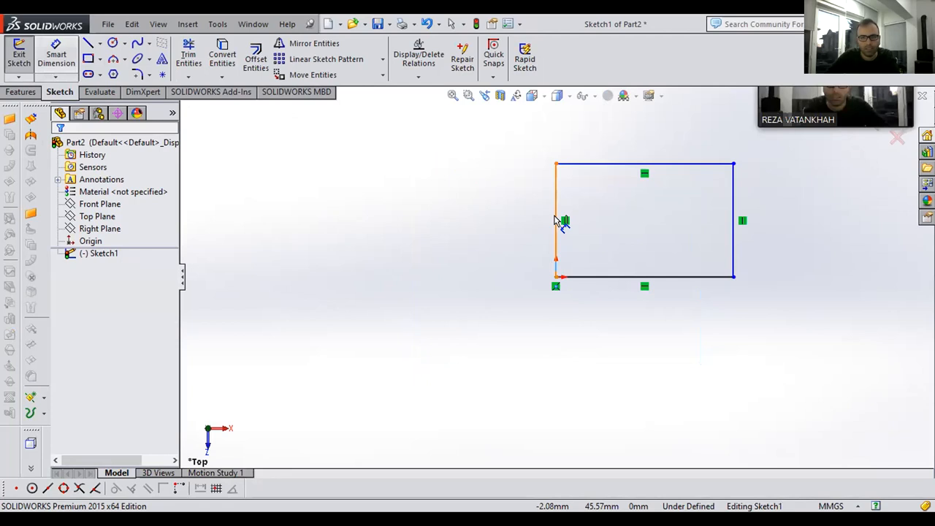
- Dimension the rectangle's vertical side through the origin as 75 mm and open the list of document unit systems
click(555, 218)
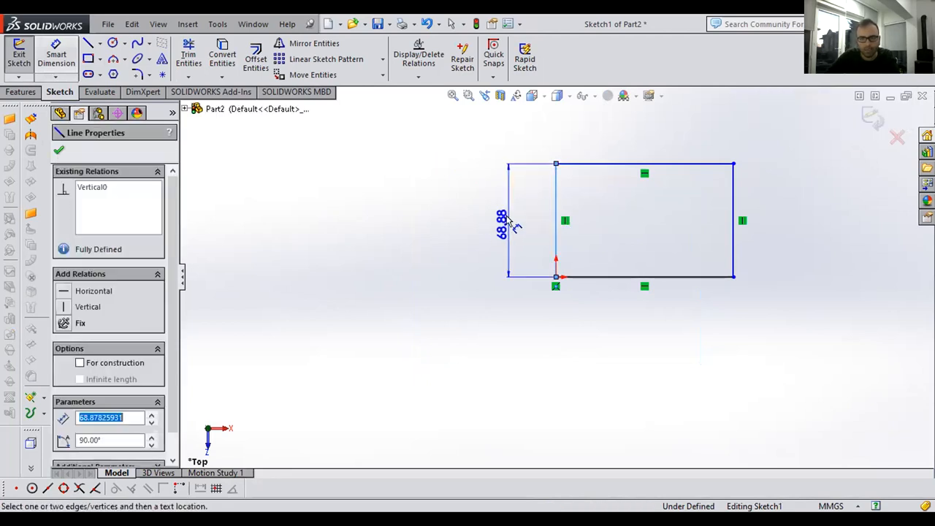
click(500, 222)
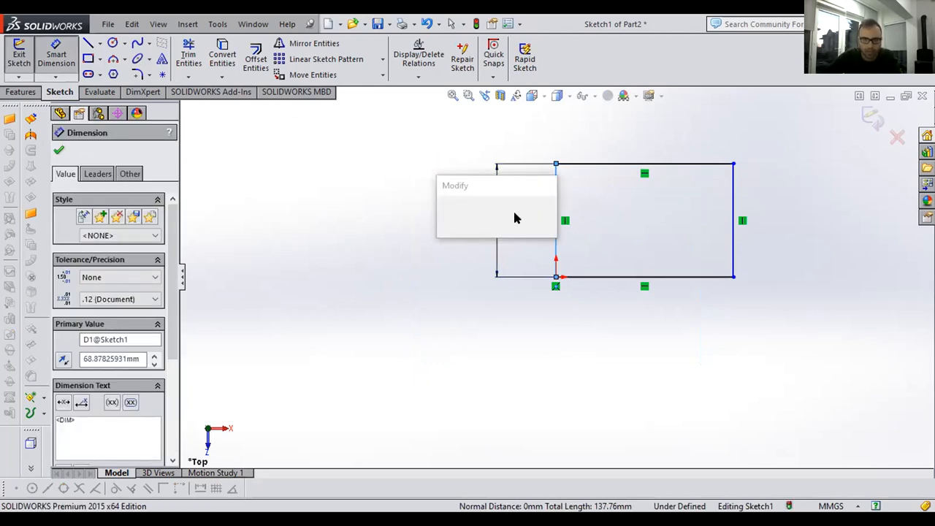
text(75)
click(444, 212)
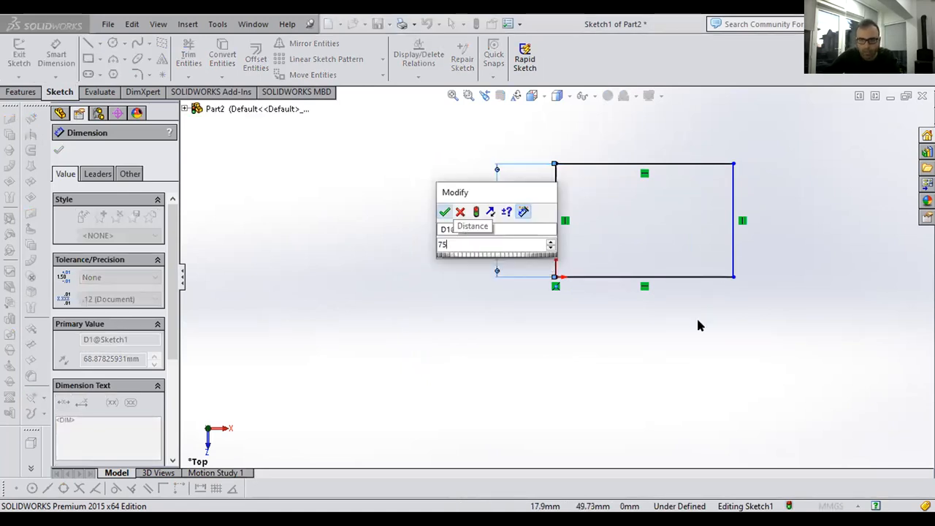
click(836, 506)
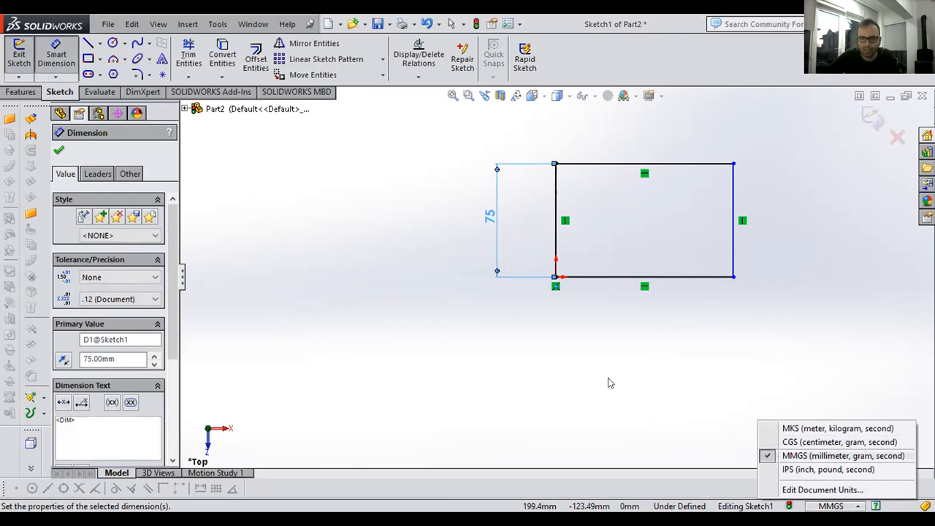
- Dimension the rectangle's horizontal side through the origin as 140 mm
click(617, 277)
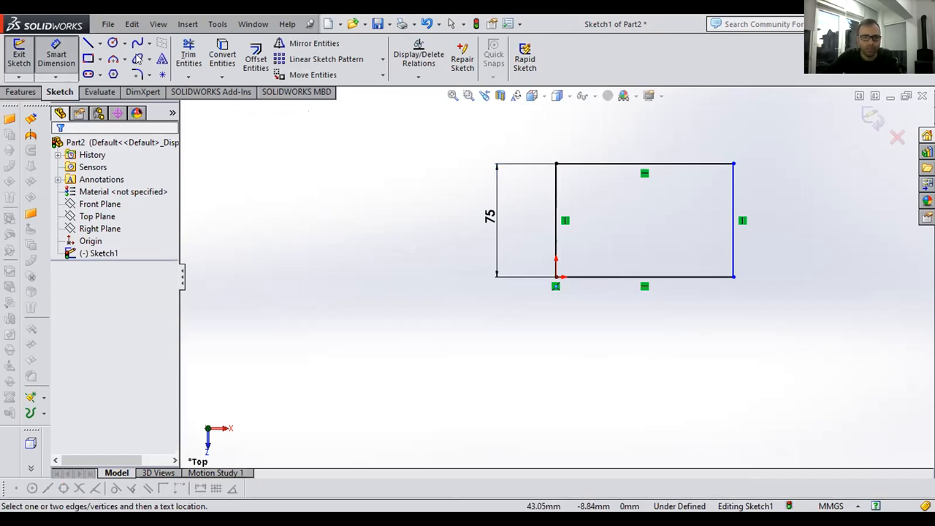
click(690, 276)
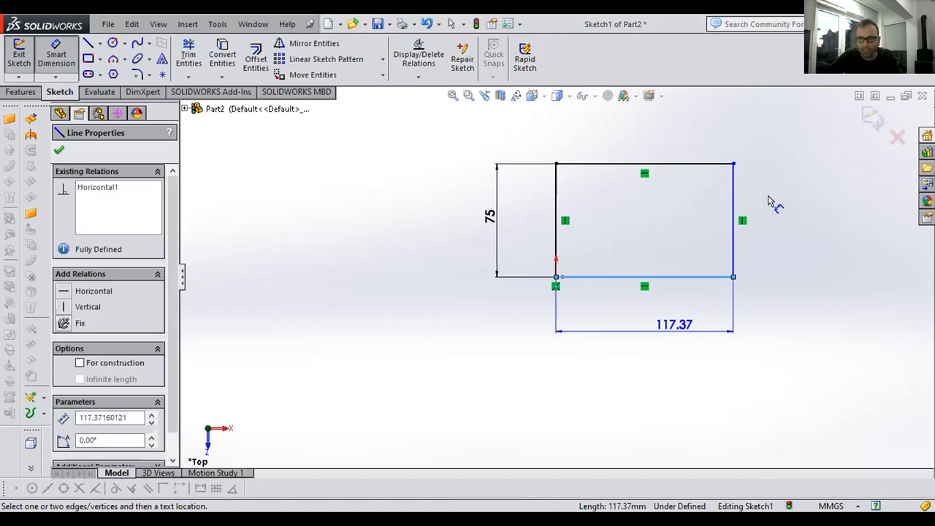
text(140)
key(Return)
scroll(768, 199, up, 3)
scroll(597, 255, down, 4)
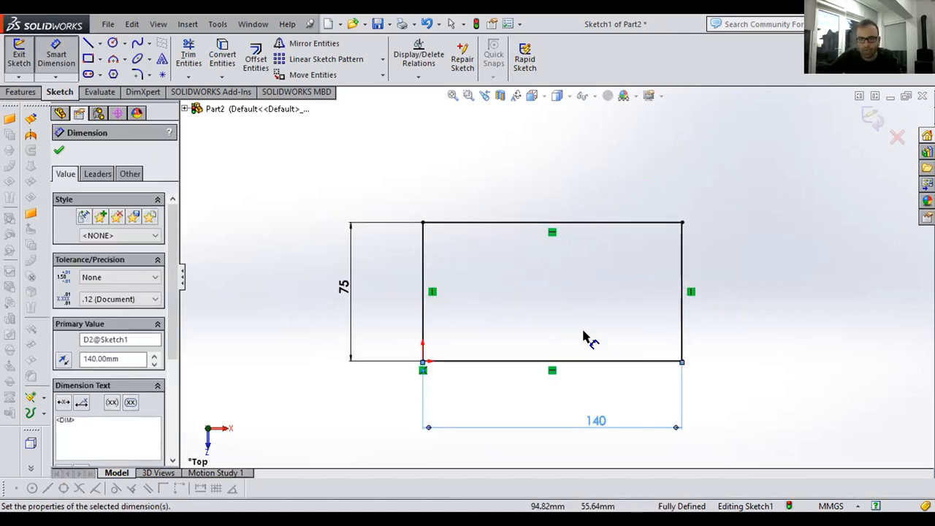
click(701, 379)
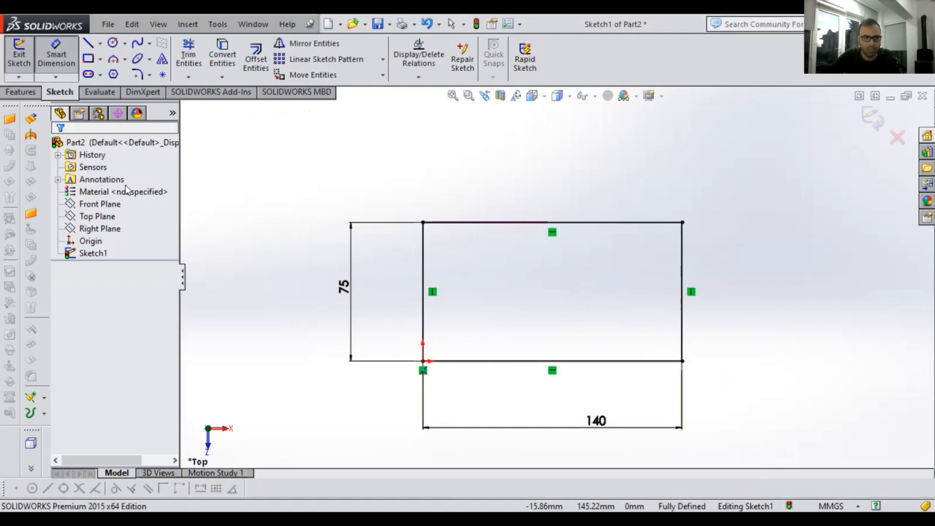
- Extrude the rectangle upward as a blind boss with a depth of 25 mm
click(22, 92)
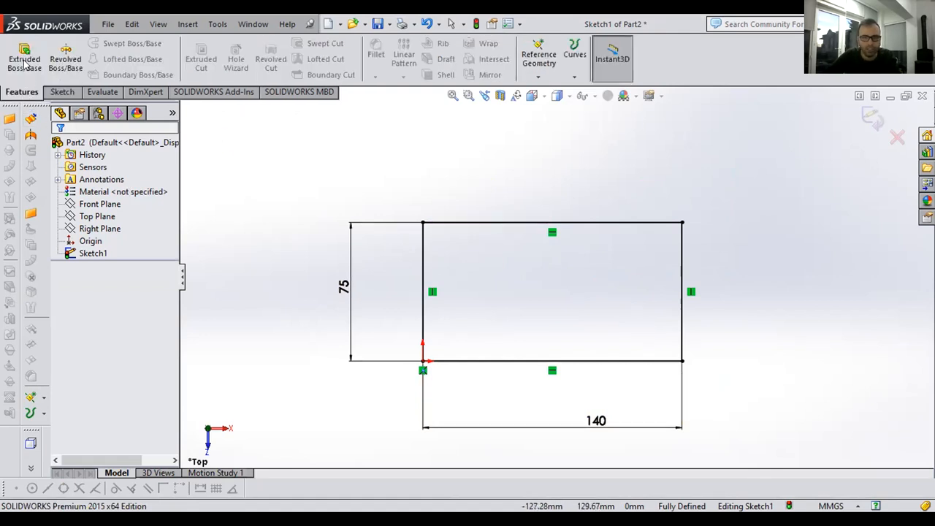
click(24, 65)
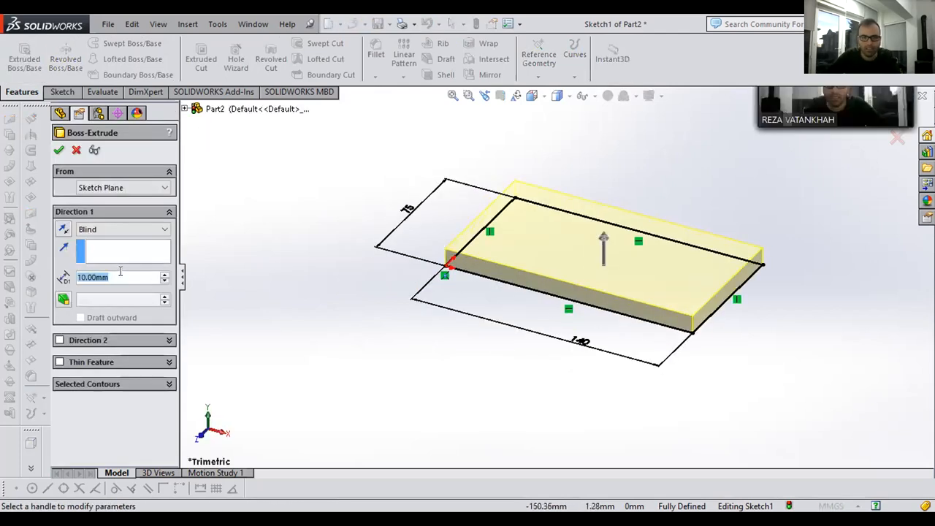
click(118, 277)
drag(62, 275, 59, 279)
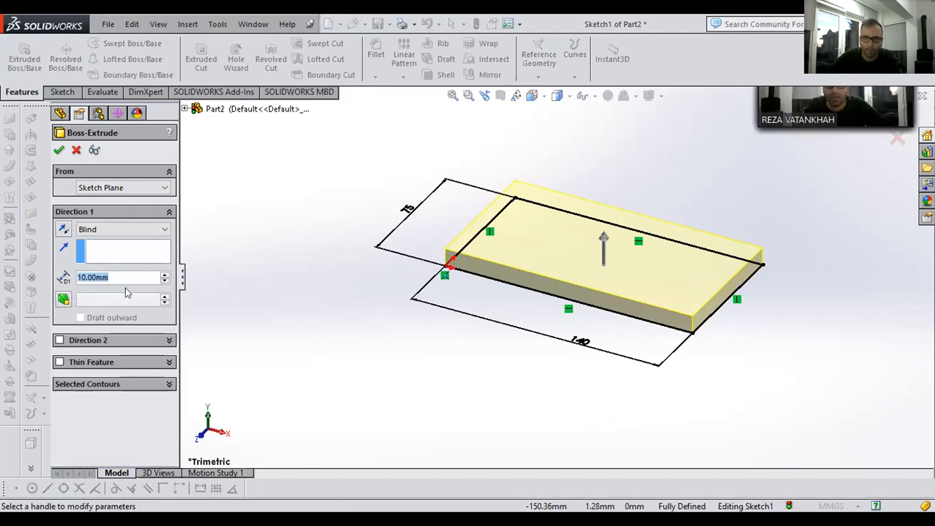
text(25)
key(Return)
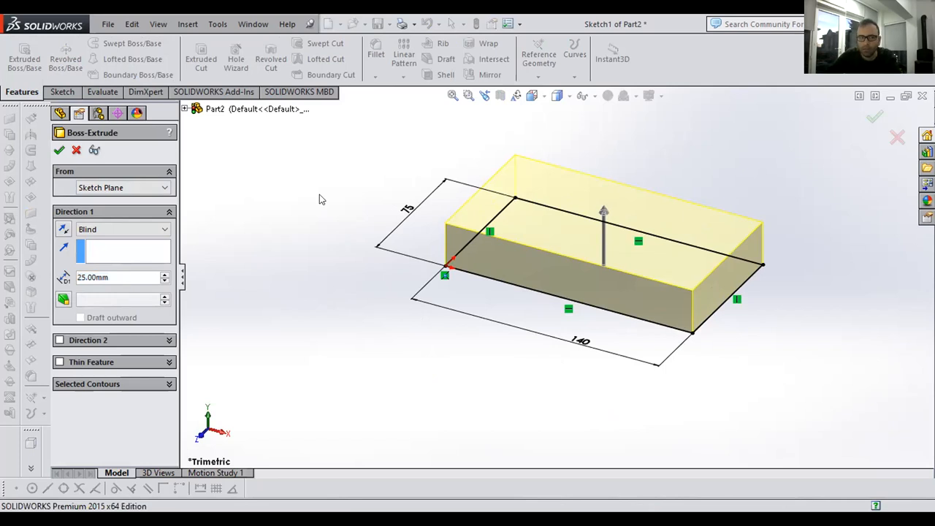
key(Return)
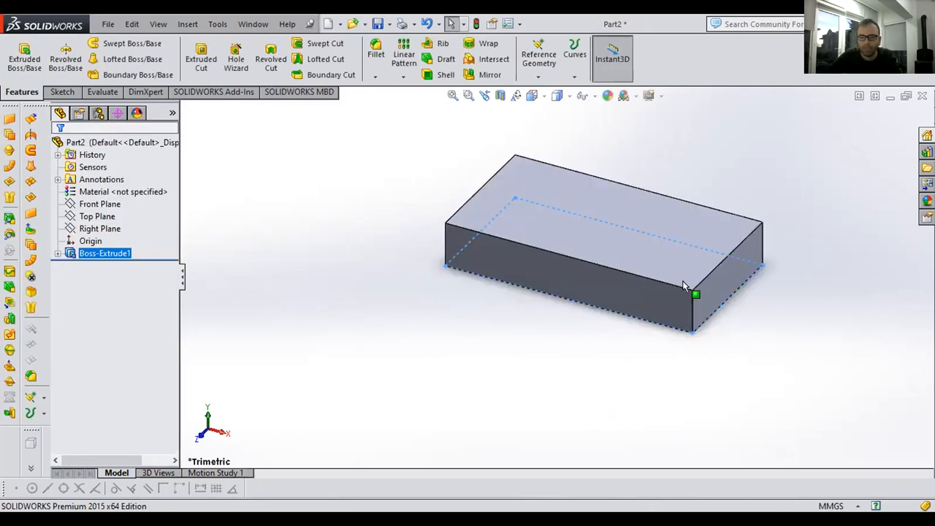
- Open the extruded block's base rectangle sketch for editing, viewed straight from above
click(516, 95)
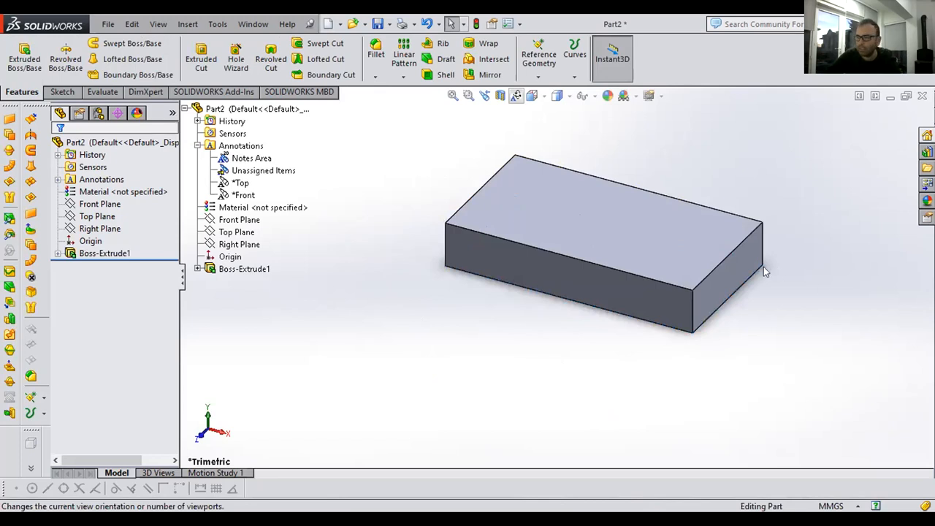
key(ctrl+7)
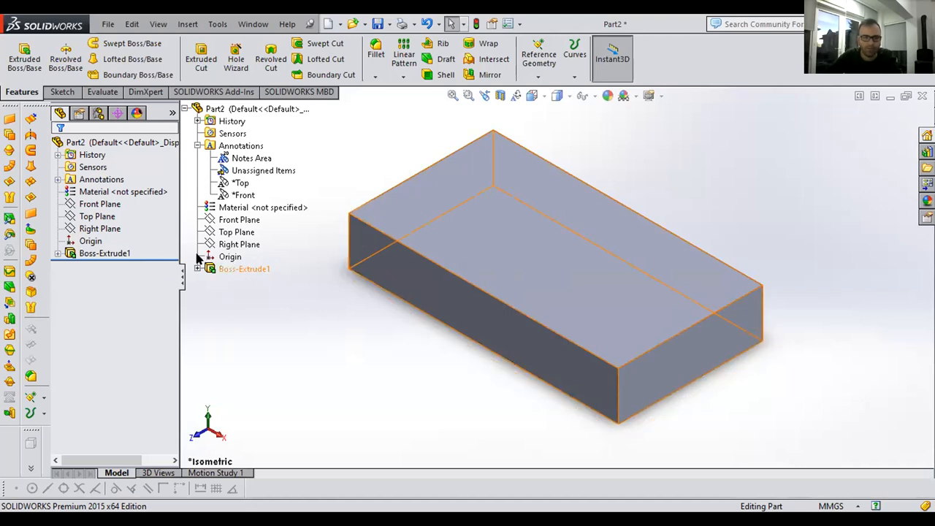
click(57, 253)
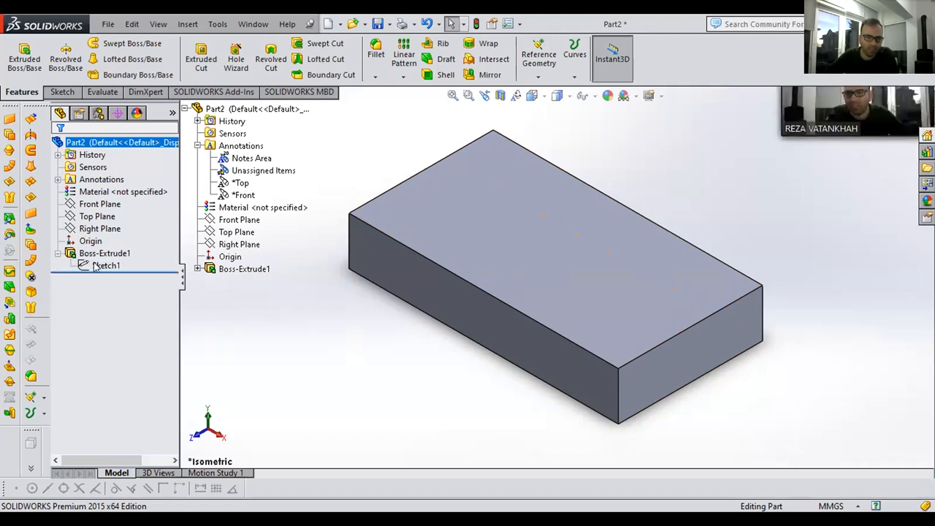
click(96, 266)
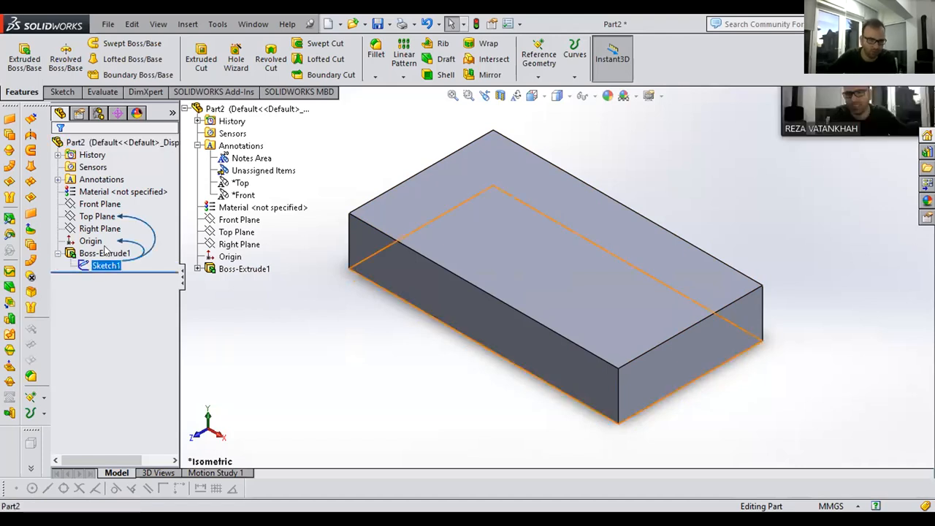
right_click(101, 267)
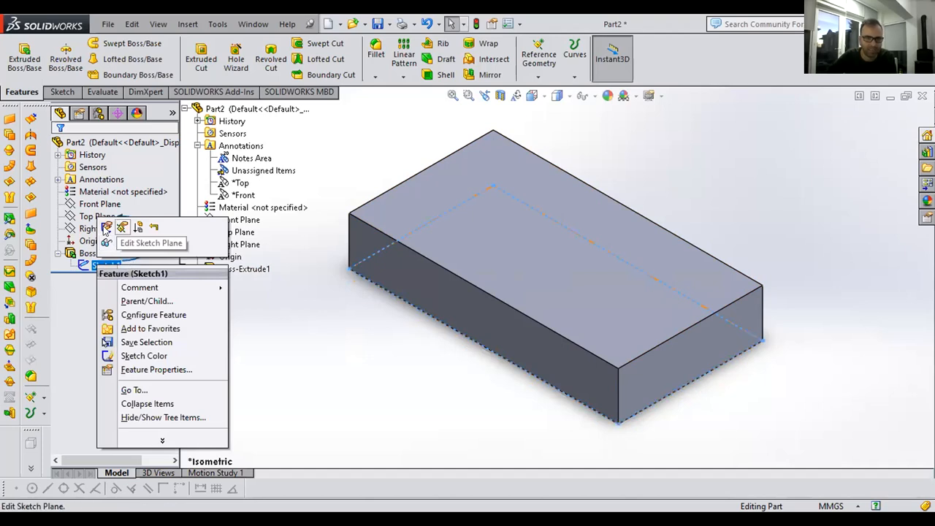
click(107, 227)
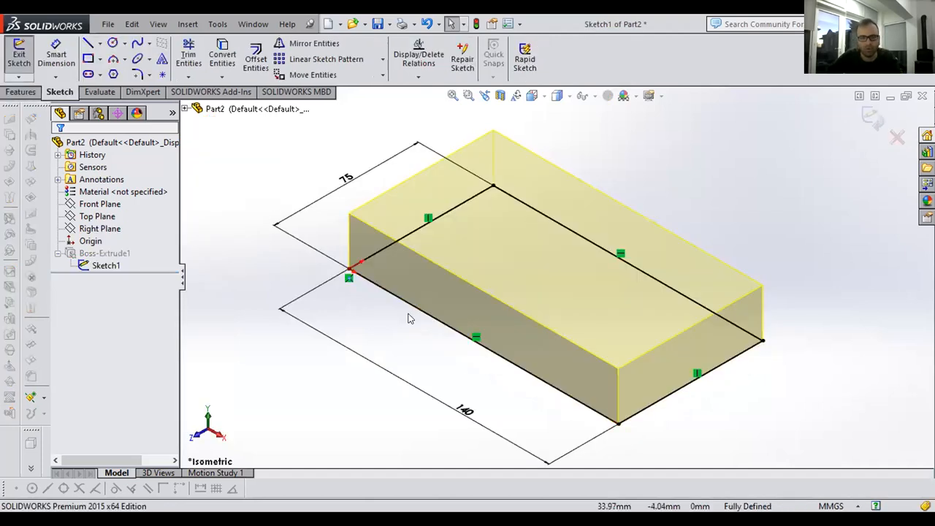
key(space)
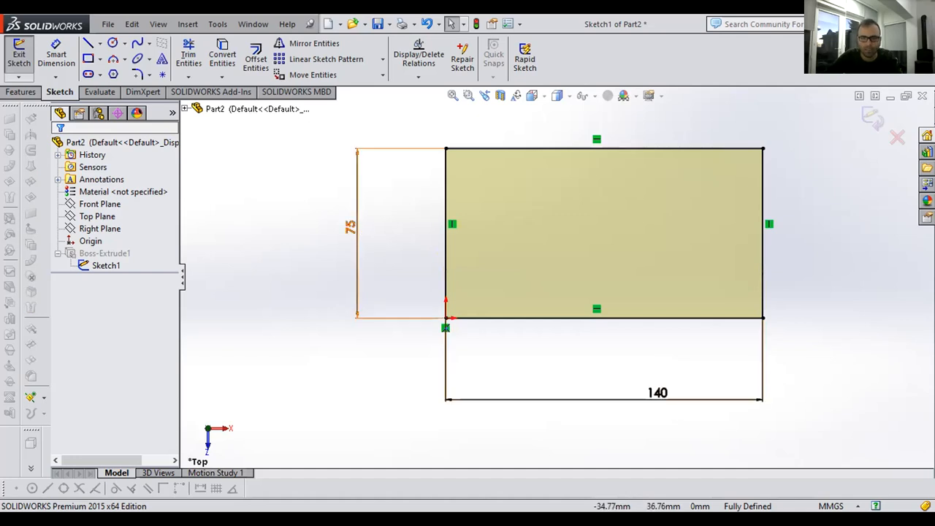
- Set the rectangle's vertical side through the origin to 140 mm
click(365, 235)
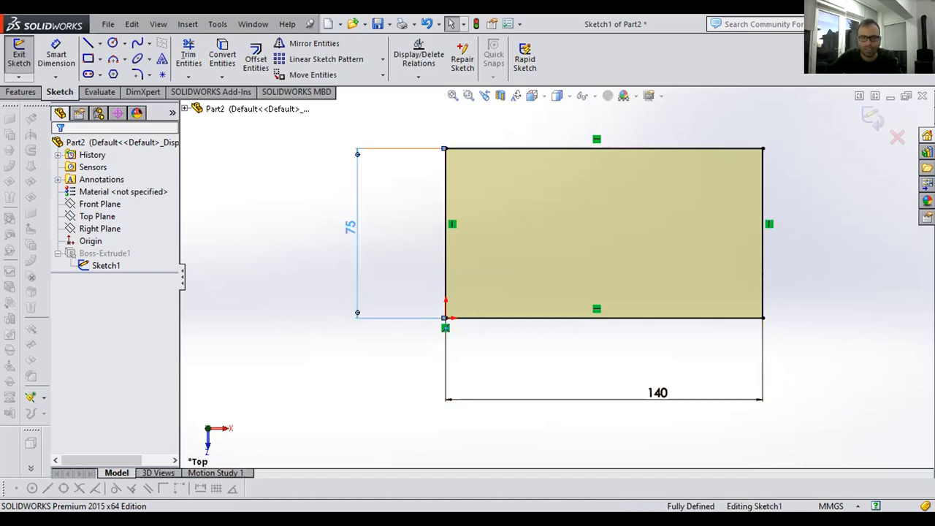
double_click(377, 246)
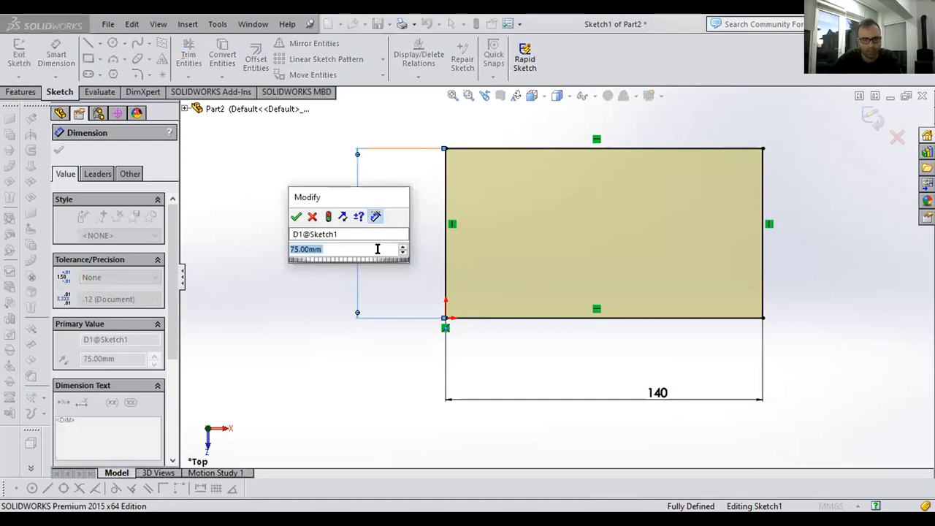
text(140)
key(Return)
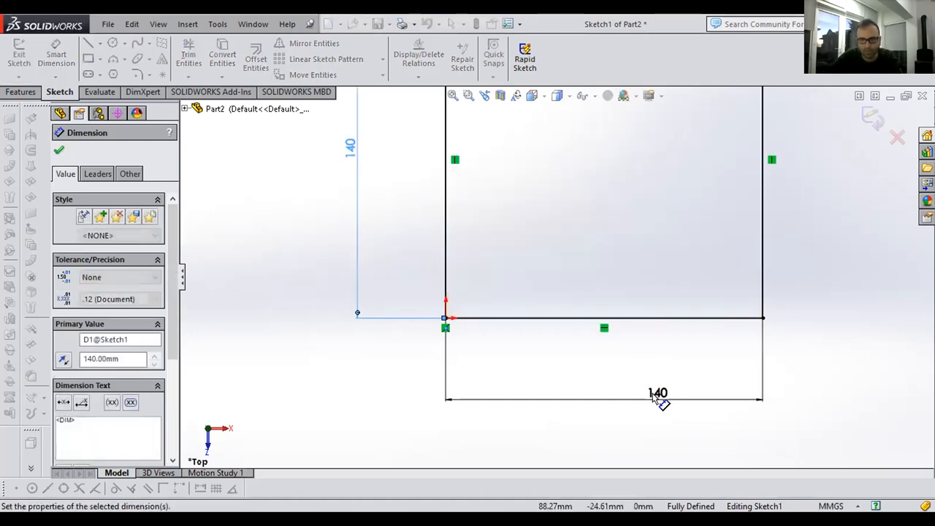
- Set the rectangle's horizontal side through the origin to 75 mm
click(660, 395)
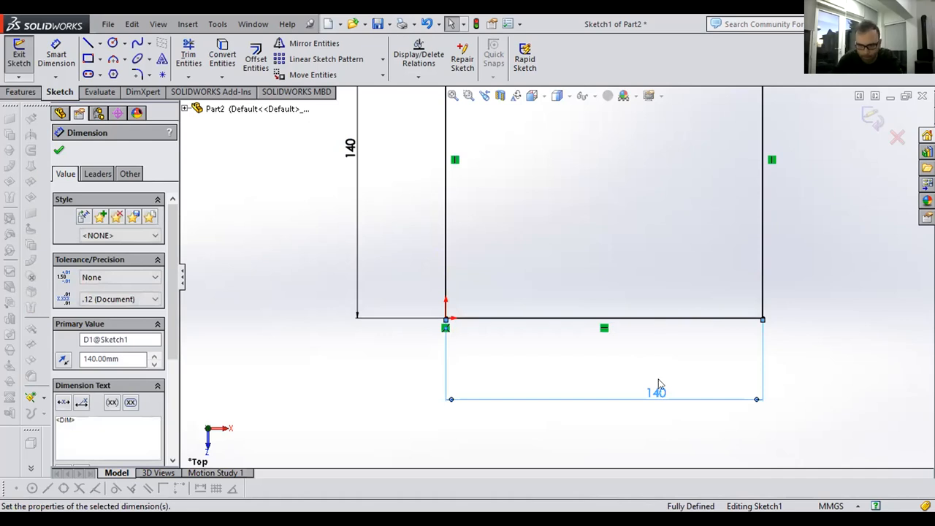
double_click(659, 387)
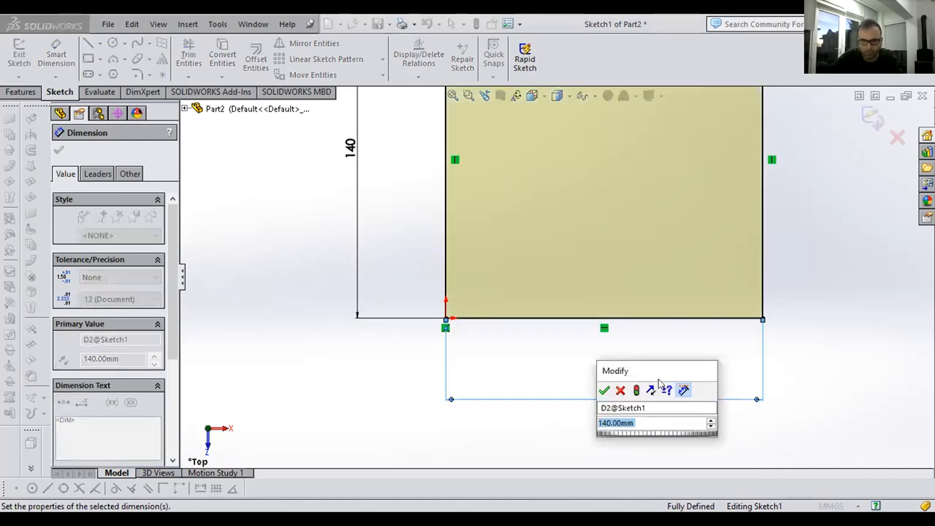
text(75)
key(Return)
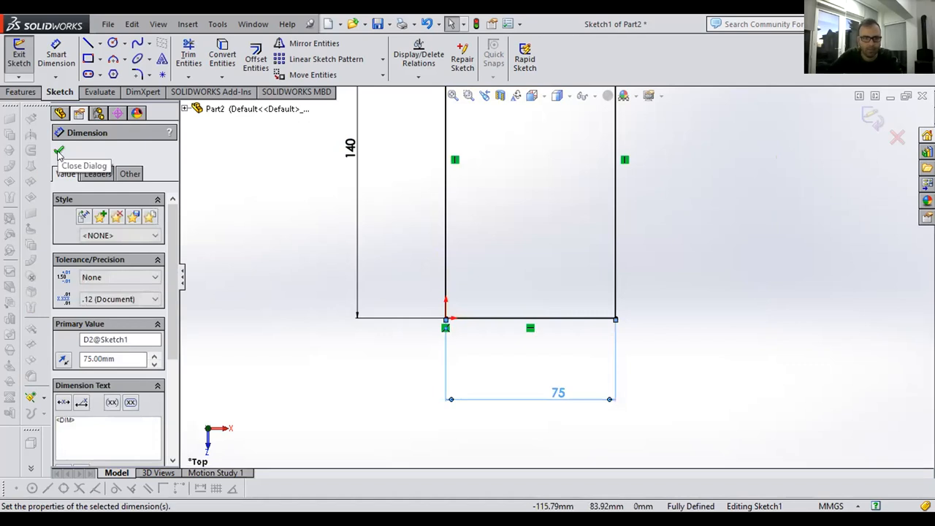
click(262, 238)
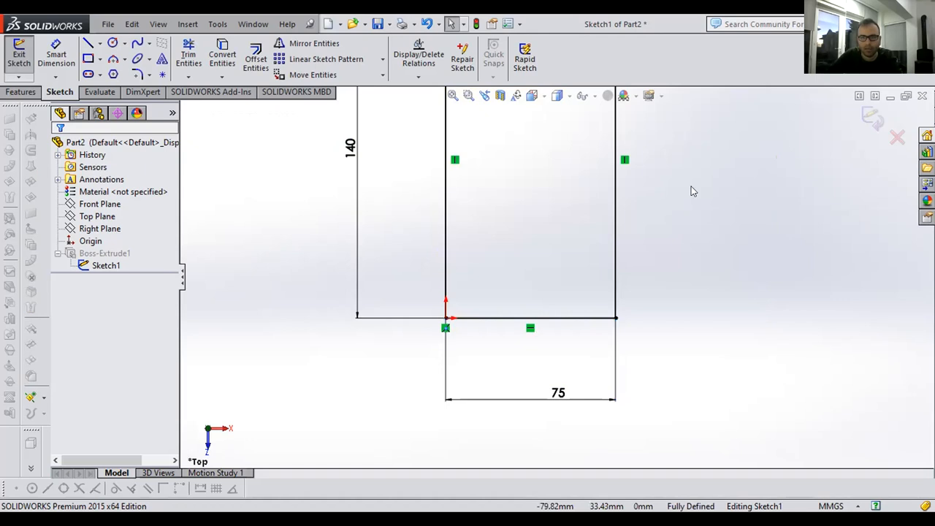
- Exit the base sketch to rebuild the block and show it fitted in isometric view
key(ctrl+7)
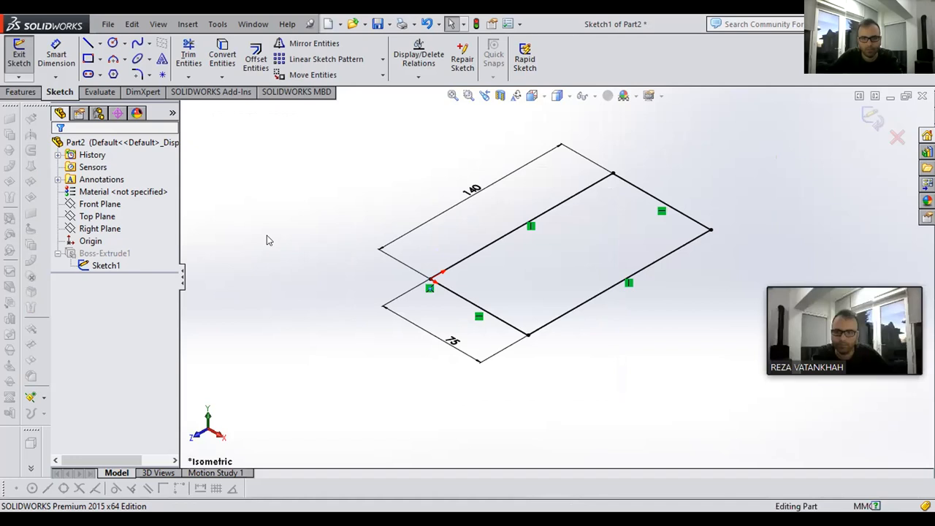
click(785, 192)
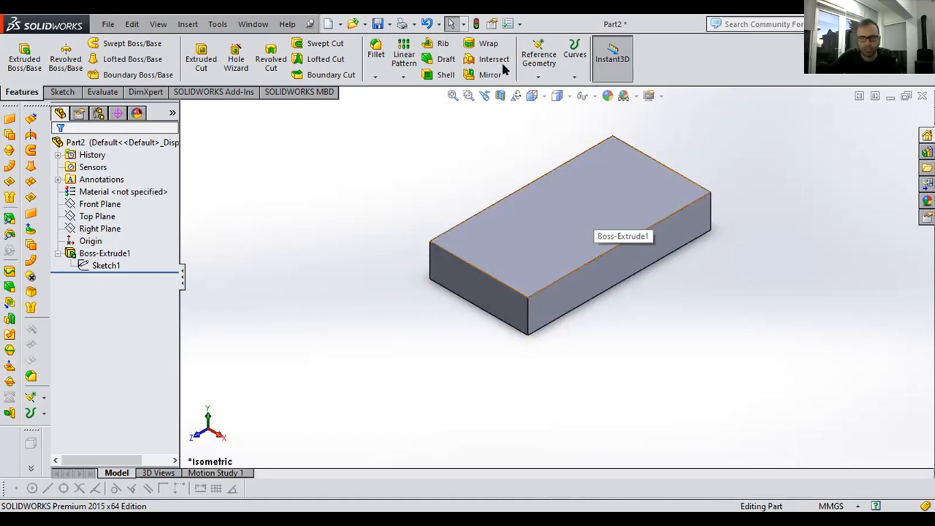
click(535, 97)
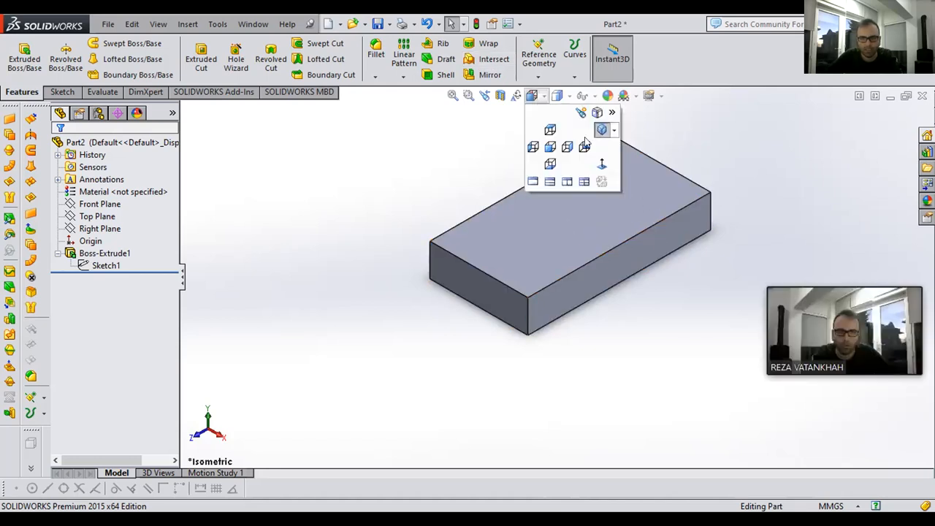
click(601, 129)
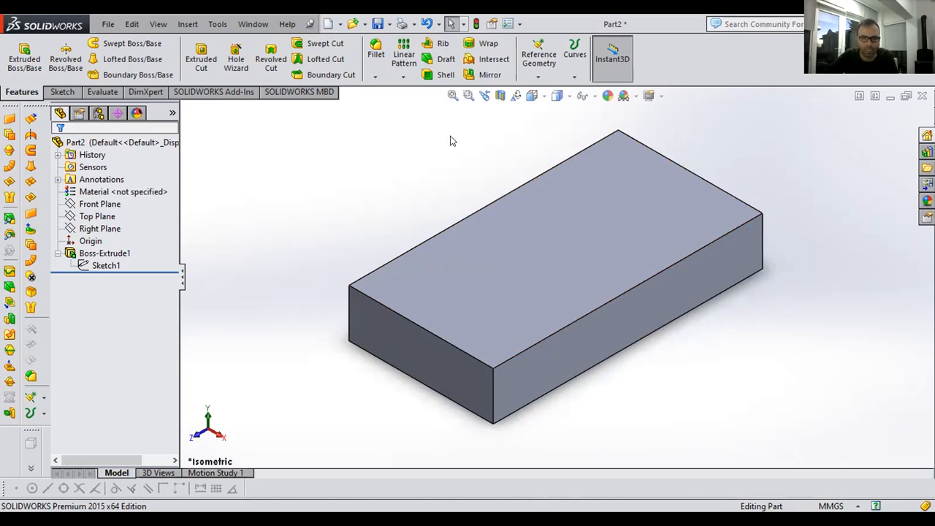
- Sketch a corner rectangle on the block's top face, spanning its full width from the far short edge and about 39 mm deep
click(603, 194)
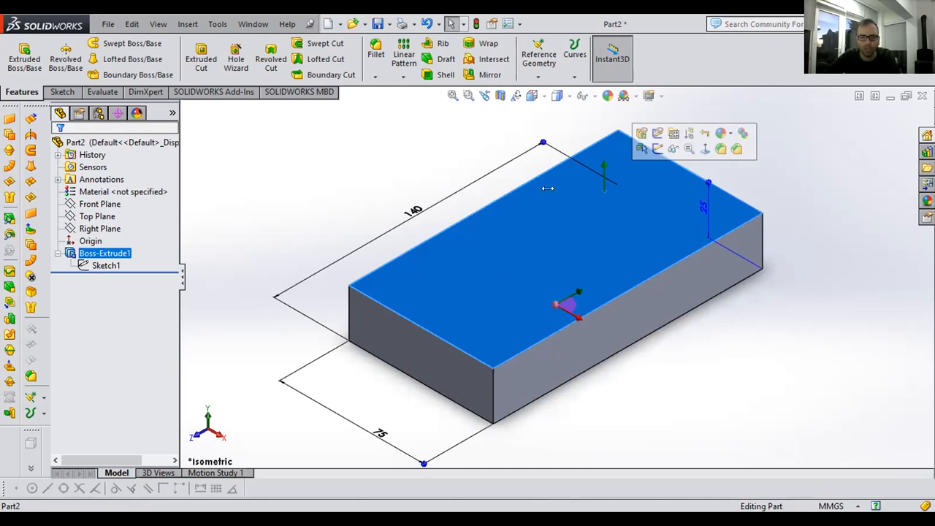
key(space)
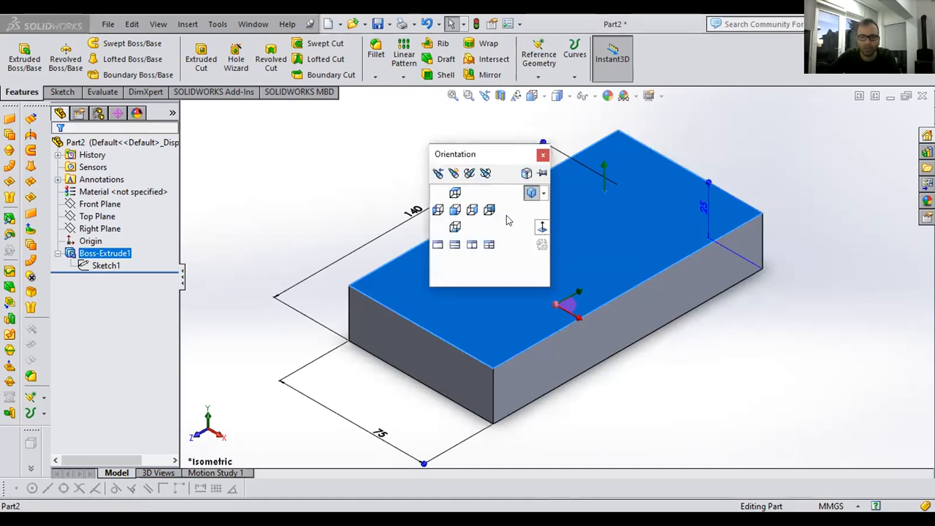
click(546, 228)
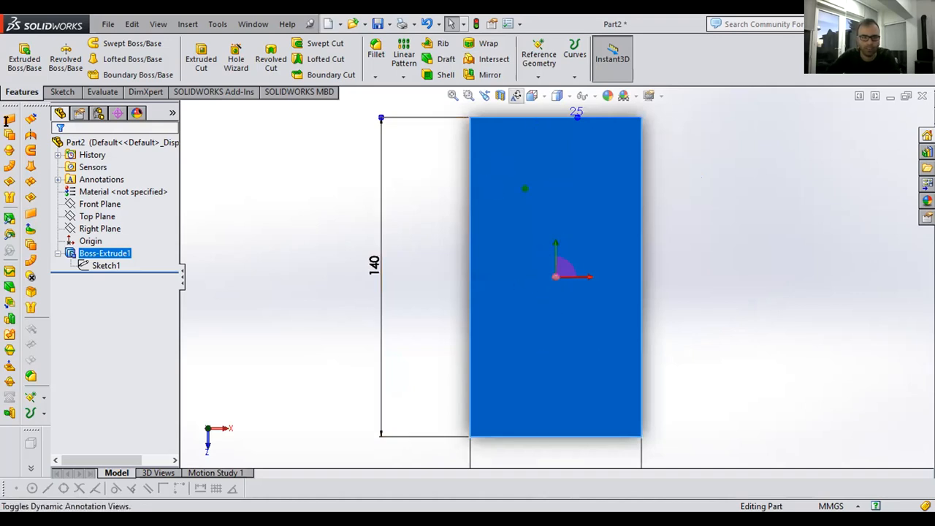
click(62, 92)
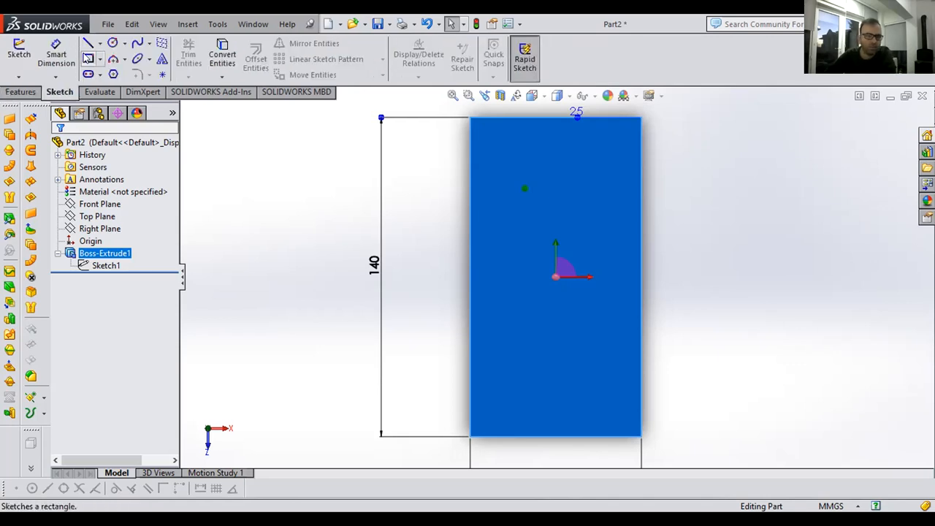
click(88, 58)
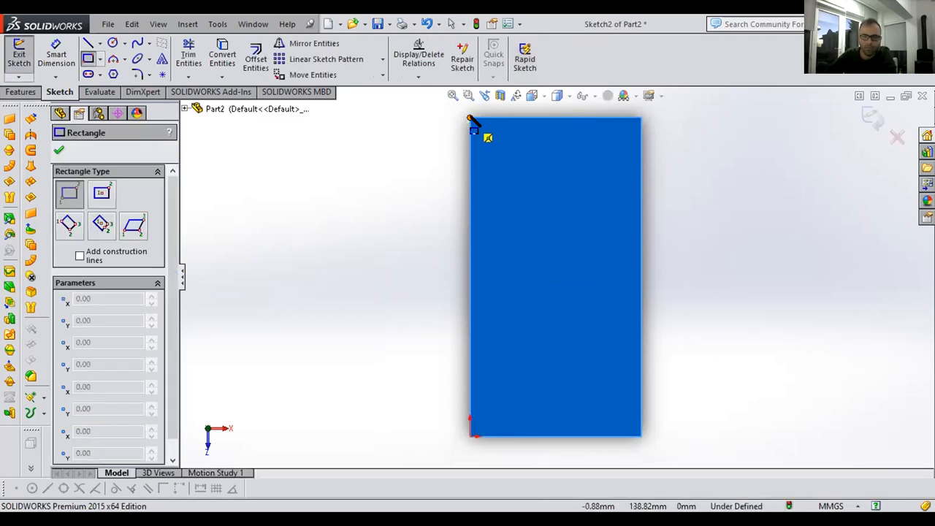
click(469, 118)
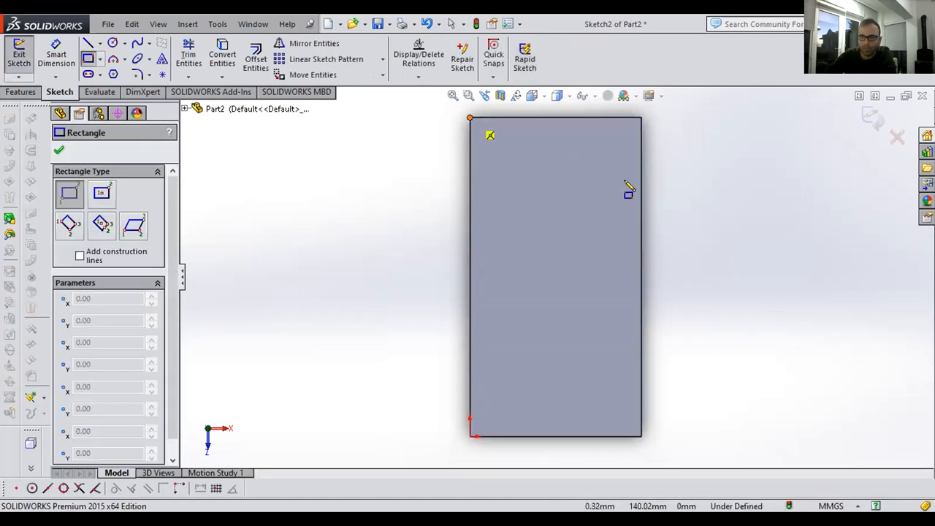
click(643, 221)
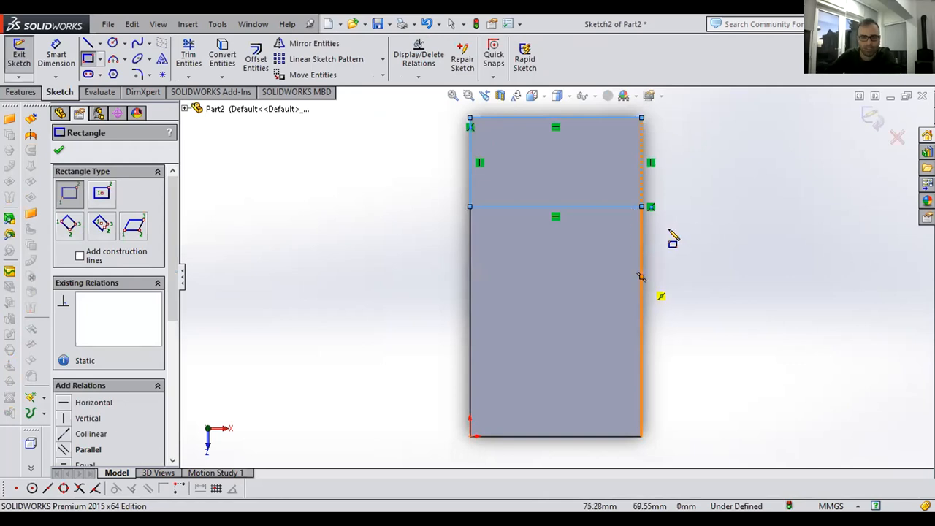
key(Escape)
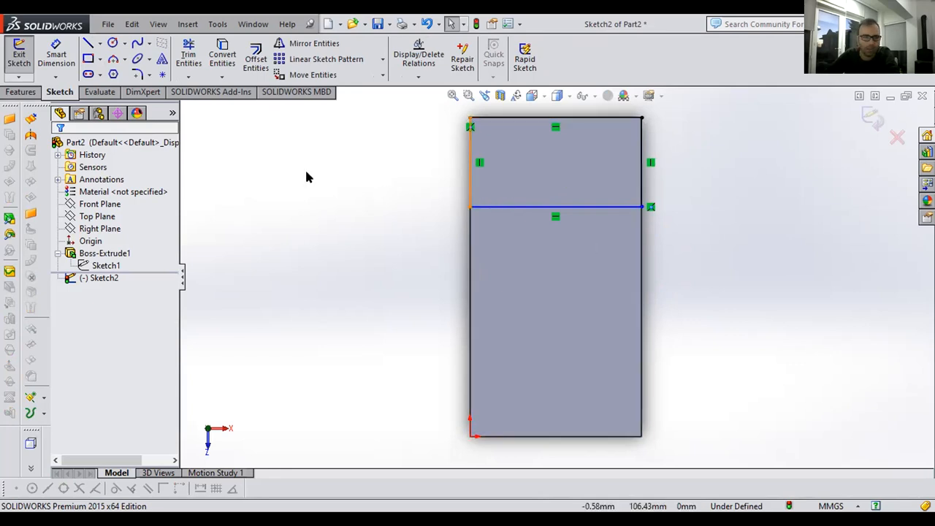
- Dimension the new rectangle's side along the block's long edge as 32 mm
click(56, 53)
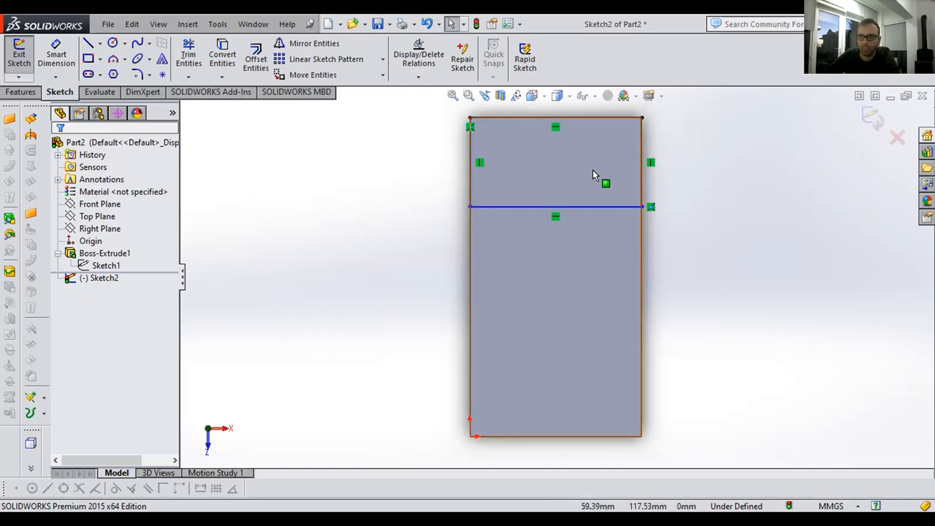
click(49, 62)
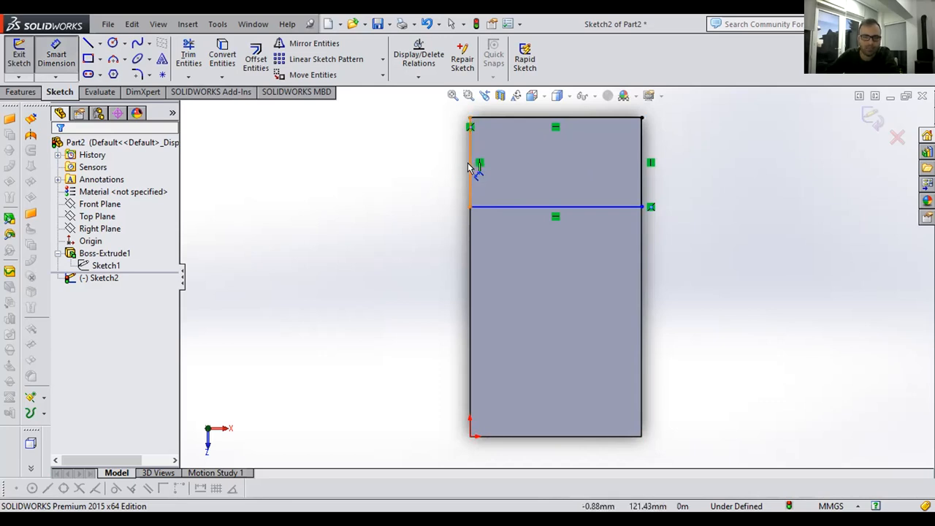
click(468, 167)
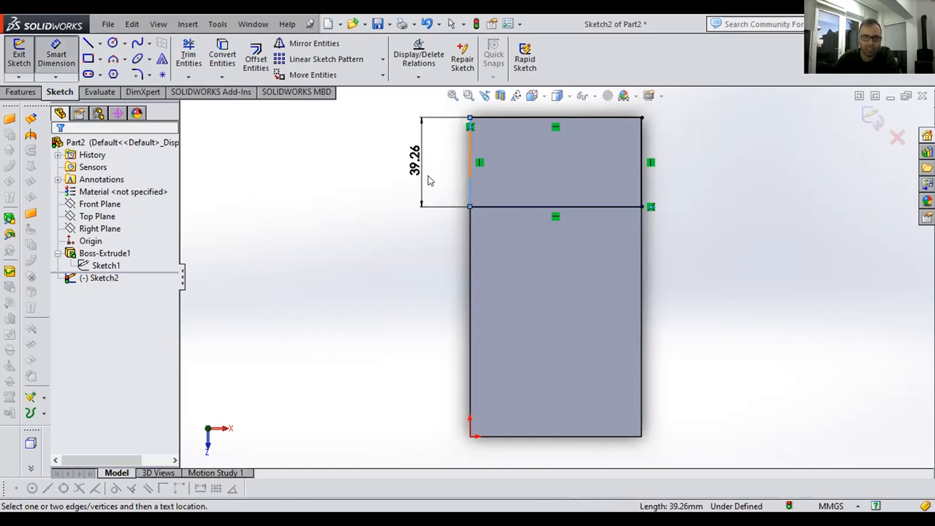
click(374, 165)
text(32)
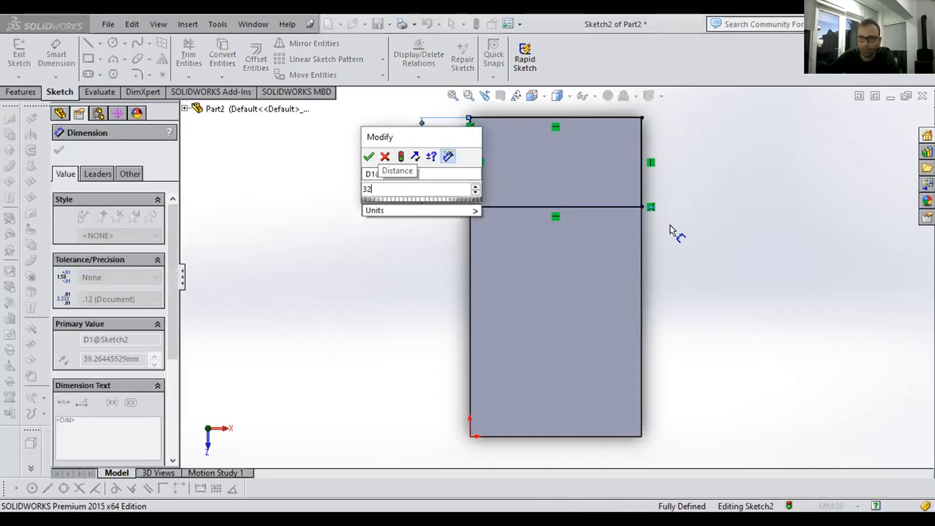
key(Return)
key(Escape)
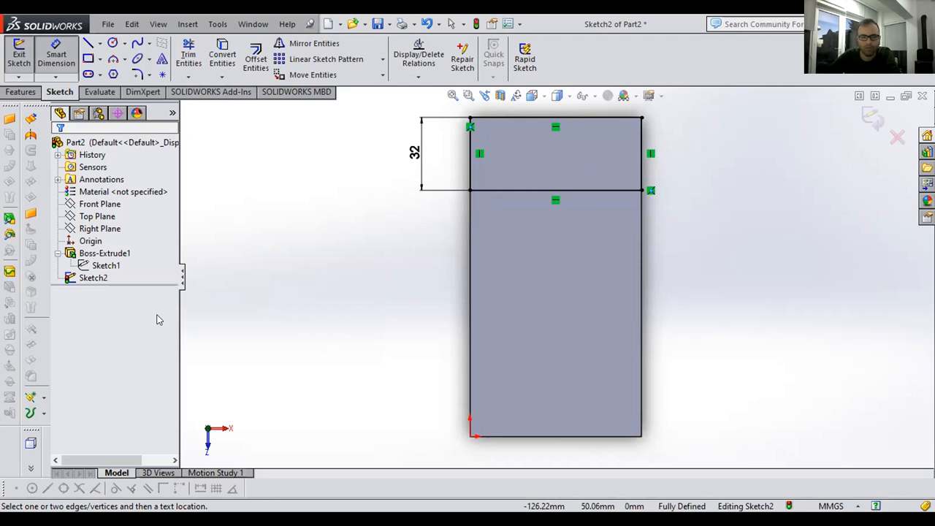
- Extrude the 32 mm rectangle upward as a merged blind boss, entering the depth as 60-25 mm
key(ctrl+7)
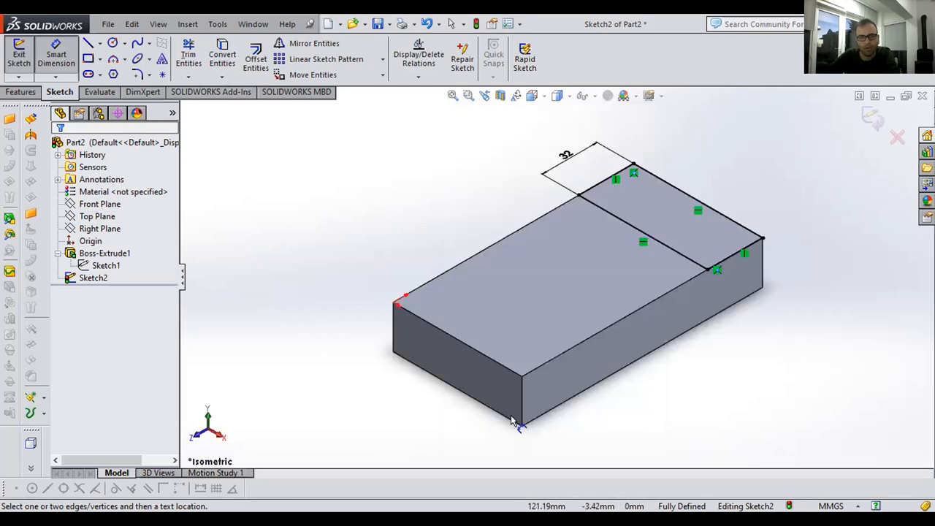
click(21, 92)
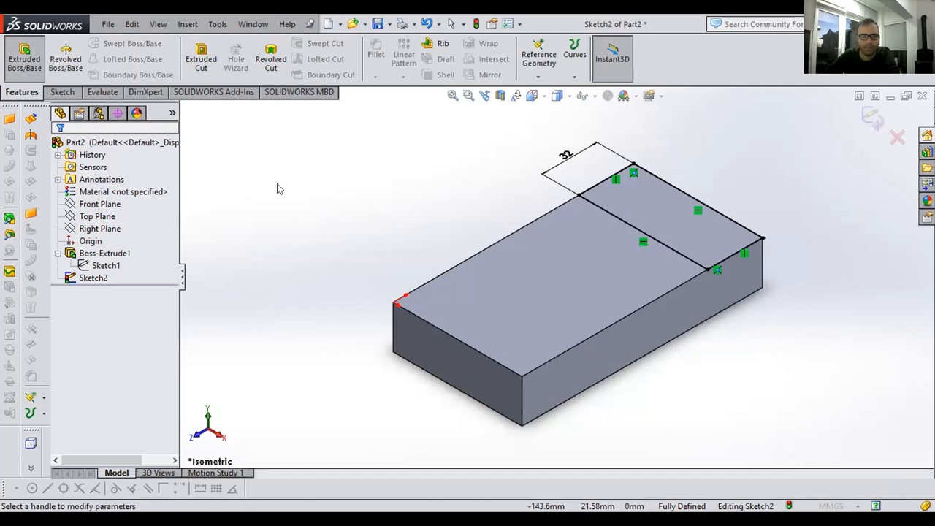
drag(110, 278, 31, 282)
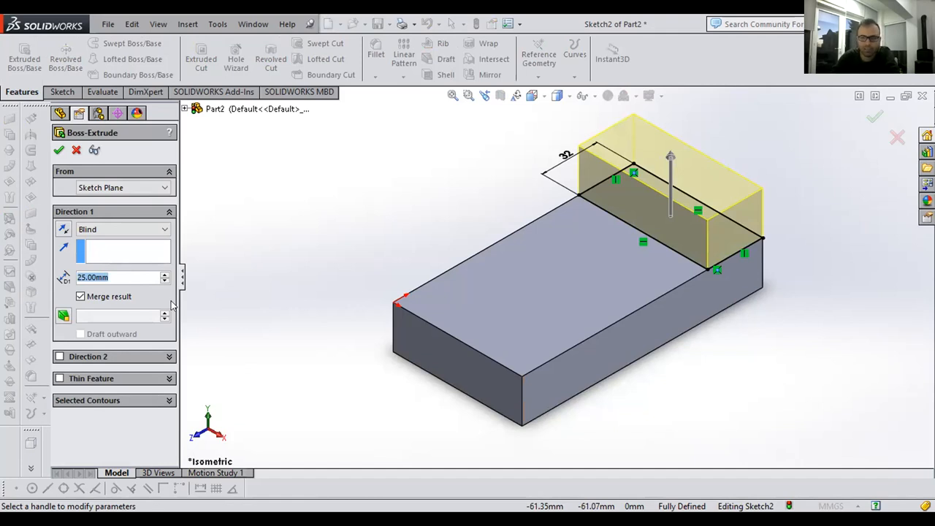
text(60-25)
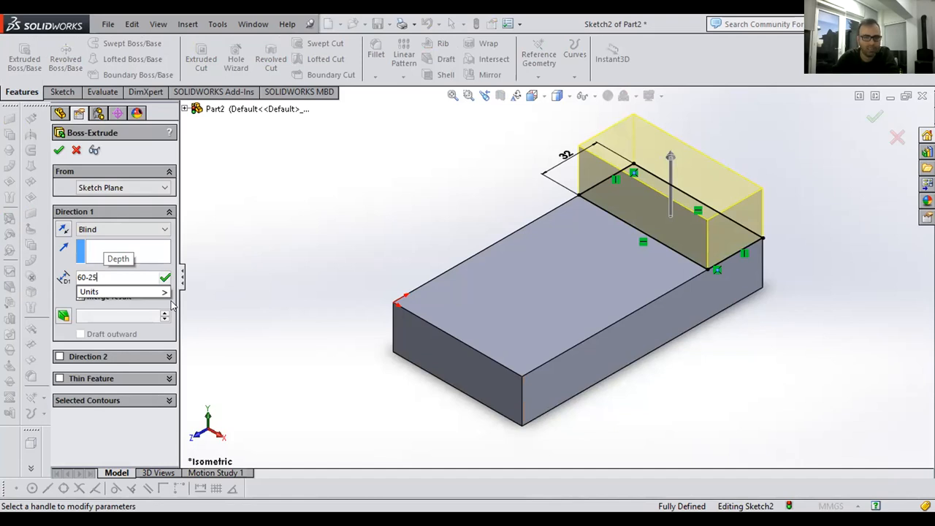
key(Return)
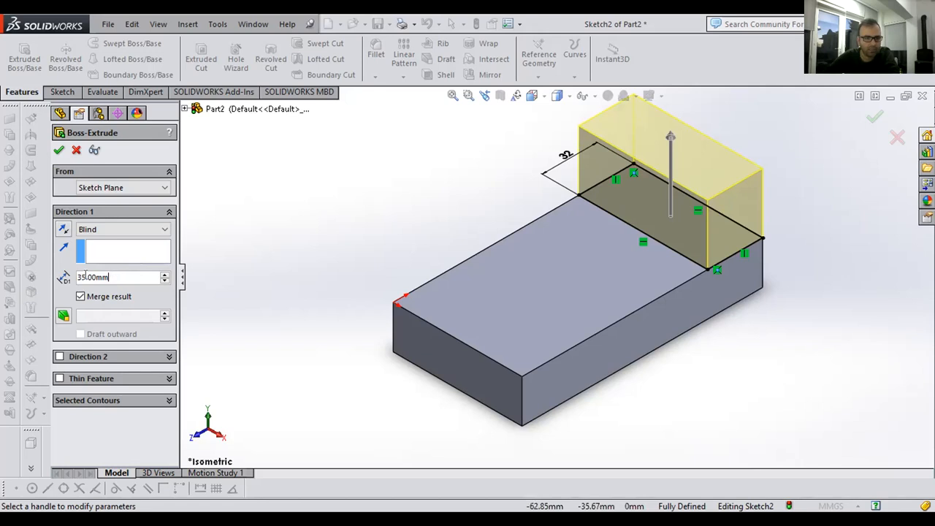
click(59, 150)
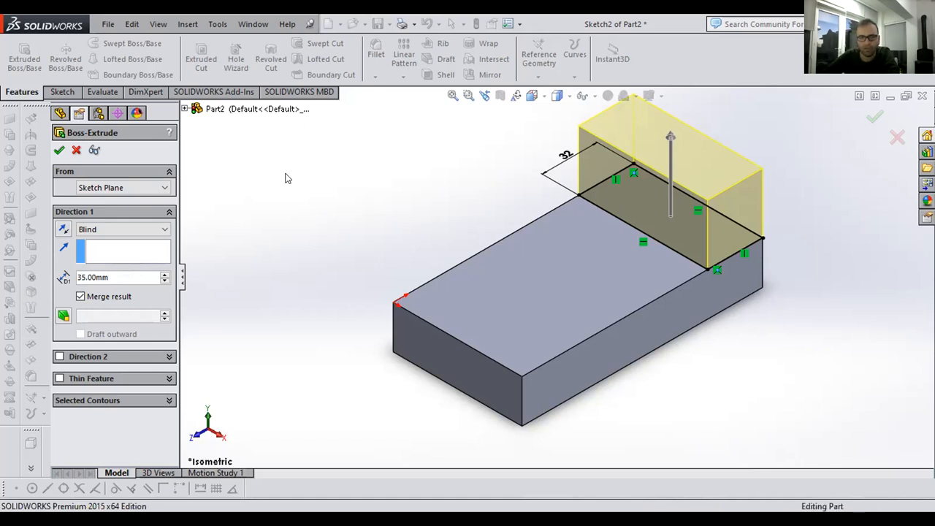
key(Return)
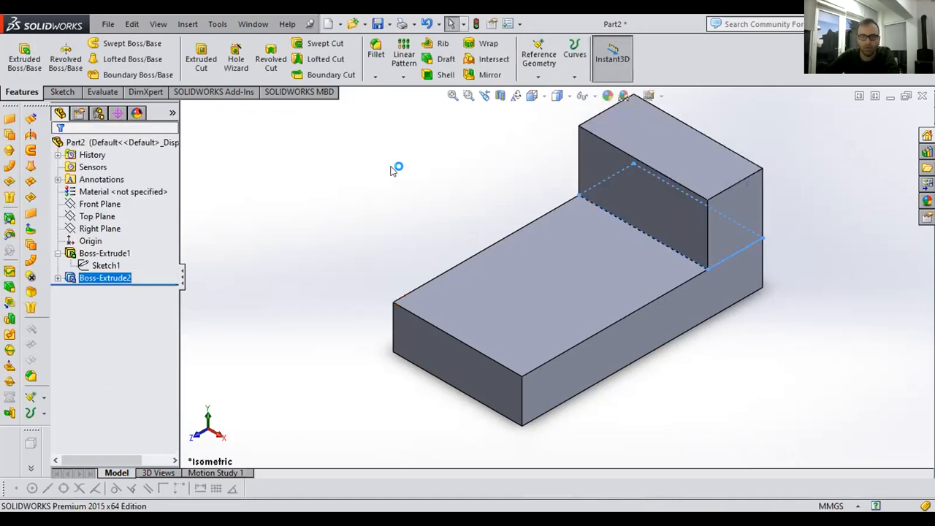
click(292, 220)
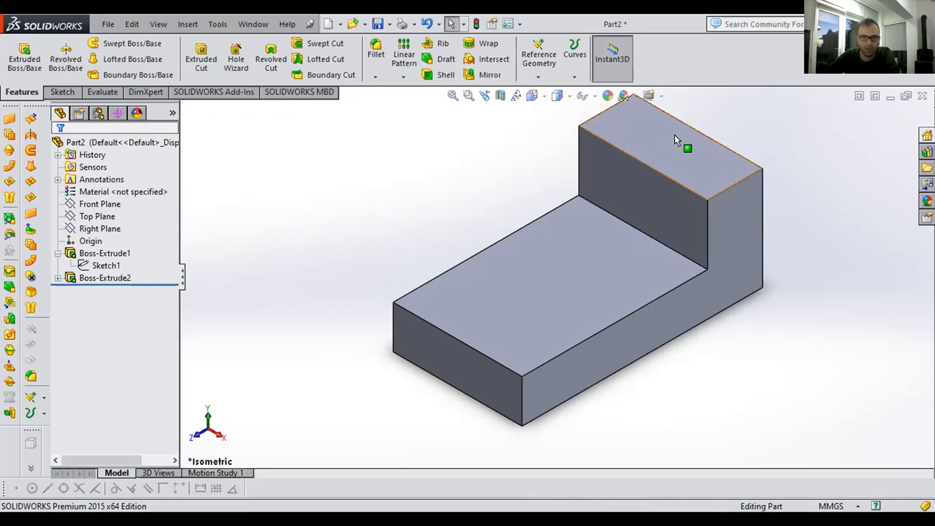
- Sketch a corner rectangle about 44 by 15 mm on the raised boss's top face, starting on its outer long edge
key(space)
click(120, 424)
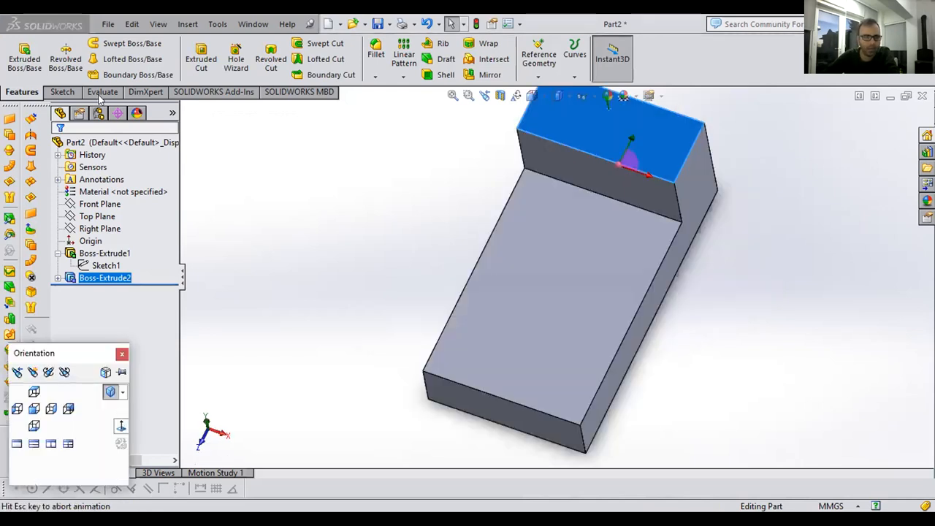
click(66, 92)
click(89, 59)
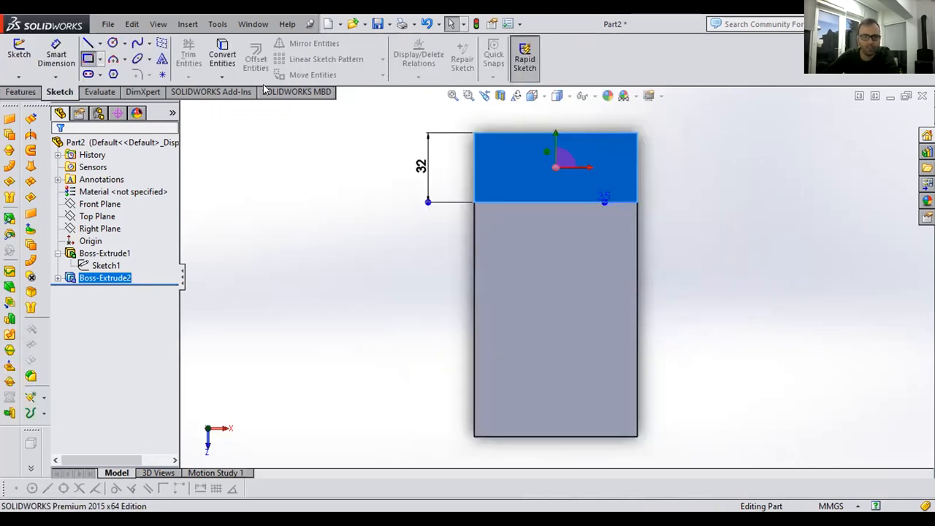
click(510, 132)
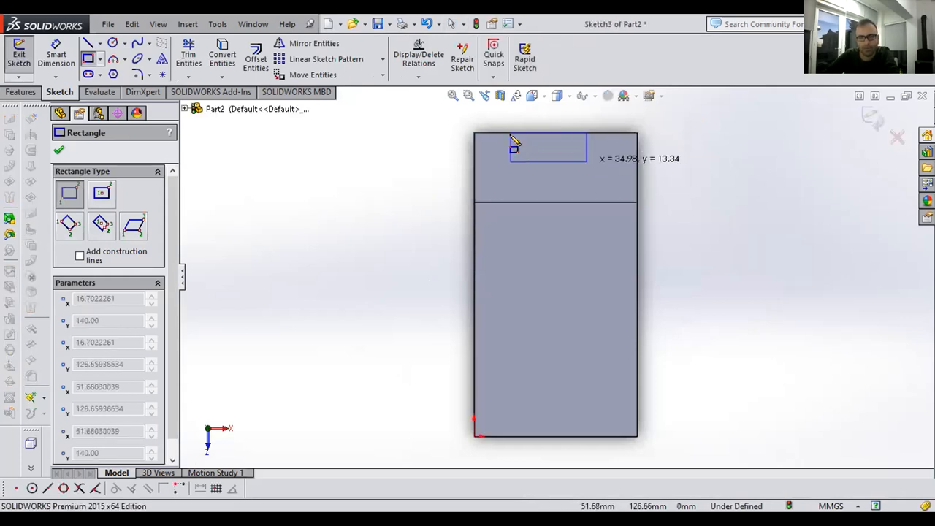
click(606, 166)
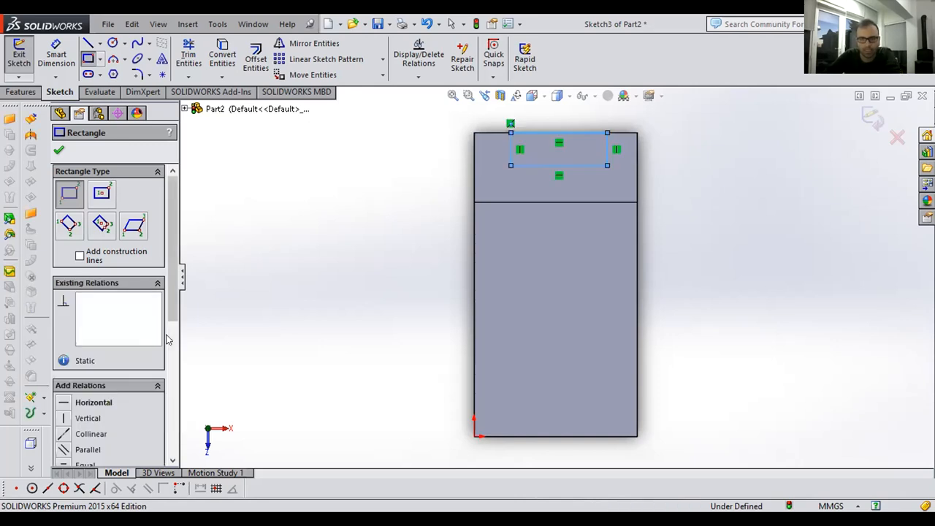
key(Escape)
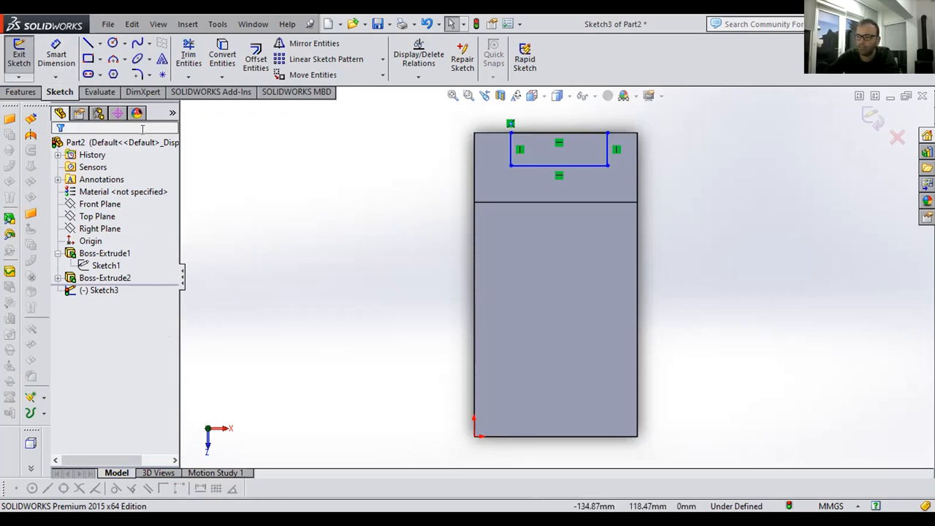
- Dimension the new rectangle as 12 mm deep and 38 mm wide
click(51, 54)
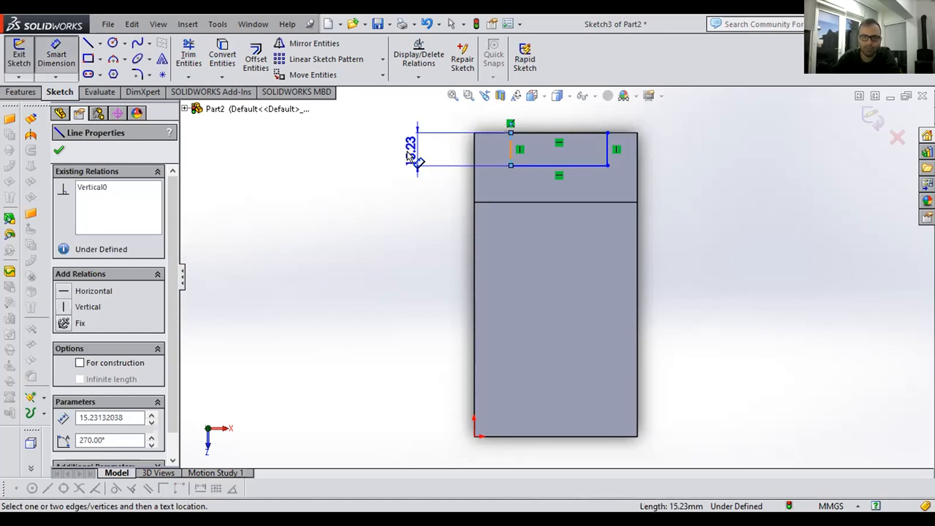
click(410, 155)
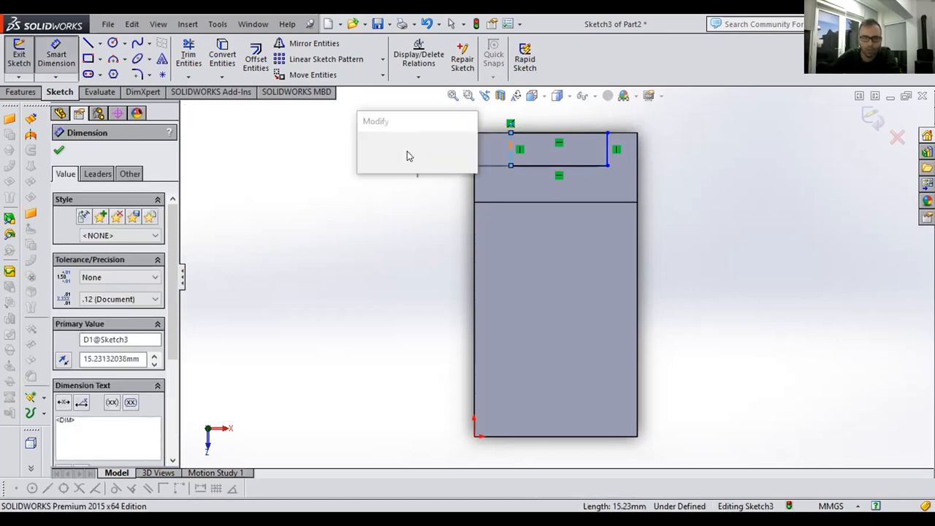
text(12)
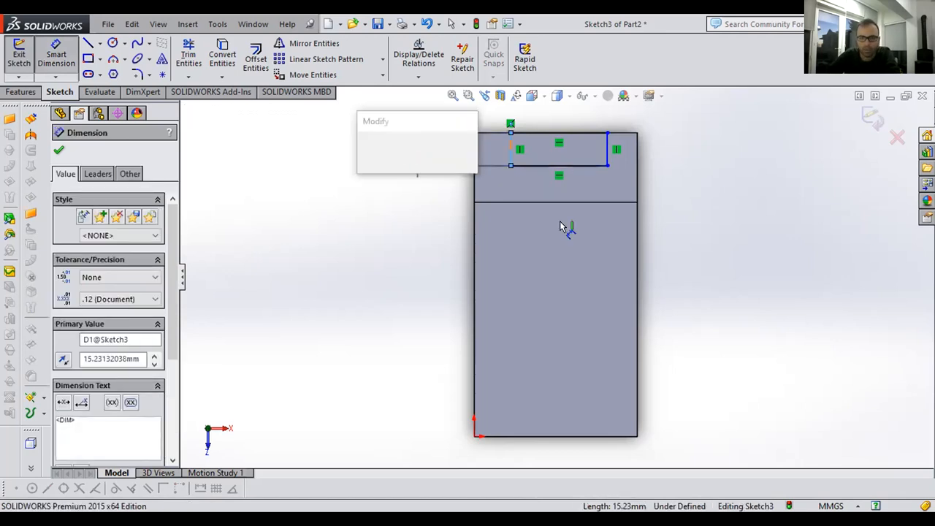
key(Return)
click(559, 159)
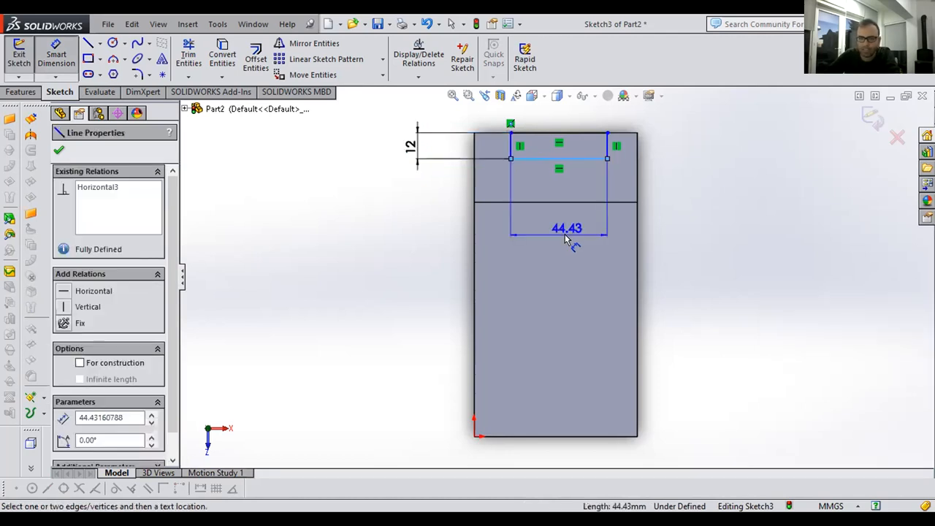
click(565, 234)
click(566, 239)
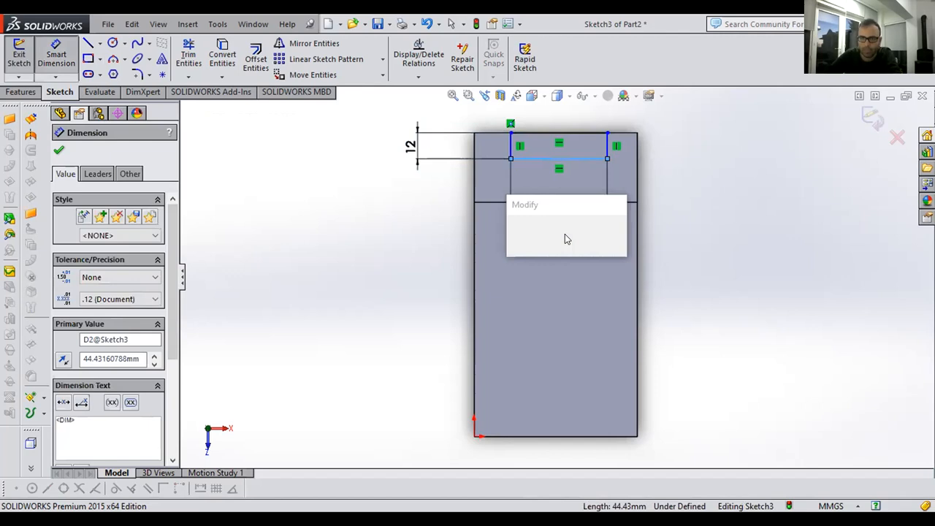
text(38)
key(Return)
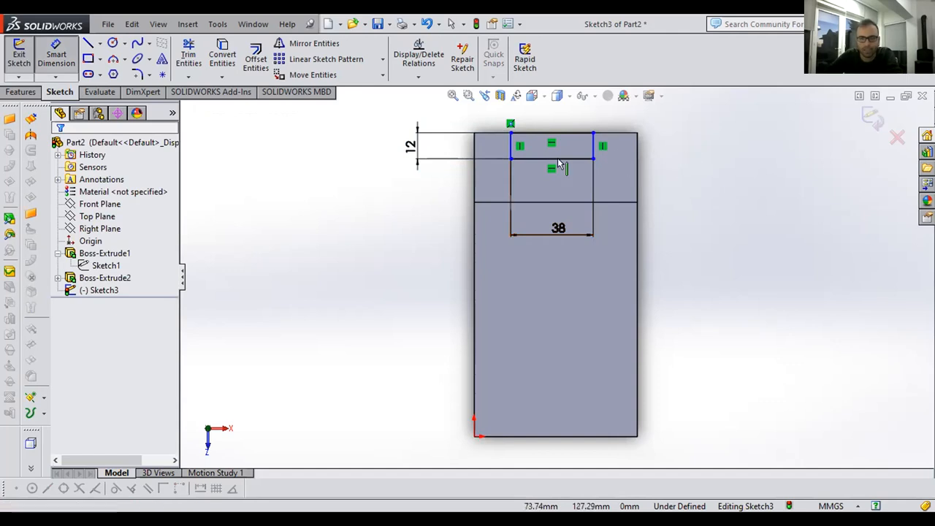
key(Escape)
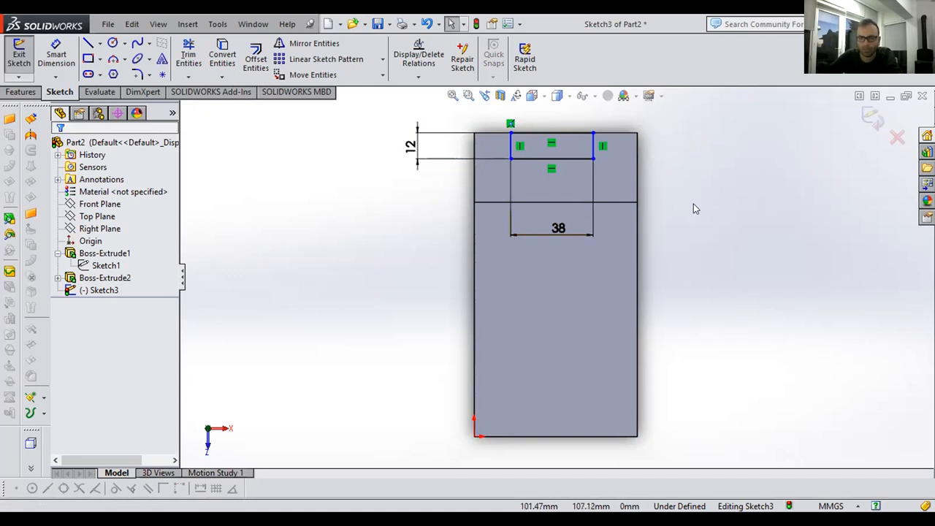
- Dimension the distance from the small rectangle's short side near the origin side to the block's adjacent side edge
scroll(688, 198, up, 2)
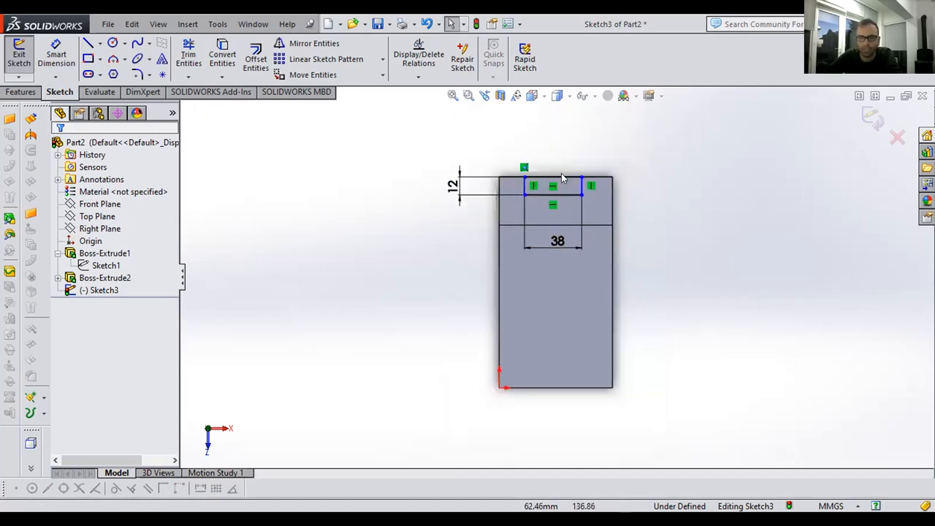
scroll(551, 193, down, 2)
scroll(544, 198, down, 2)
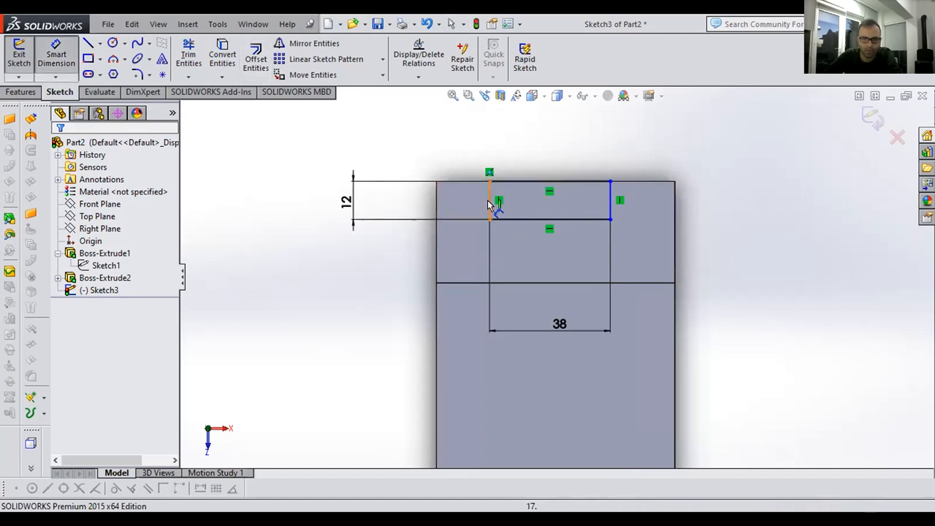
click(438, 208)
click(442, 259)
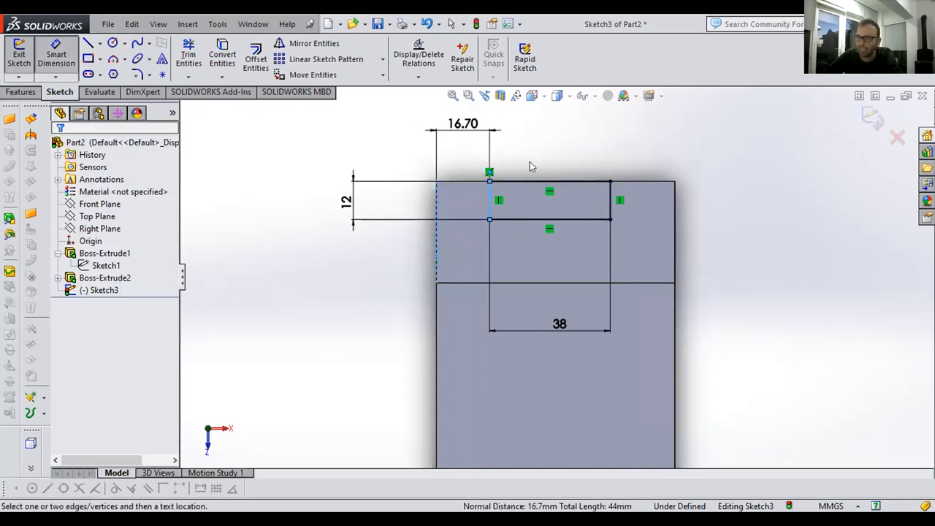
click(531, 167)
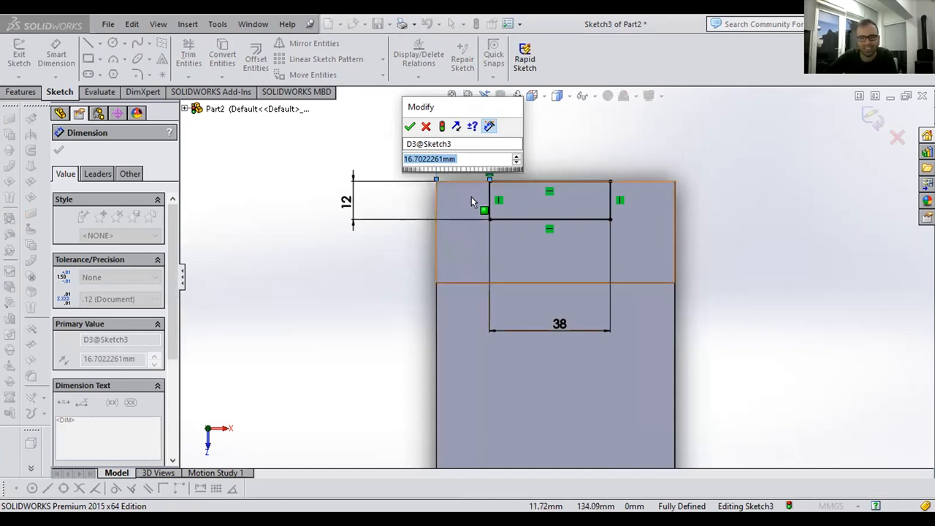
- Set the rectangle's offset from the block's side edge to 75-38 mm
drag(464, 105, 735, 115)
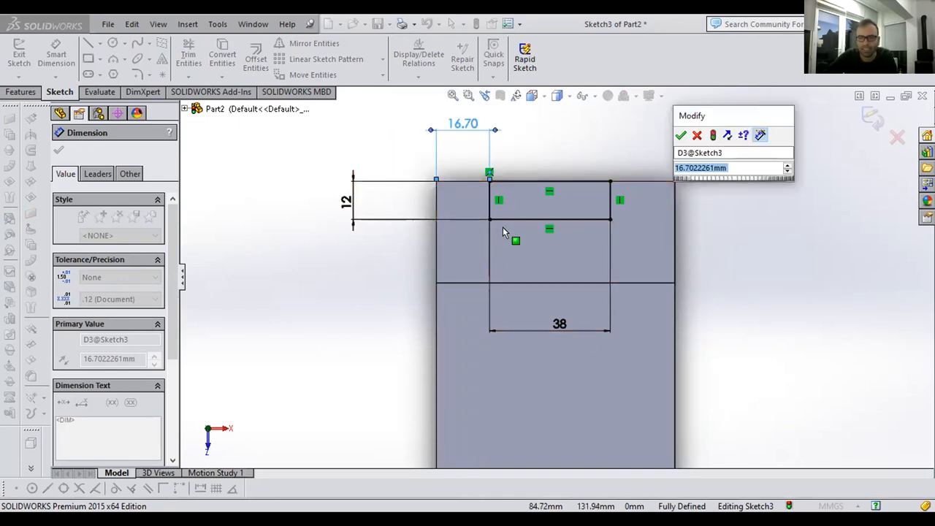
click(730, 167)
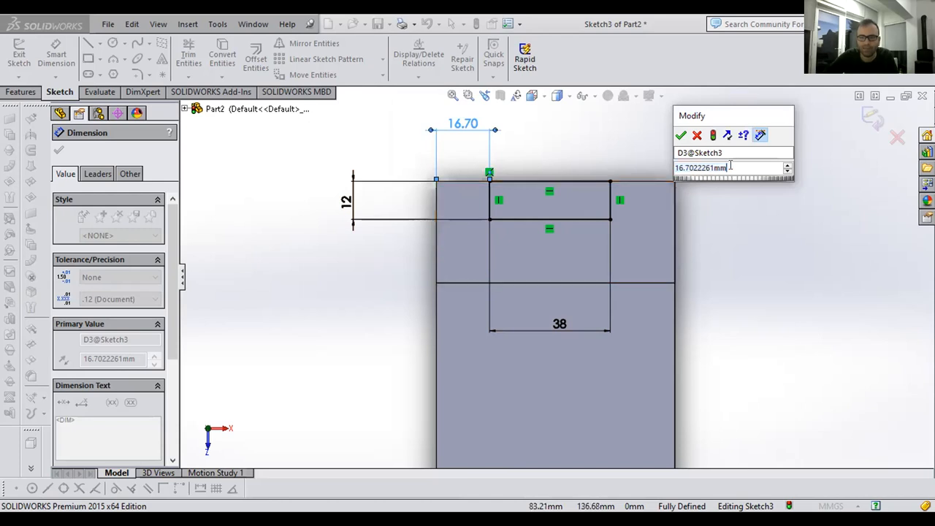
key(shift+Left)
key(shift+Left)
key(shift+Left)
key(shift+Left)
key(shift+Left)
key(shift+Home)
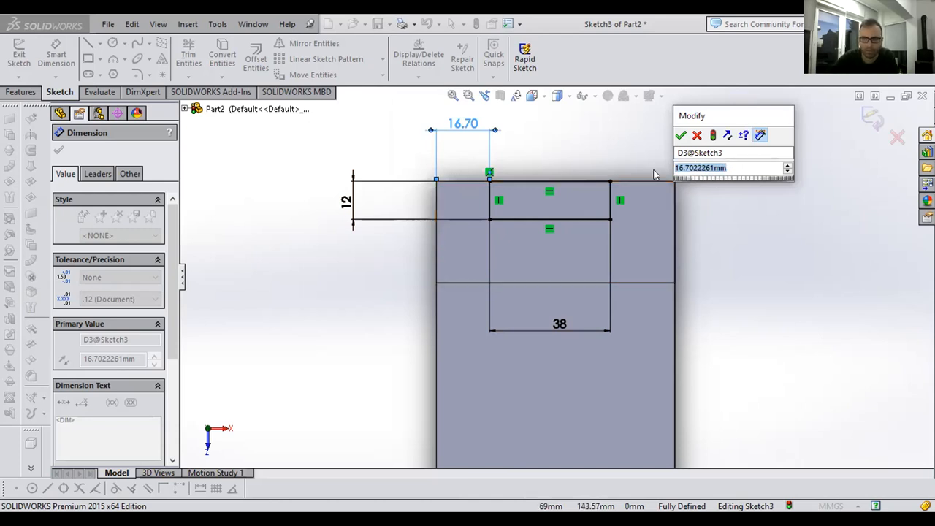
text(75)
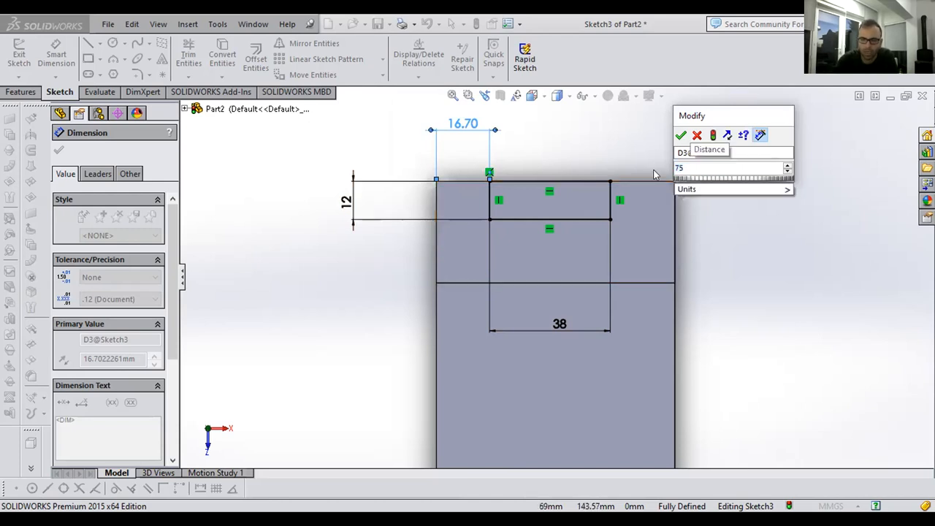
text(-)
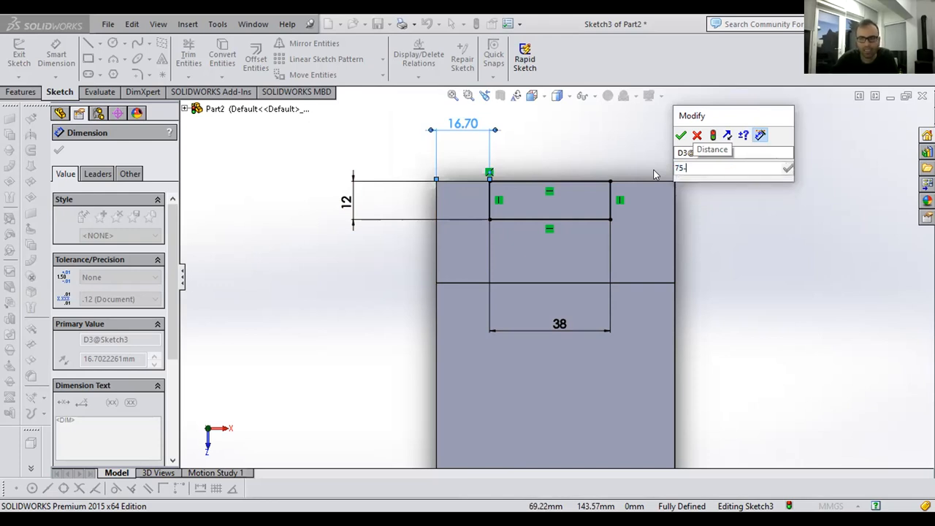
text(38)
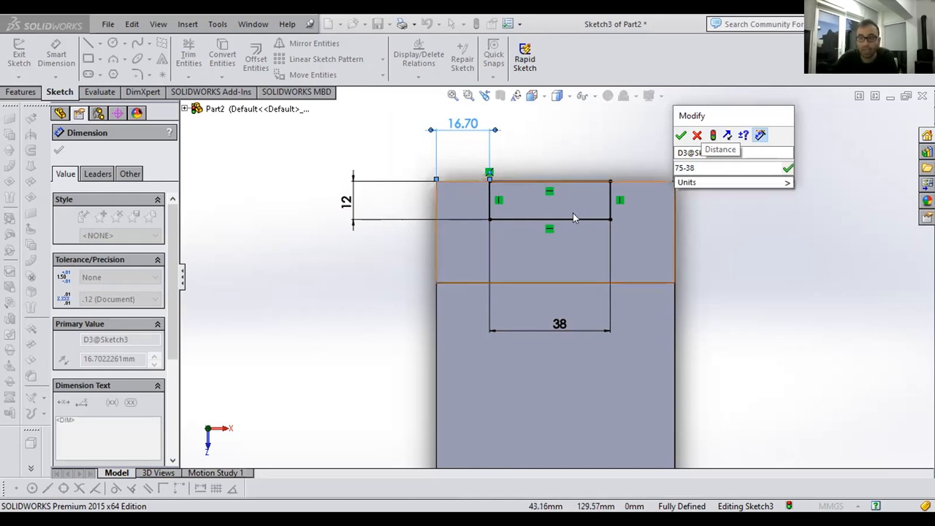
key(Return)
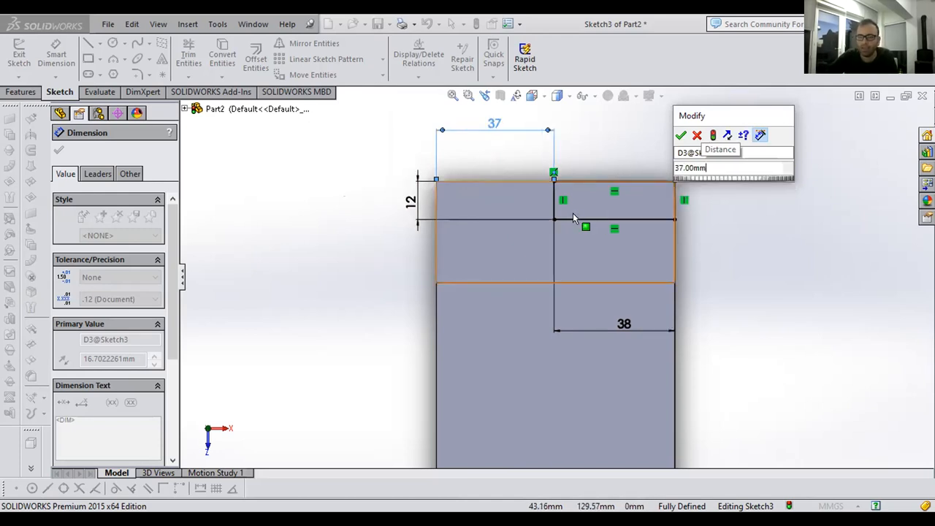
- Divide the side offset by 2, making it 18.50 mm to centre the rectangle, and accept the dimension
click(703, 170)
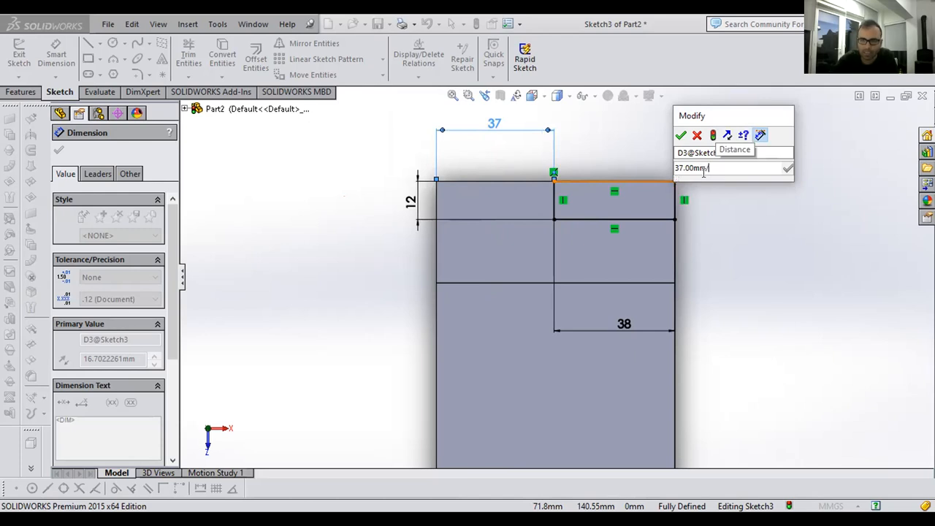
text(/2)
key(Return)
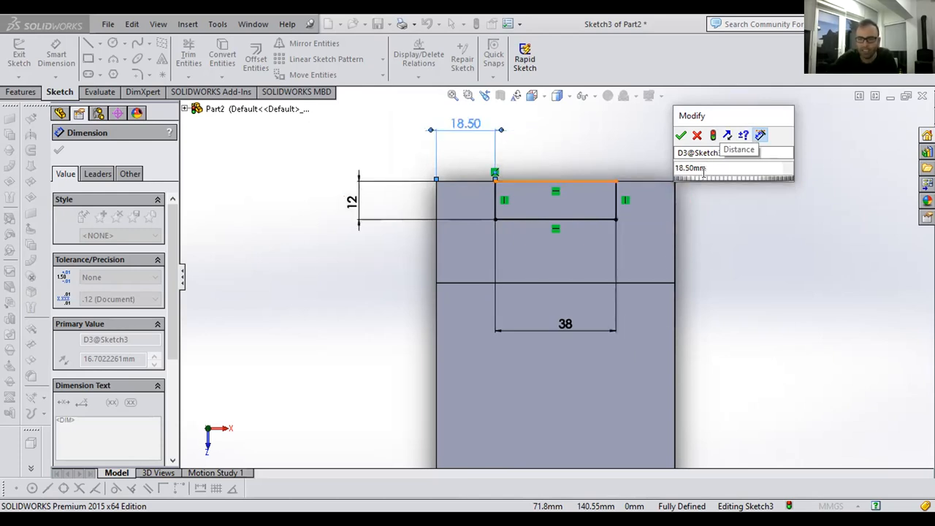
click(774, 257)
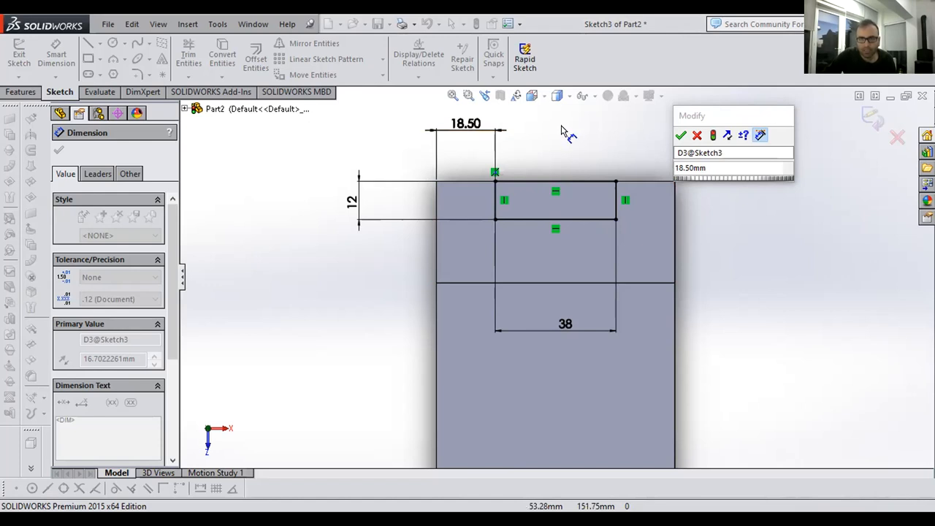
key(Return)
- Cut the 38 by 12 mm rectangle down through the raised boss and base with an Extruded Cut set to Through All
click(556, 95)
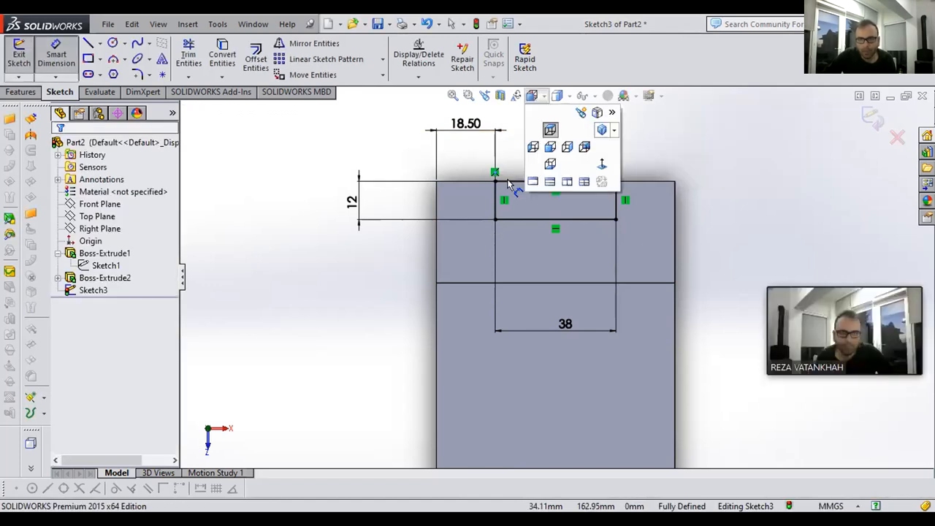
click(511, 183)
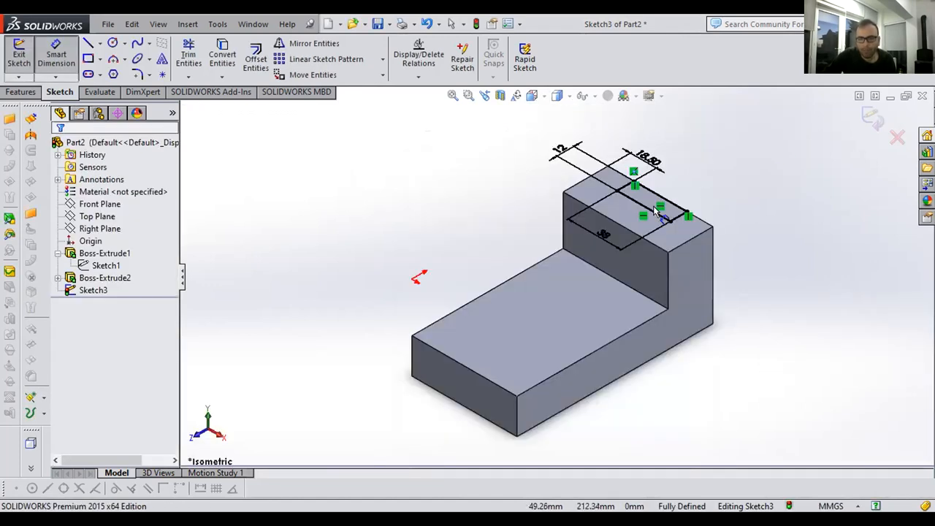
scroll(510, 322, up, 3)
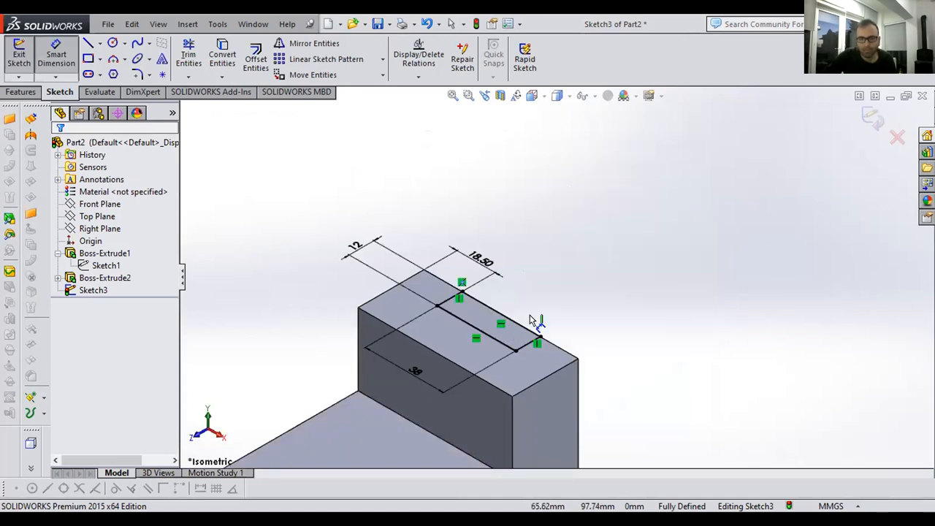
scroll(534, 303, down, 5)
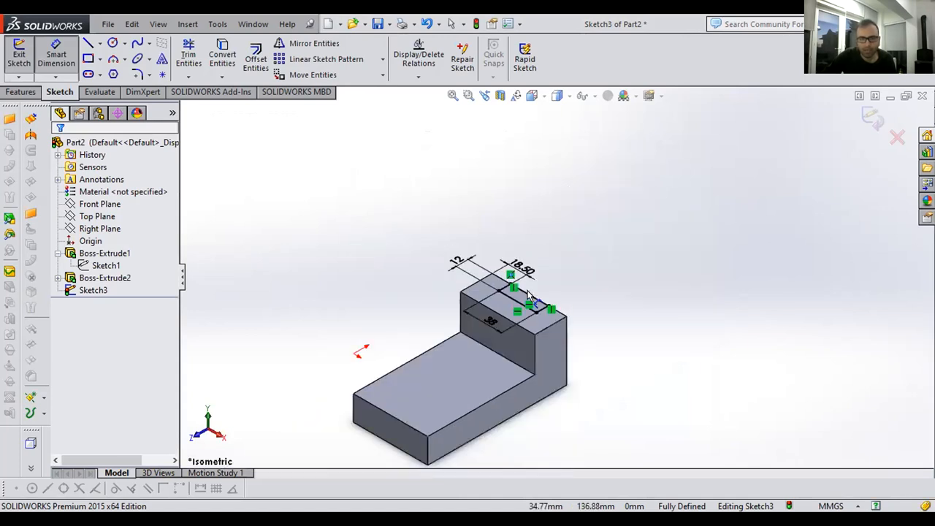
click(21, 92)
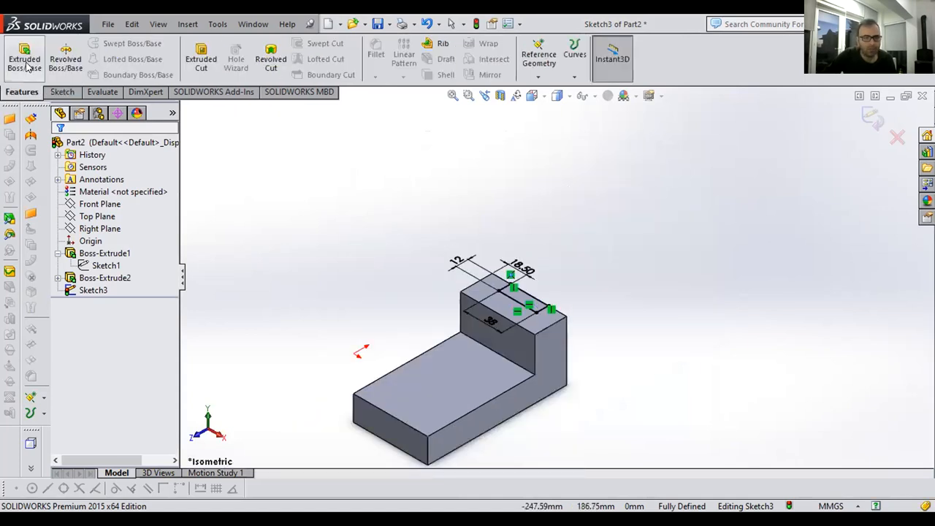
click(209, 53)
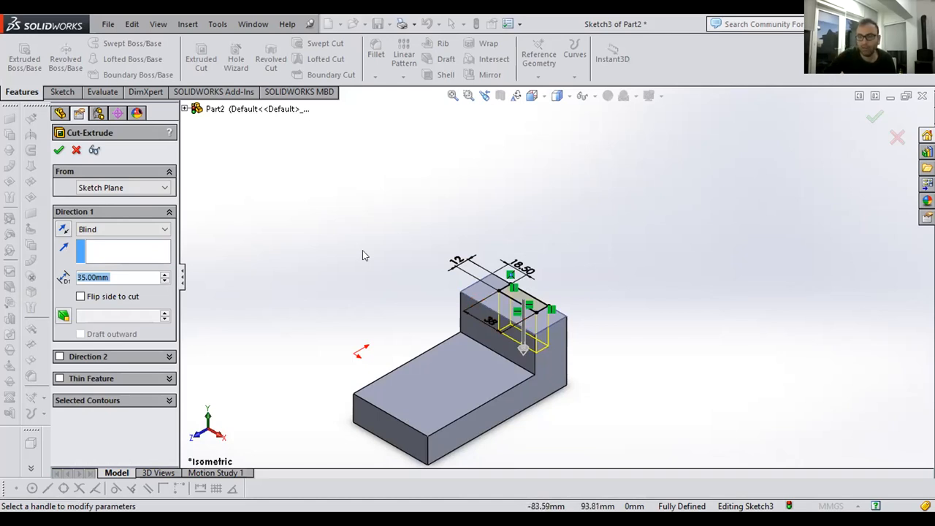
click(115, 231)
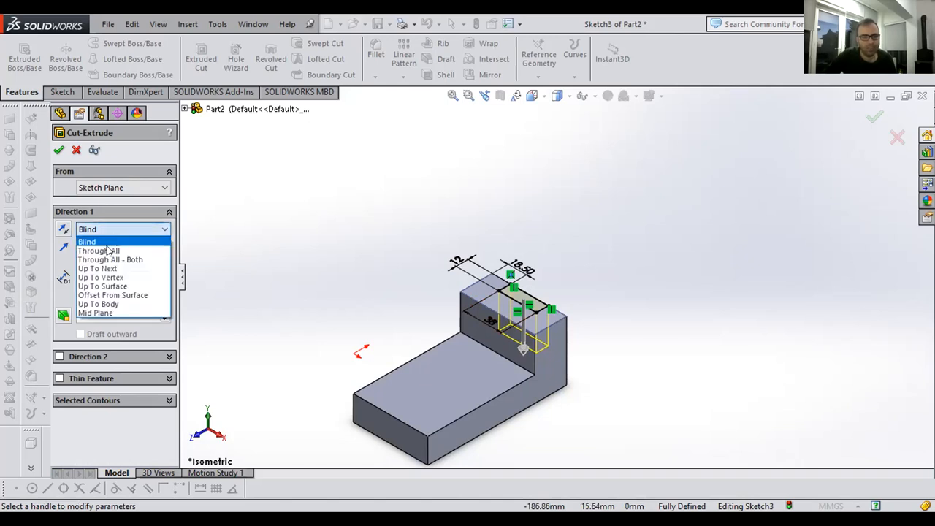
click(107, 253)
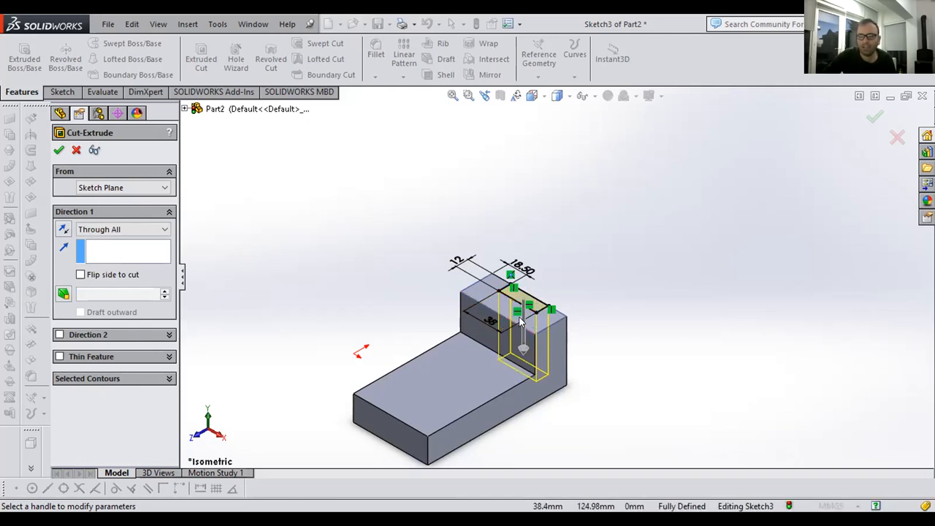
click(57, 148)
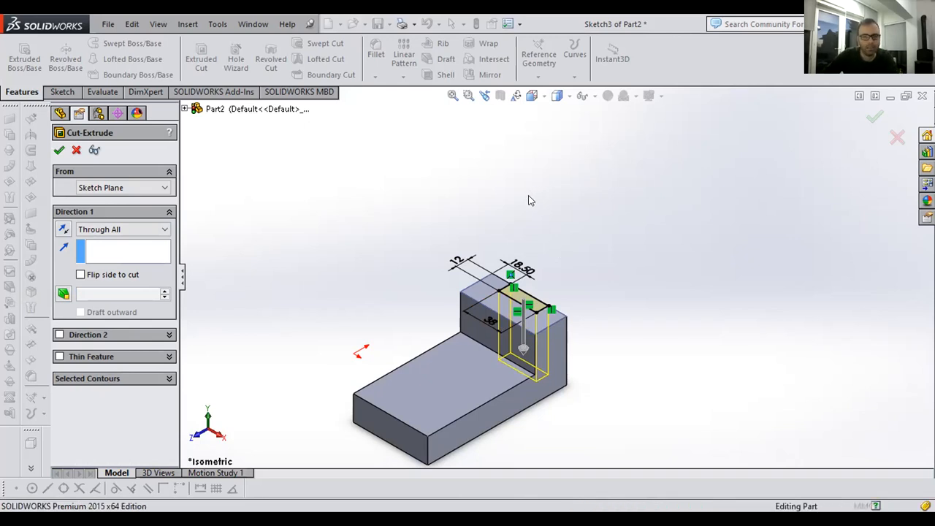
- Accept the through cut and check the notch by orbiting around the block before returning to the isometric view
click(592, 227)
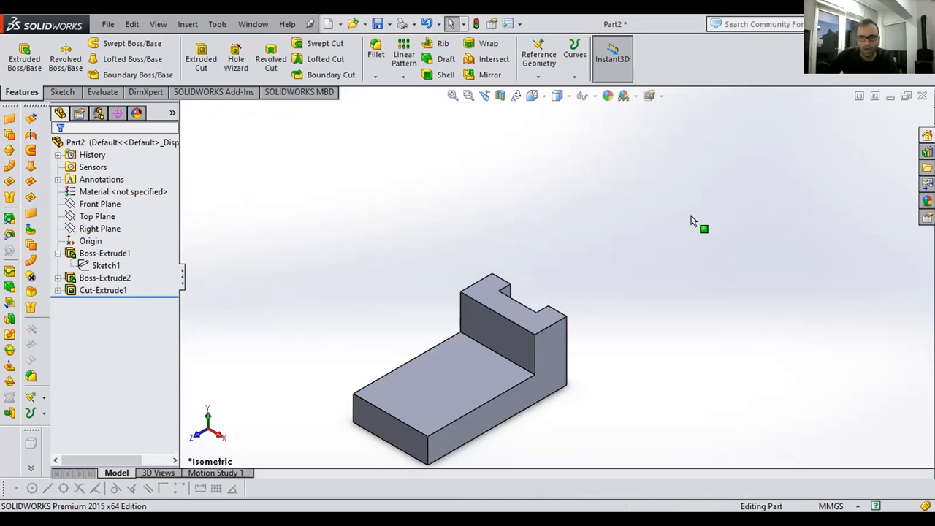
key(f)
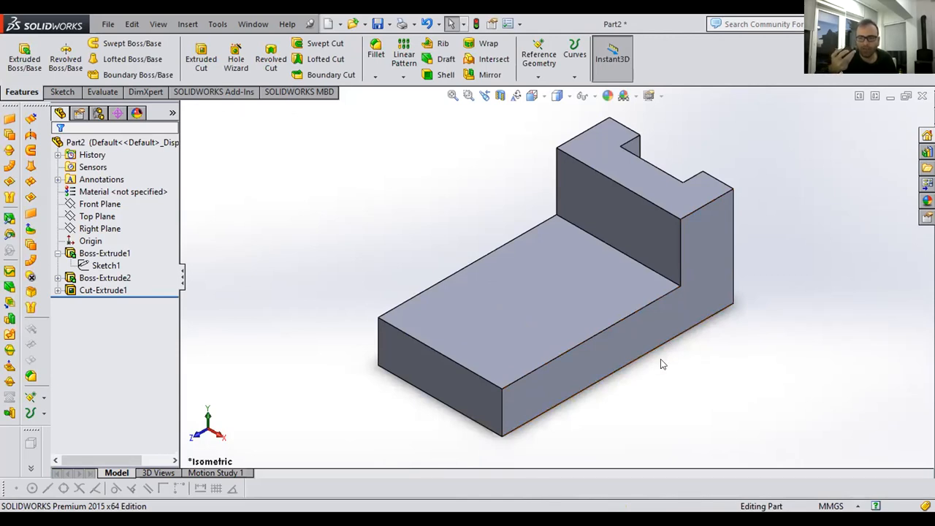
middle_drag(699, 380, 653, 172)
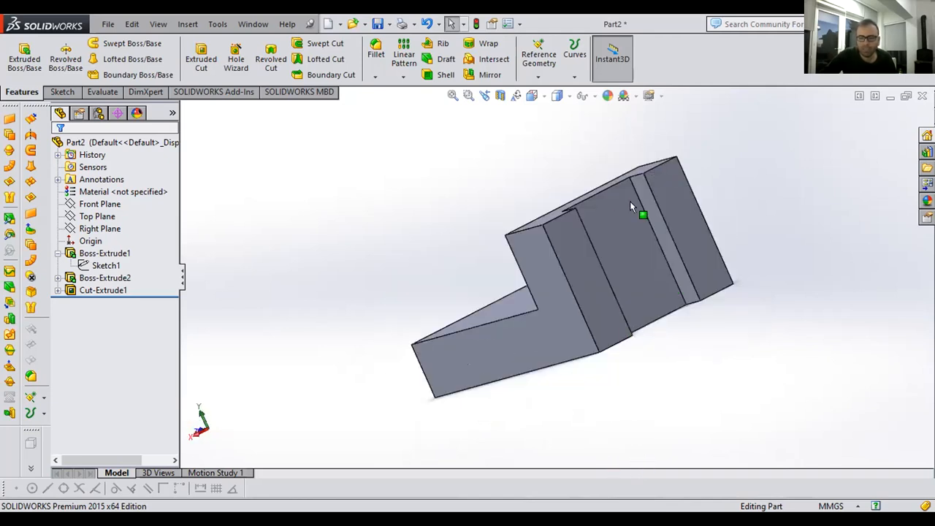
middle_drag(721, 388, 758, 356)
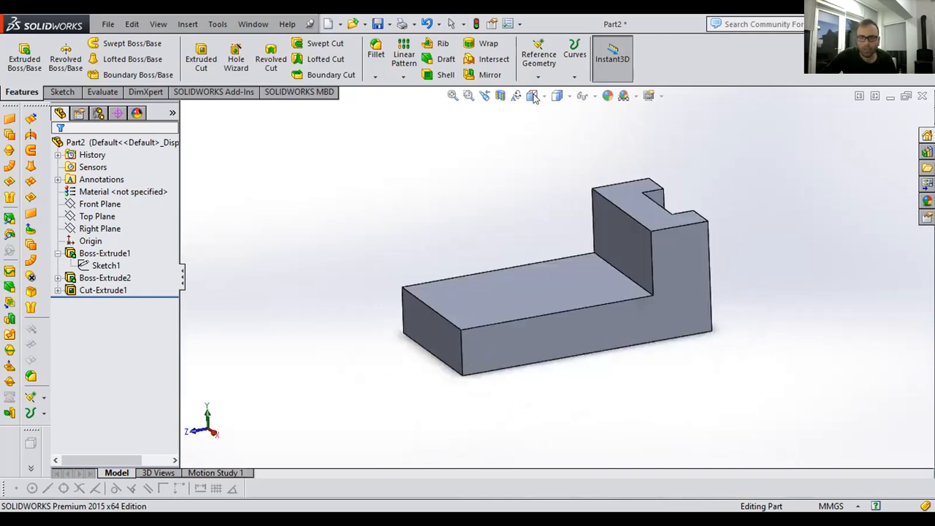
click(533, 95)
click(601, 130)
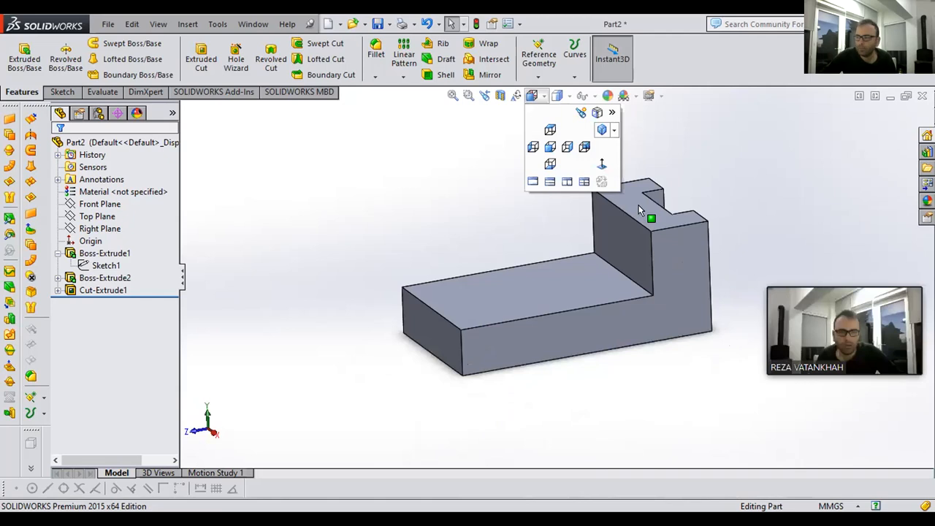
- Start a new rectangle sketch on the raised boss's top face, viewed straight from above
scroll(694, 183, down, 2)
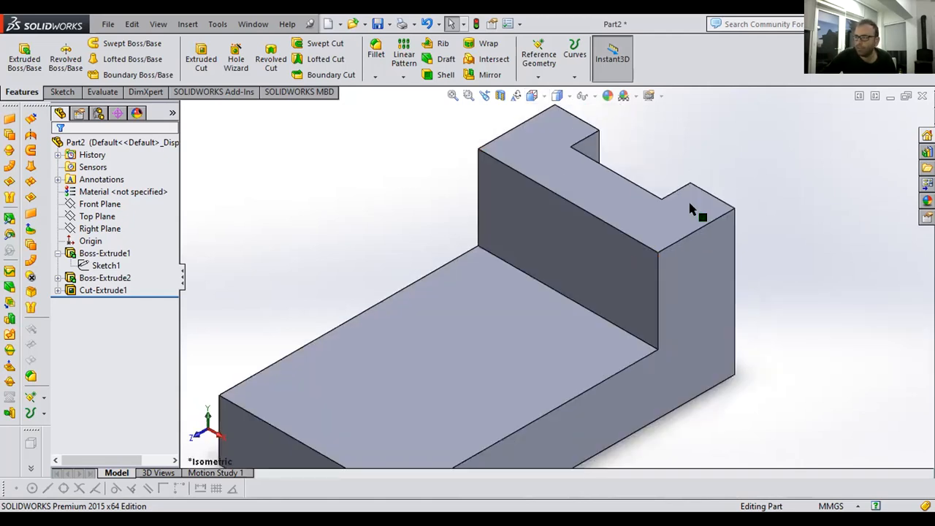
scroll(723, 188, down, 2)
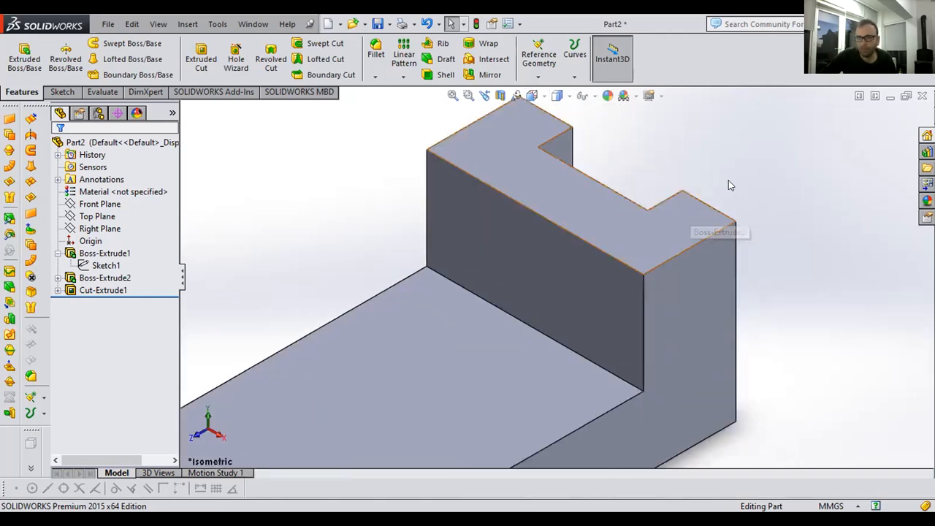
click(595, 210)
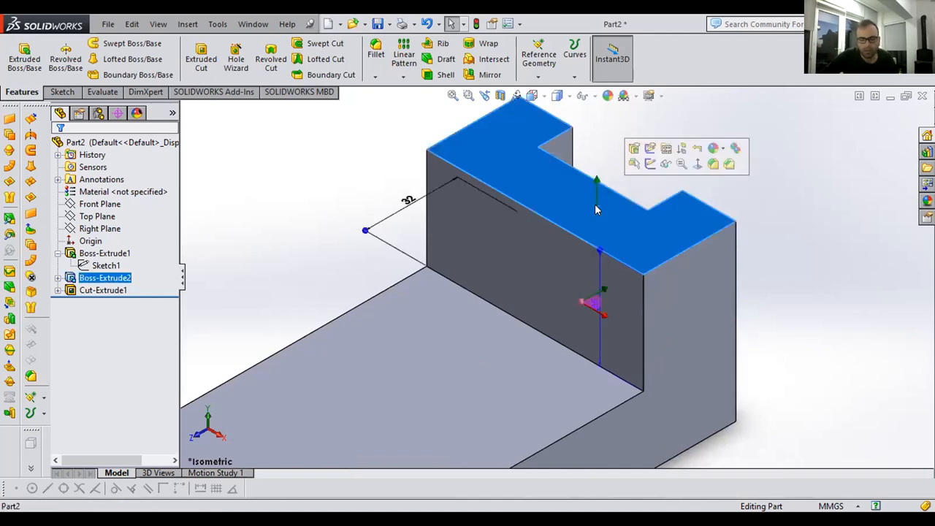
key(space)
click(535, 242)
click(62, 92)
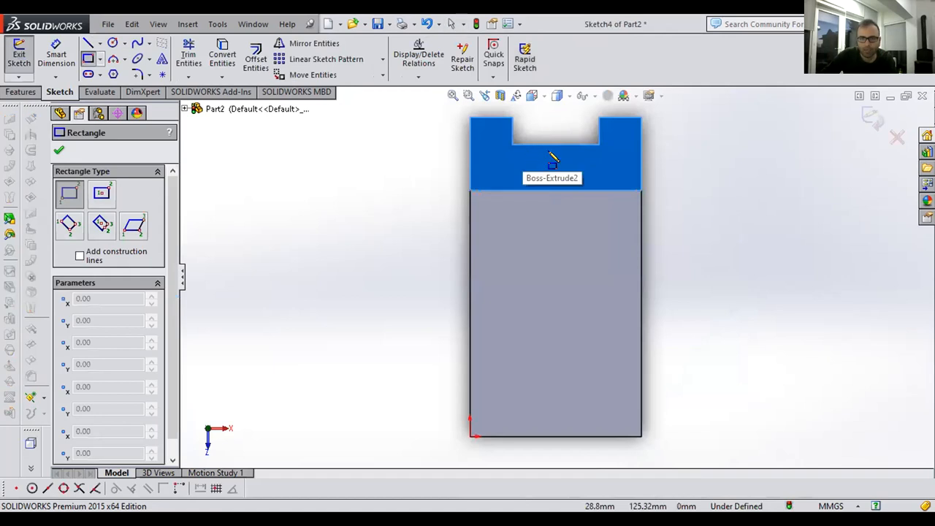
- Sketch a corner rectangle about 27 by 20 mm on the boss's top face, from the notch's inner edge to the boss's front edge
scroll(555, 157, down, 2)
scroll(584, 179, down, 2)
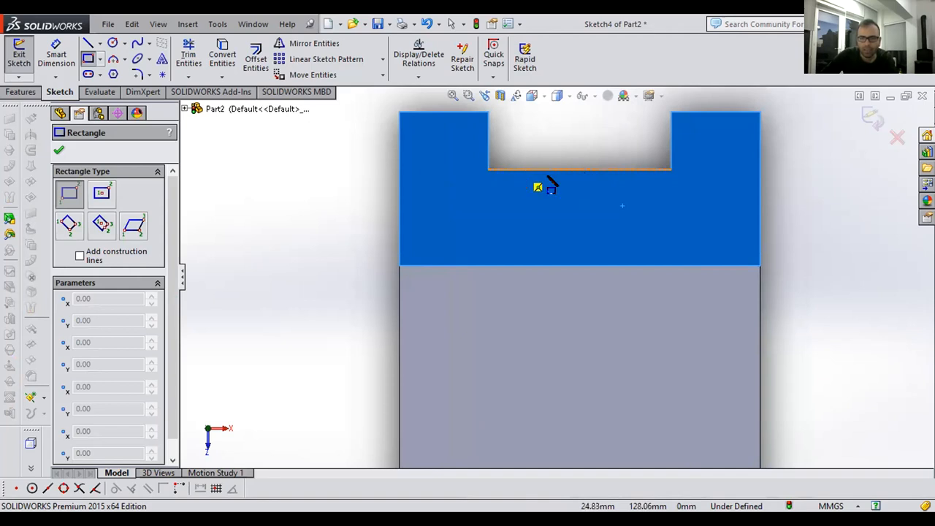
click(518, 169)
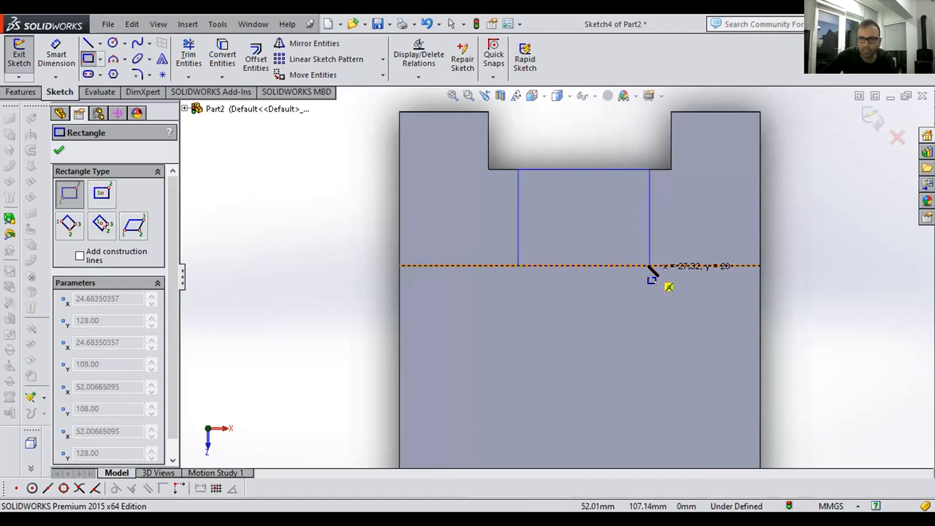
click(650, 265)
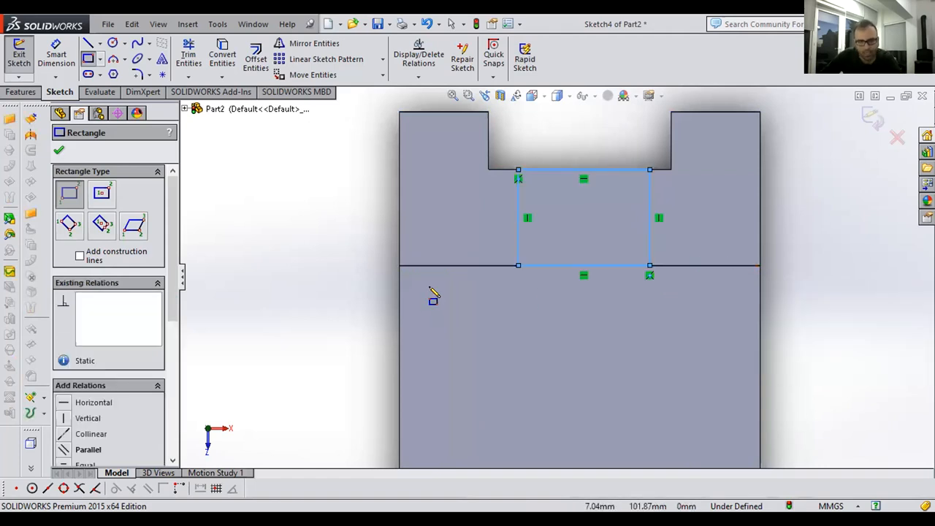
key(Escape)
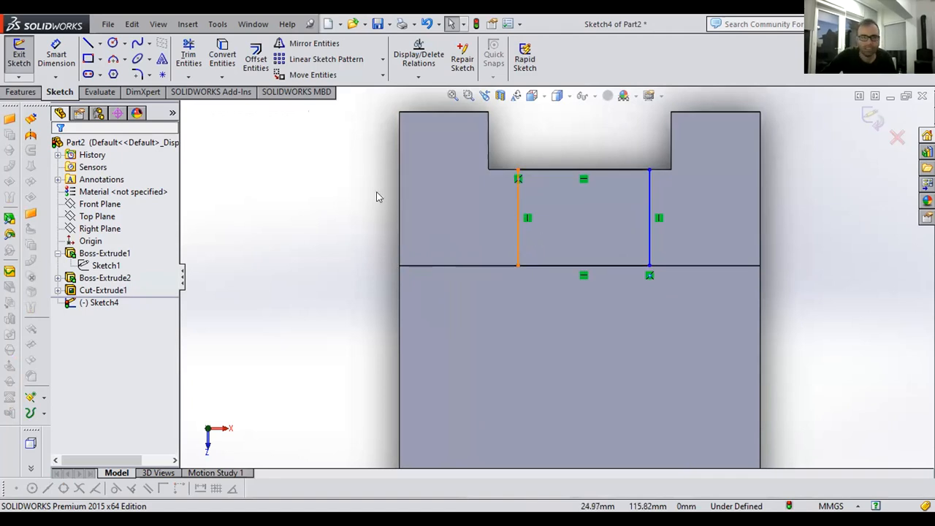
- Dimension the rectangle's distance from the block's side edge without changing its value, and delete that dimension
click(55, 46)
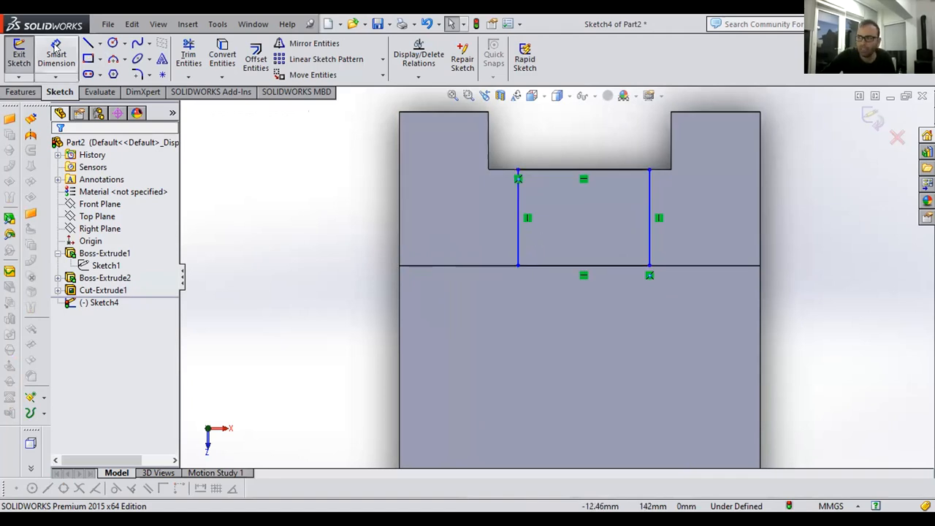
click(55, 45)
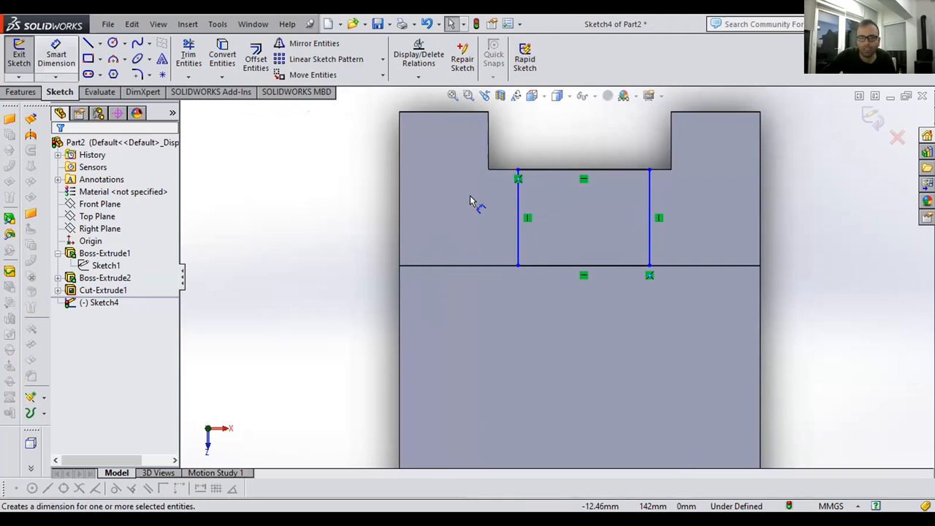
click(517, 229)
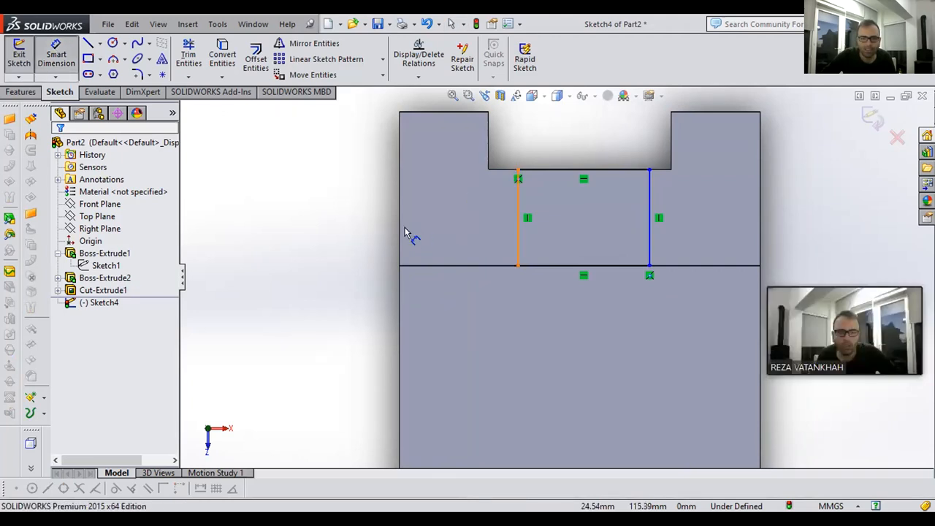
click(399, 227)
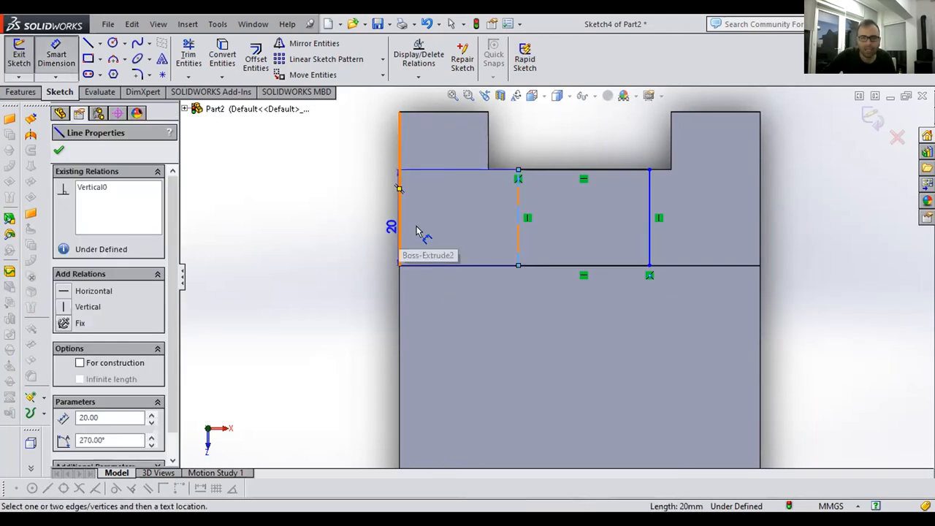
click(458, 238)
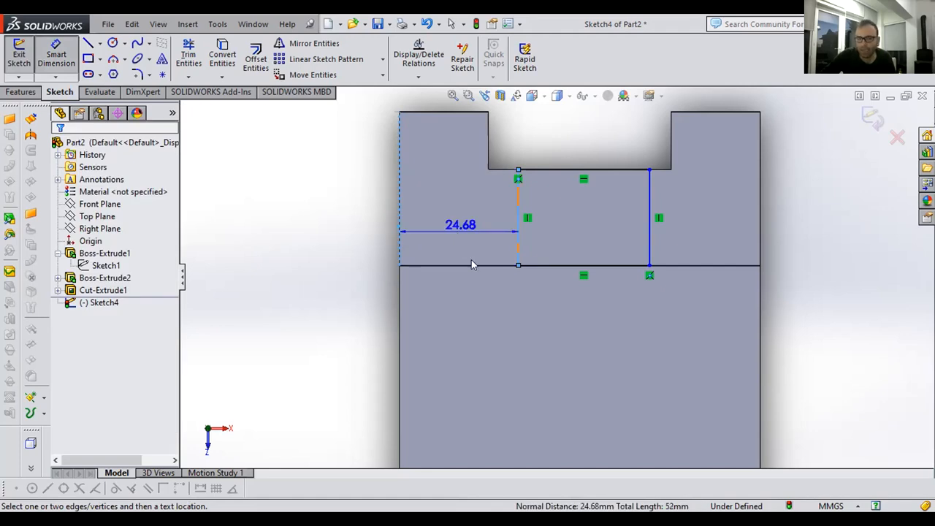
click(413, 230)
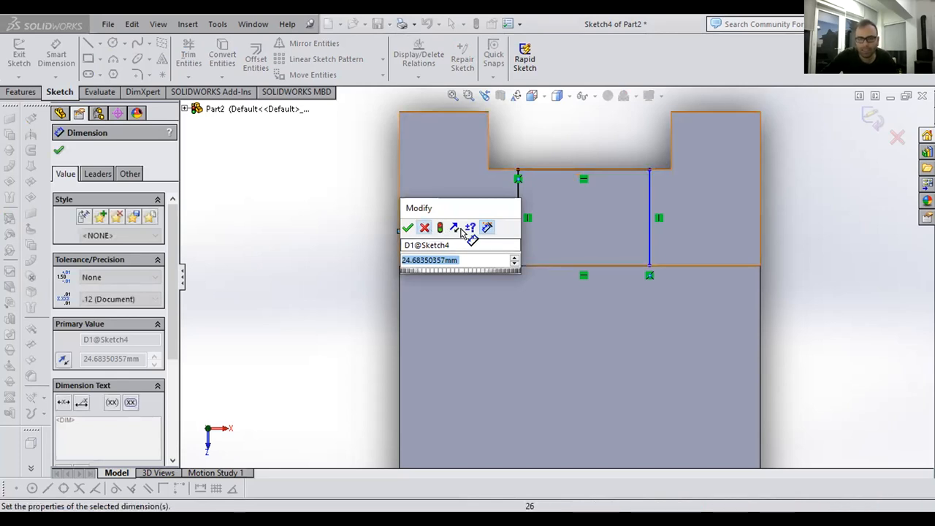
key(Return)
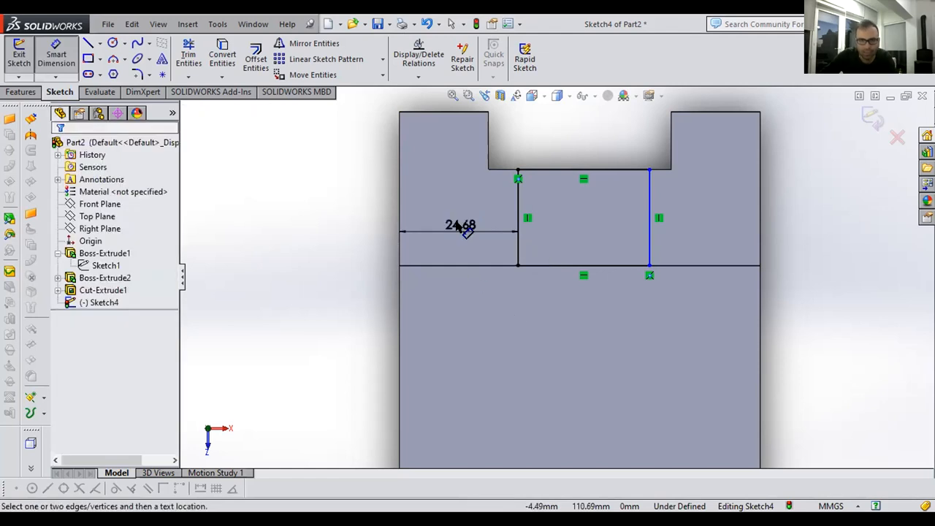
click(458, 226)
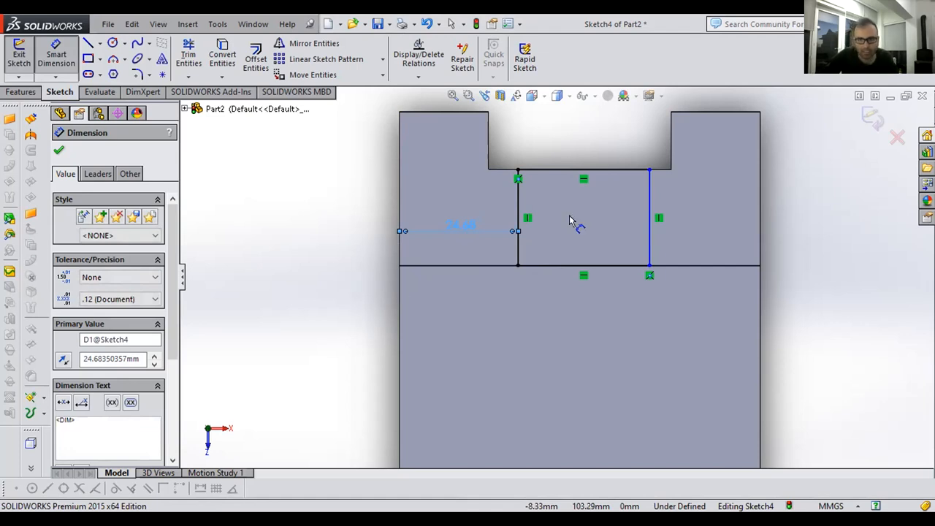
key(Delete)
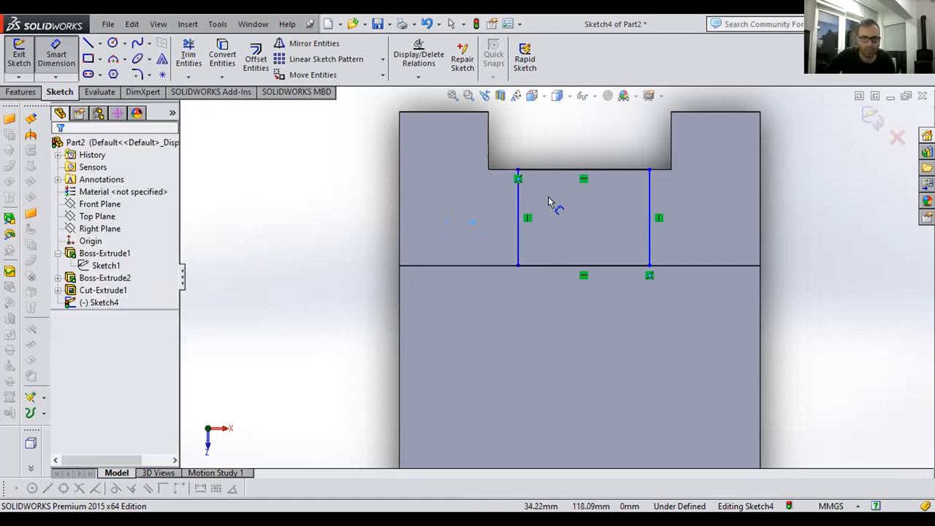
- Dimension the rectangle's width along the notch edge and set it to 25 mm
click(582, 170)
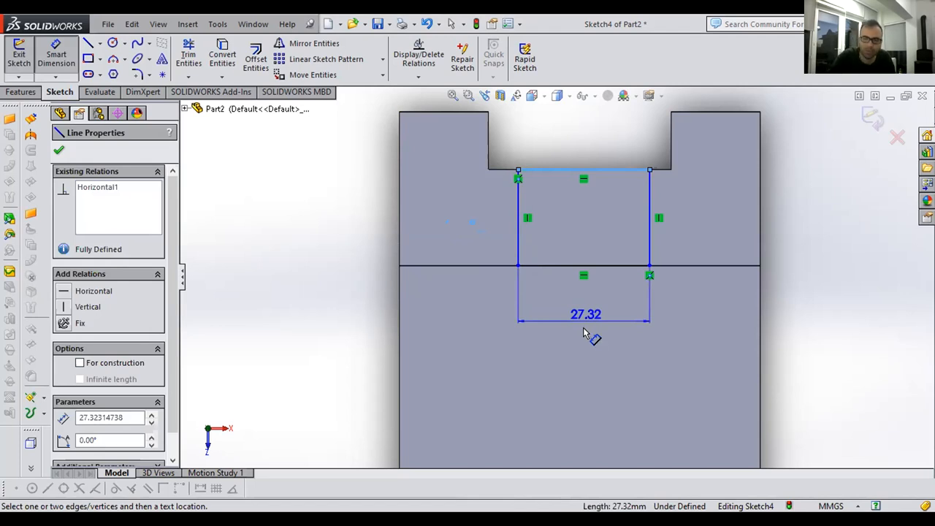
text(25)
key(Return)
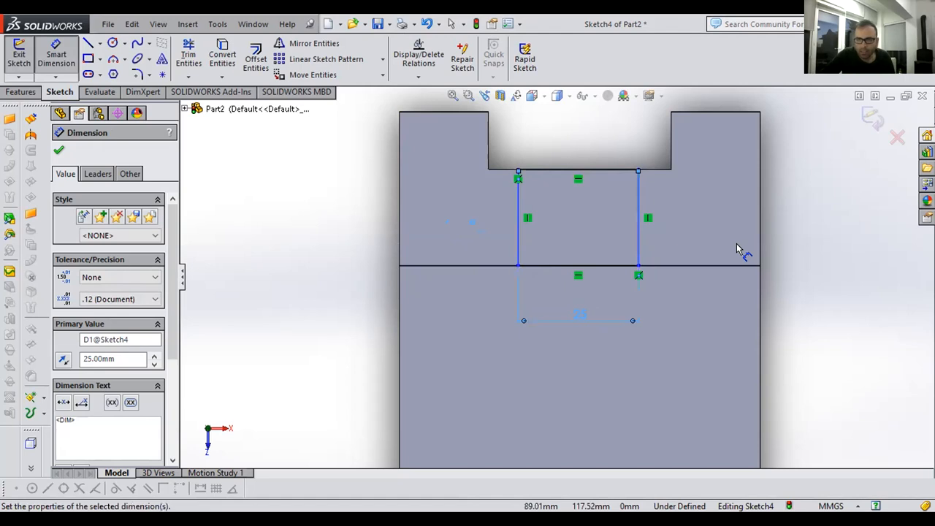
click(749, 274)
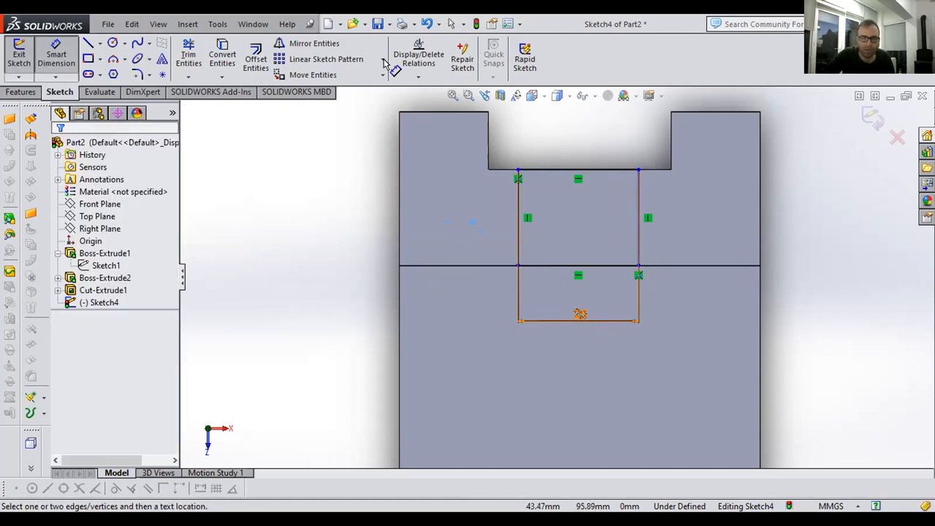
- Dimension the rectangle's offset from the block's origin-side edge as 25 mm to centre it on the boss
click(400, 188)
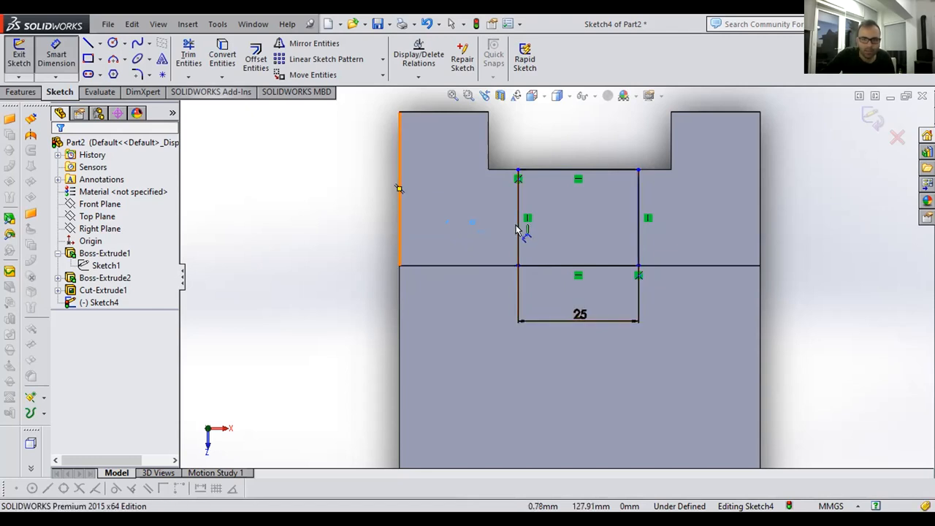
click(517, 230)
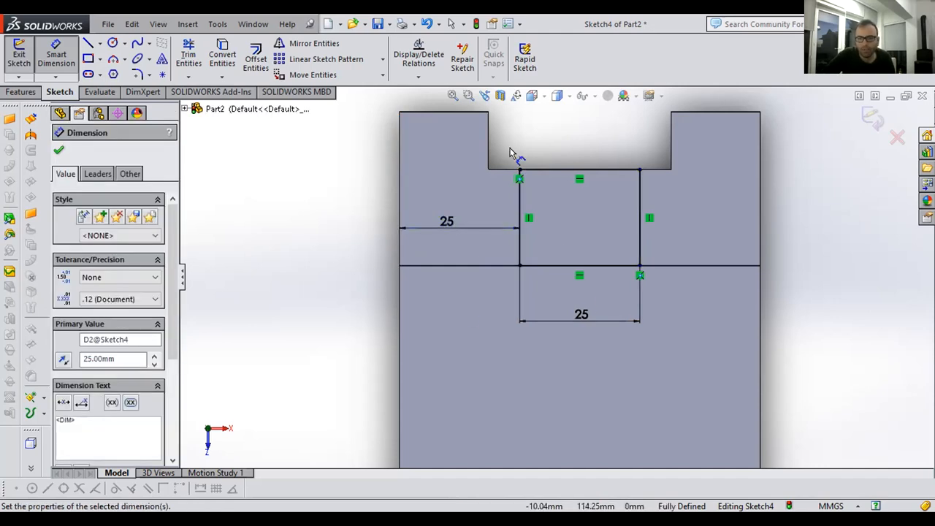
click(510, 150)
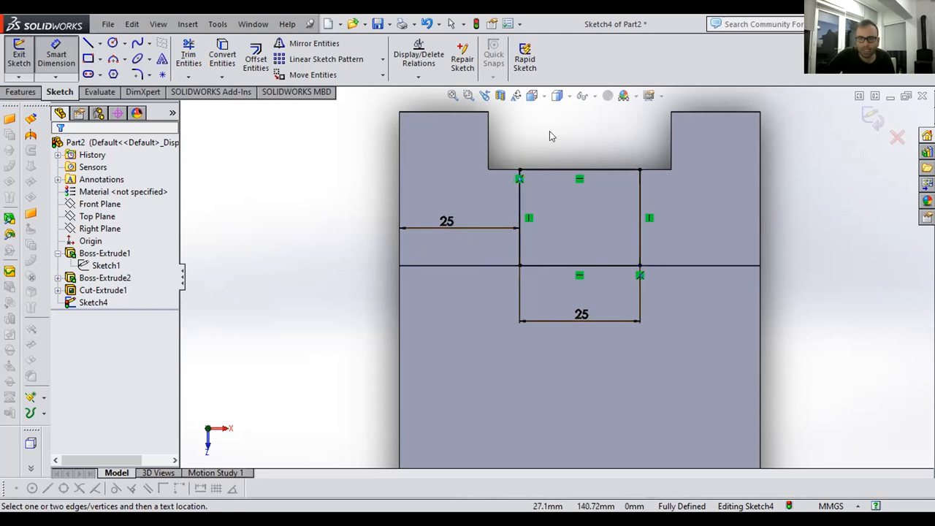
- Cut the 25 mm wide rectangle down into the boss's top with a Blind Extruded Cut 12 mm deep, and show the part in isometric view
click(533, 96)
click(597, 130)
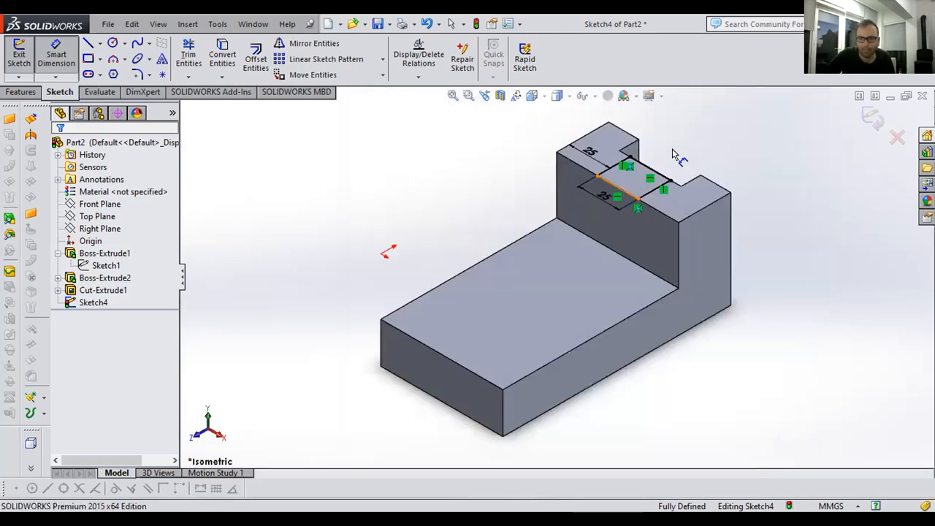
scroll(606, 226, down, 3)
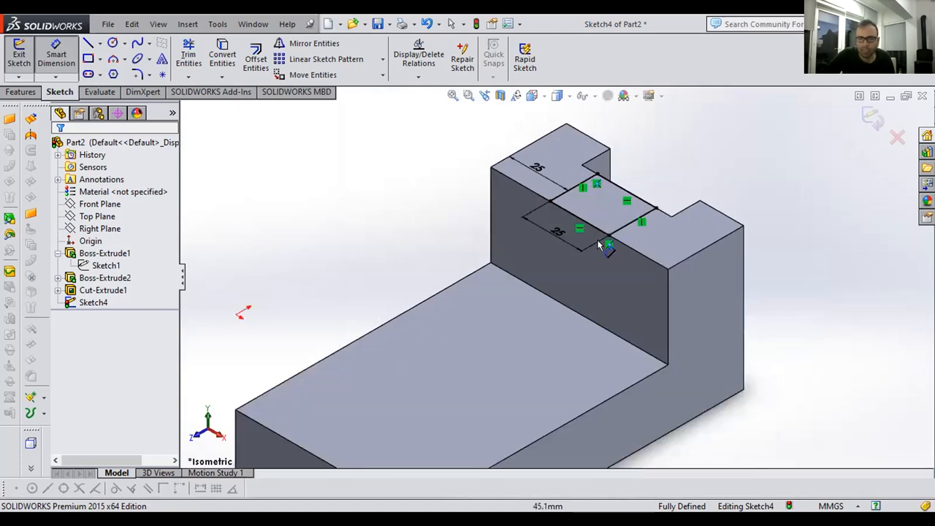
click(24, 92)
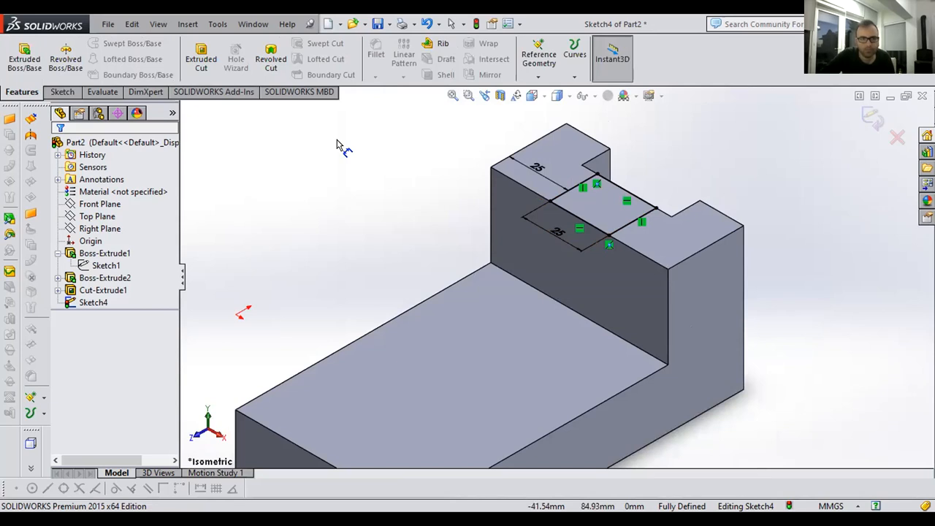
click(207, 52)
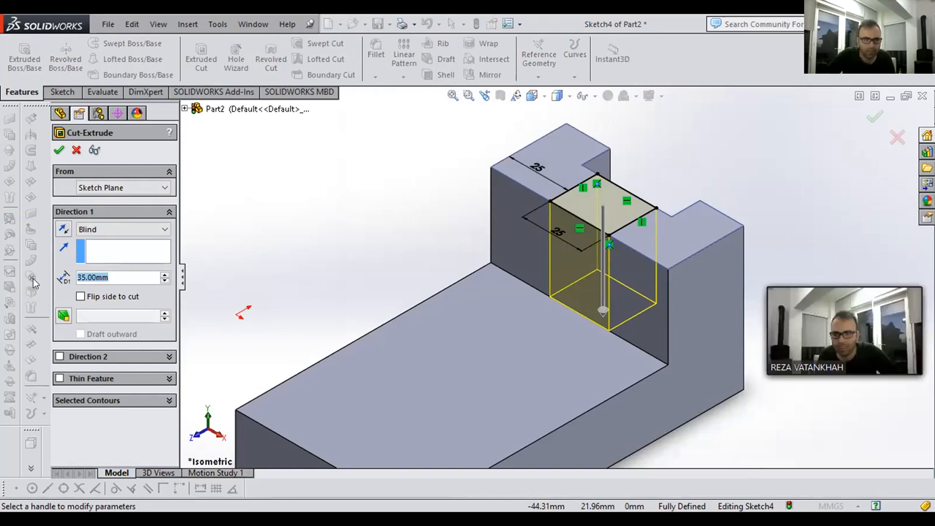
text(12)
key(Return)
click(58, 151)
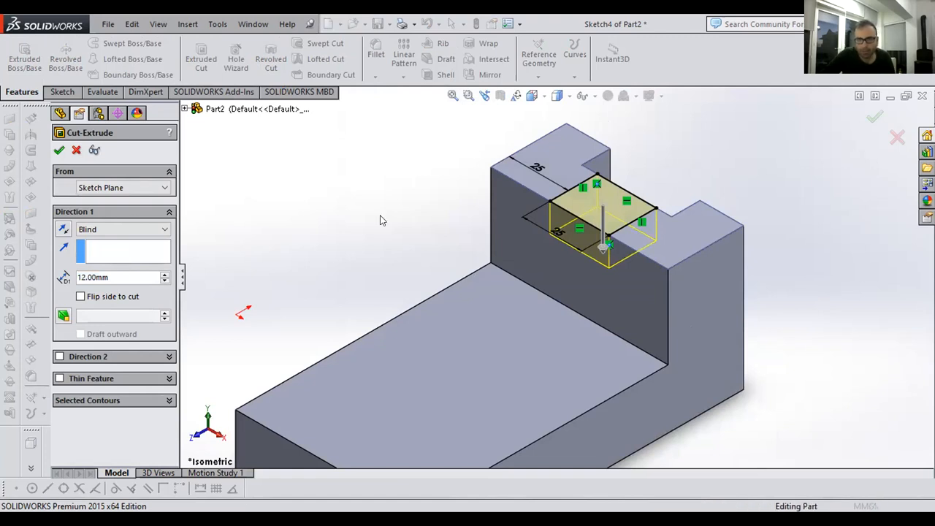
click(538, 97)
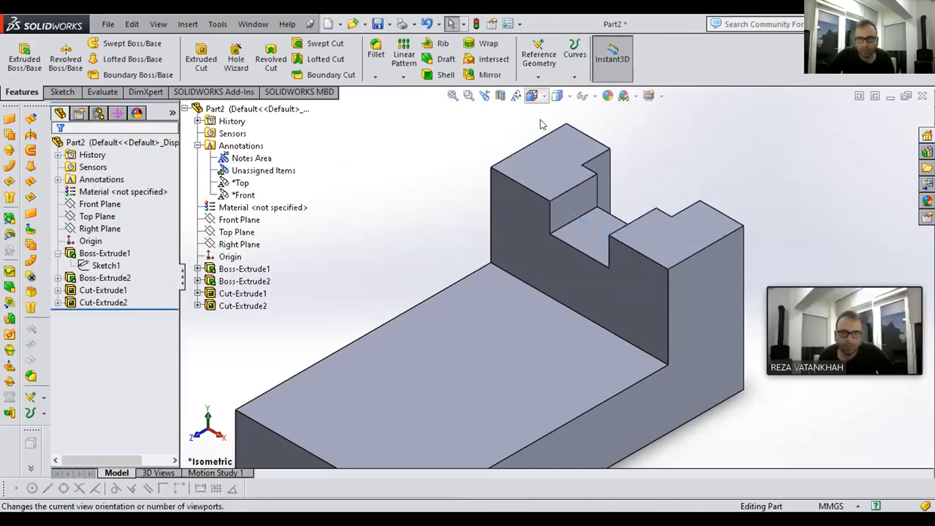
click(598, 133)
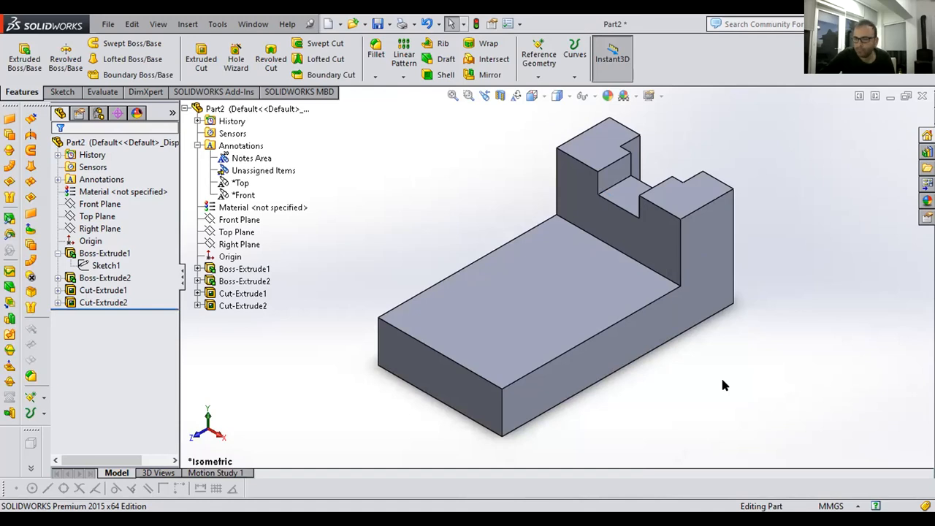
- Sketch a closed right triangle, about 18 by 64 mm, on the base's top face at the front corner opposite the origin
click(519, 342)
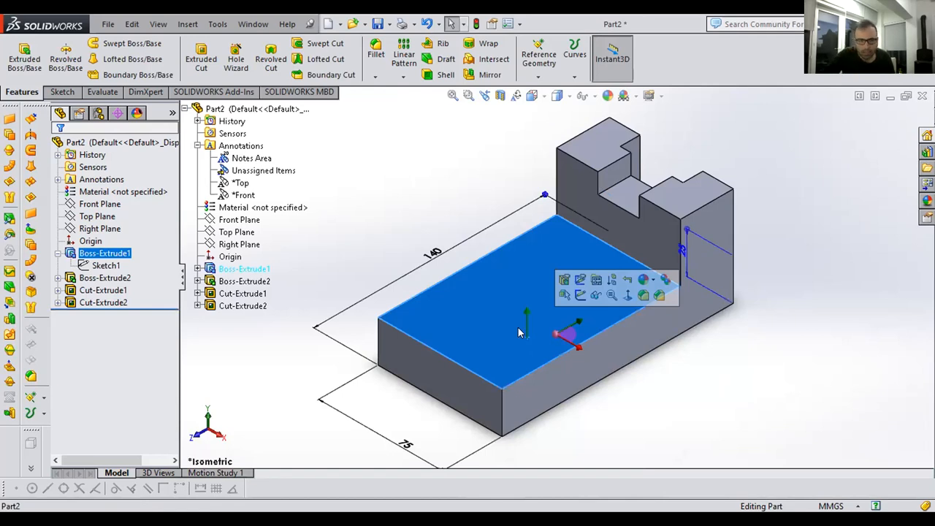
click(627, 295)
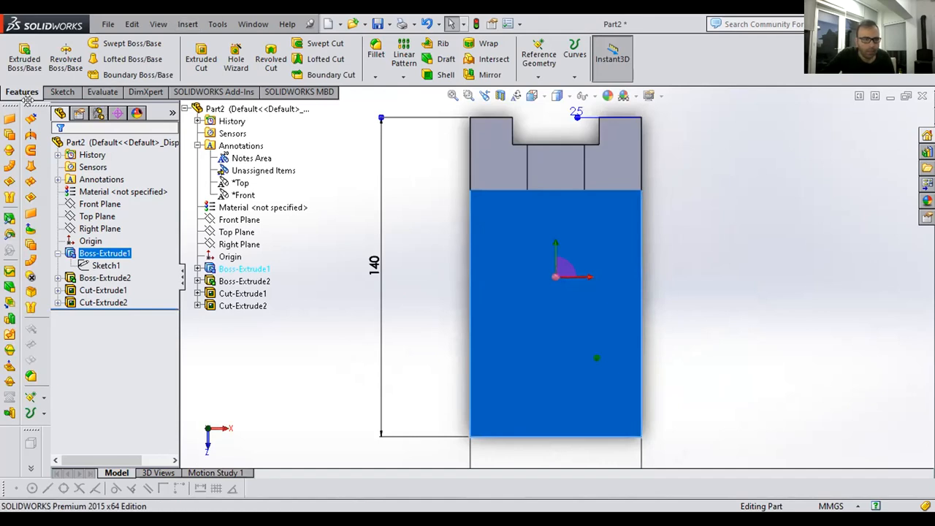
click(61, 93)
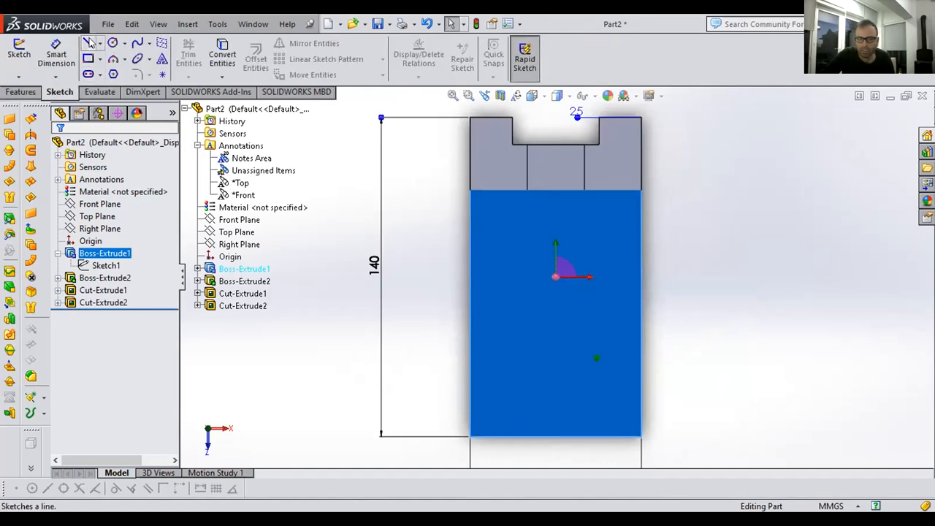
click(88, 43)
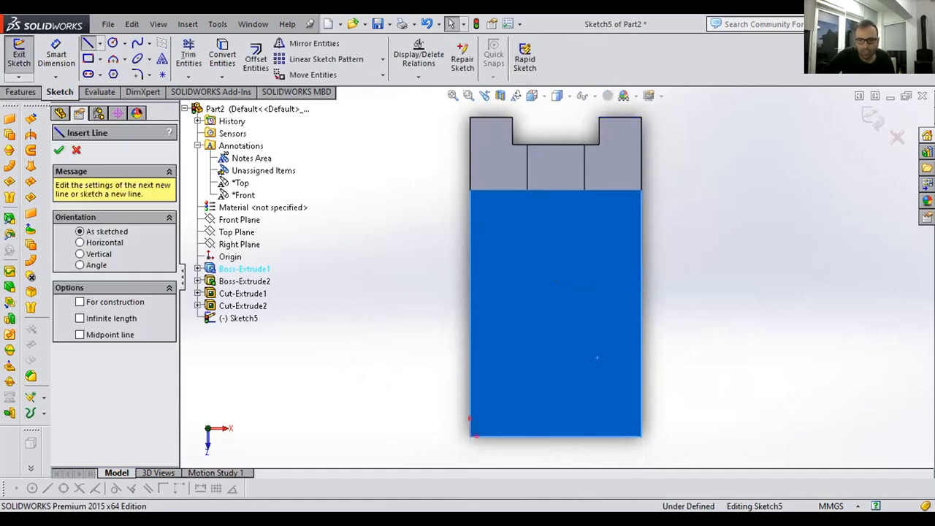
scroll(614, 438, down, 1)
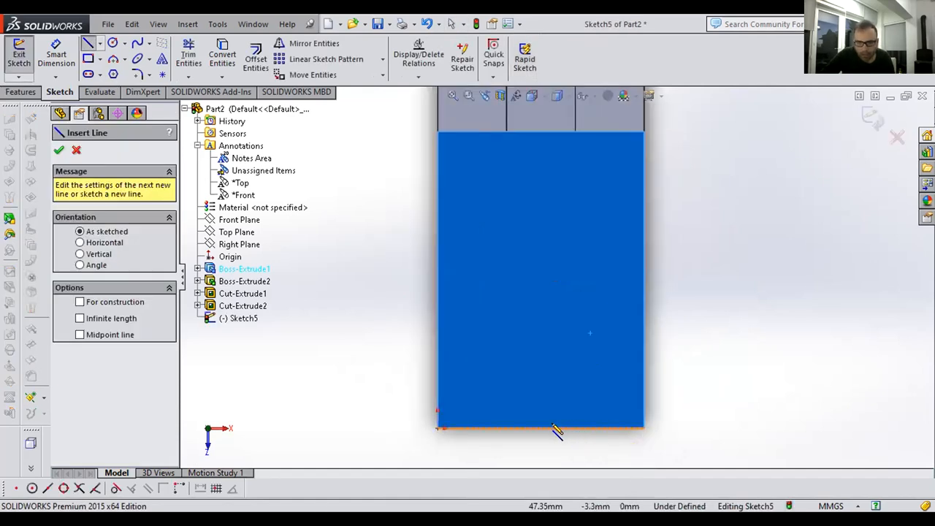
scroll(551, 429, down, 1)
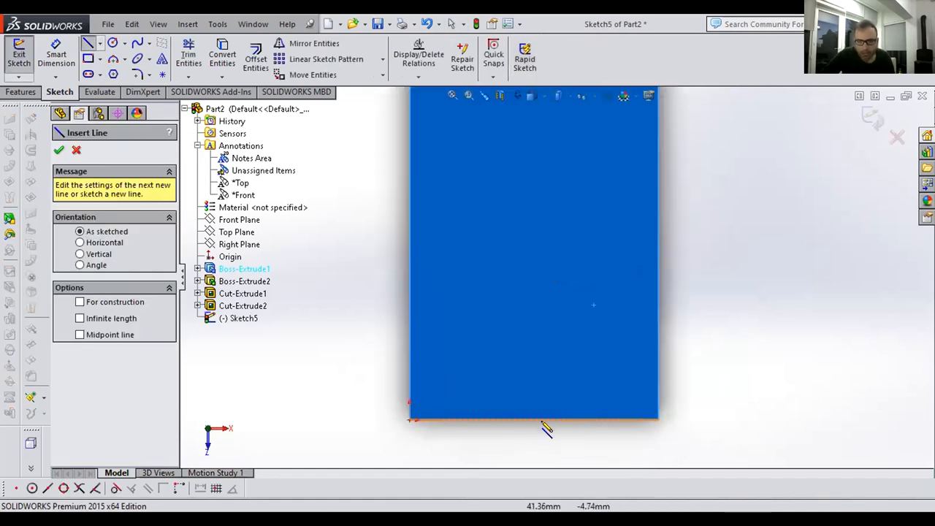
click(599, 419)
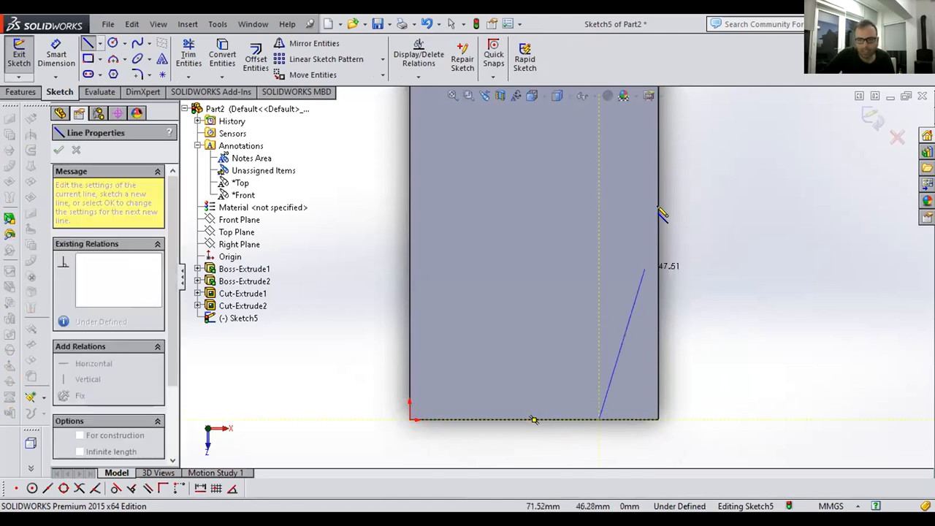
click(657, 212)
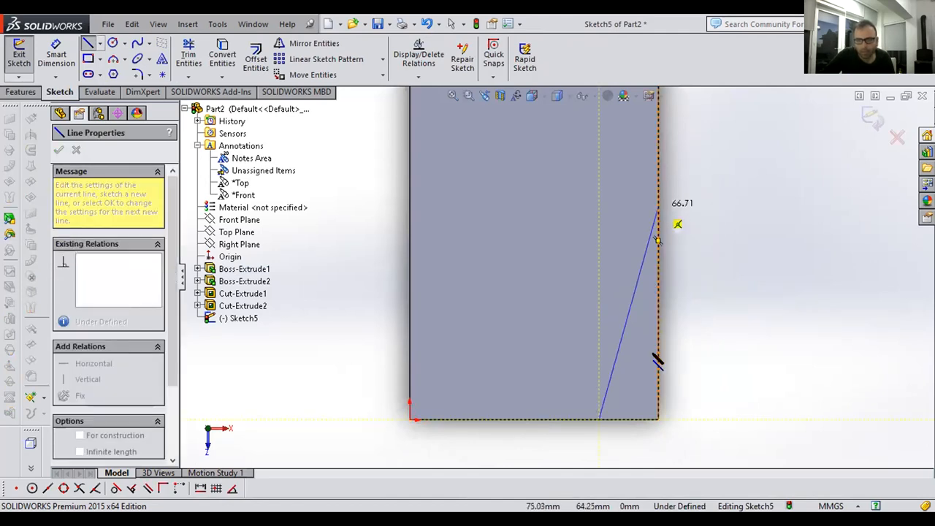
click(659, 418)
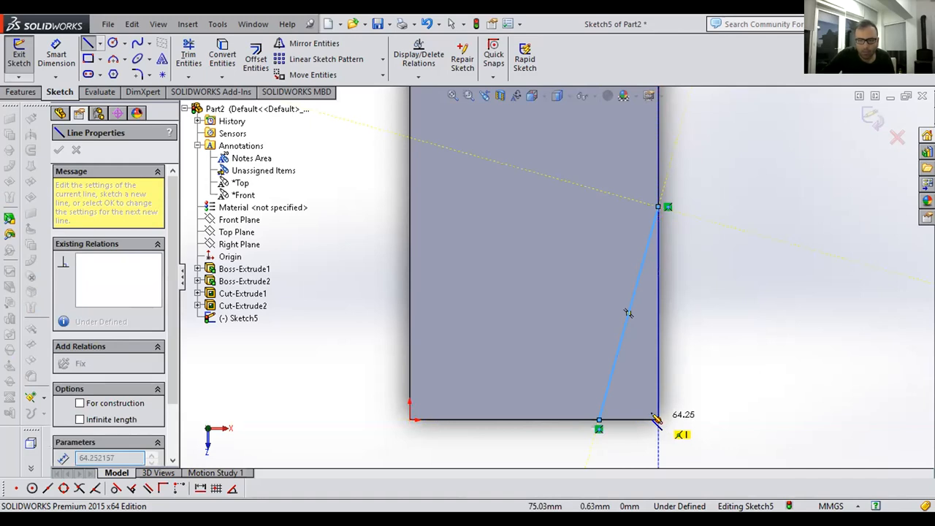
click(600, 420)
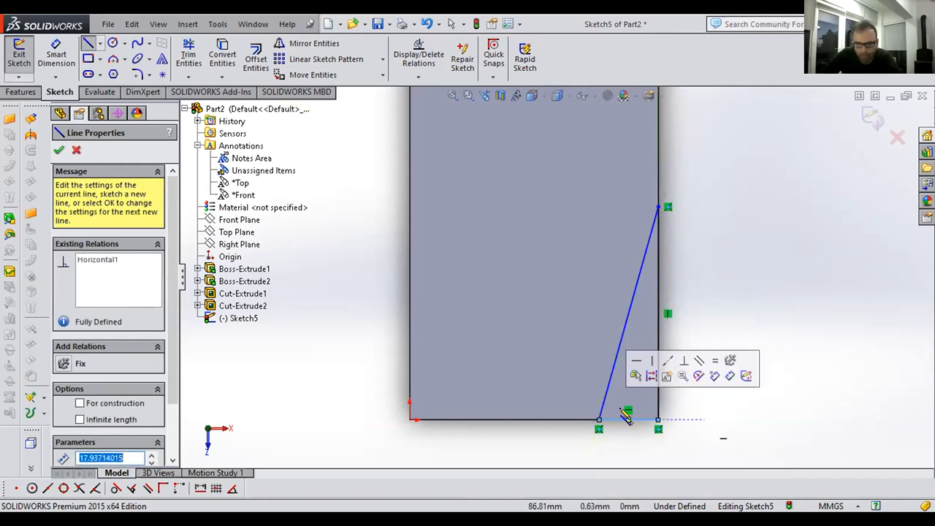
key(Escape)
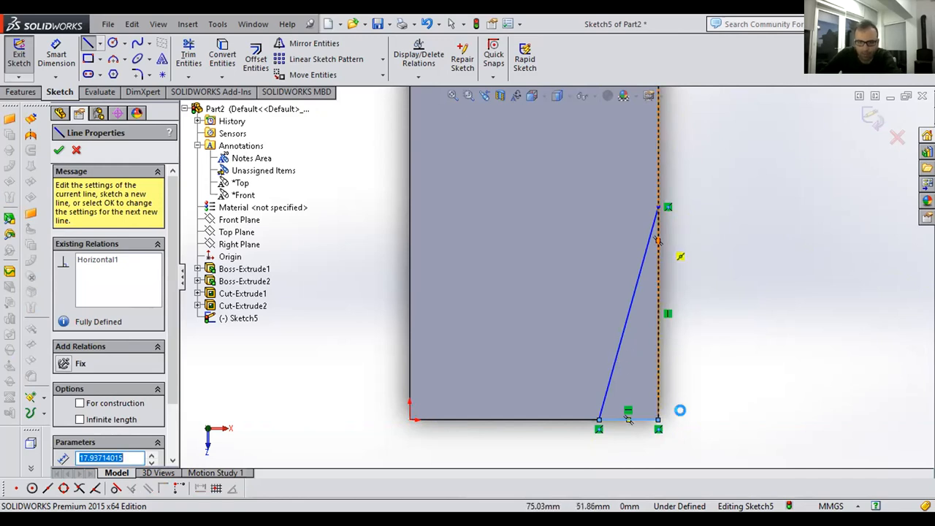
key(Escape)
- Dimension the triangle's long leg along the base's side edge and set it to 70 mm
scroll(642, 416, up, 2)
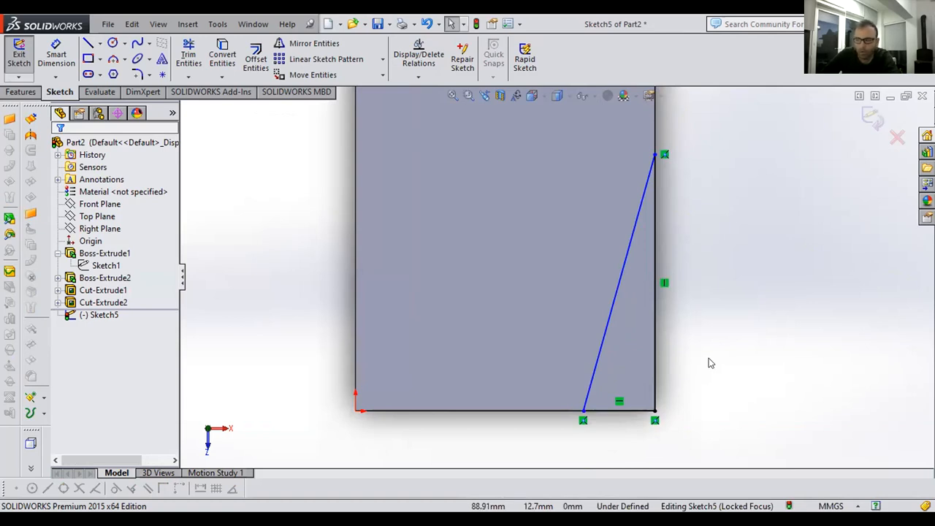
scroll(710, 363, up, 4)
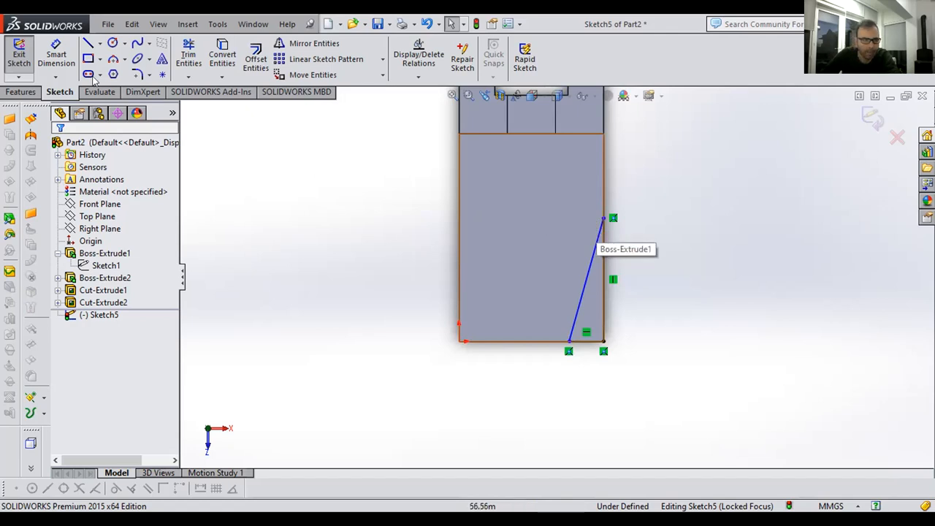
click(57, 56)
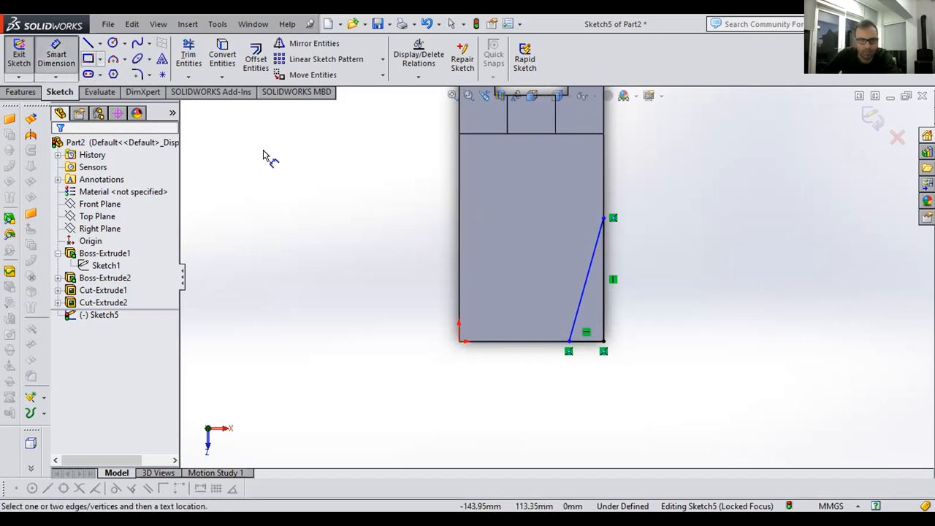
click(604, 294)
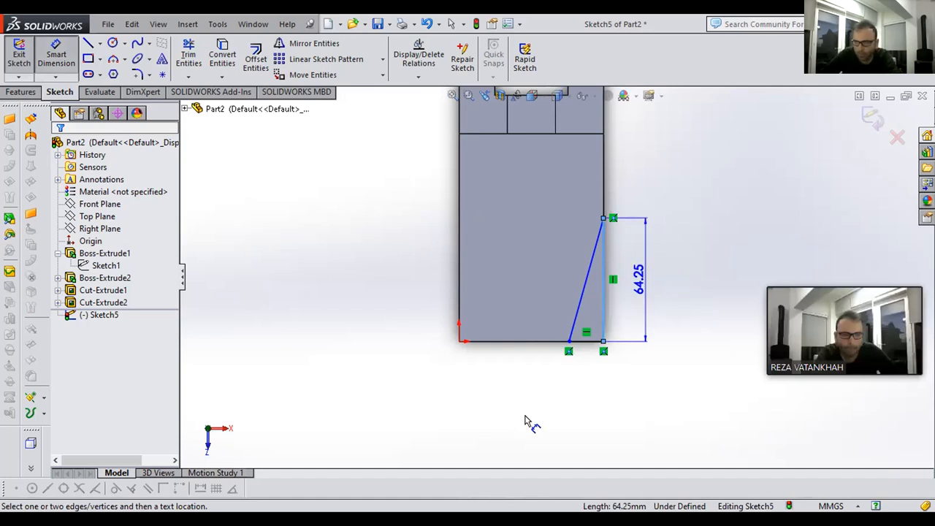
text(70)
key(Return)
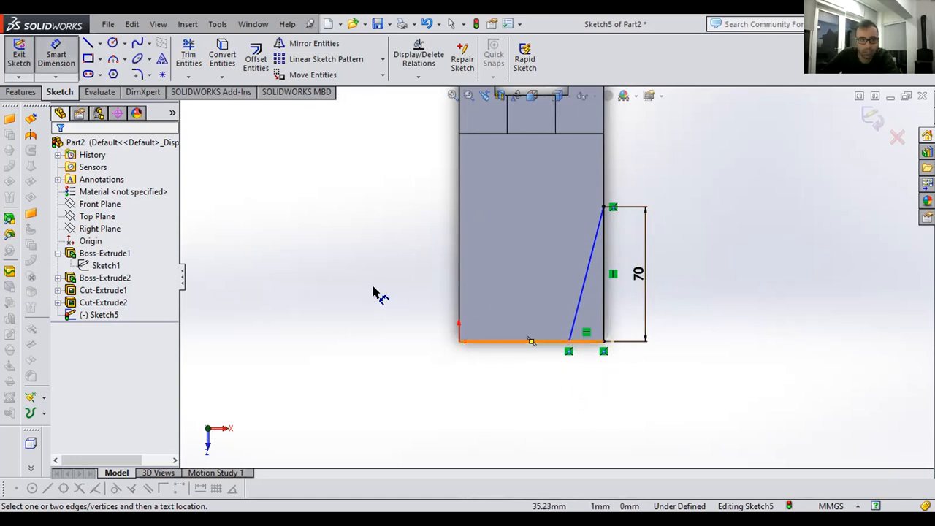
key(Escape)
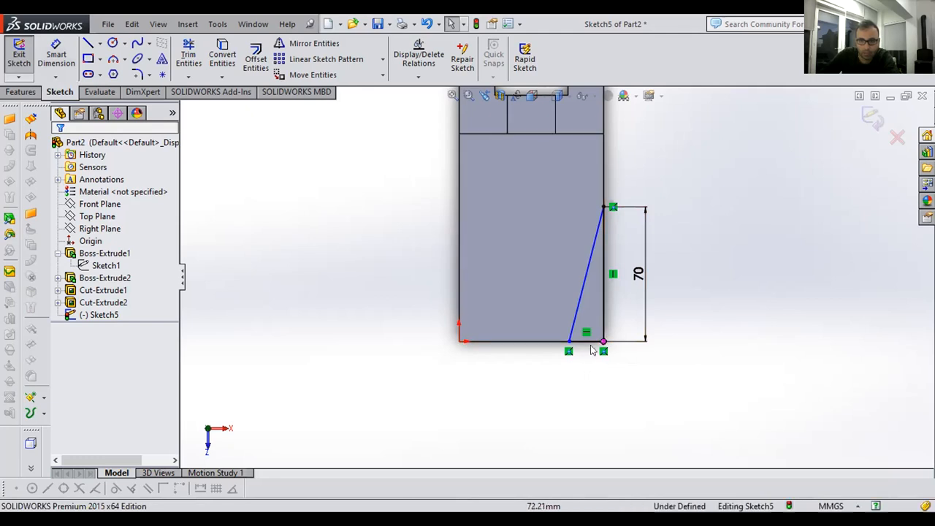
- Dimension the triangle's short leg along the base's front edge, set it to 9 mm, and reposition the dimension text
click(60, 54)
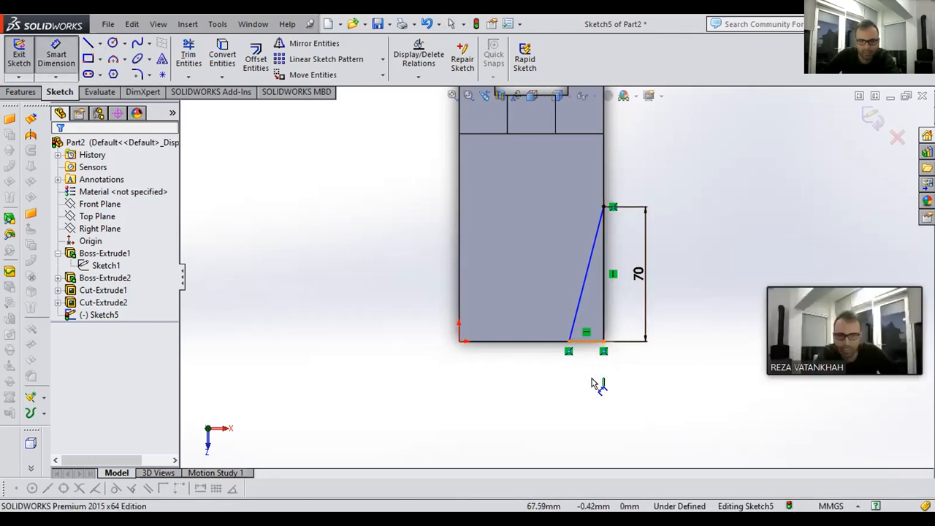
click(592, 341)
click(595, 385)
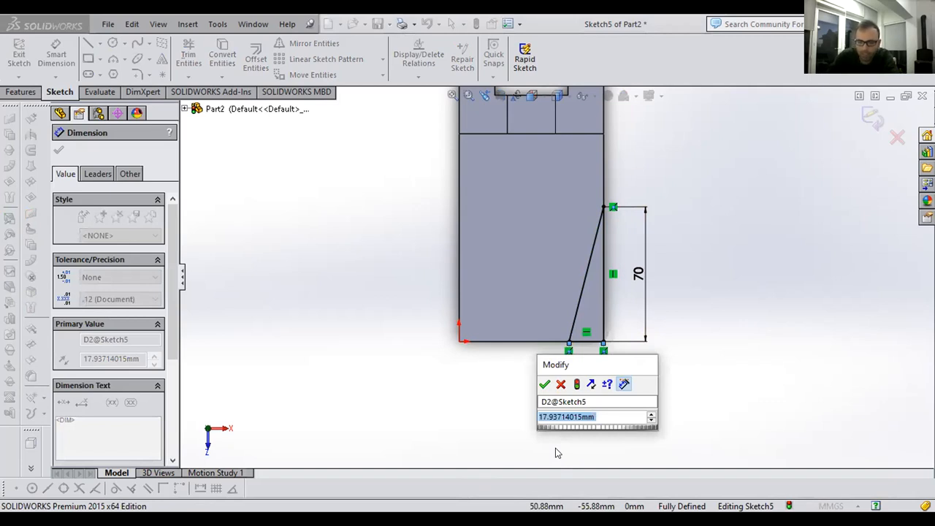
text(57.00mm)
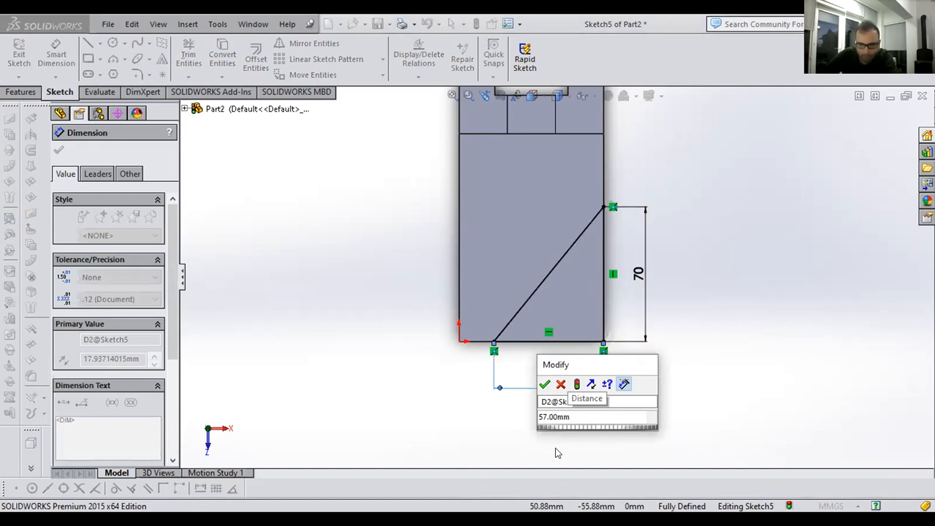
text(-18)
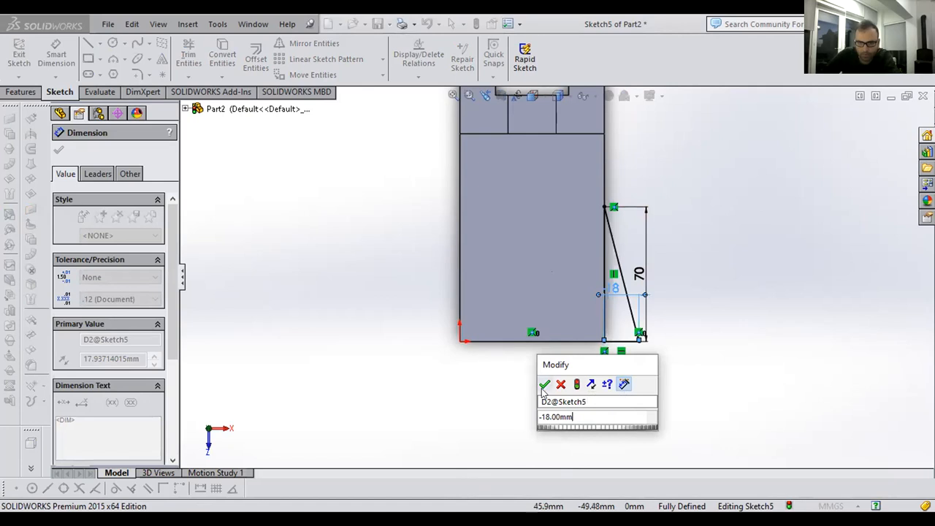
double_click(576, 414)
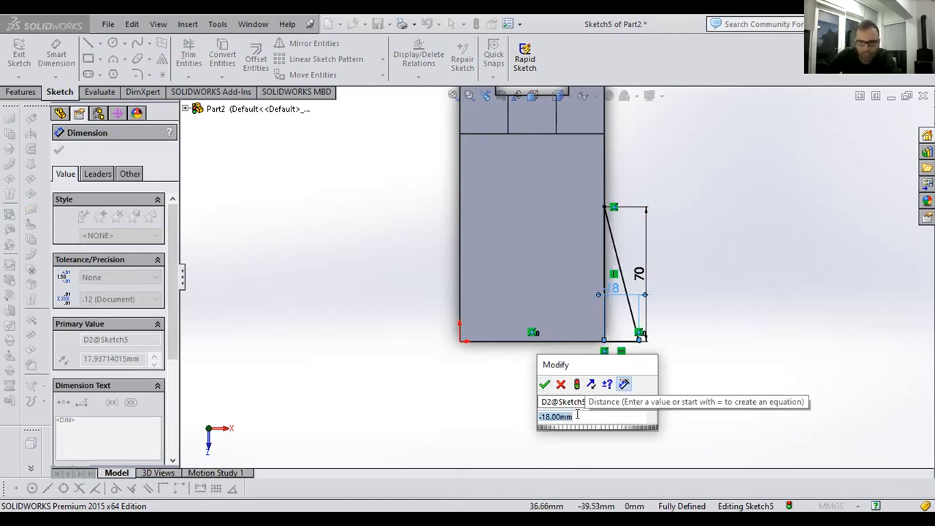
text(9)
key(Return)
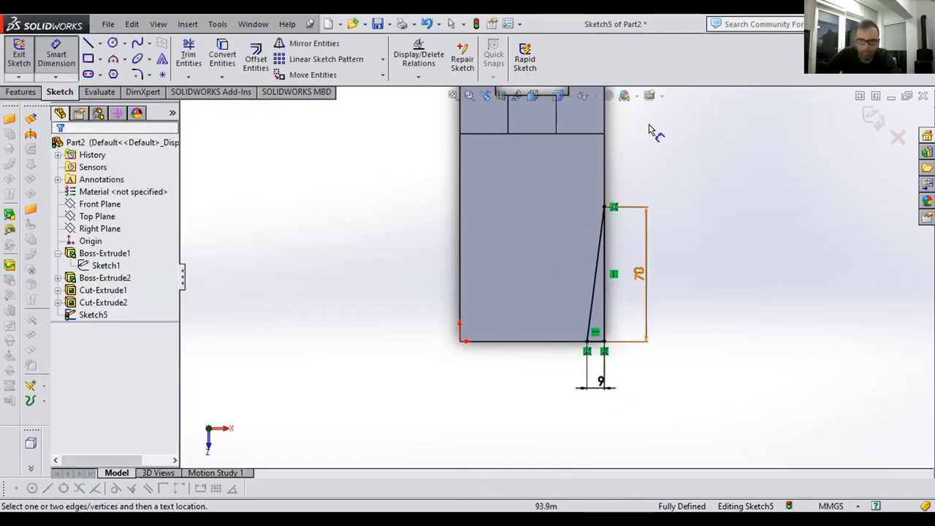
scroll(644, 256, down, 2)
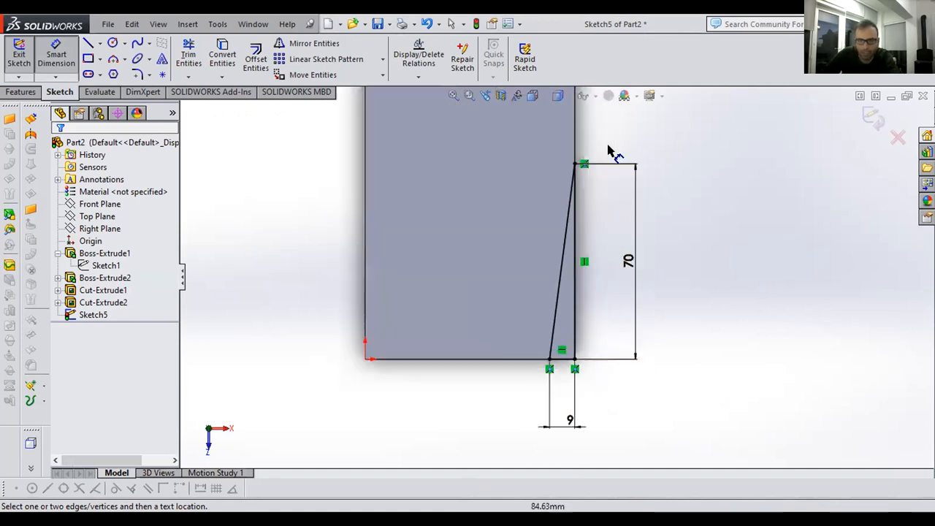
click(563, 424)
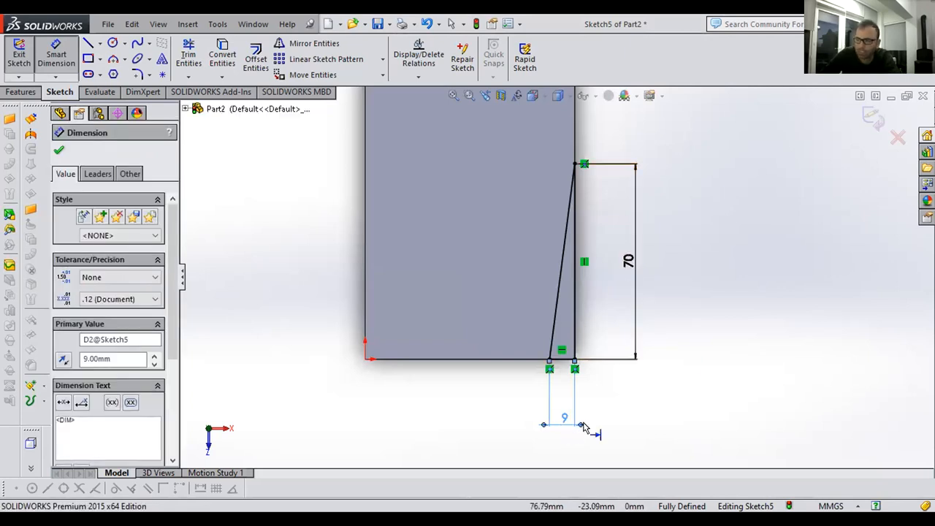
click(639, 429)
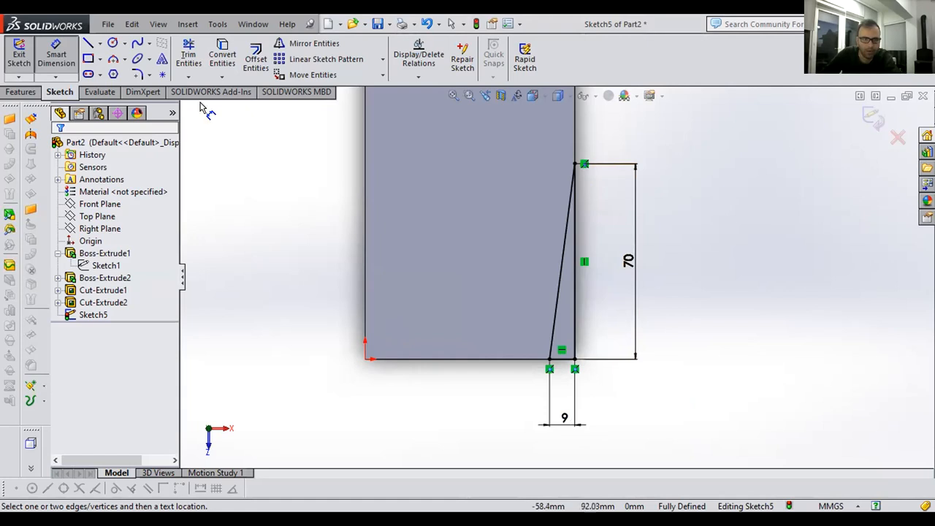
- Draw a vertical centerline about 28 mm long outward from the midpoint of the base's front edge
click(101, 46)
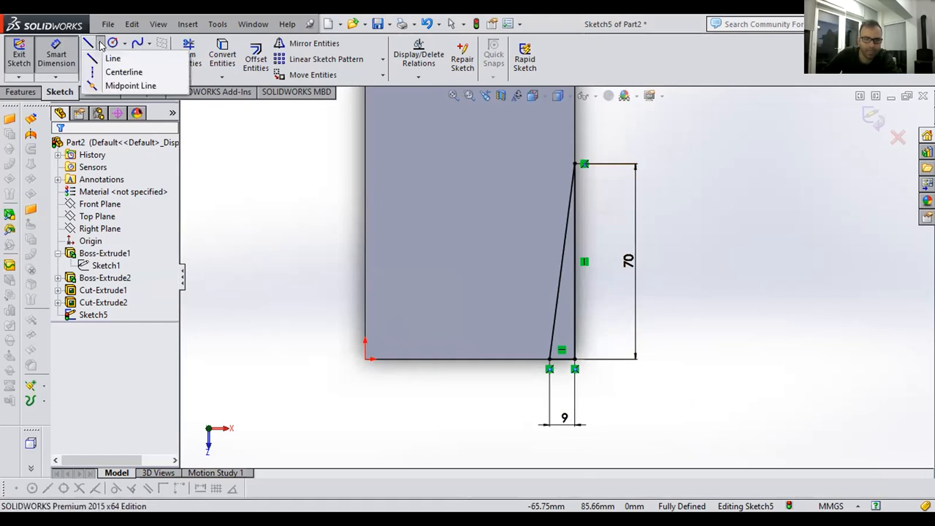
click(101, 45)
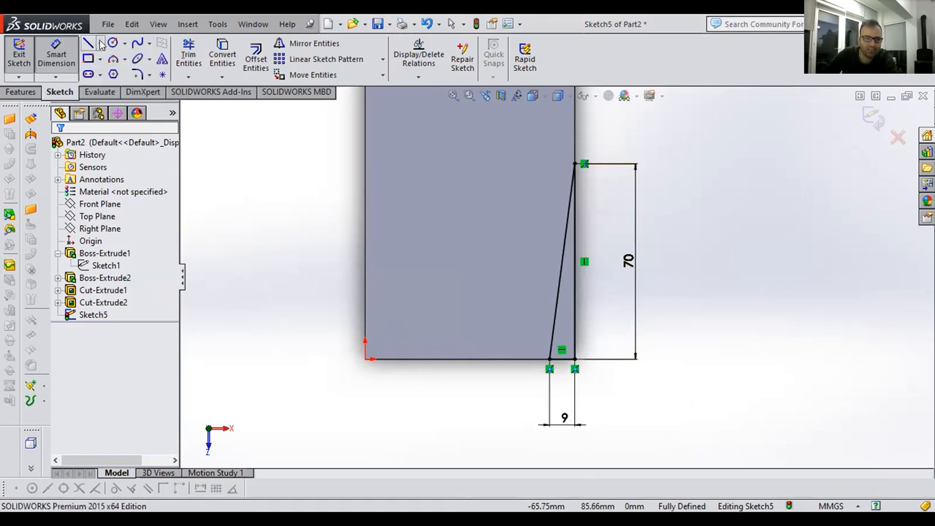
click(100, 46)
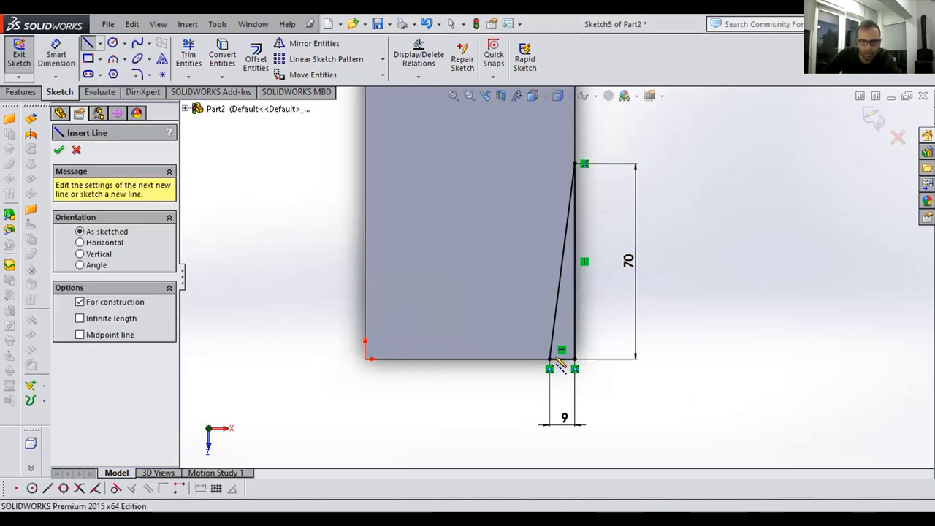
click(470, 358)
click(469, 180)
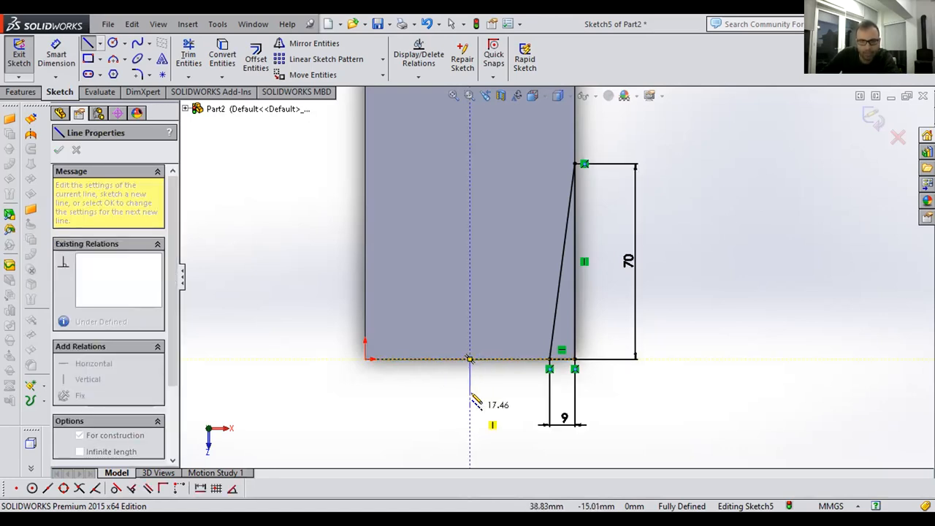
click(470, 436)
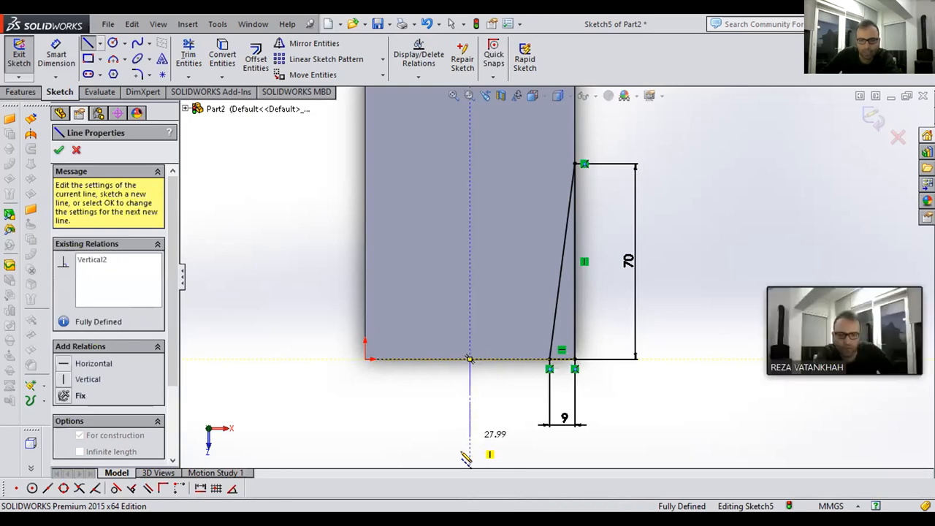
key(Escape)
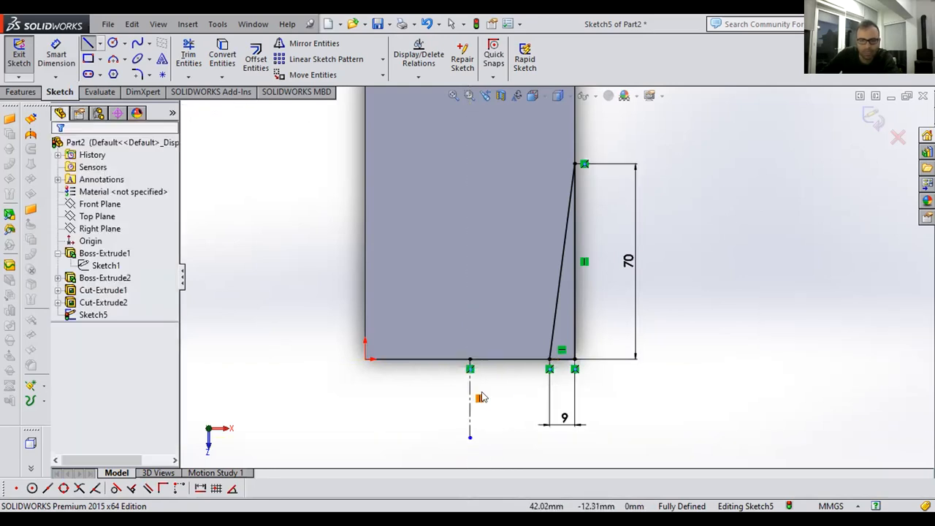
key(Escape)
scroll(569, 342, down, 2)
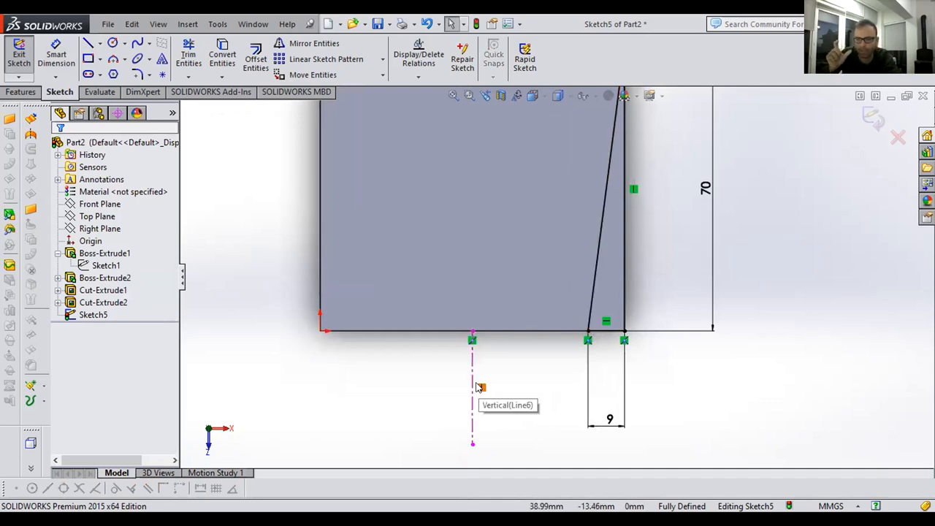
ctrl+middle_drag(577, 364, 571, 345)
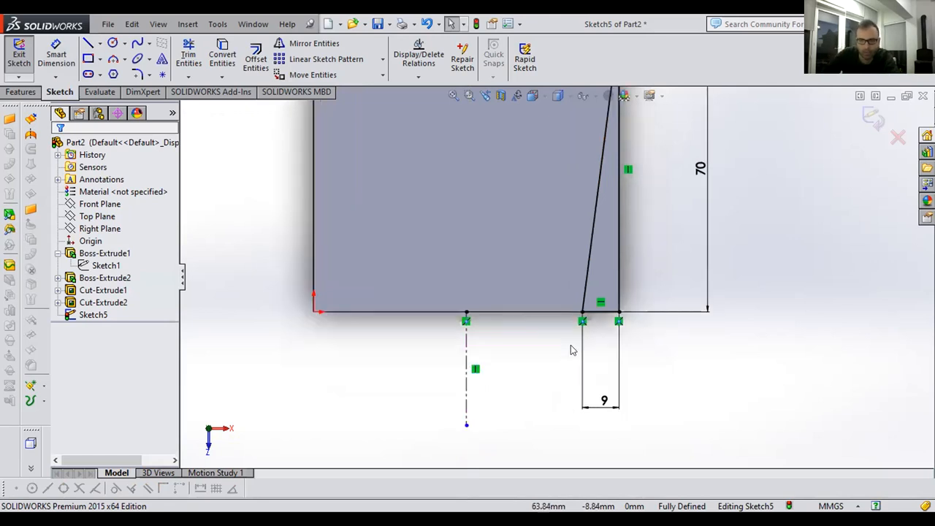
scroll(513, 278, up, 3)
scroll(524, 289, up, 1)
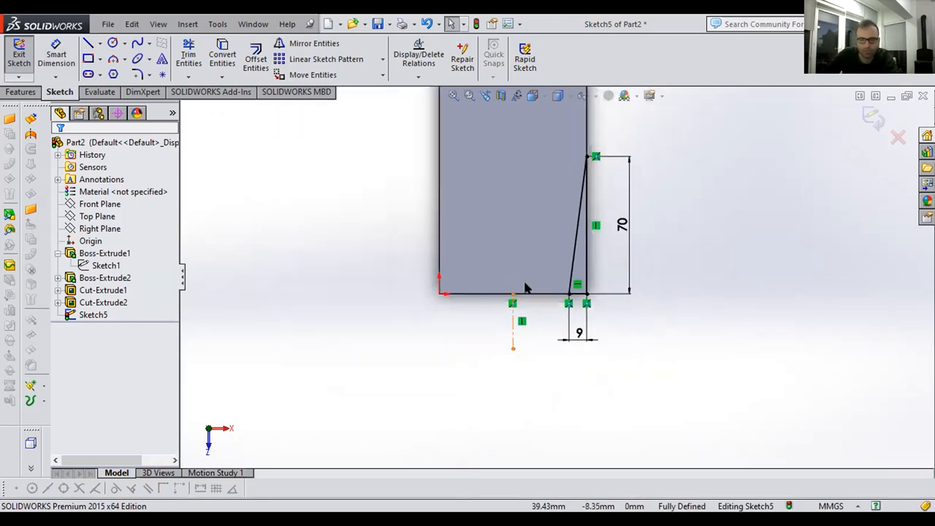
scroll(551, 226, up, 2)
scroll(514, 335, down, 2)
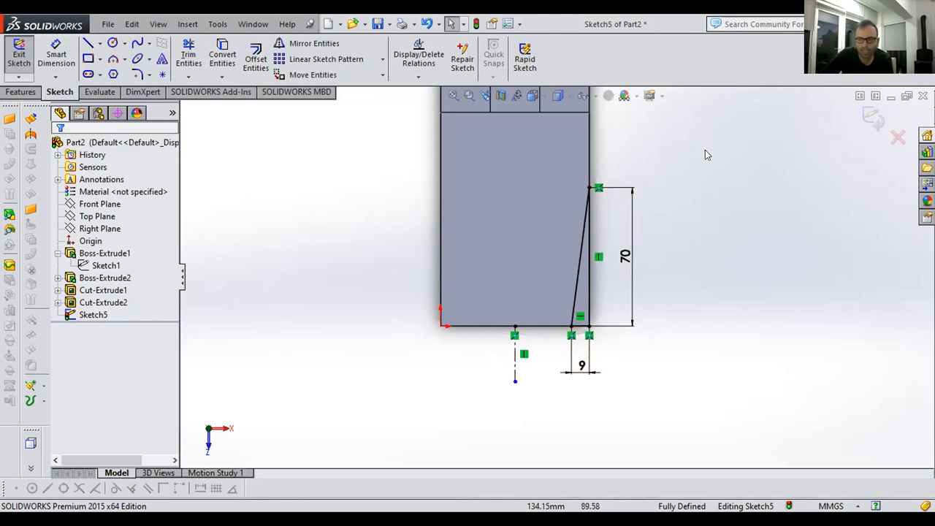
drag(726, 137, 620, 318)
drag(555, 380, 748, 266)
drag(663, 327, 466, 420)
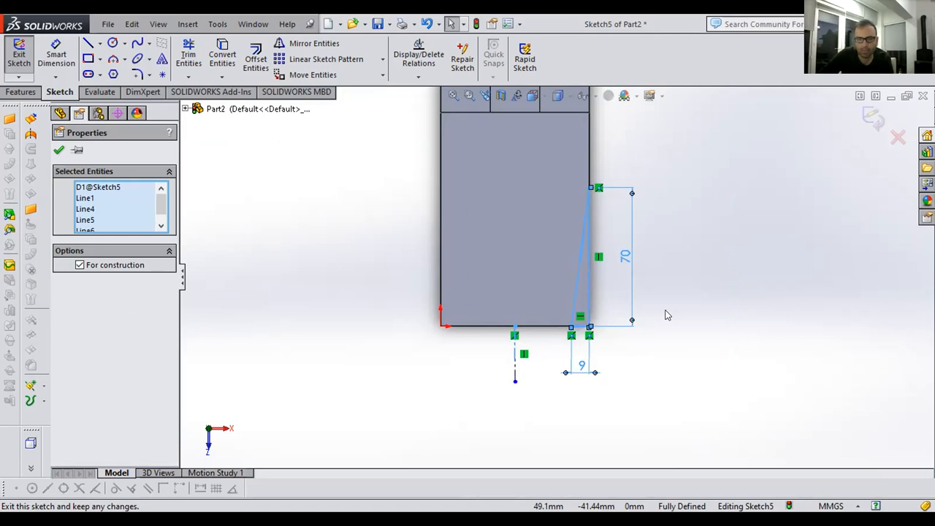
click(638, 289)
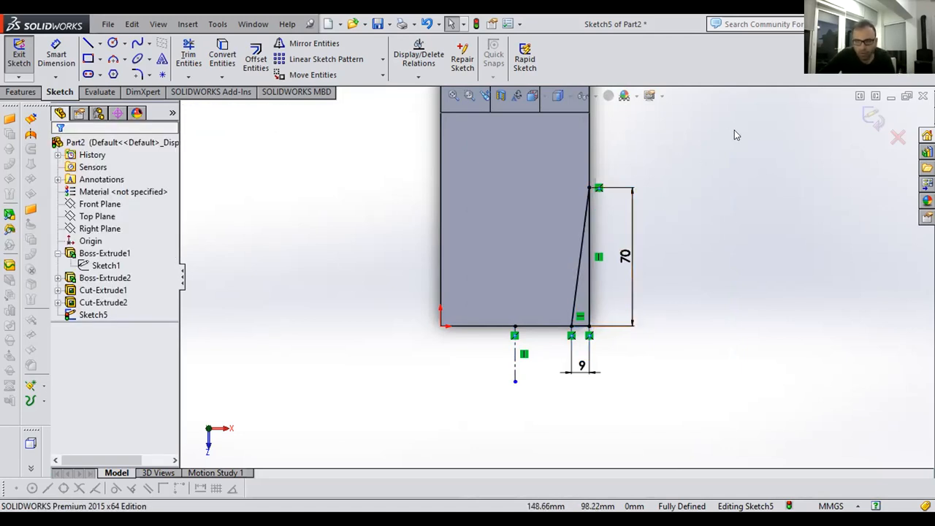
drag(735, 132, 680, 249)
drag(552, 251, 552, 252)
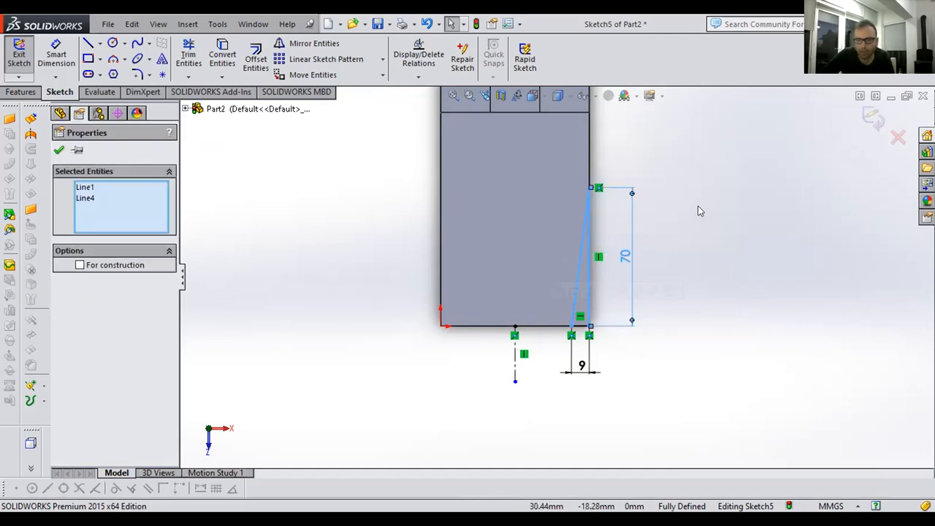
click(717, 155)
drag(719, 146, 542, 275)
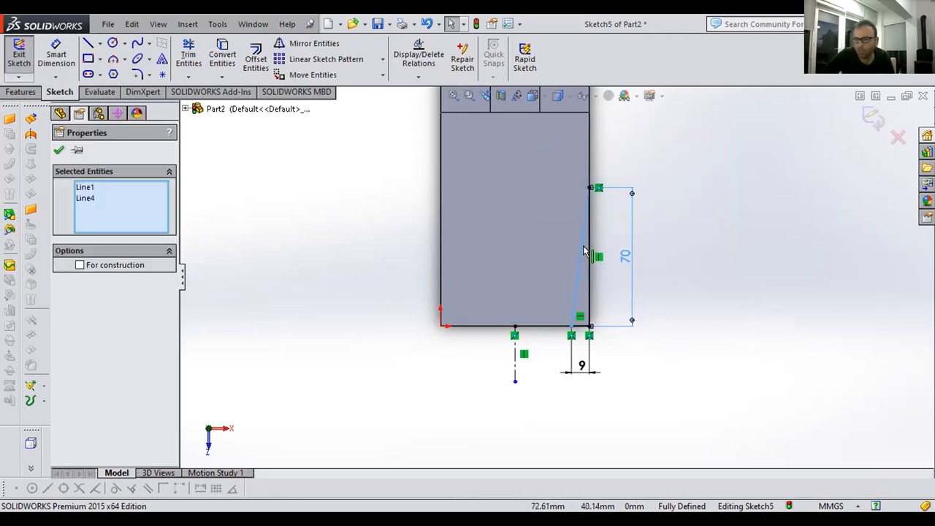
click(656, 358)
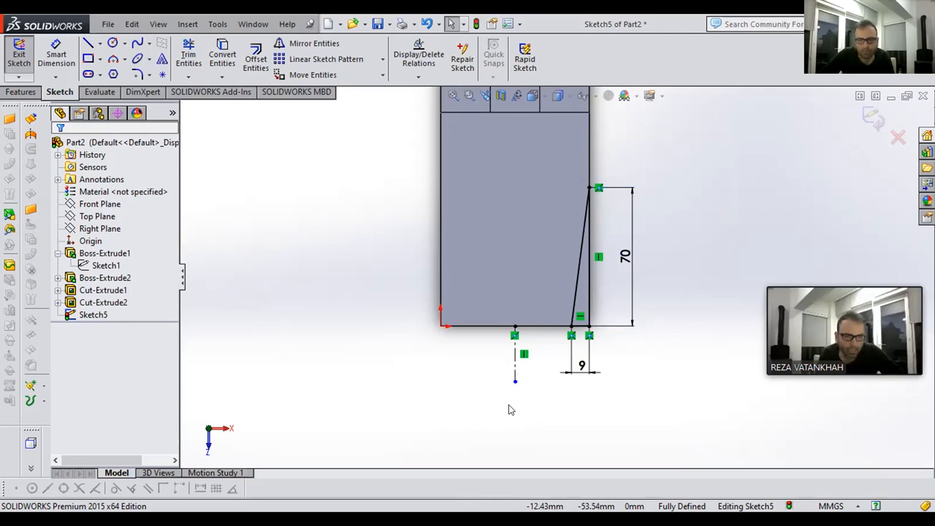
mouse_move(478, 414)
mouse_down()
mouse_move(561, 346)
mouse_move(599, 342)
mouse_move(619, 299)
mouse_up()
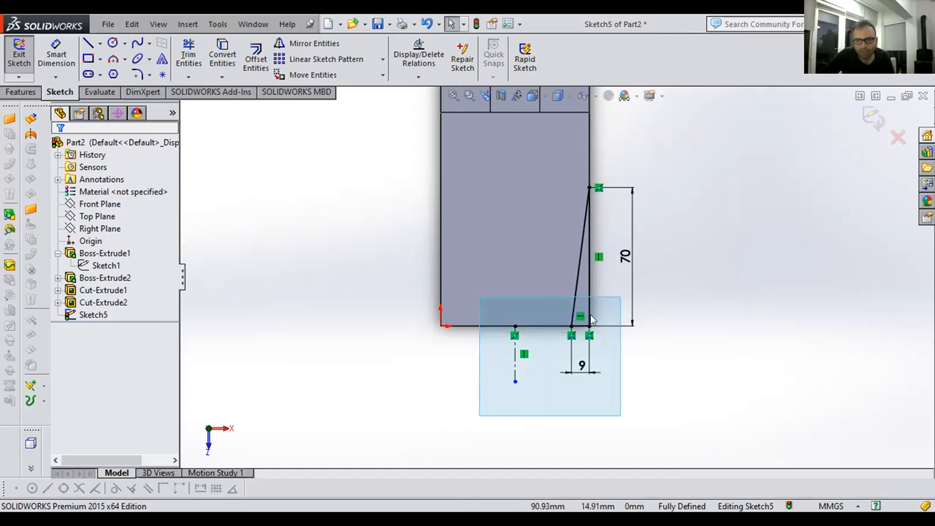
drag(586, 328, 624, 295)
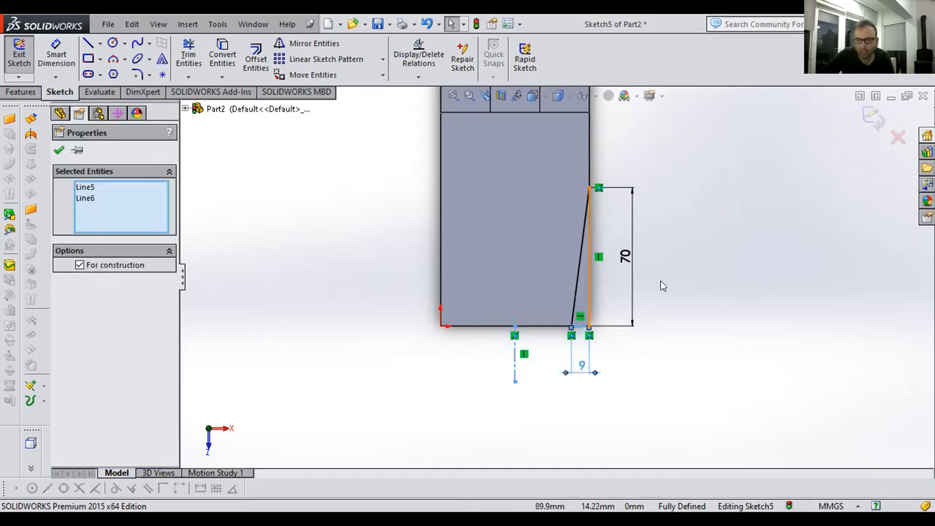
click(673, 333)
- Mirror the right triangle's three lines about the vertical centerline at the midpoint of the base's front edge
mouse_move(740, 140)
mouse_down()
mouse_move(651, 269)
mouse_move(498, 398)
mouse_move(461, 400)
mouse_up()
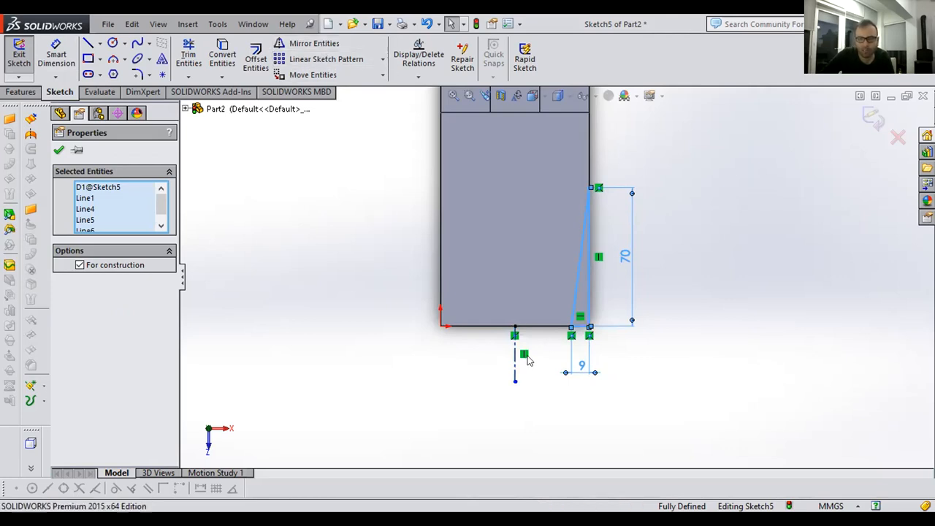
click(515, 335)
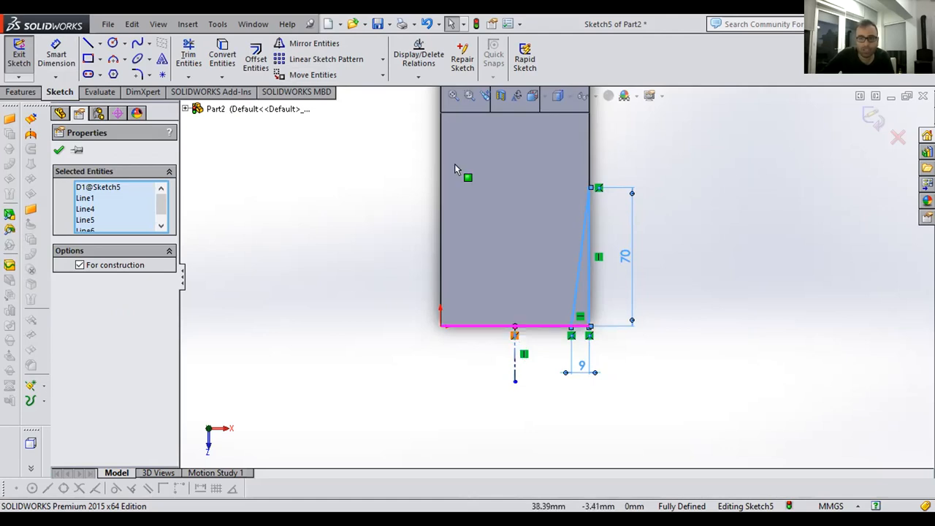
click(302, 45)
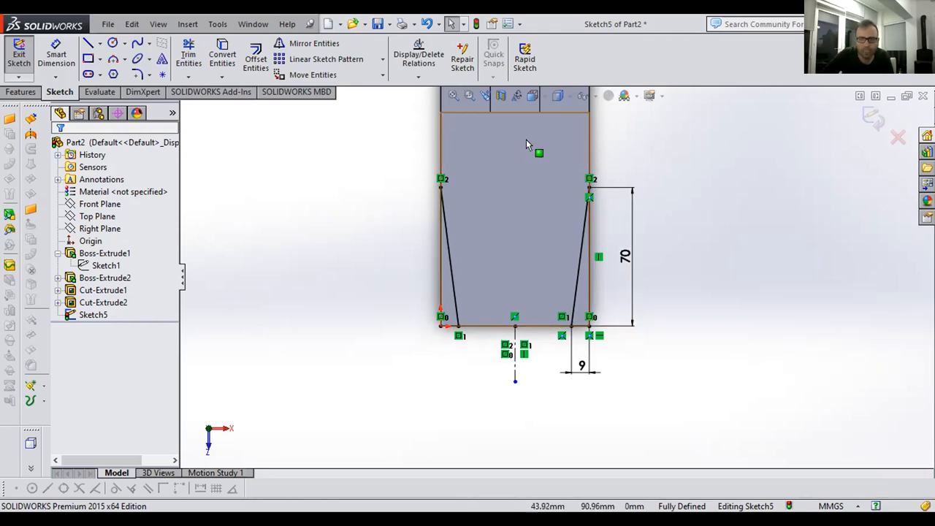
- Cut both triangles through the base with an Extruded Cut set to Through All, in isometric view
click(533, 96)
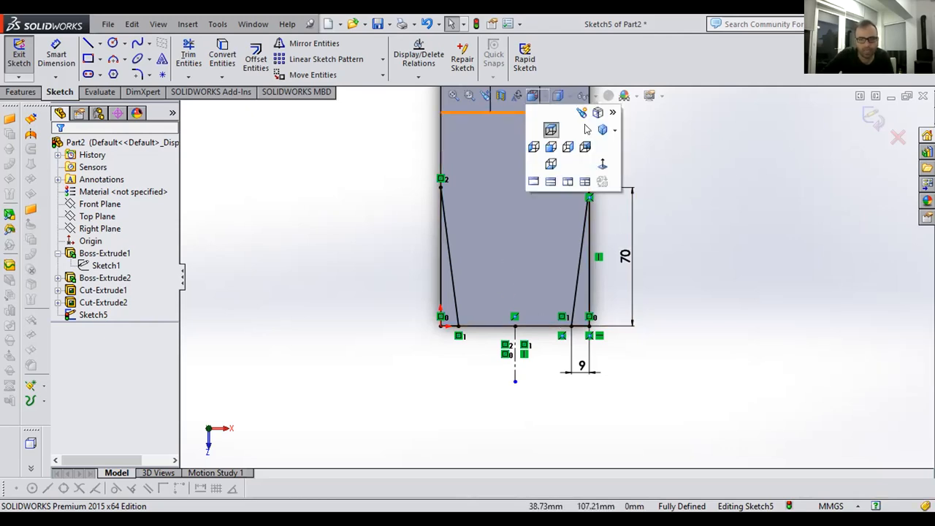
click(603, 130)
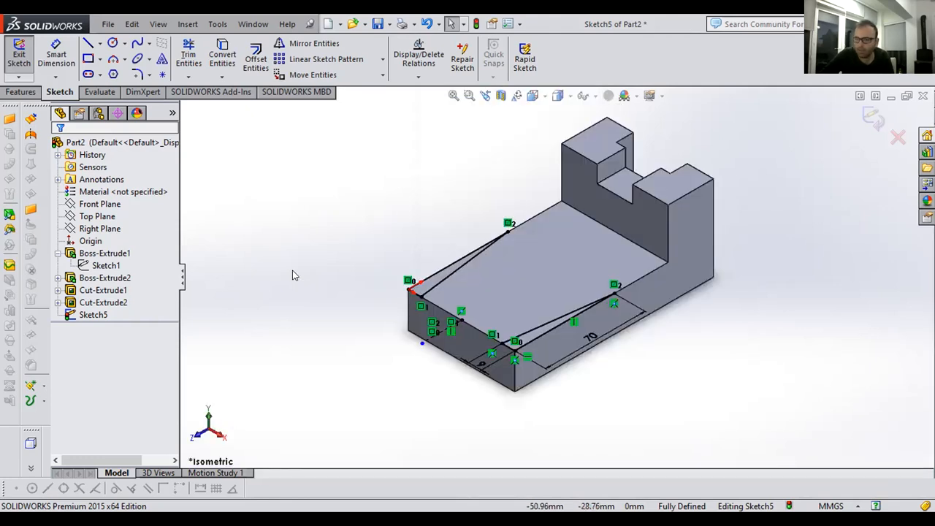
click(22, 93)
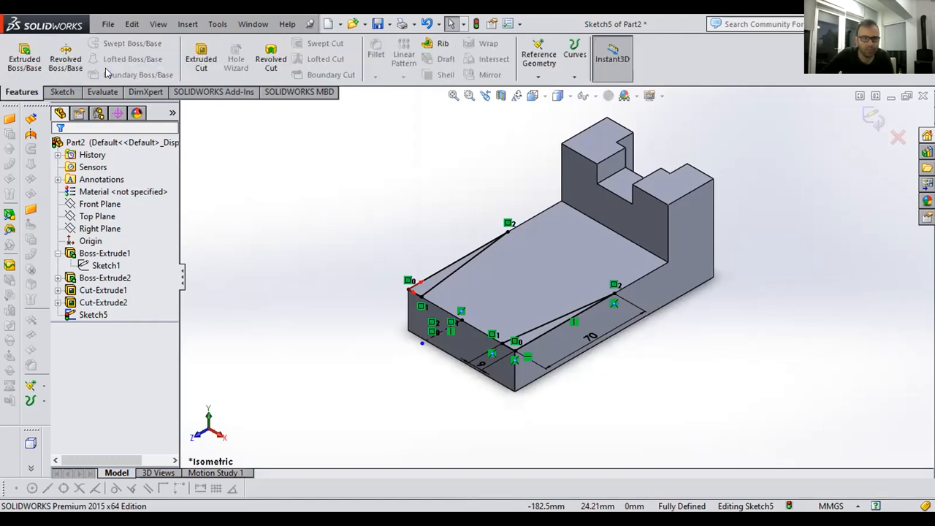
click(196, 59)
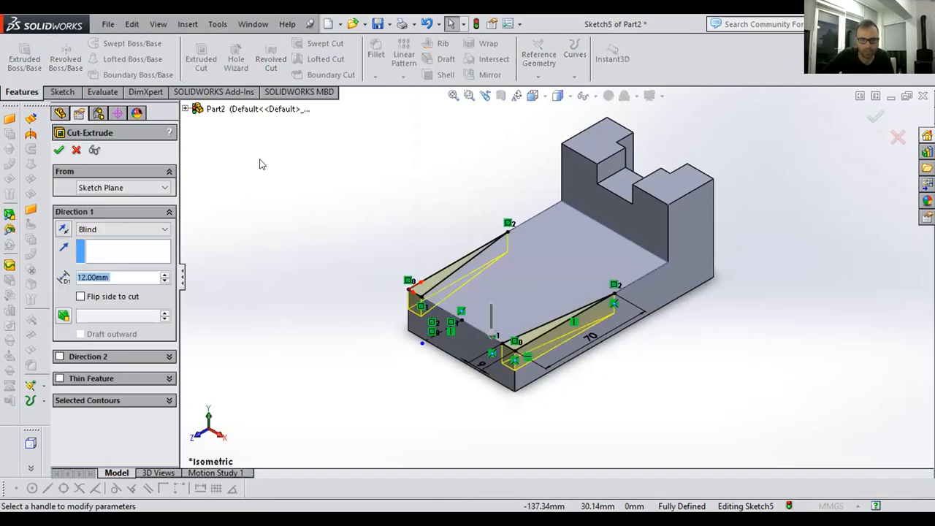
click(139, 229)
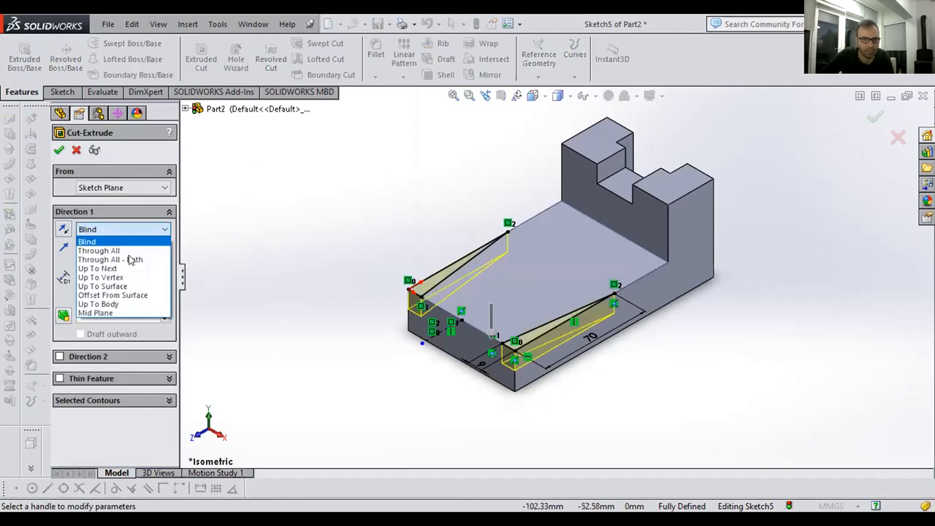
click(109, 251)
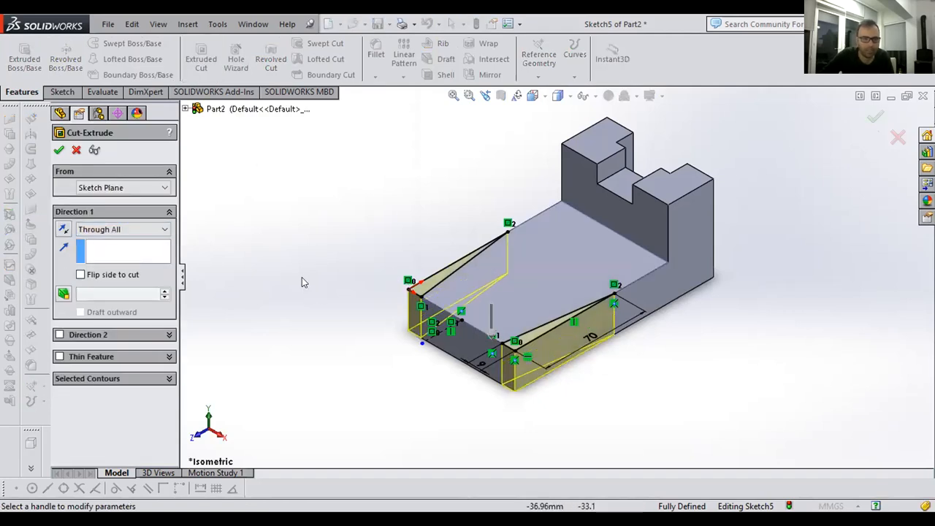
click(59, 149)
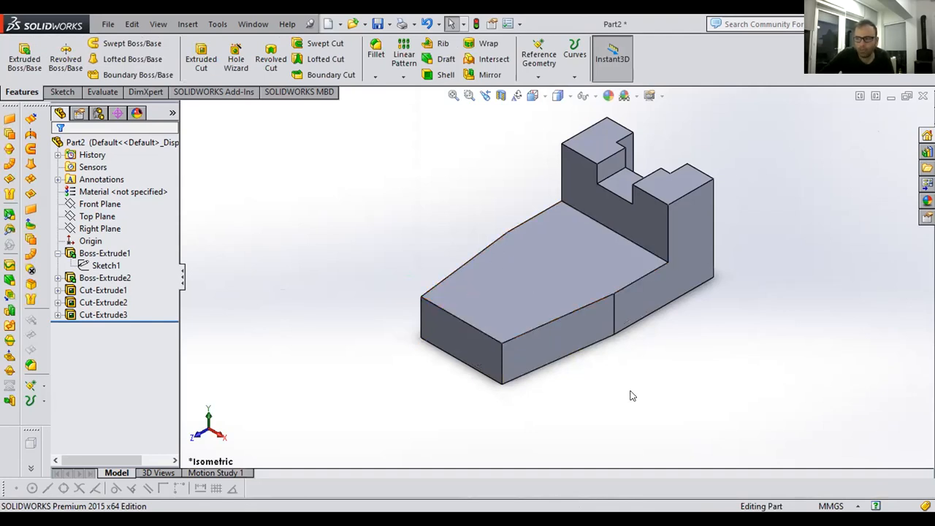
- Start a sketch on the base's tapered top face, viewed normal to it, with the corner rectangle tool
click(522, 302)
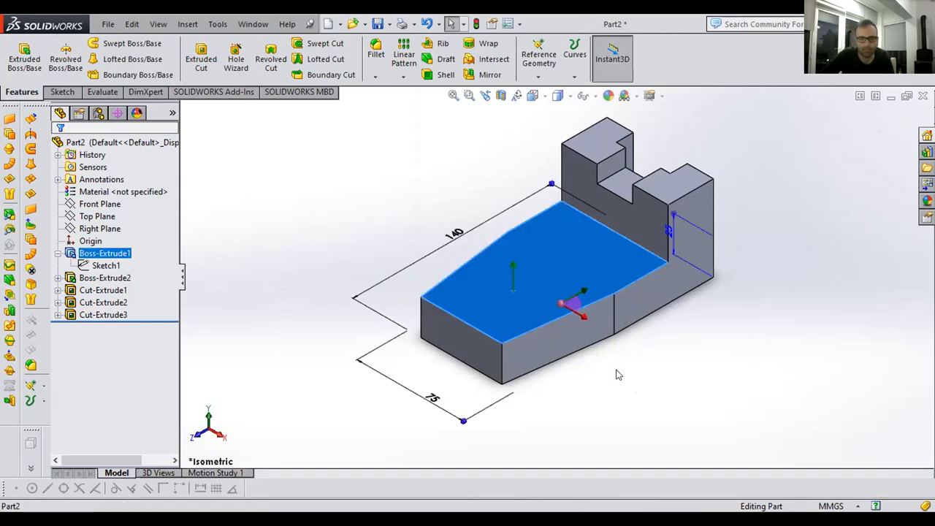
click(532, 95)
click(602, 165)
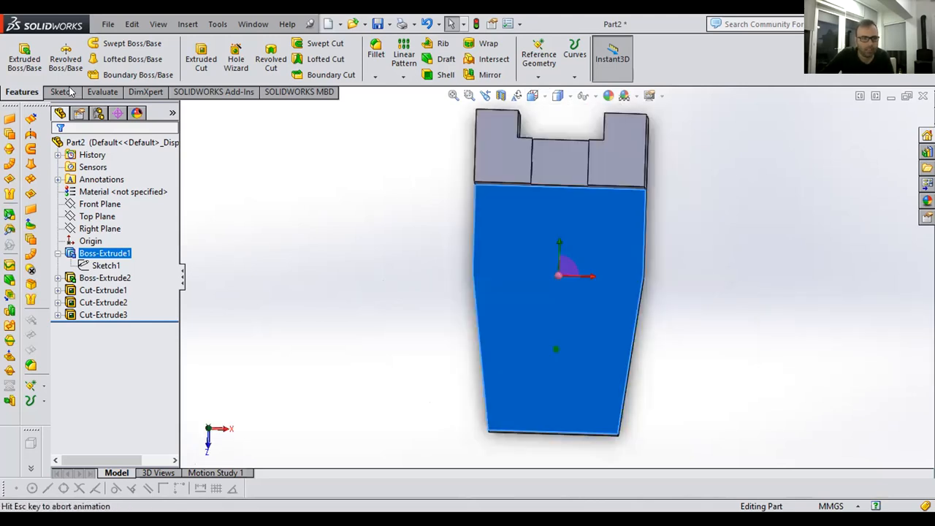
click(66, 91)
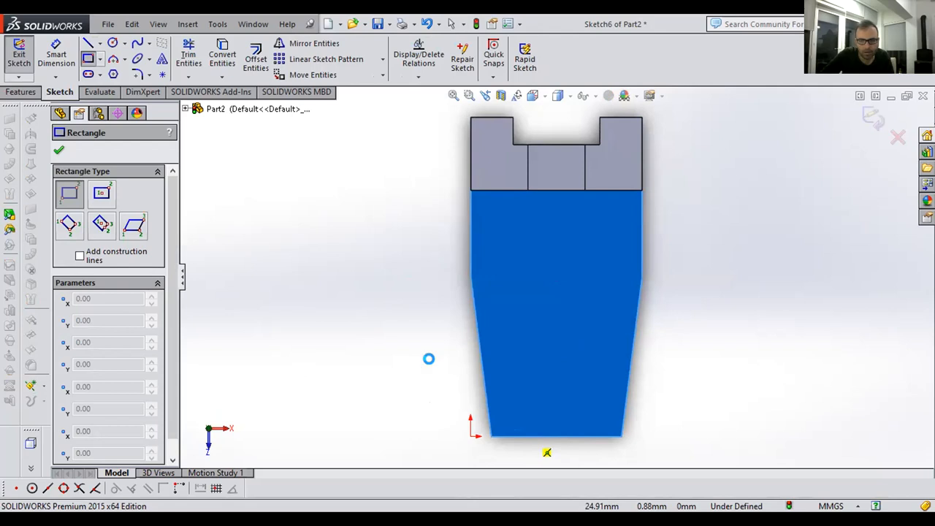
scroll(579, 438, down, 1)
click(579, 435)
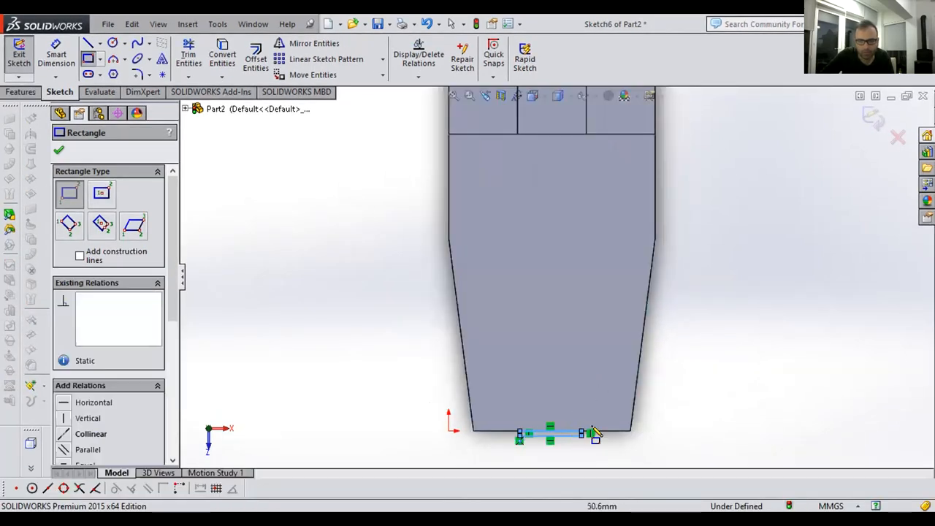
key(Escape)
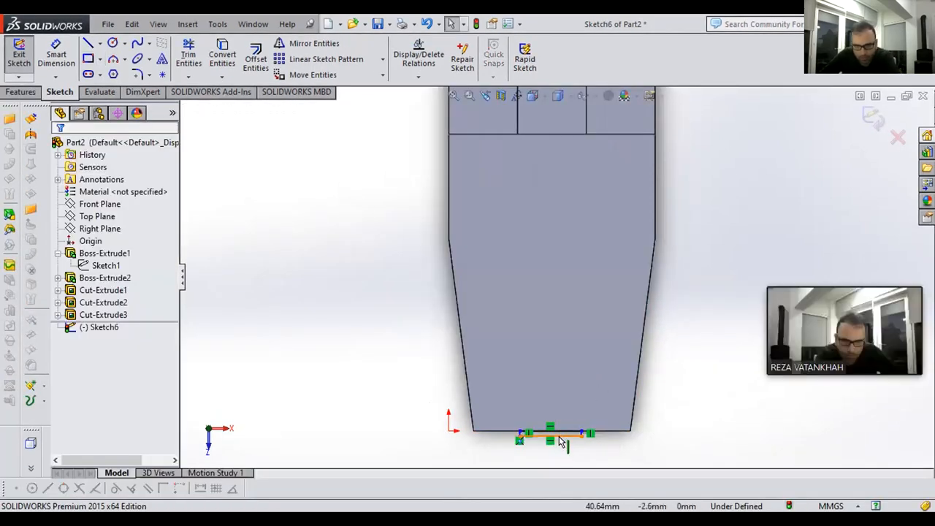
click(557, 436)
click(521, 451)
drag(507, 451, 603, 417)
key(Delete)
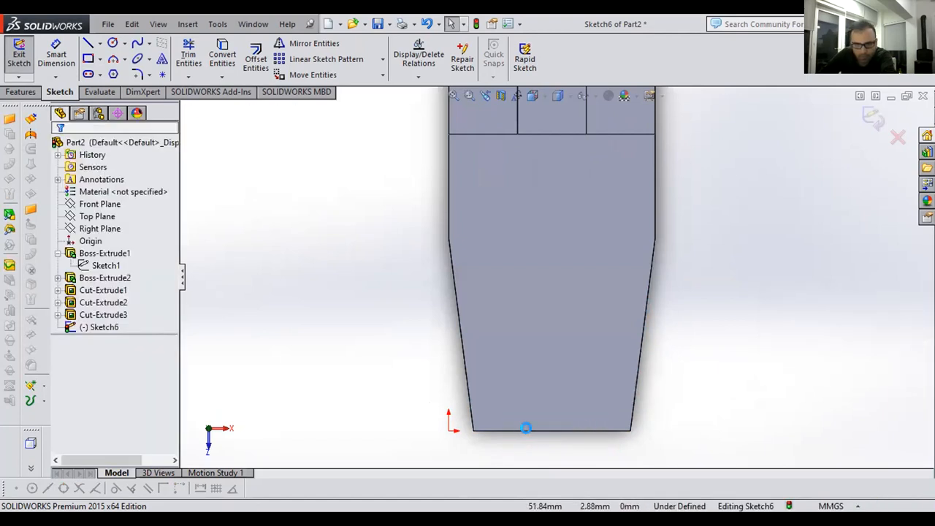
- Sketch a corner rectangle about 24 mm wide on the base's top face, running inward from the middle of the front edge
click(88, 58)
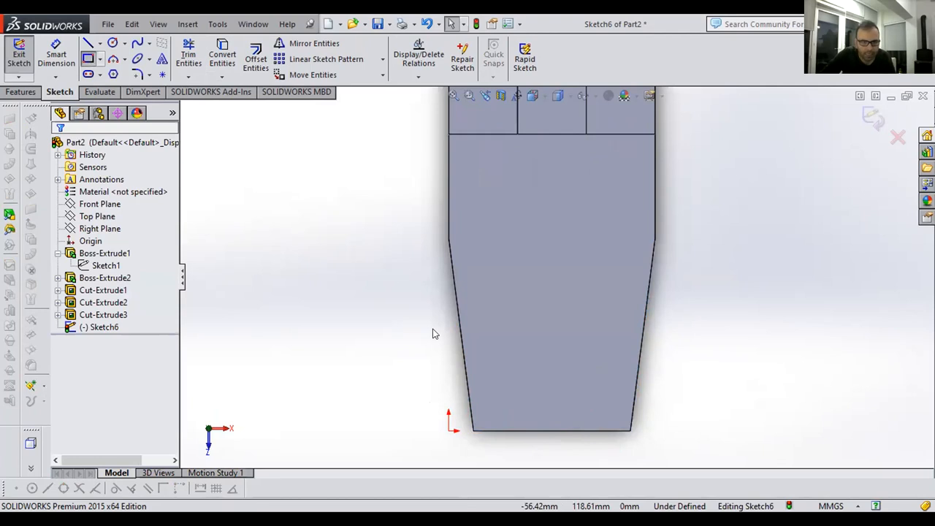
click(516, 430)
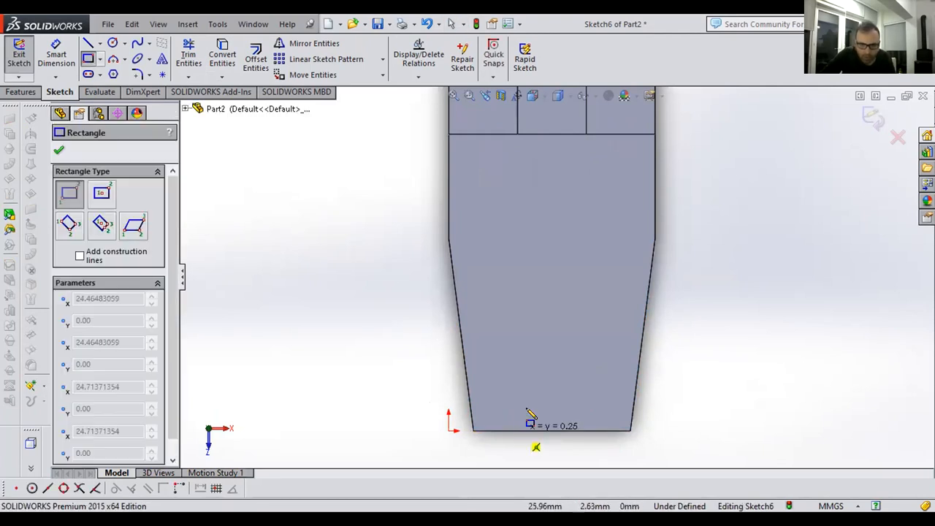
click(582, 259)
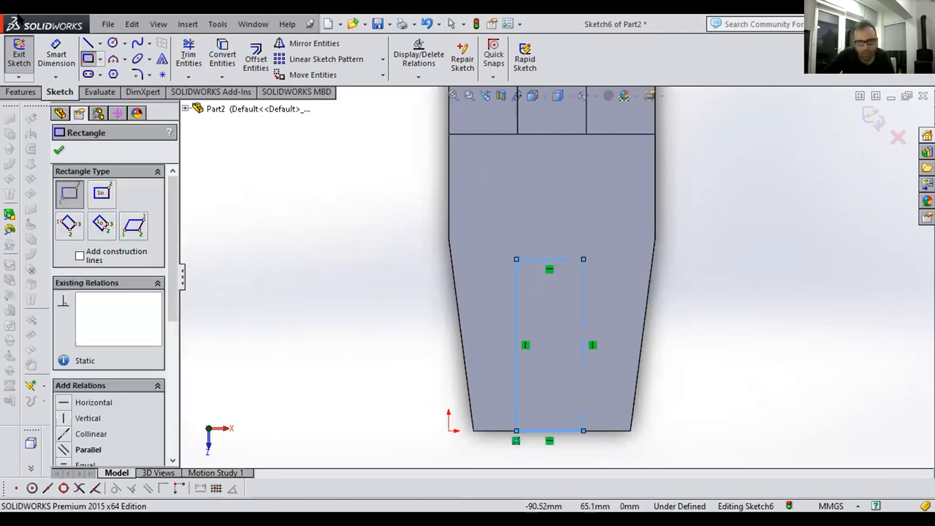
- Dimension the rectangle's width as 25 mm and its length inward from the front edge as 38 mm
click(555, 260)
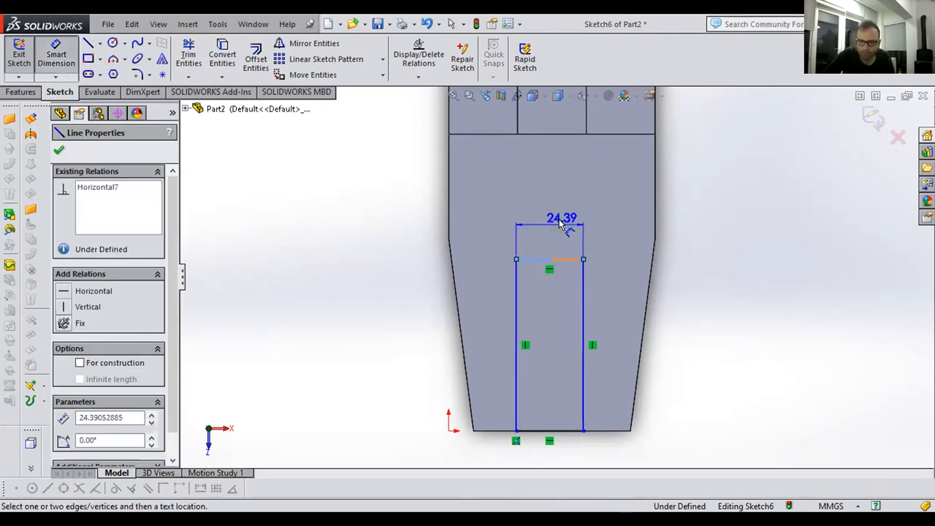
click(561, 223)
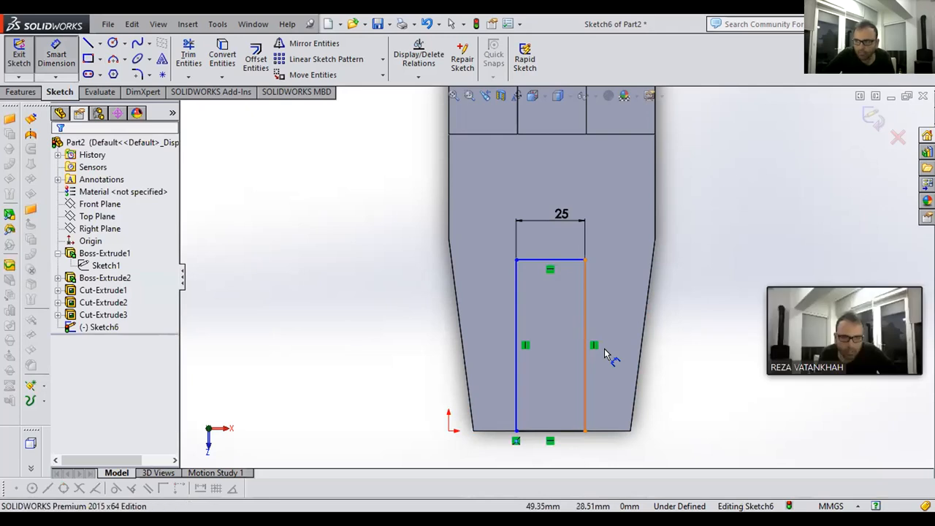
click(604, 349)
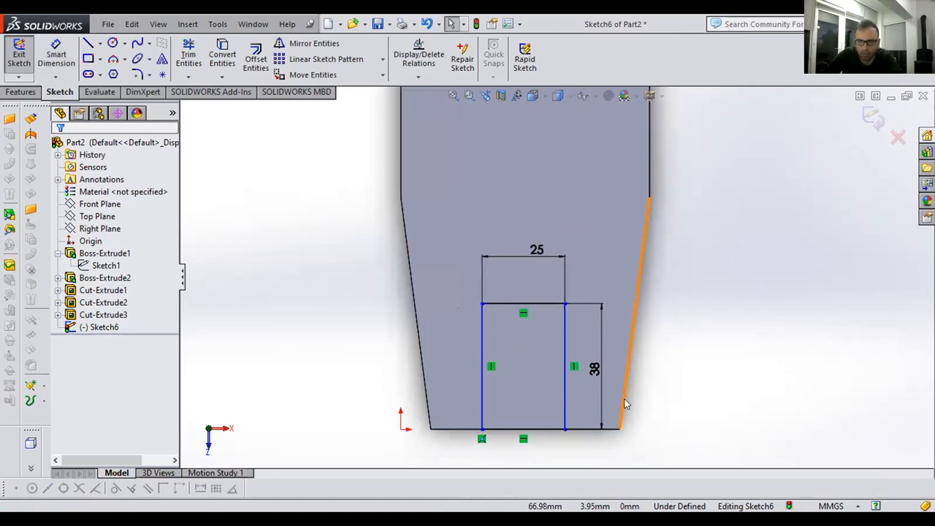
- Measure the length of the base's upper front edge in isometric view, and close the measurement
scroll(624, 404, up, 2)
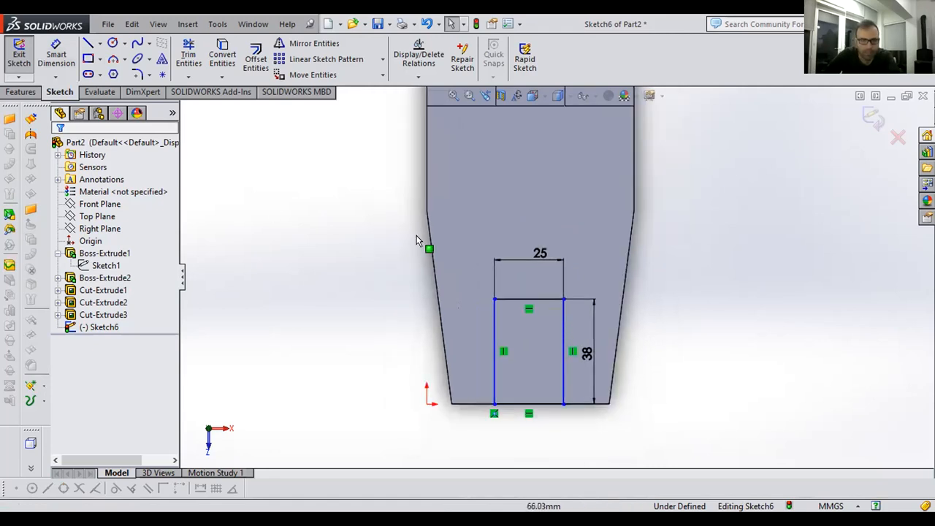
click(537, 96)
click(602, 130)
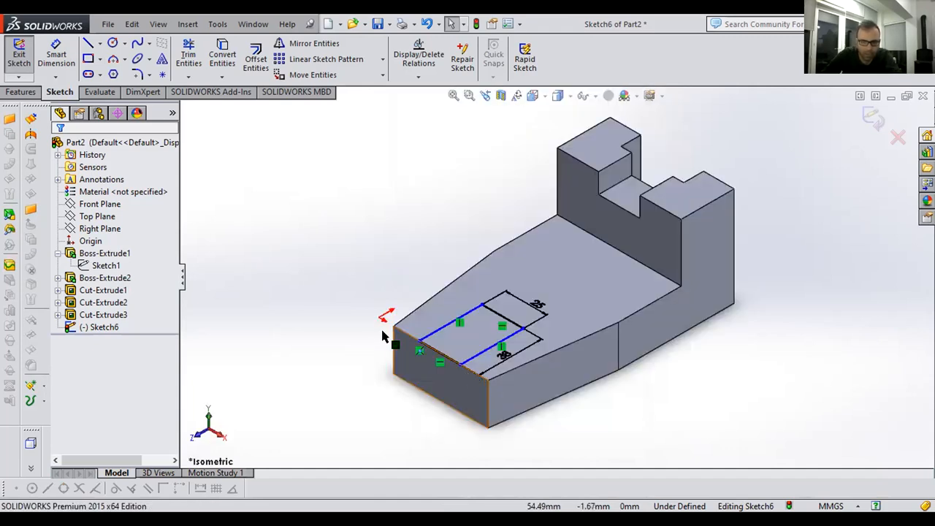
click(106, 94)
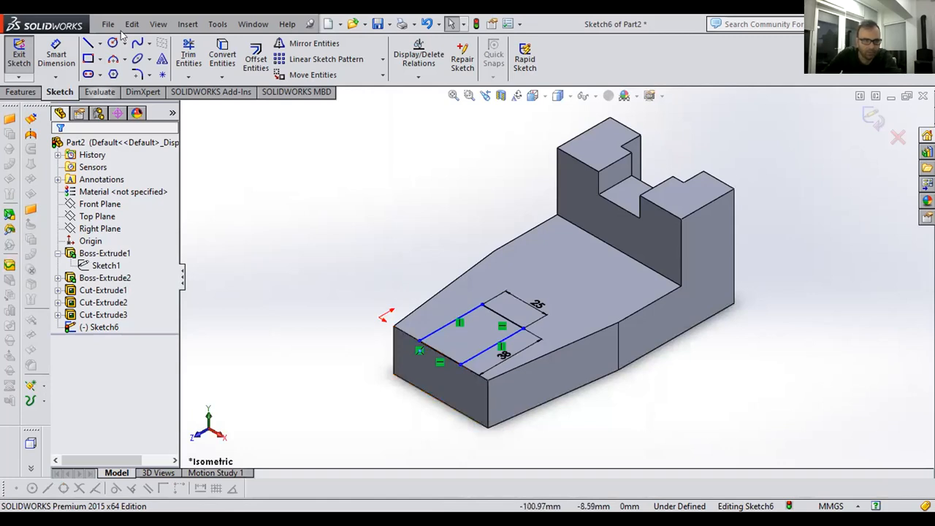
click(407, 336)
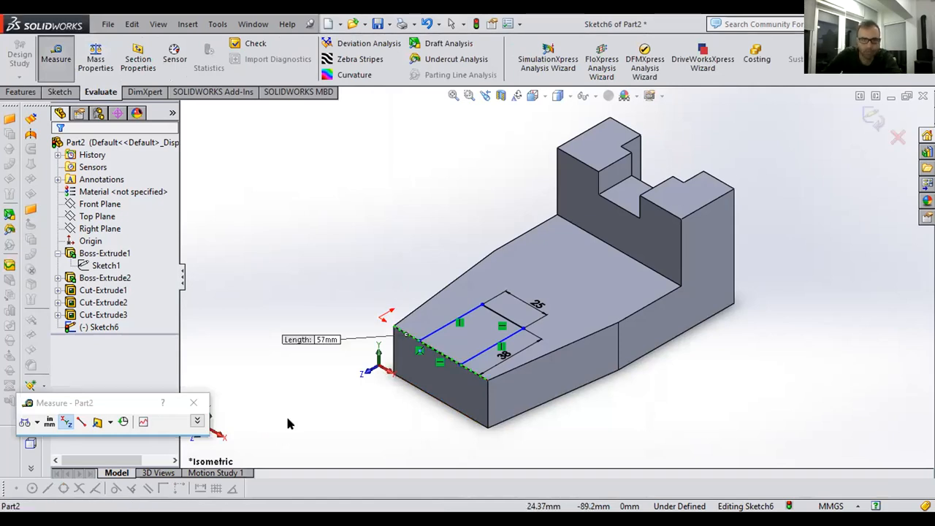
key(Escape)
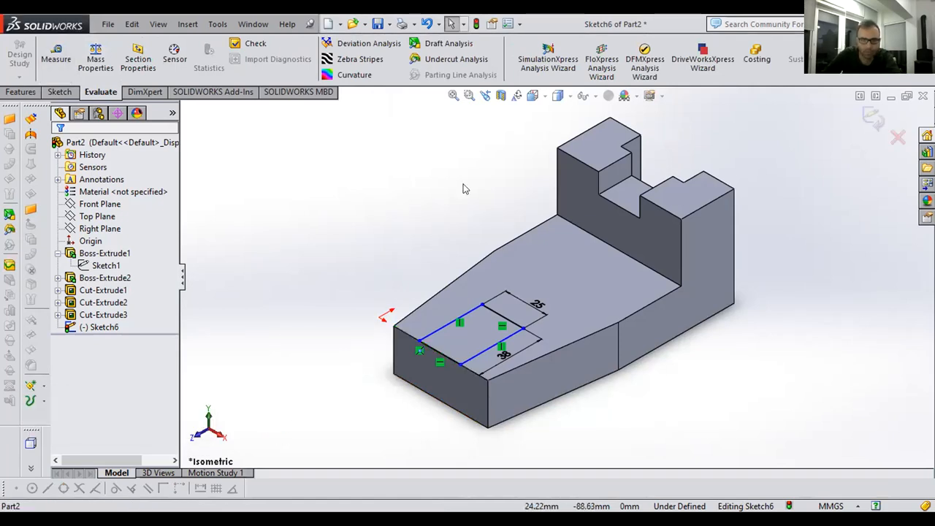
- Dimension the rectangle's left side 16 mm from the left end of the base's front edge, calculated as (57-25)/2, in the normal view
click(603, 164)
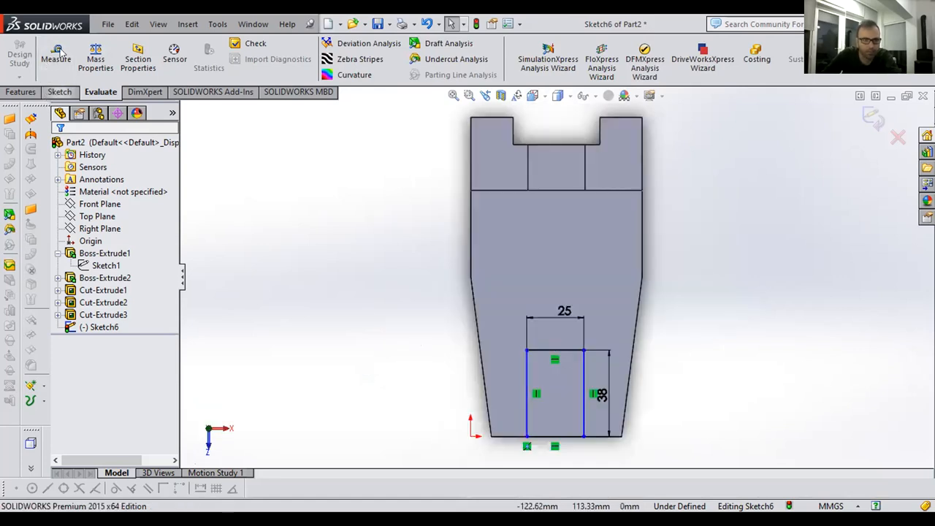
click(60, 92)
click(61, 53)
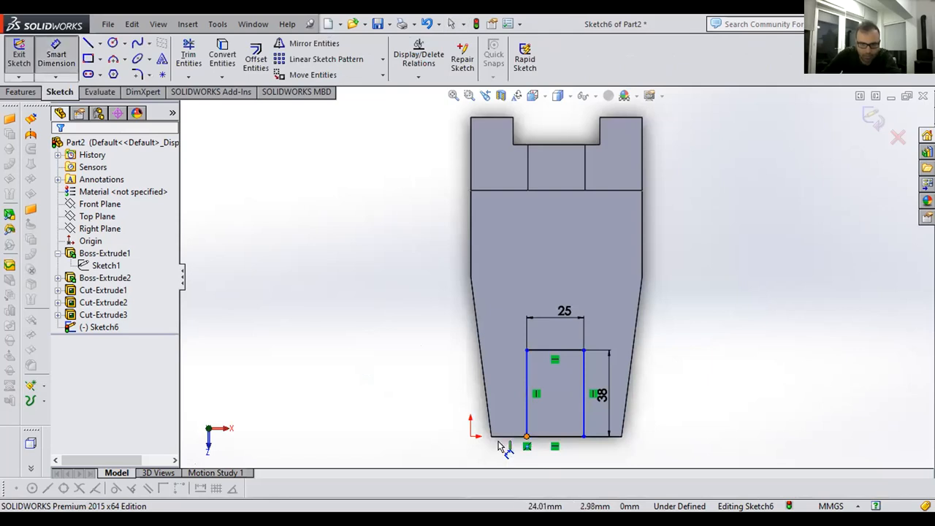
click(527, 422)
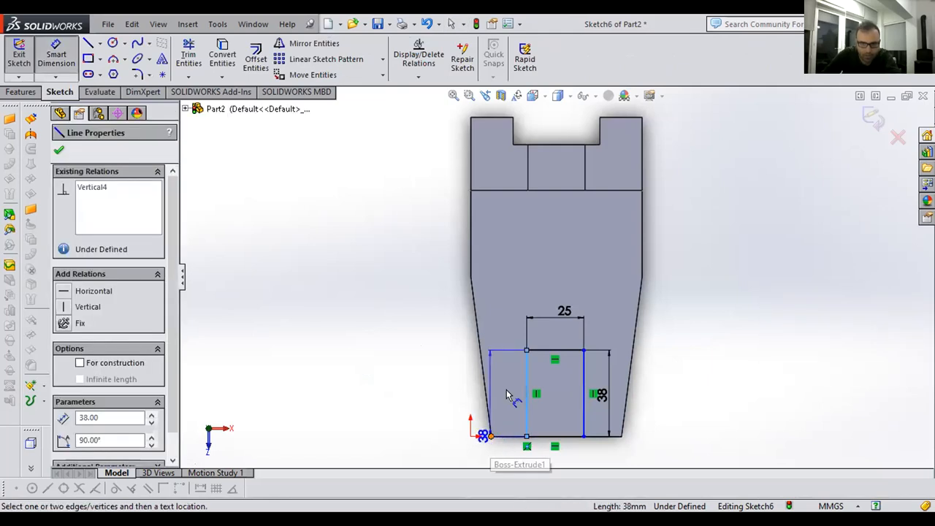
click(491, 436)
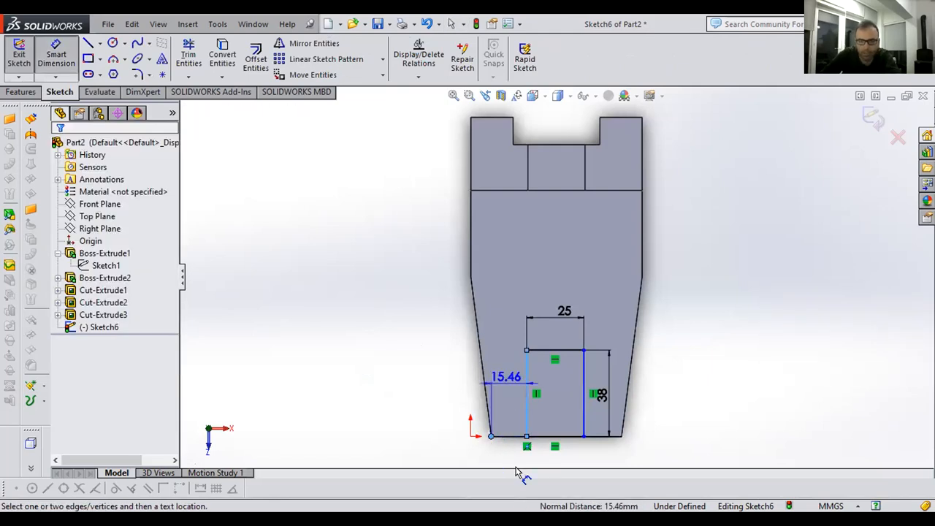
click(515, 471)
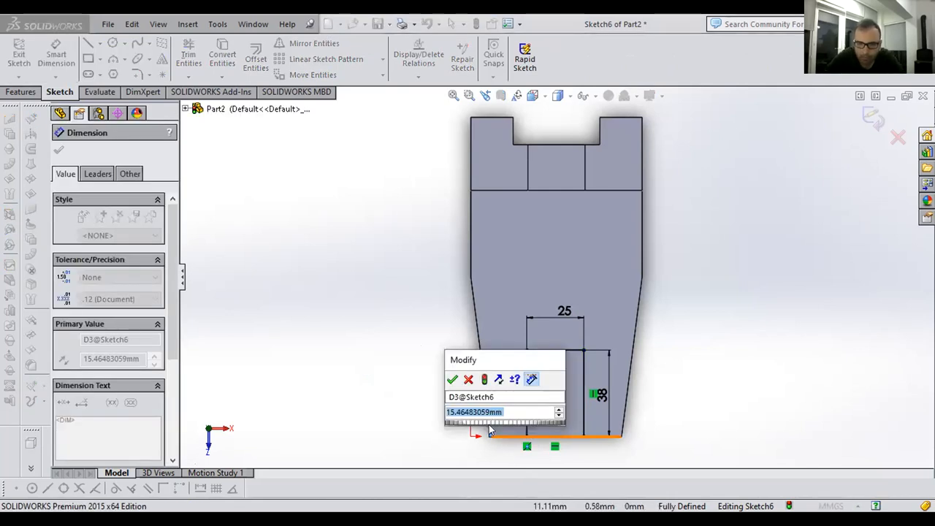
text(57-)
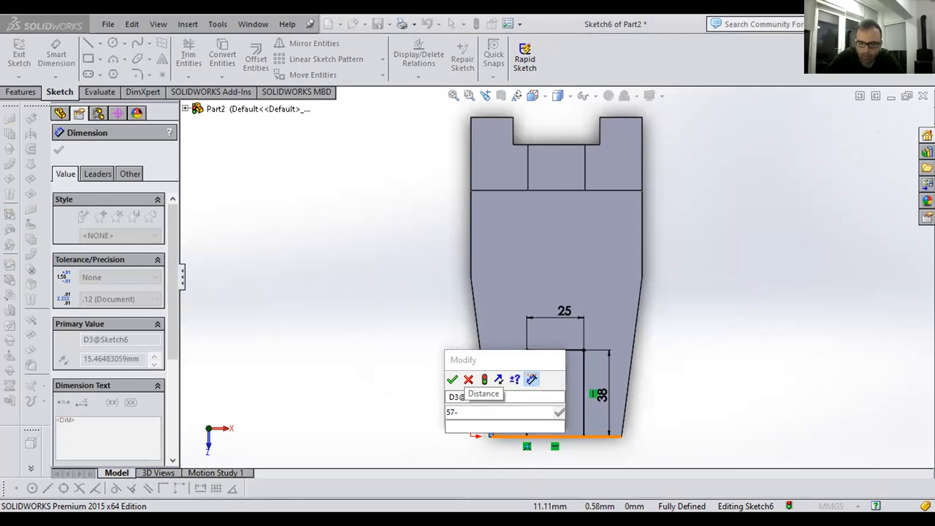
text(25)
key(Return)
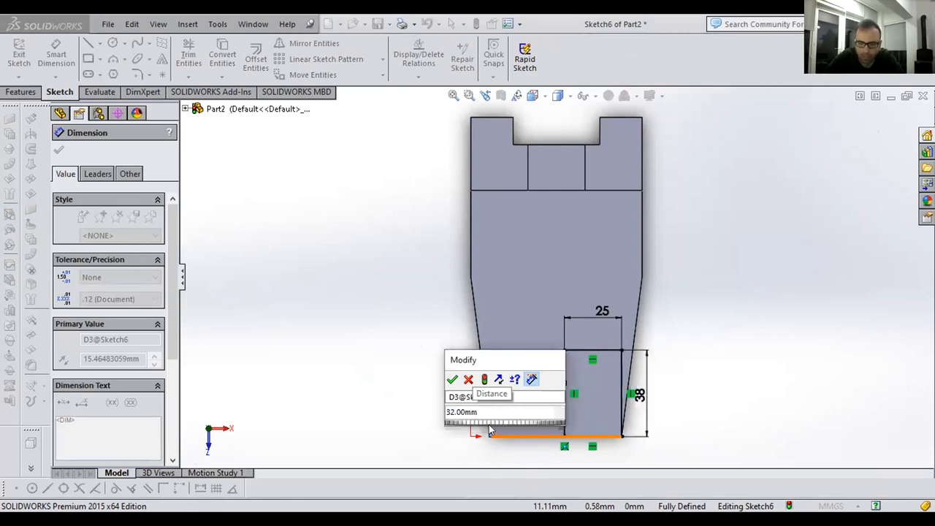
text(/)
text(2)
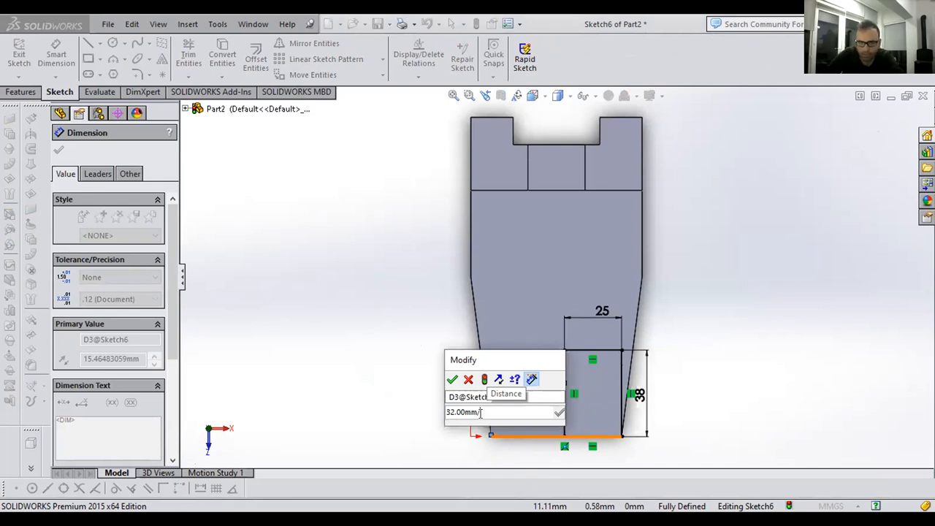
key(Return)
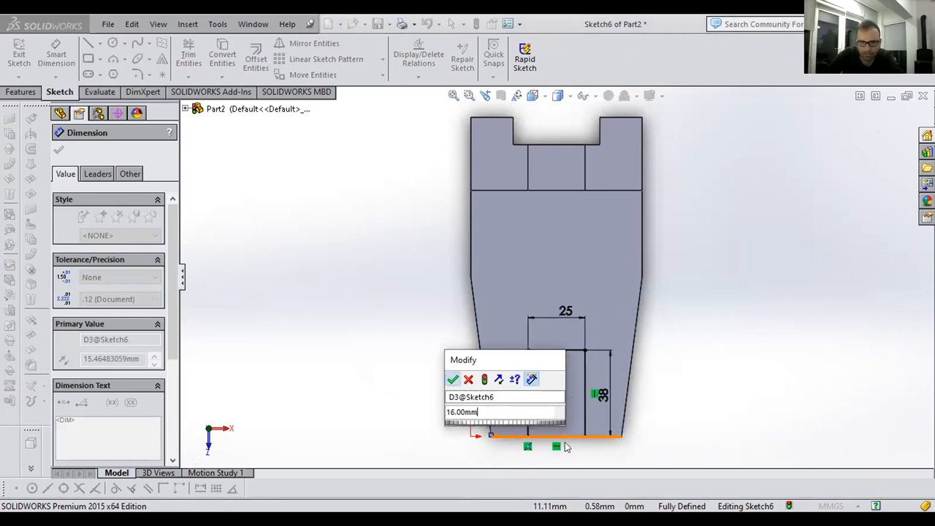
- Centre the text of the 25 mm width dimension above the rectangle
scroll(688, 408, down, 1)
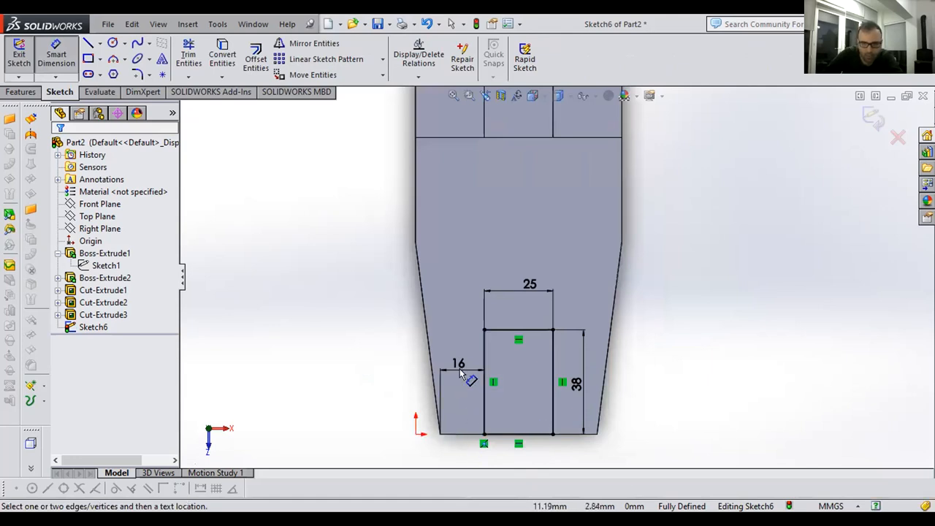
drag(531, 284, 517, 284)
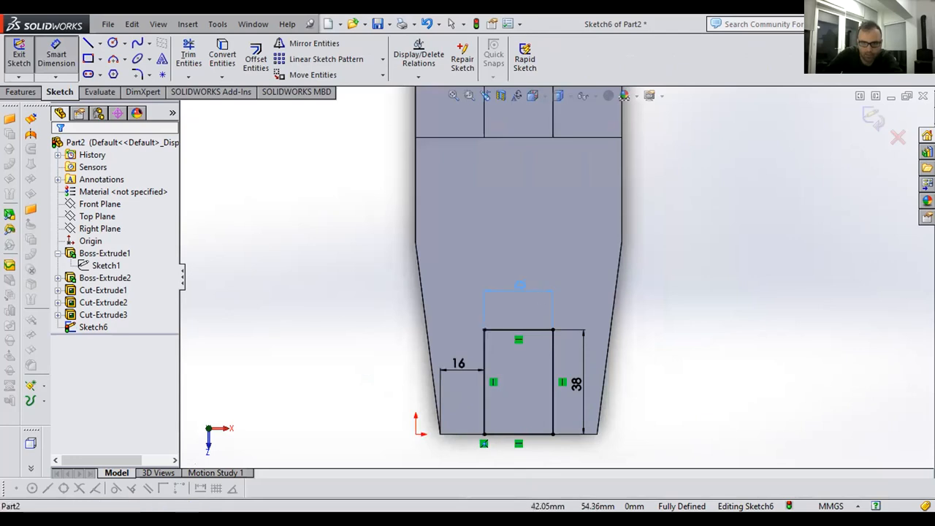
click(697, 408)
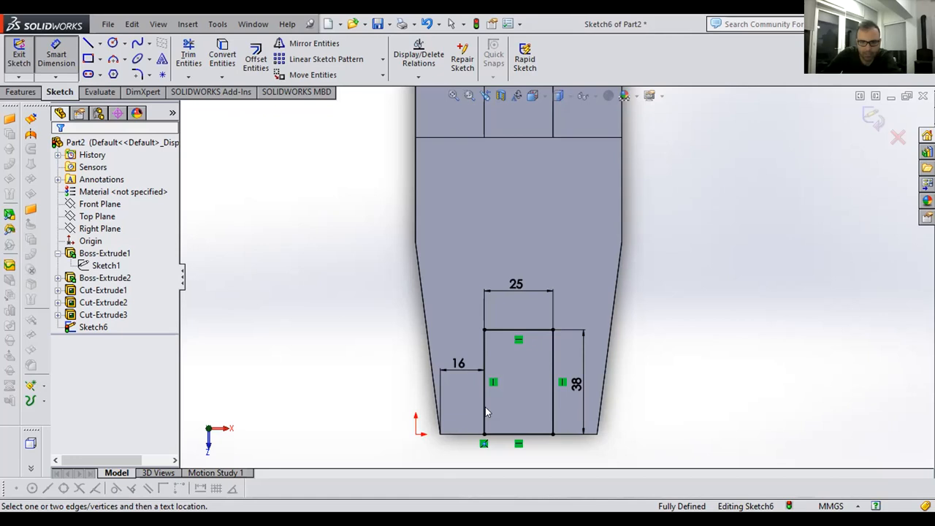
- Cut the 25 by 38 mm rectangle Through All with Extruded Cut to form a slot in the front of the base
key(space)
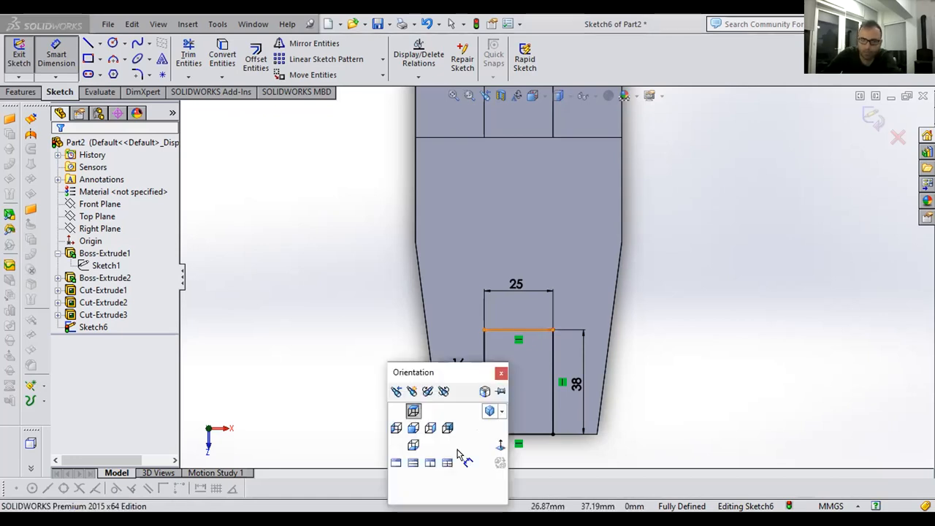
click(489, 412)
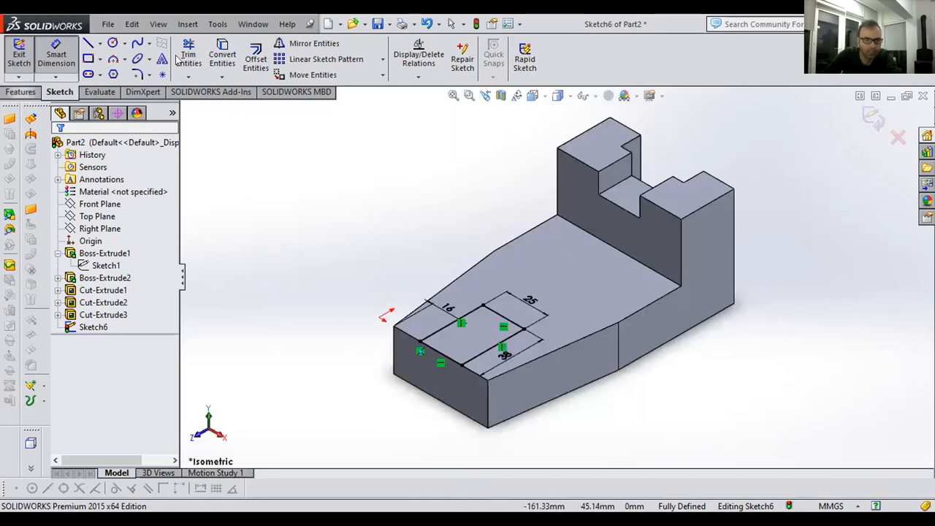
click(201, 59)
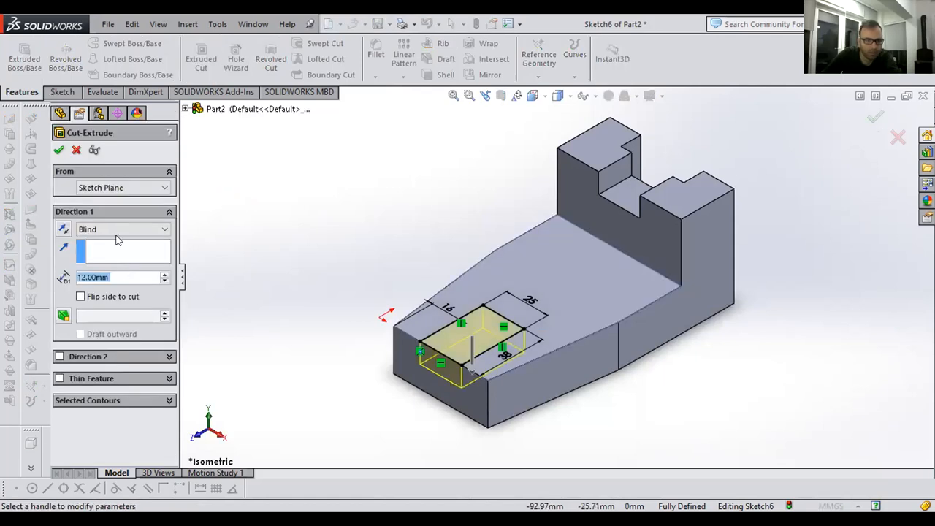
click(118, 230)
click(104, 251)
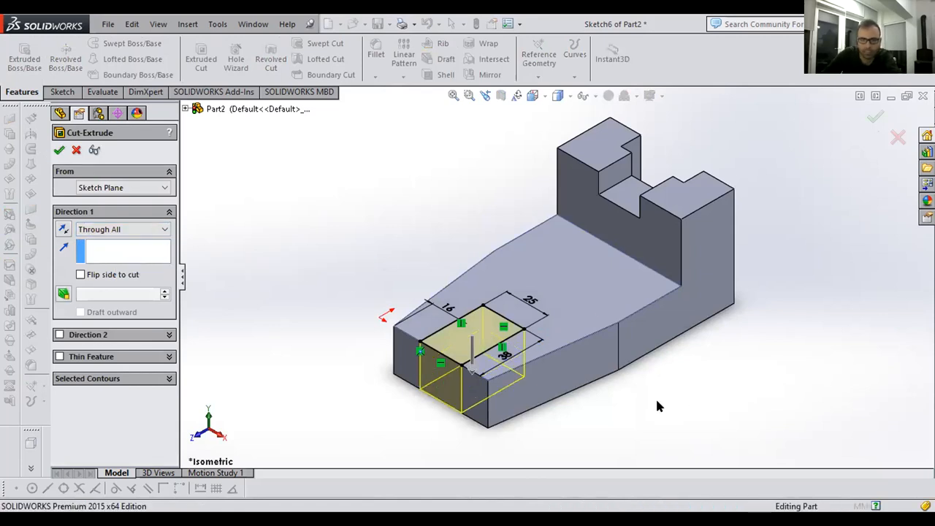
key(Return)
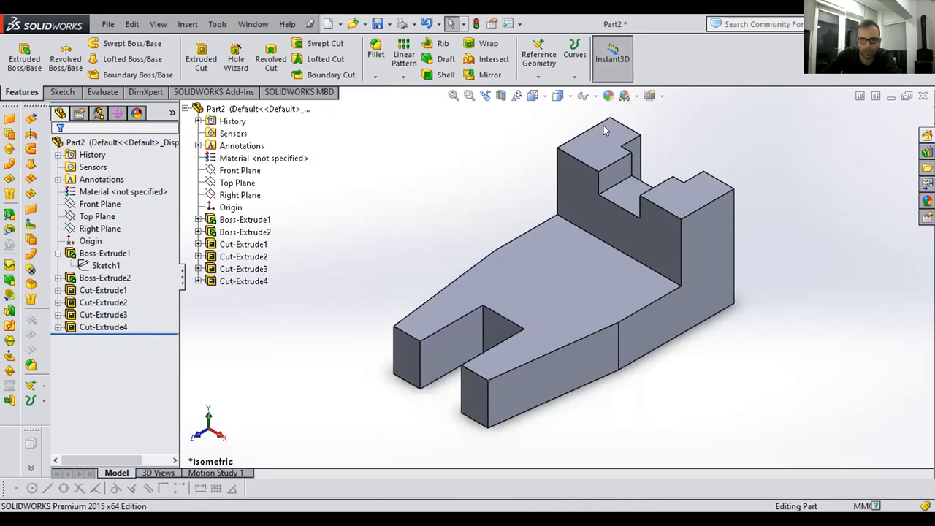
key(space)
click(695, 289)
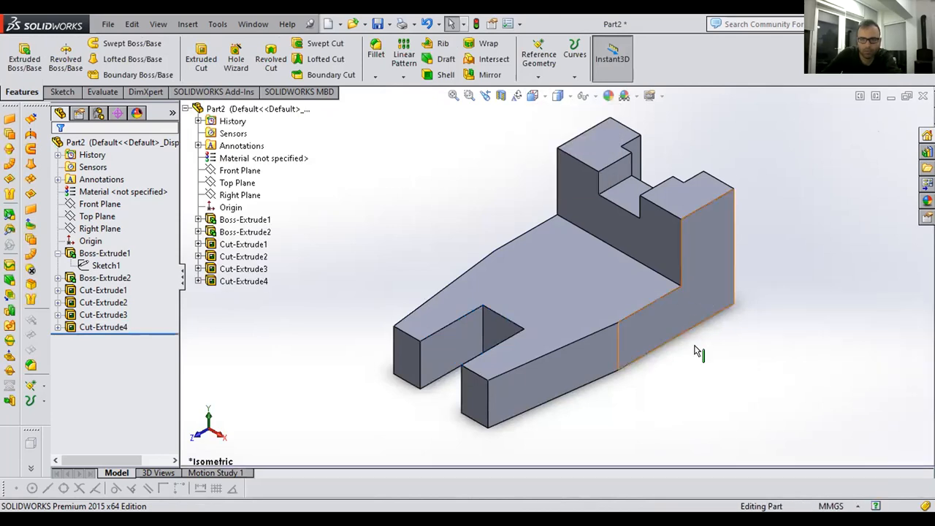
scroll(674, 375, down, 1)
scroll(663, 381, up, 1)
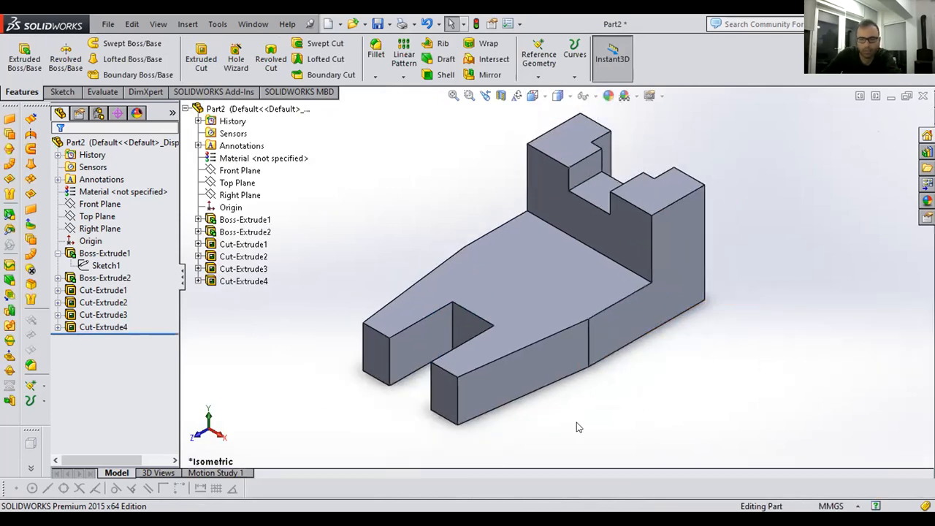
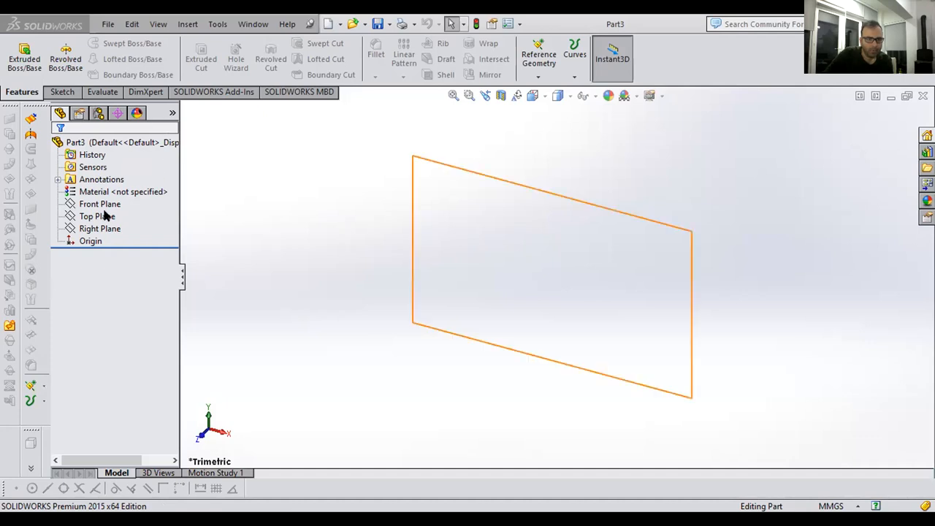
- Sketch a corner rectangle about 92 by 75 mm on the new part's Front Plane, starting at the origin and extending up and right
click(91, 205)
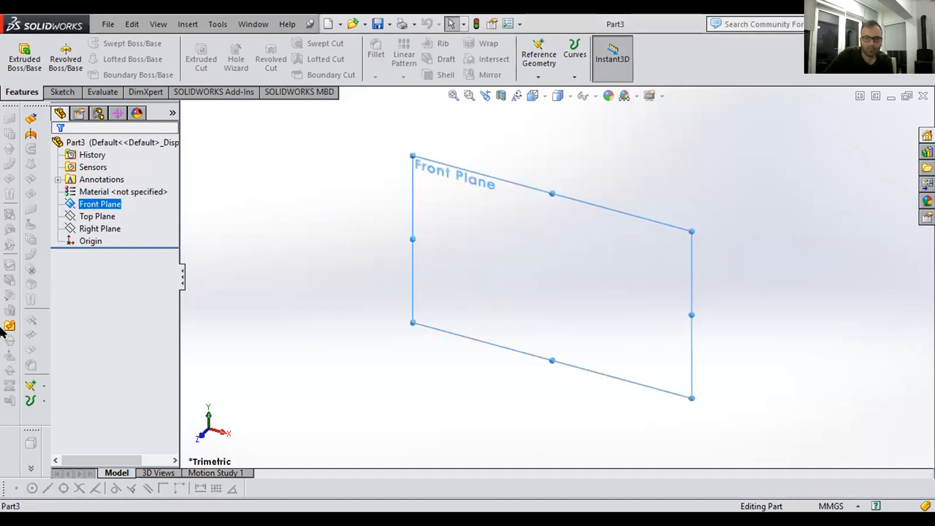
key(space)
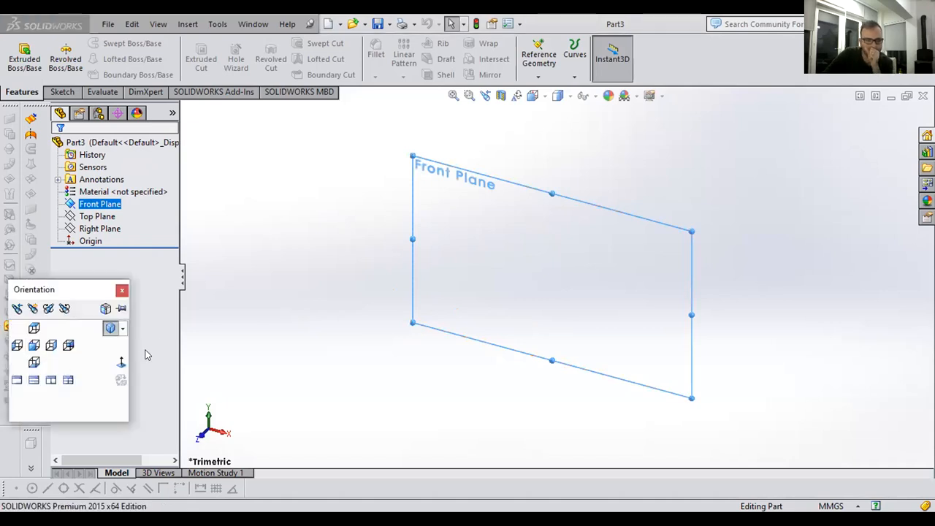
click(121, 362)
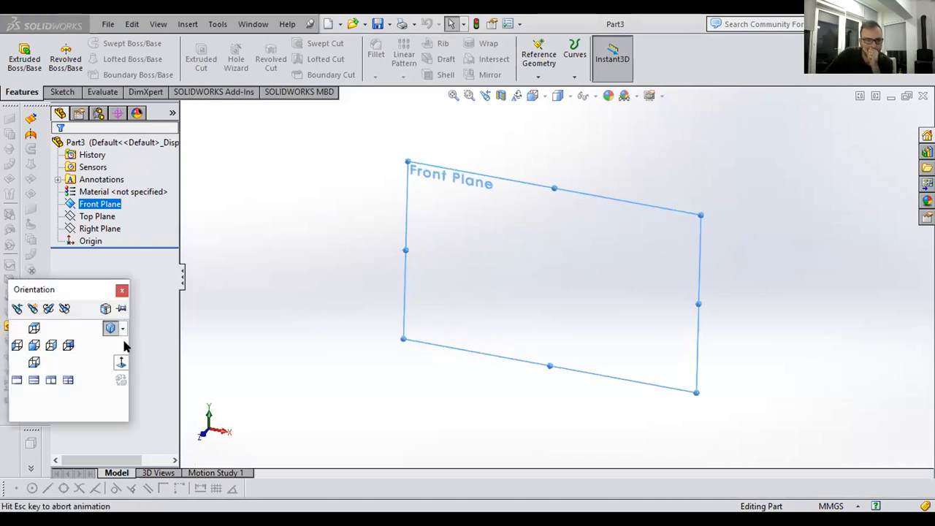
click(60, 91)
click(88, 58)
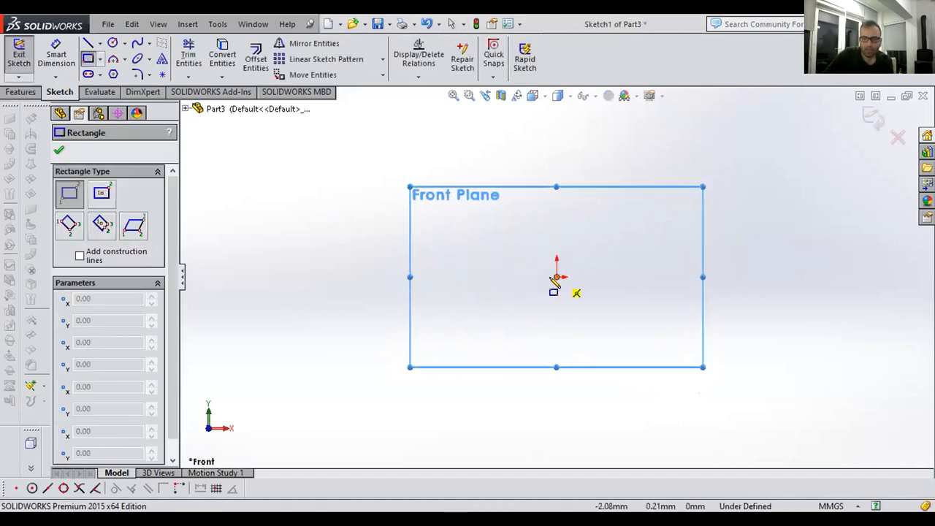
click(556, 277)
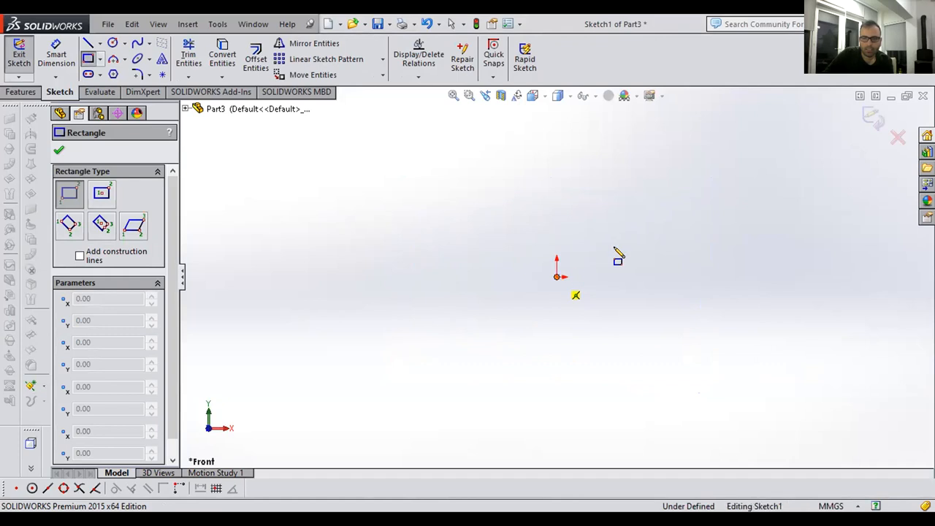
click(708, 153)
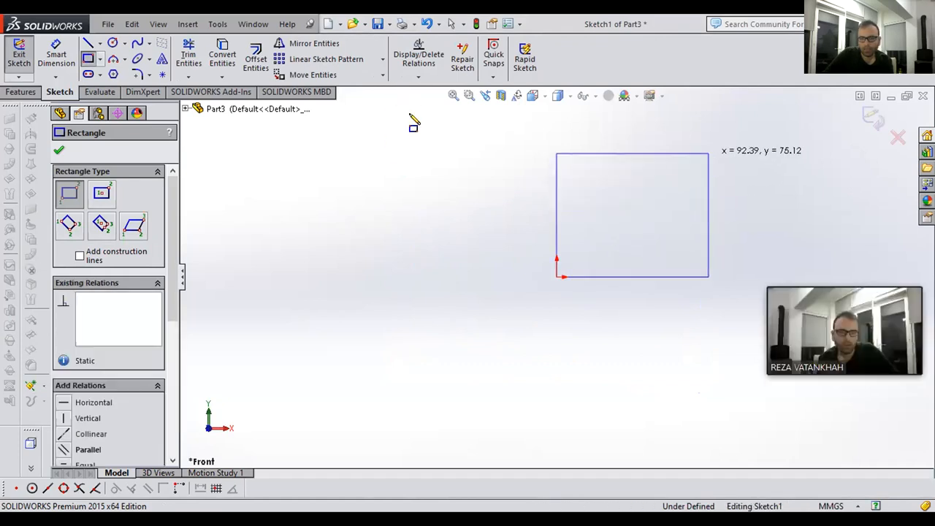
- Dimension the length of the rectangle's bottom side
click(56, 51)
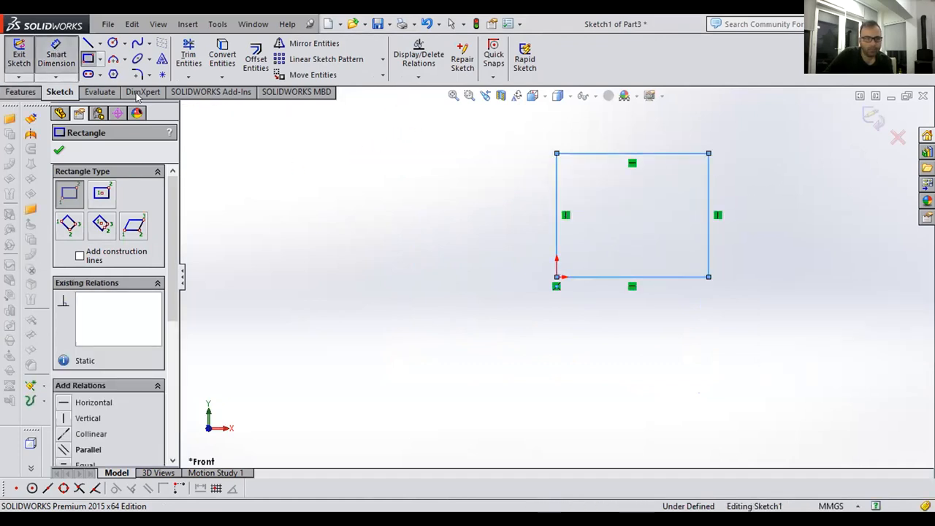
click(647, 277)
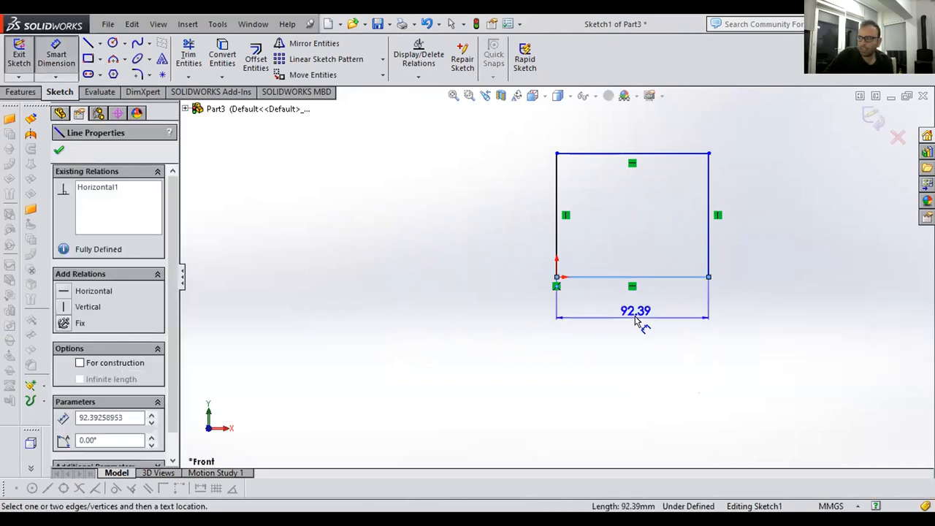
- Dimension the rectangle 82 mm wide and 70 mm high
click(636, 322)
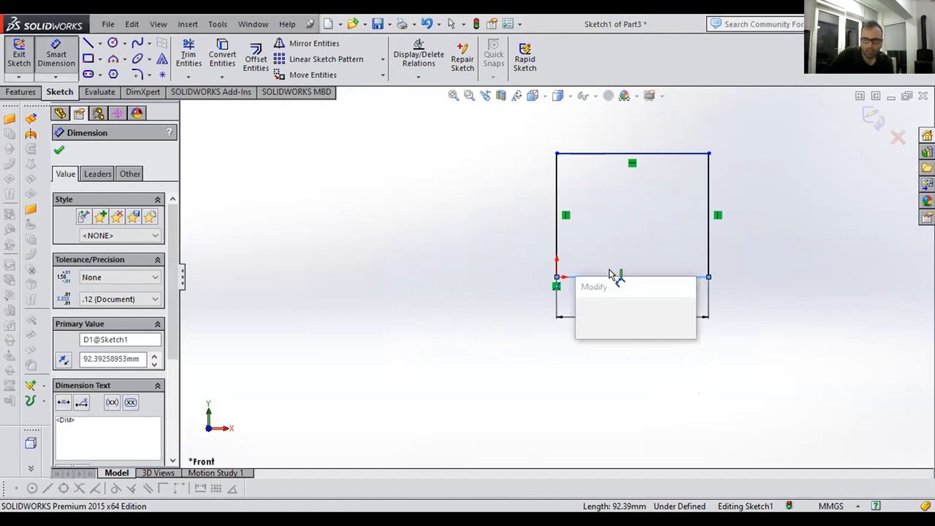
text(82)
key(Return)
click(558, 219)
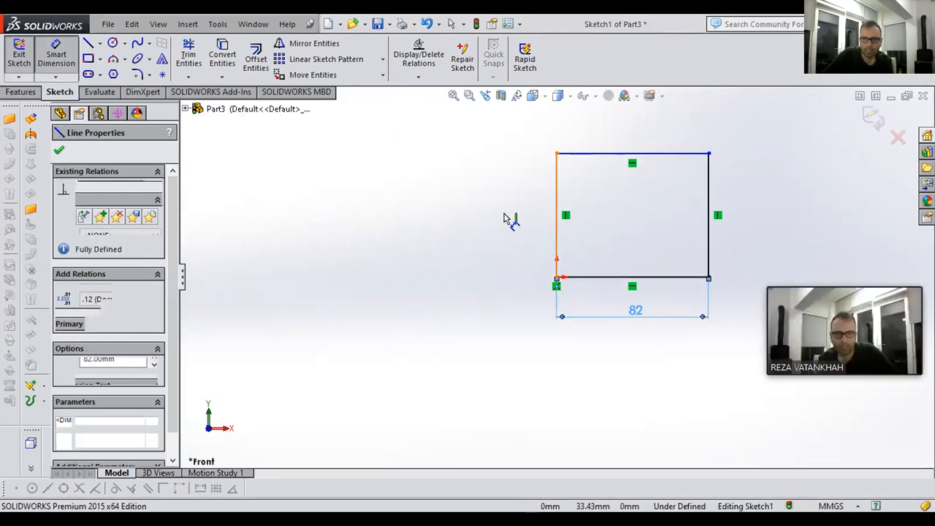
click(504, 216)
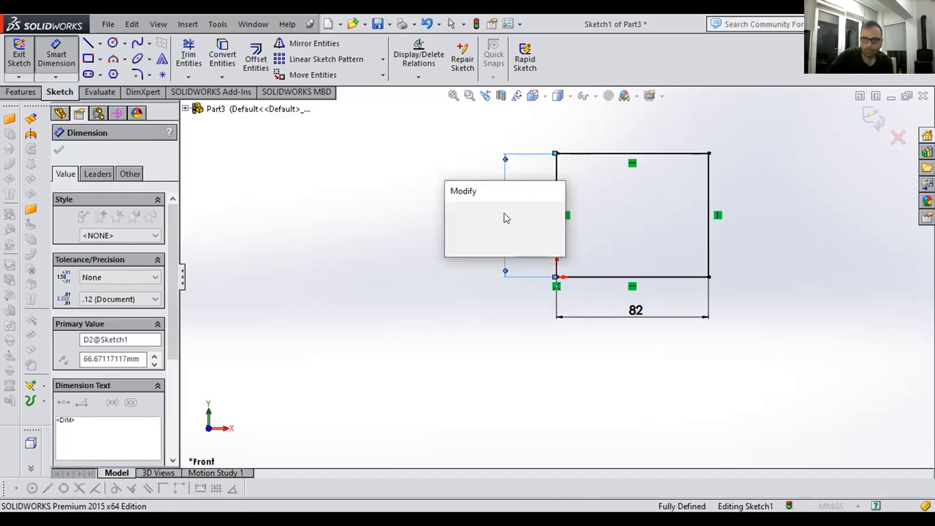
text(70)
key(Return)
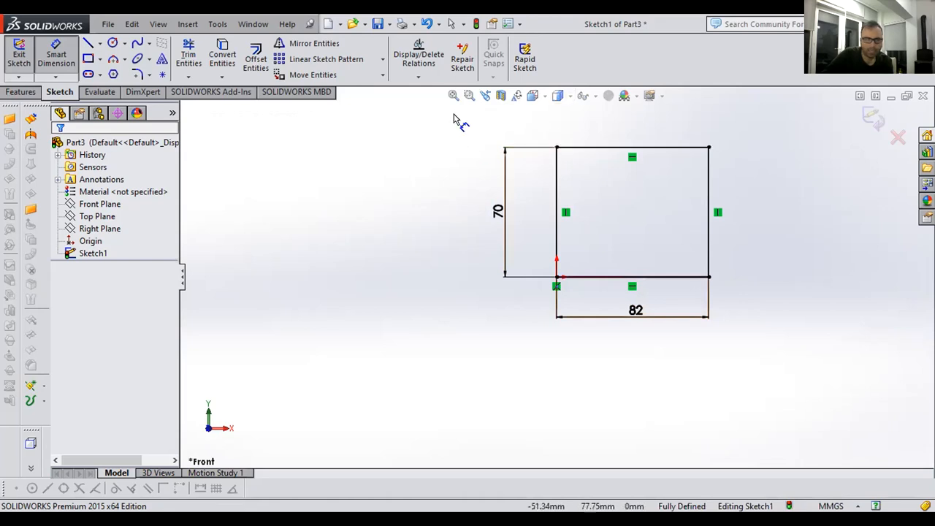
click(216, 25)
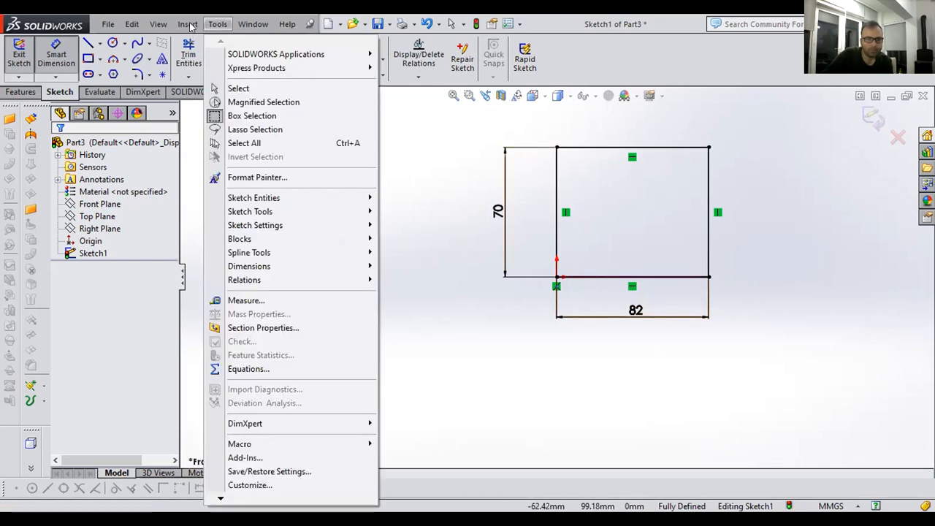
click(221, 500)
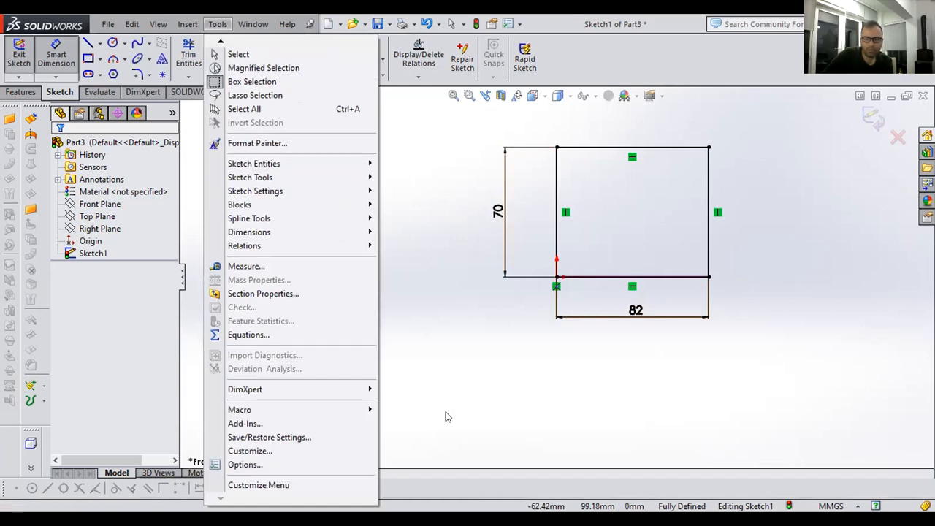
click(569, 370)
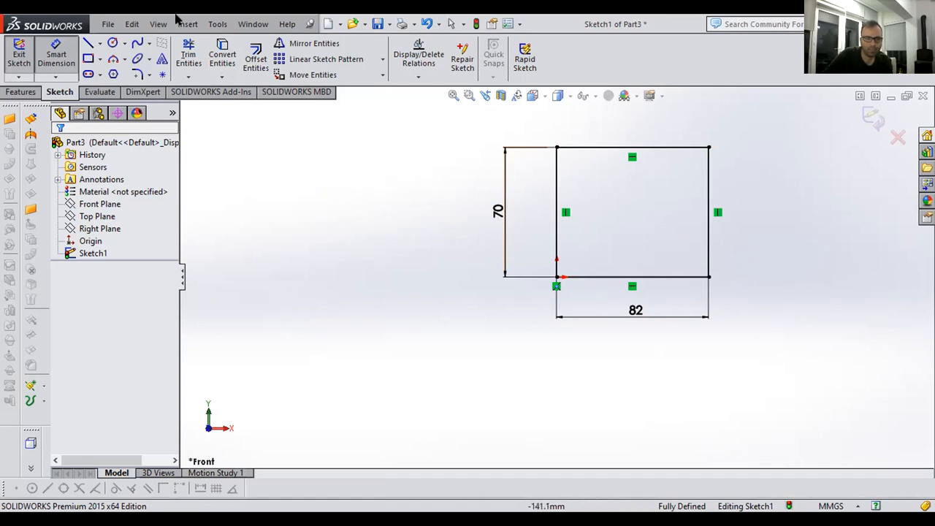
- Examine the system colour settings for the highlight, selected items, measure highlight and drawing model edges
click(217, 26)
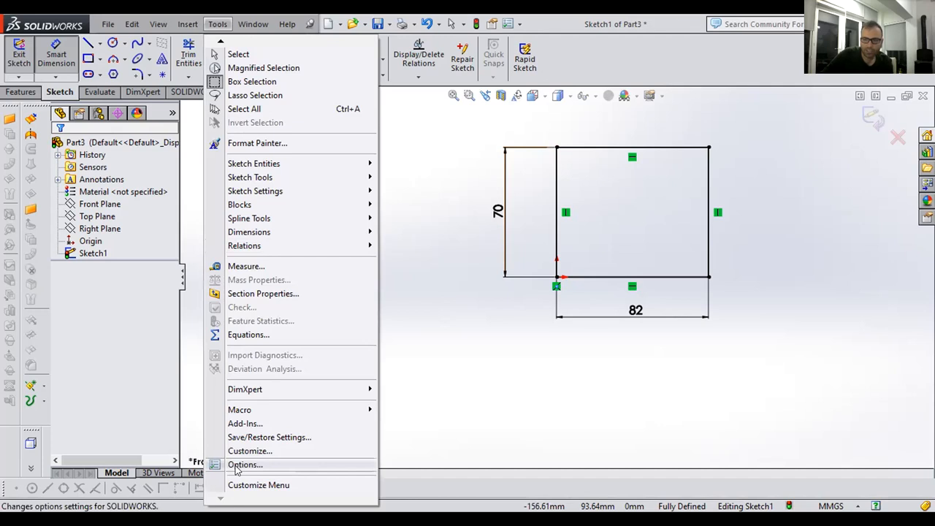
click(182, 480)
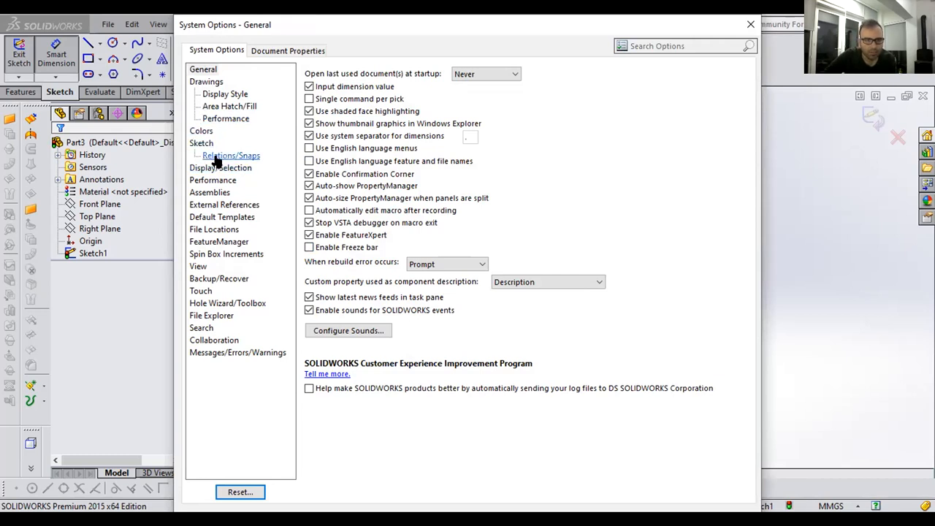
click(200, 131)
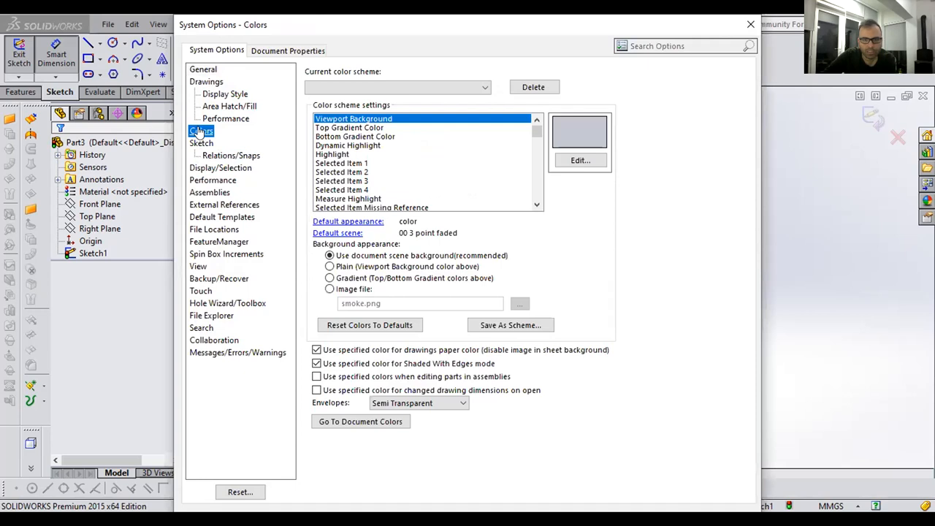
click(352, 172)
click(348, 181)
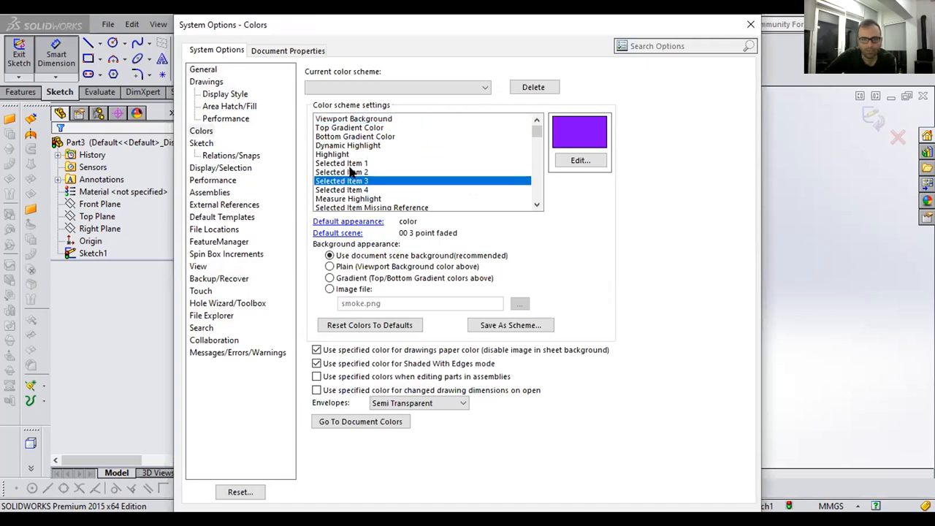
click(350, 172)
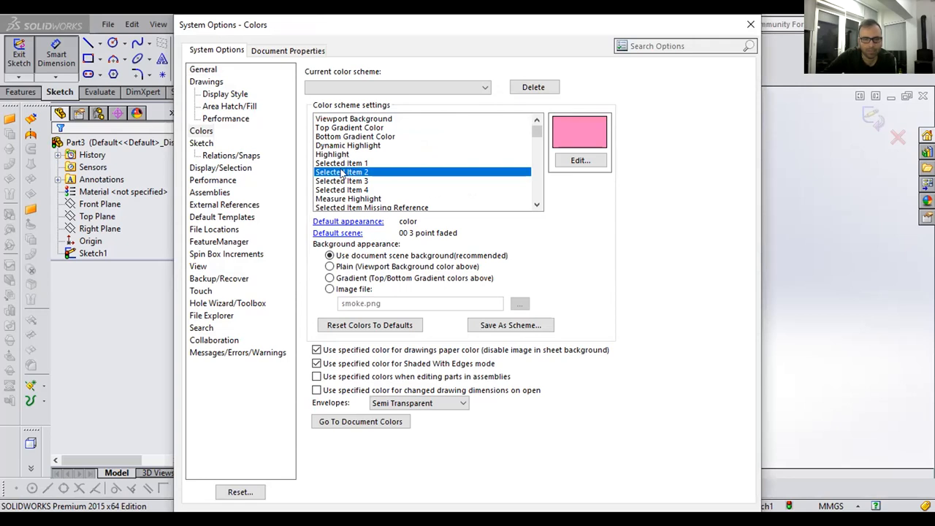
click(334, 156)
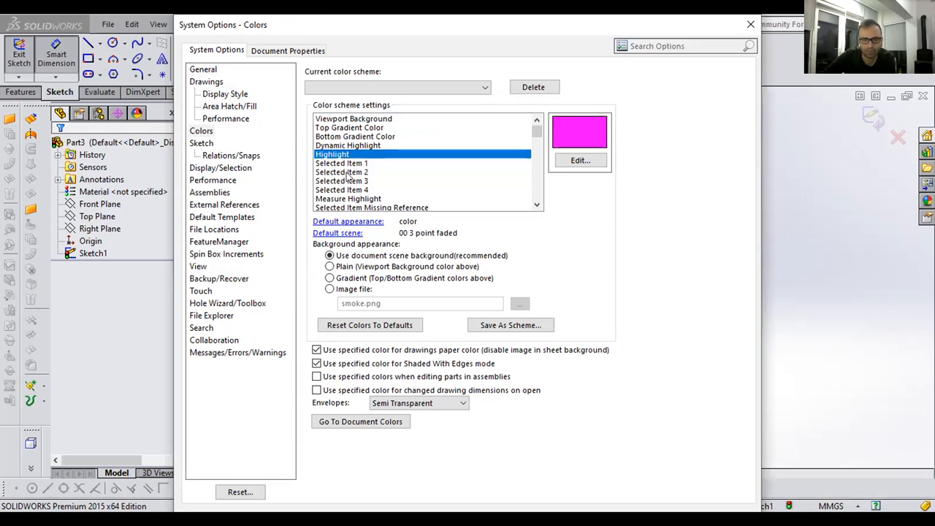
scroll(348, 177, down, 2)
click(355, 181)
click(357, 190)
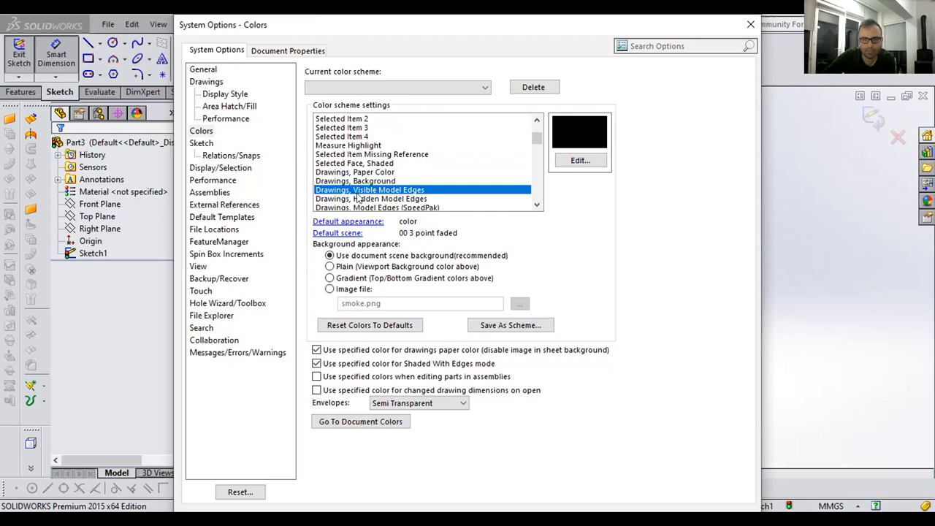
click(357, 198)
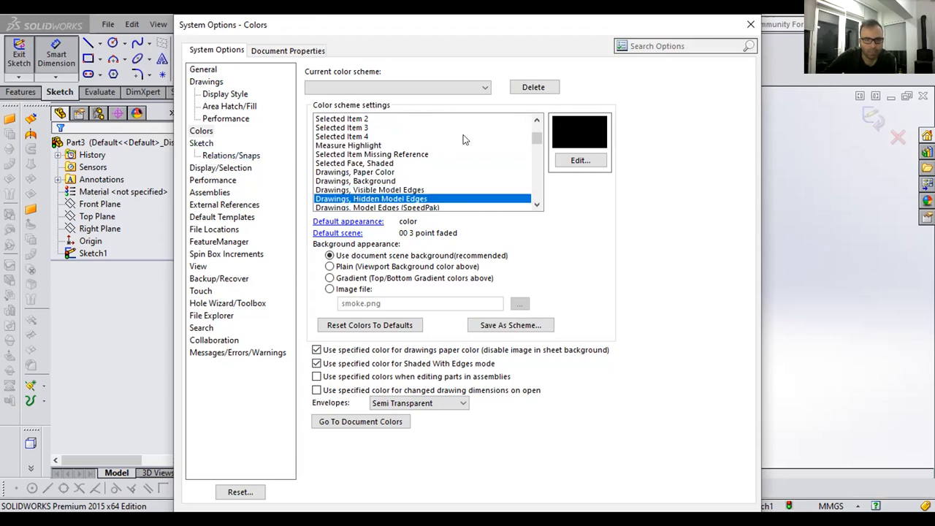
click(369, 155)
click(349, 146)
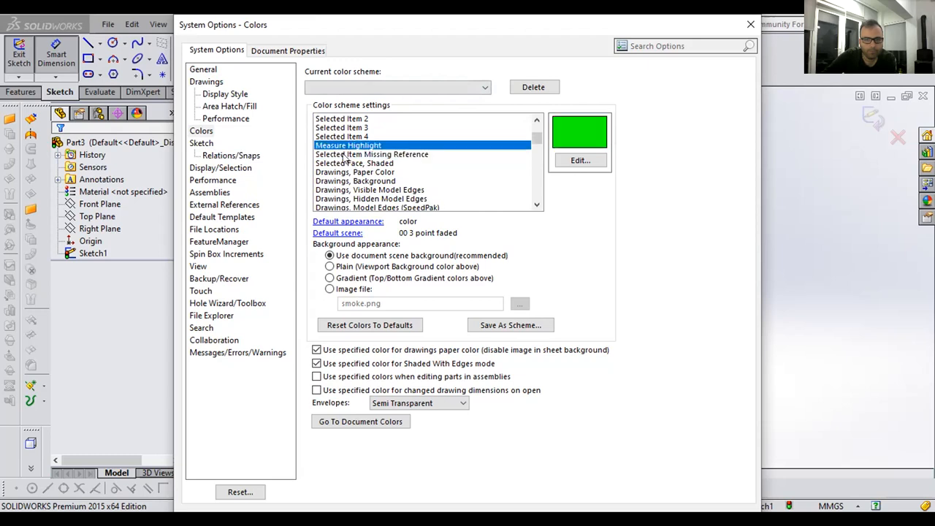
scroll(343, 158, up, 1)
click(347, 155)
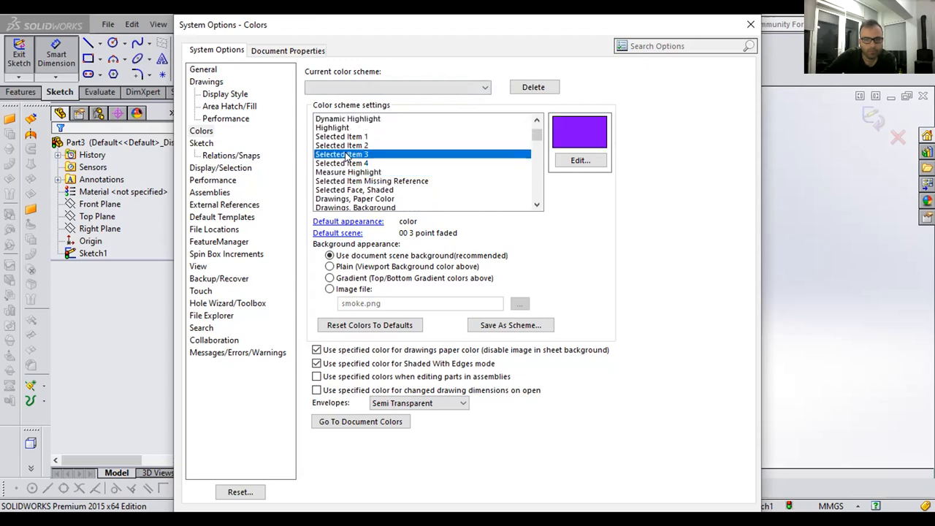
click(344, 163)
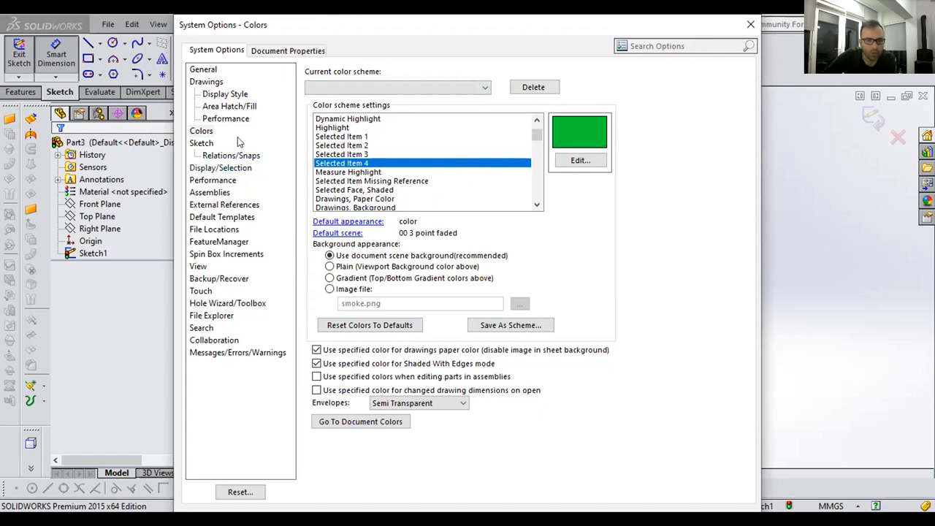
- Review the sketch relations and snaps options, switching the Mid-points snap off and on again, and close the options
click(200, 144)
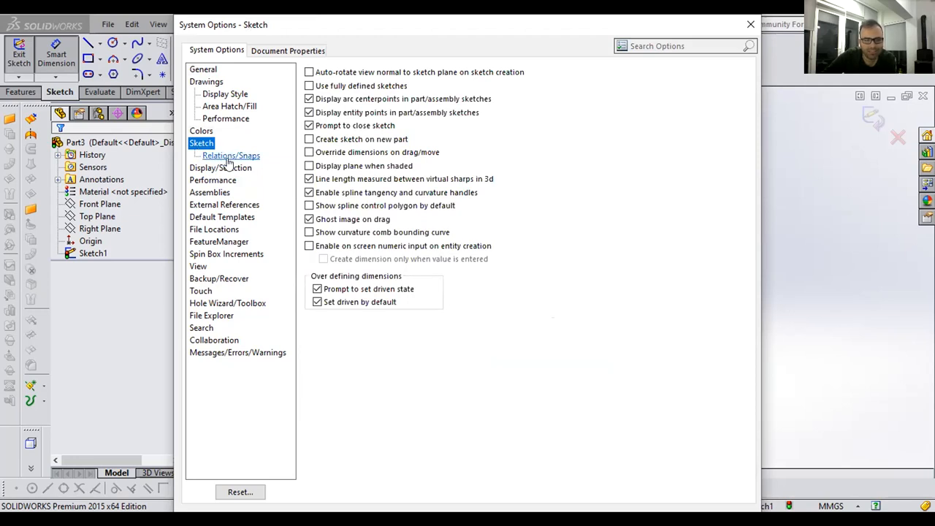
click(230, 157)
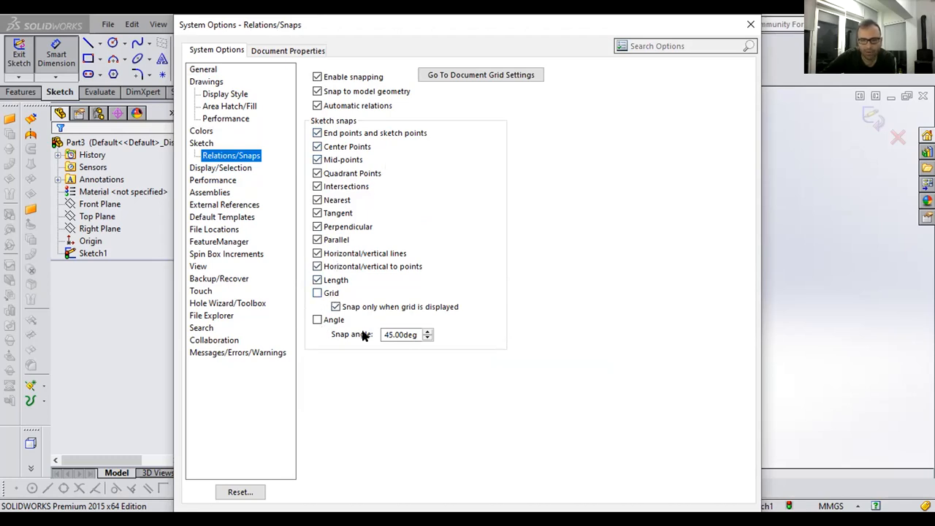
click(316, 160)
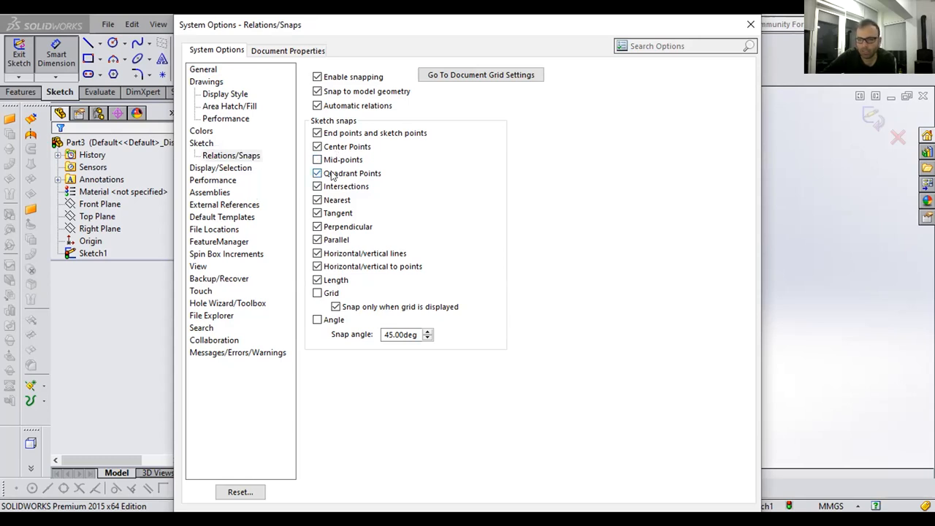
click(317, 160)
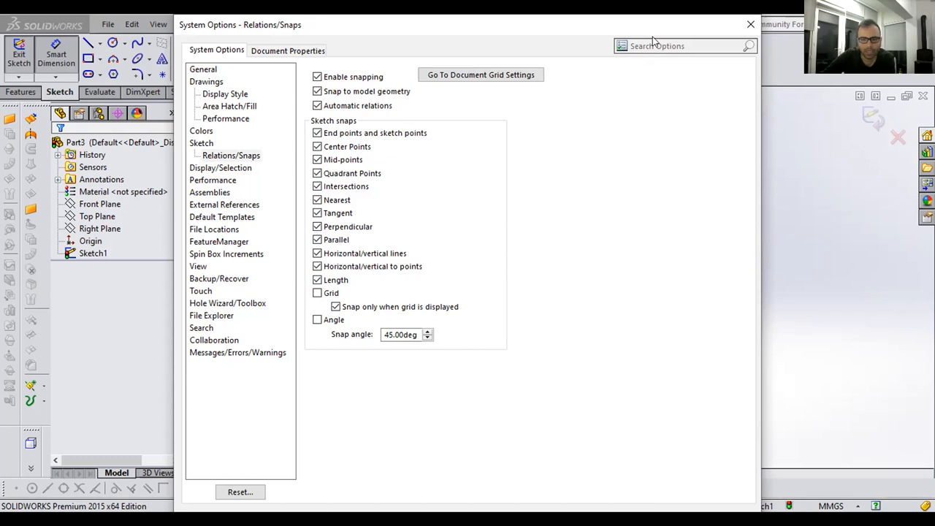
drag(325, 32, 215, 31)
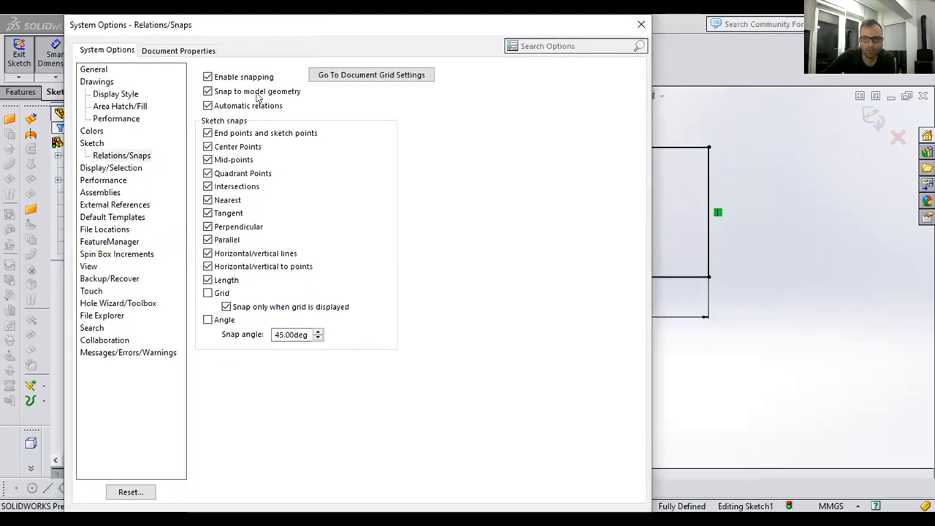
key(Escape)
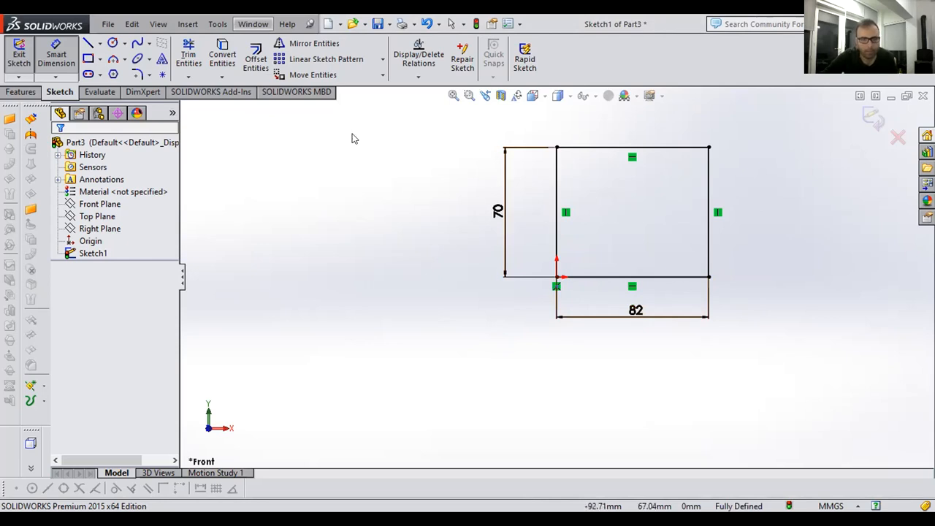
- Extrude the rectangle as a blind boss 172 mm deep from the sketch plane
key(ctrl+7)
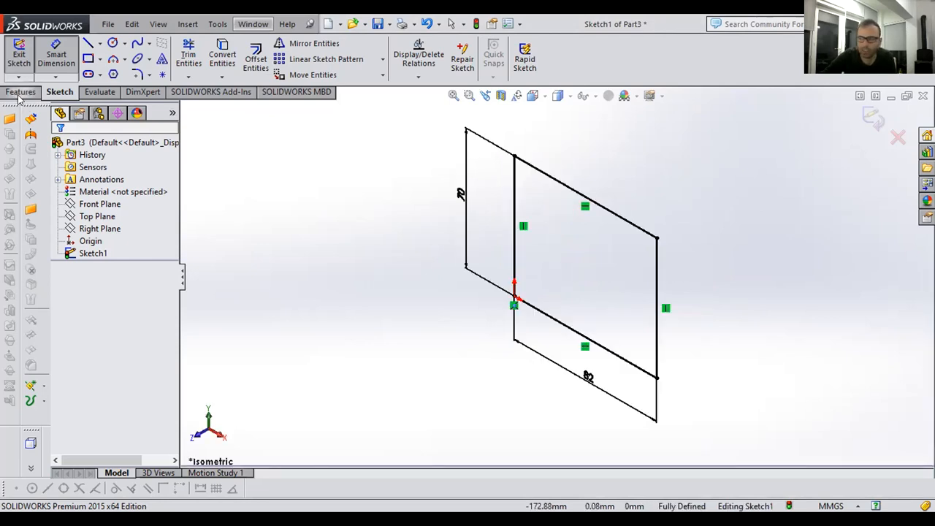
click(20, 93)
click(66, 62)
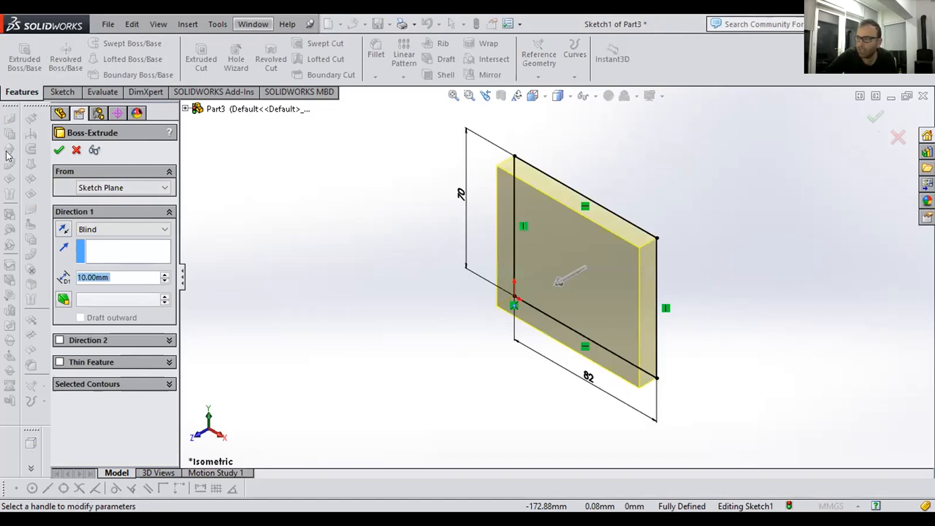
text(122)
key(Return)
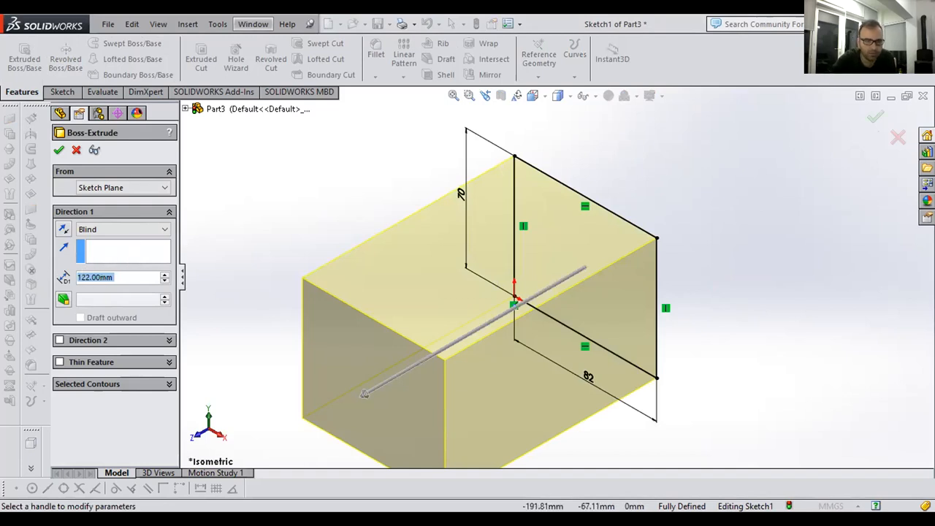
click(91, 278)
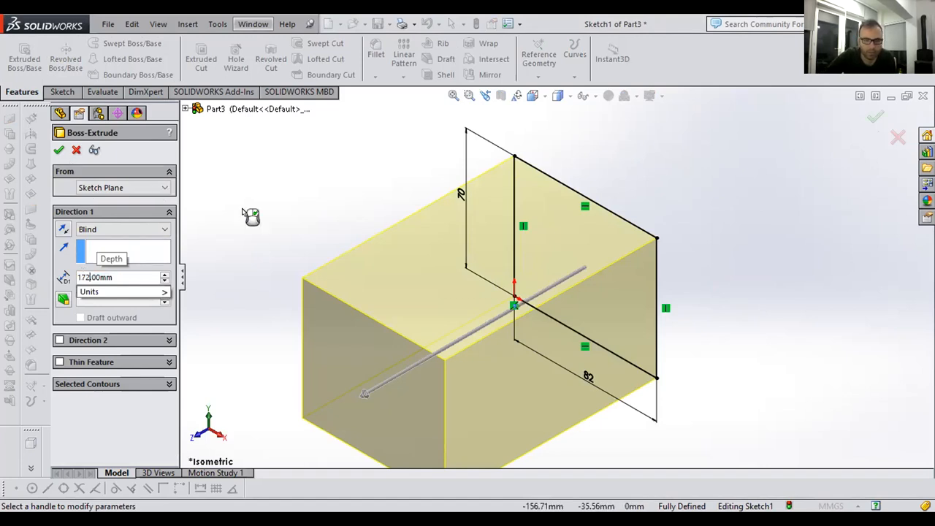
key(Return)
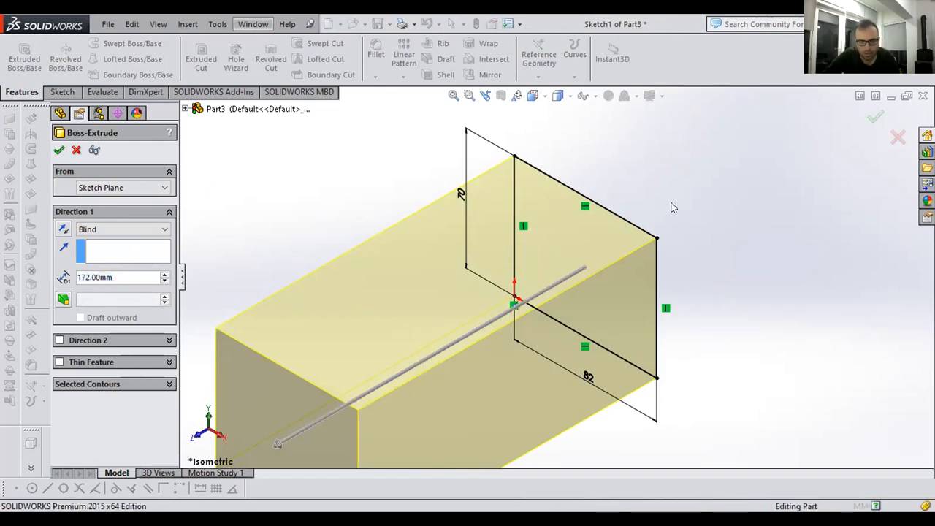
key(Return)
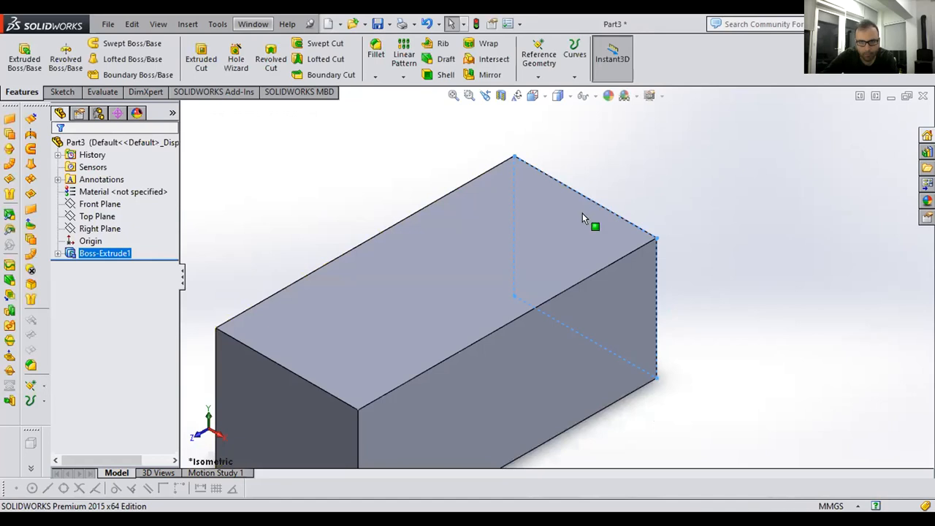
- Start a sketch on the block's front end face and draw a corner rectangle about 15 x 31 mm inward from its right edge
key(space)
click(639, 418)
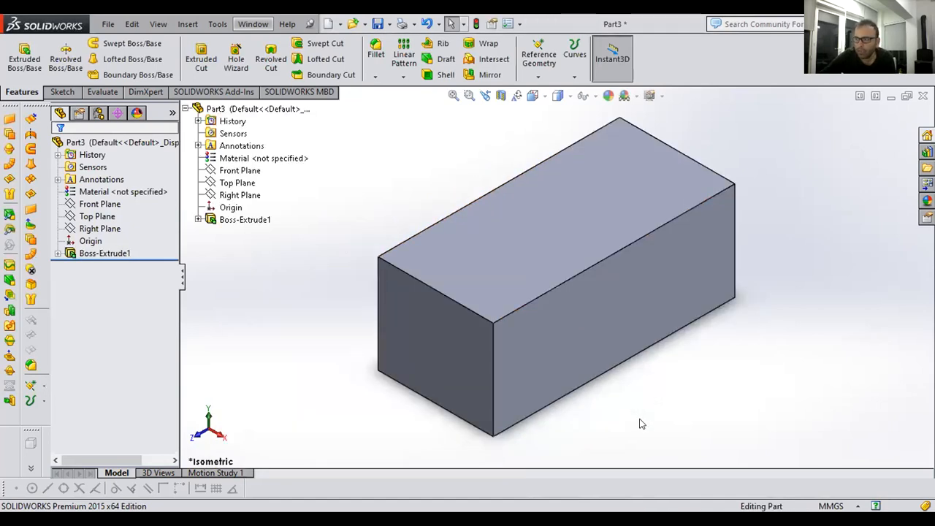
click(463, 354)
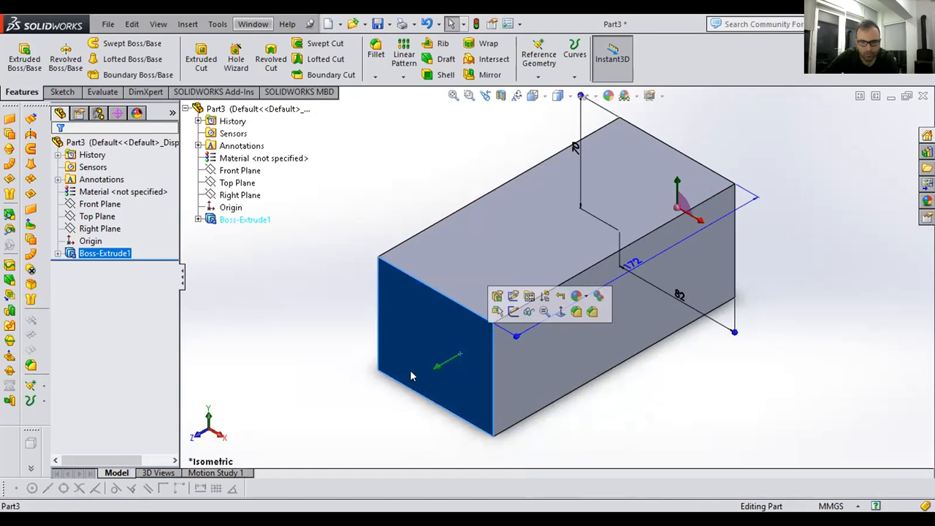
key(space)
click(61, 93)
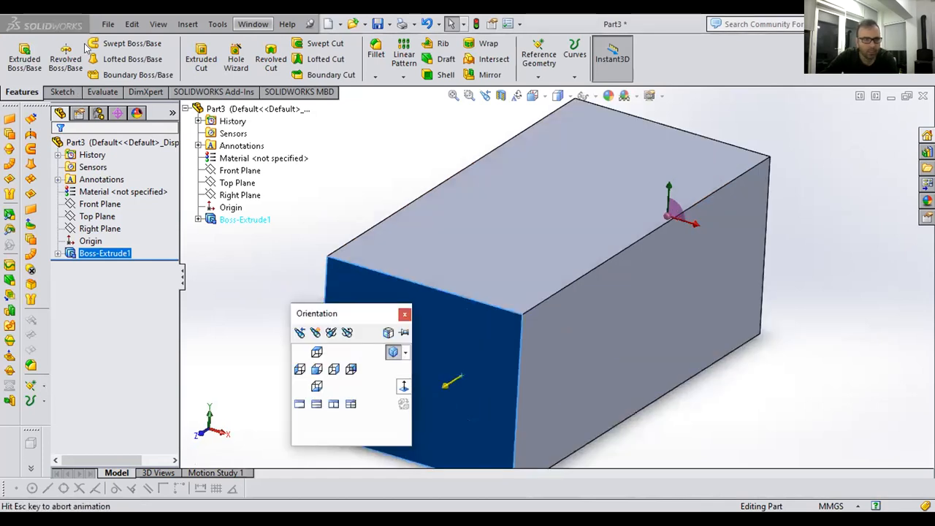
click(88, 61)
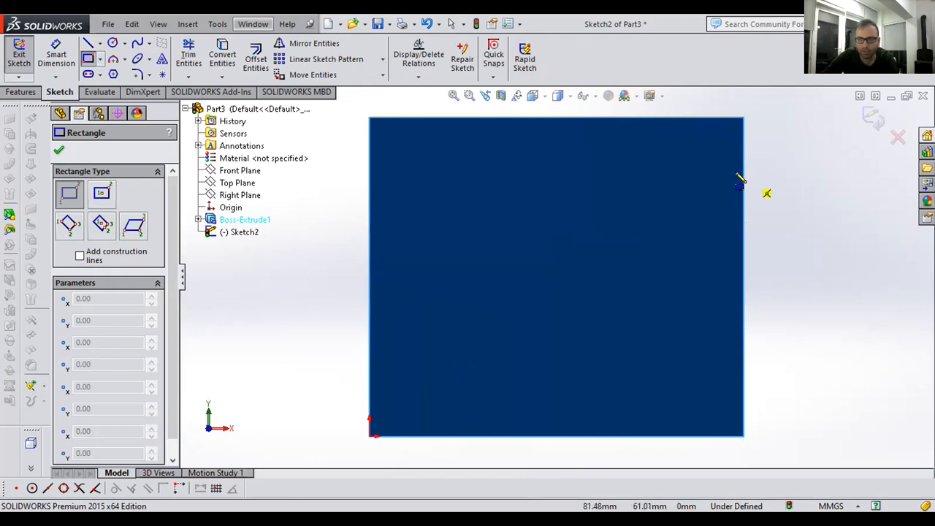
click(742, 210)
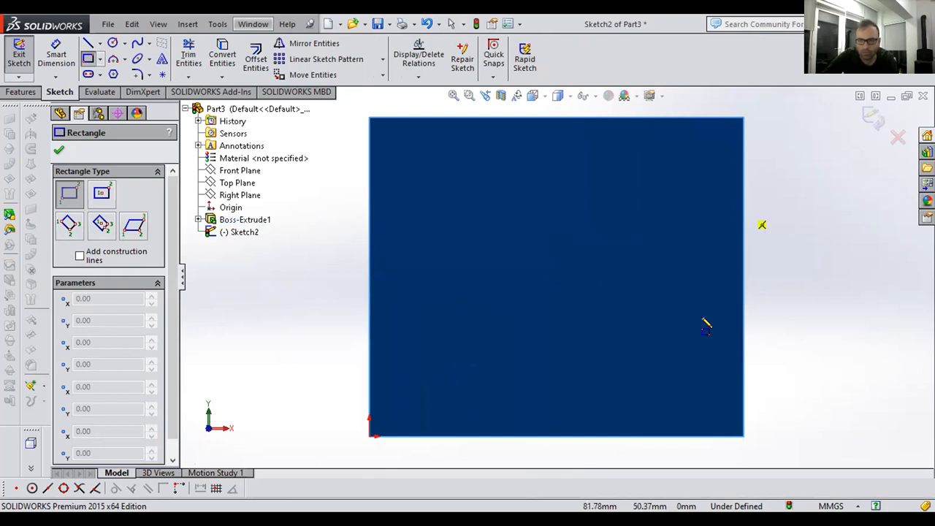
click(676, 348)
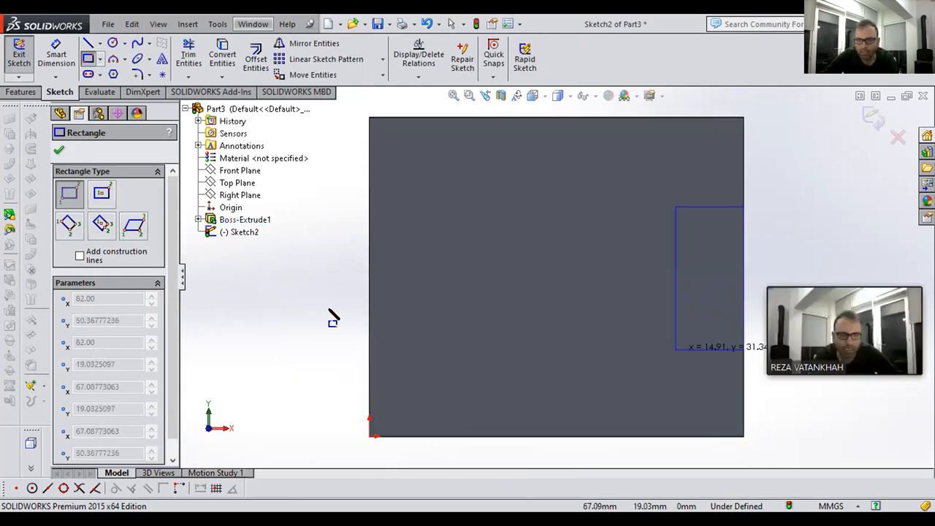
- Draw a second rectangle about 19 x 31 mm inward from the face's left edge, level with the first one
click(368, 208)
click(469, 332)
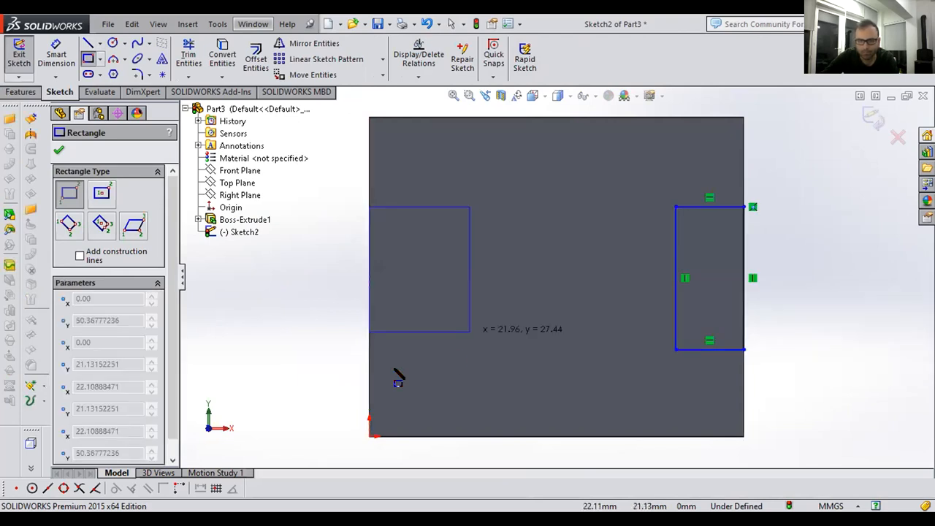
click(455, 349)
key(Escape)
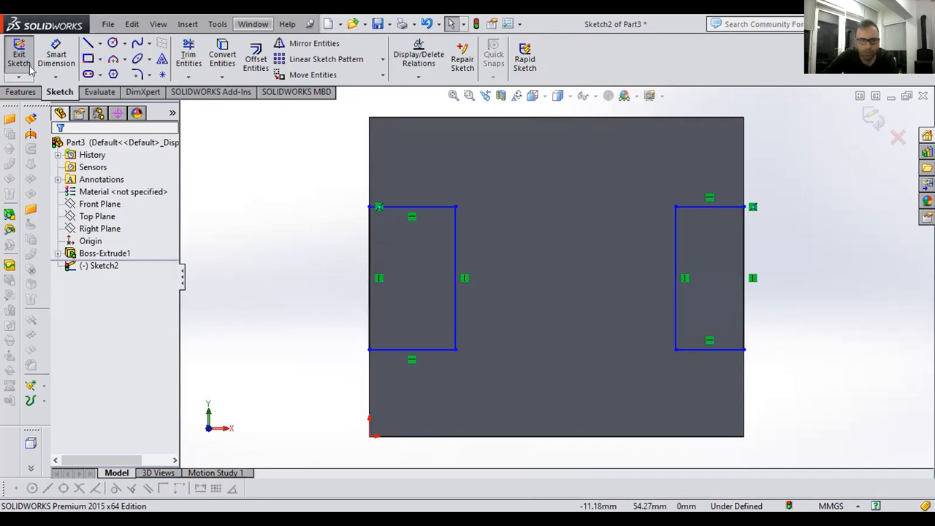
- Dimension the heights of both edge rectangles as 20 mm
click(58, 58)
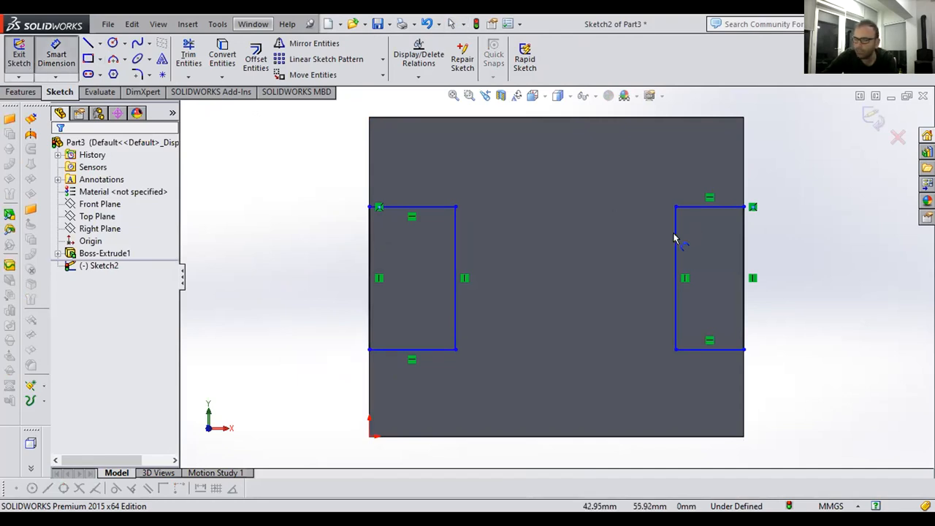
click(675, 272)
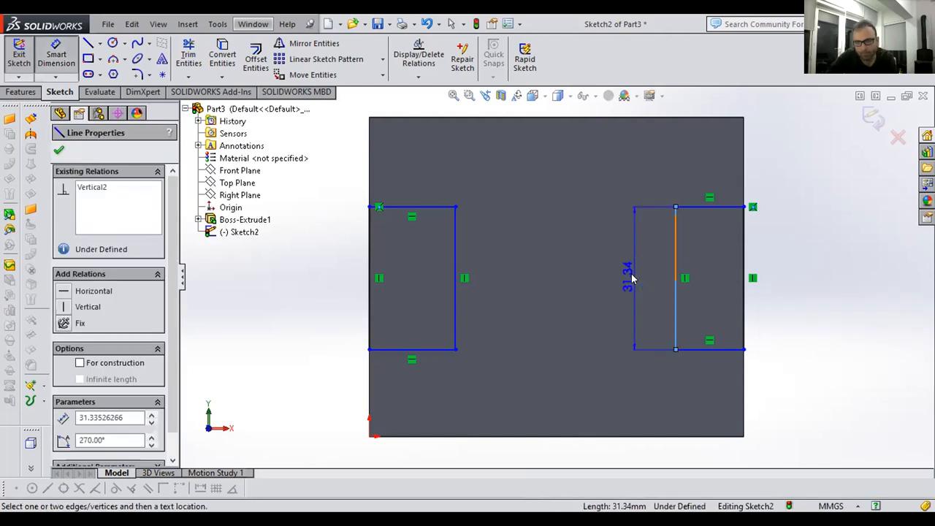
click(631, 278)
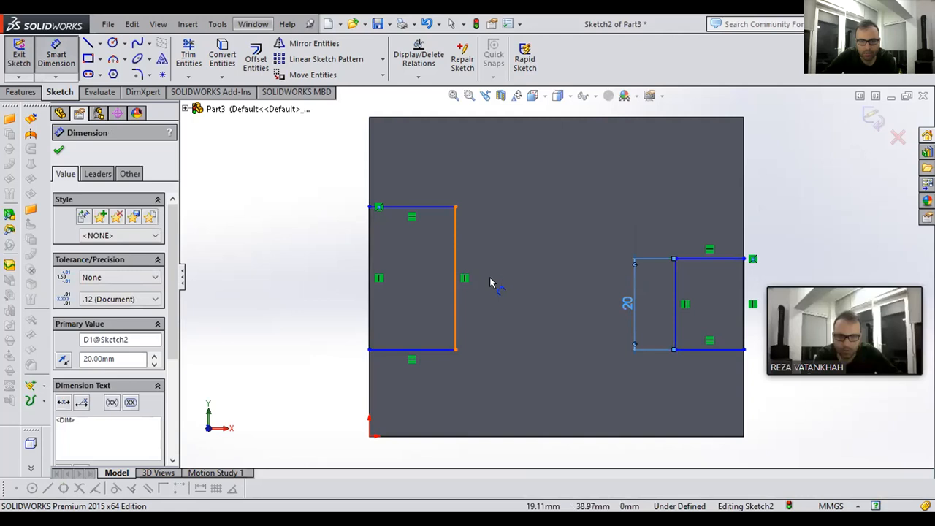
click(455, 282)
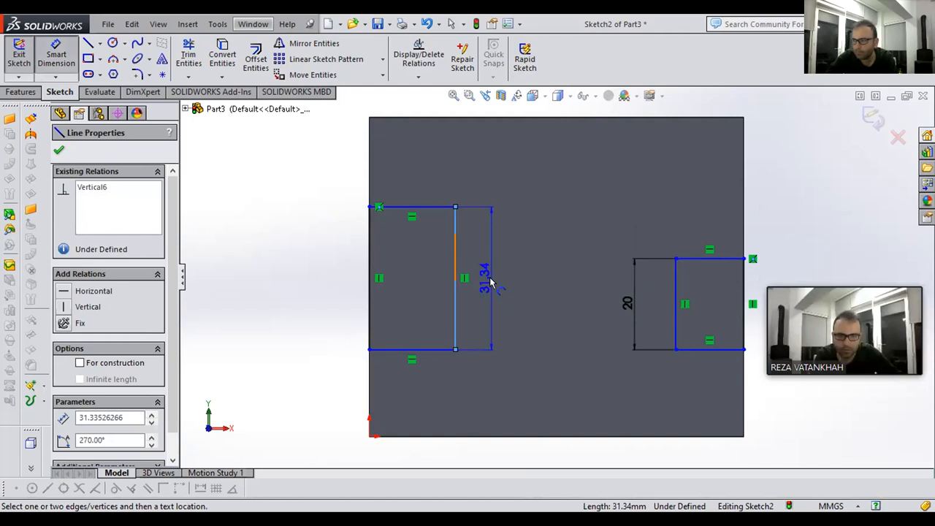
click(489, 282)
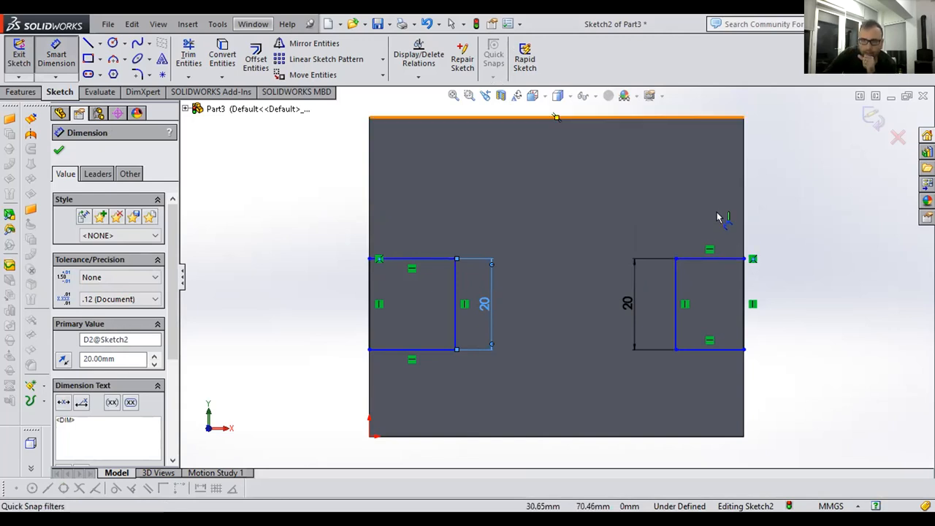
- Dimension the width of the rectangle on the face's right edge as half of 16 mm, giving 8 mm
click(684, 245)
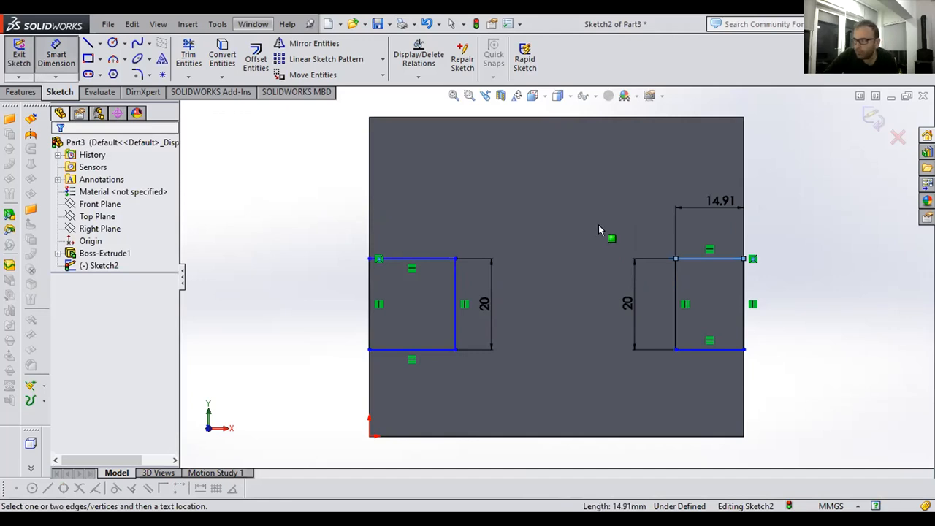
click(598, 229)
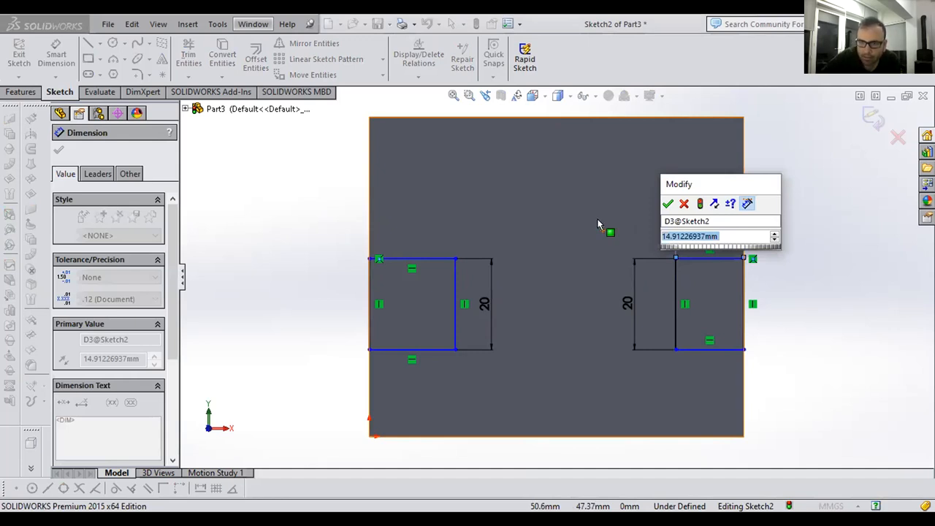
text(16)
key(Return)
text(/)
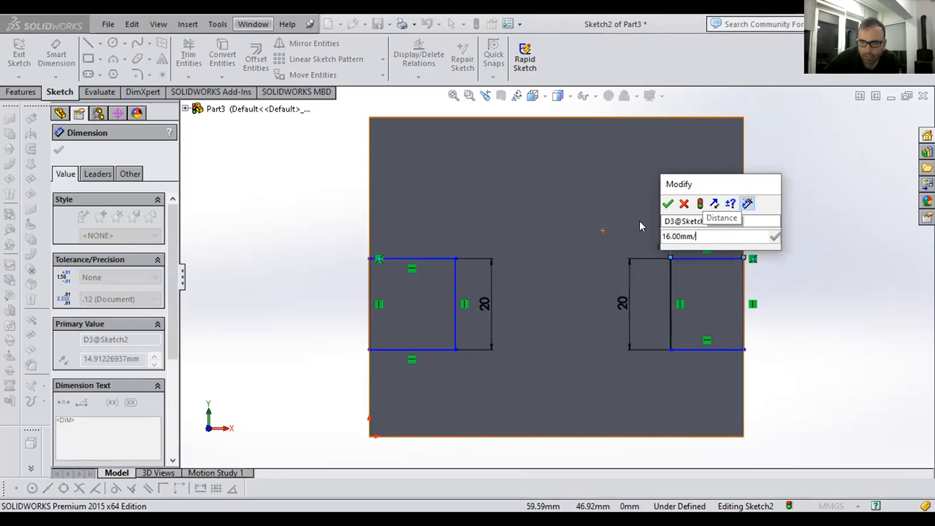
text(2)
key(Return)
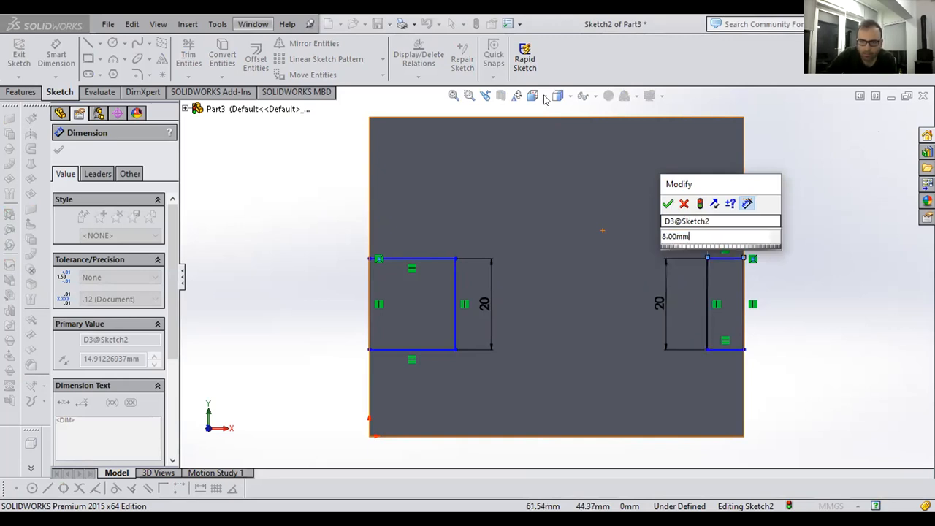
key(Return)
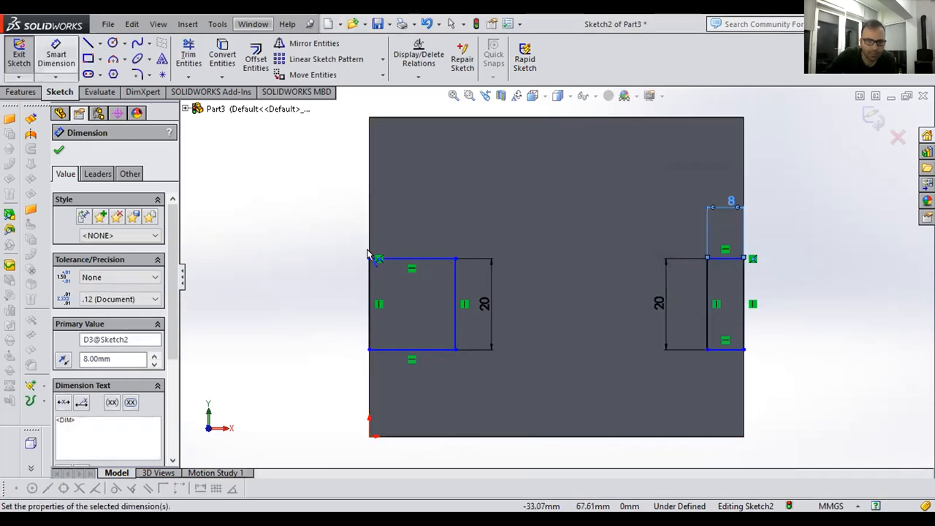
- Dimension the width of the rectangle on the face's left edge as 8 mm
click(415, 259)
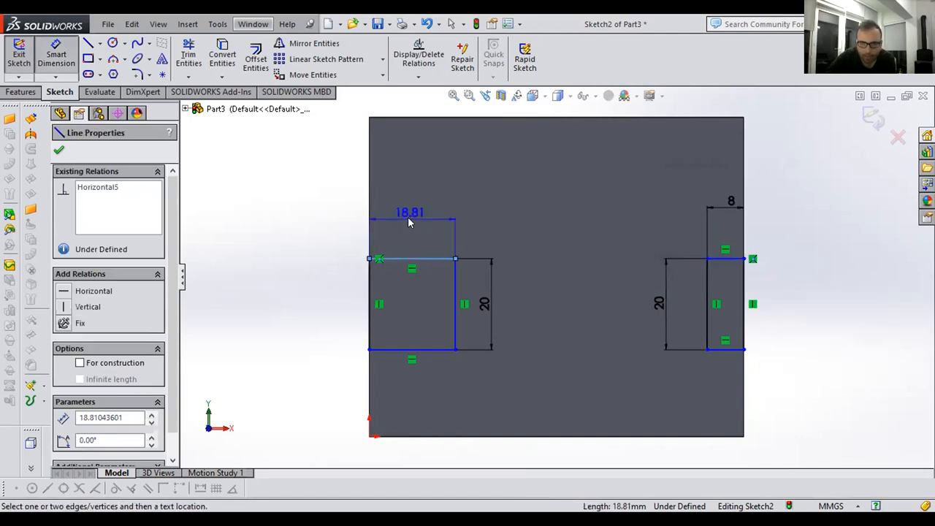
text(8)
key(Return)
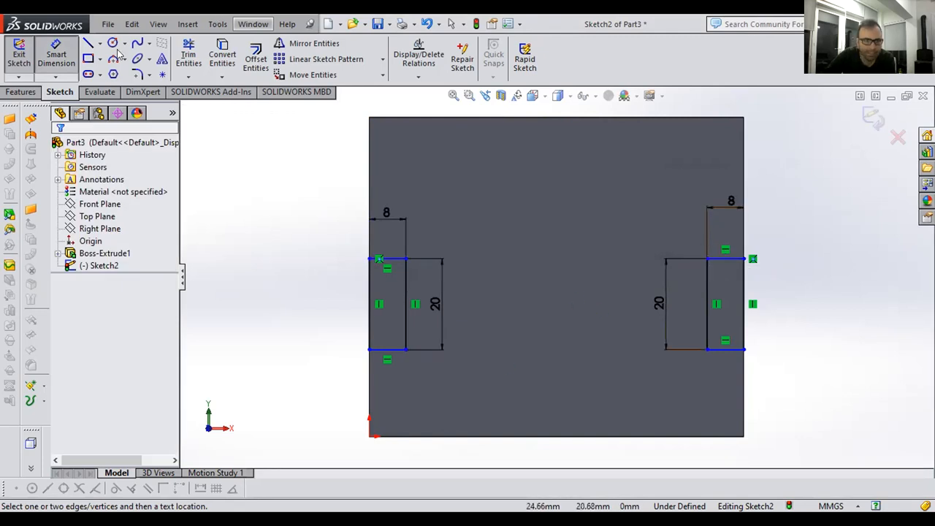
- Dimension the lower side of each rectangle 22 mm above the block's bottom edge
click(726, 352)
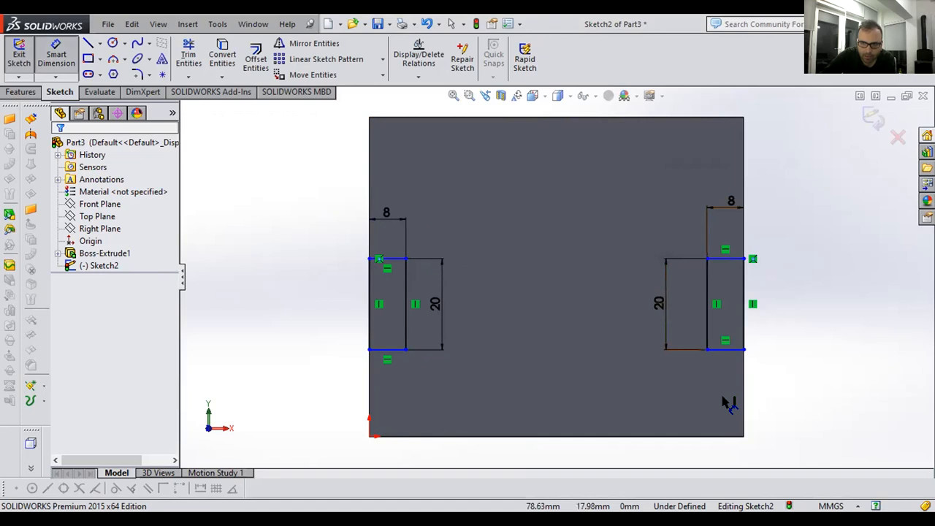
click(715, 437)
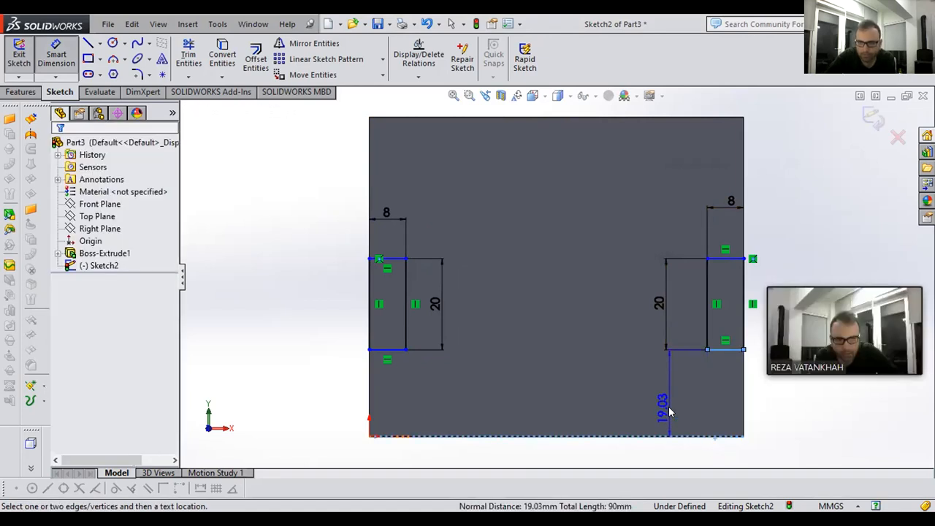
click(669, 413)
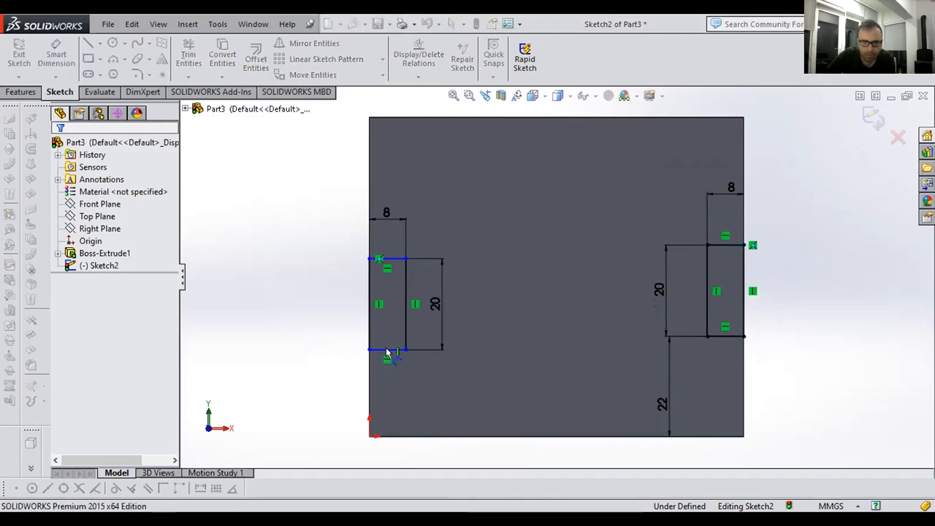
click(387, 350)
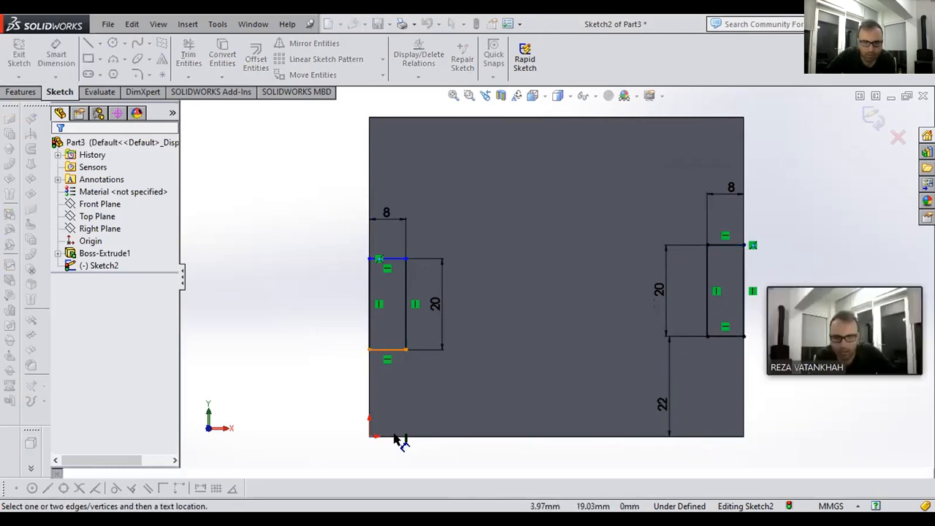
click(393, 436)
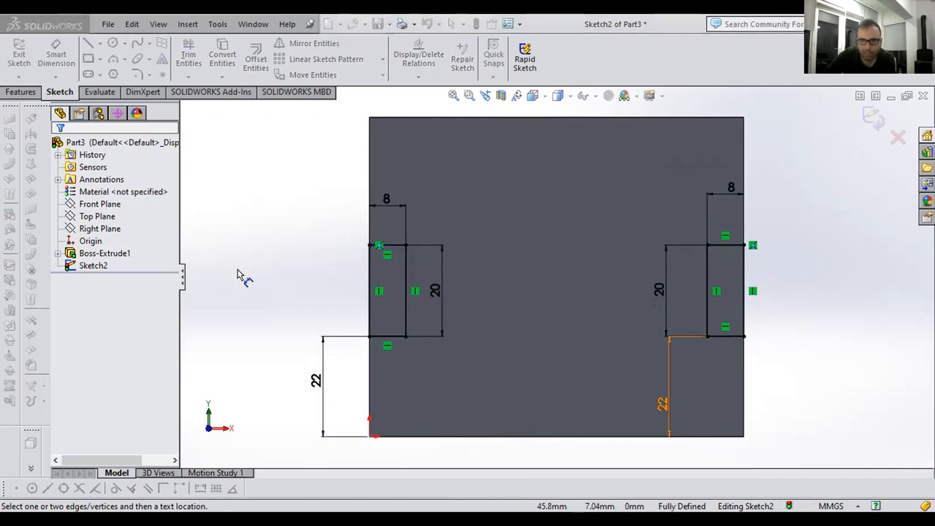
- Cut both rectangles through the entire block with an Extruded Cut set to Through All
click(536, 95)
click(601, 131)
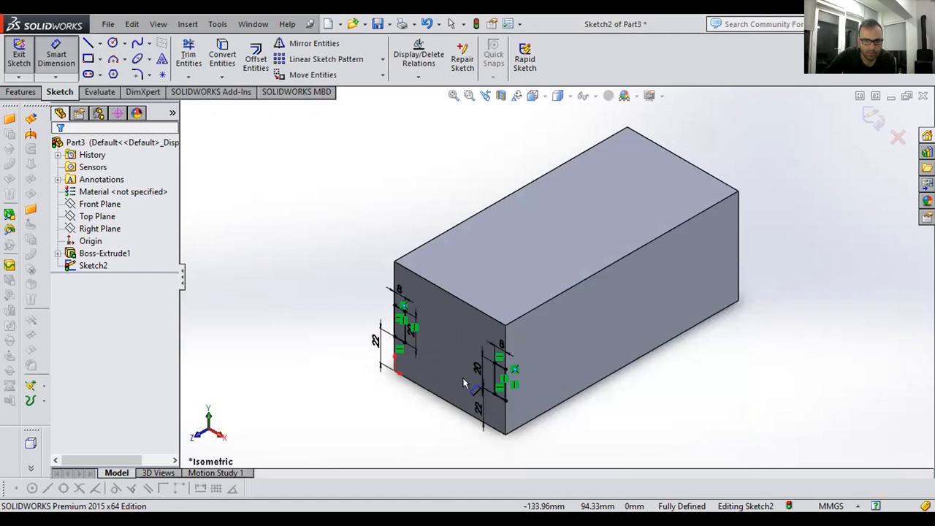
click(20, 91)
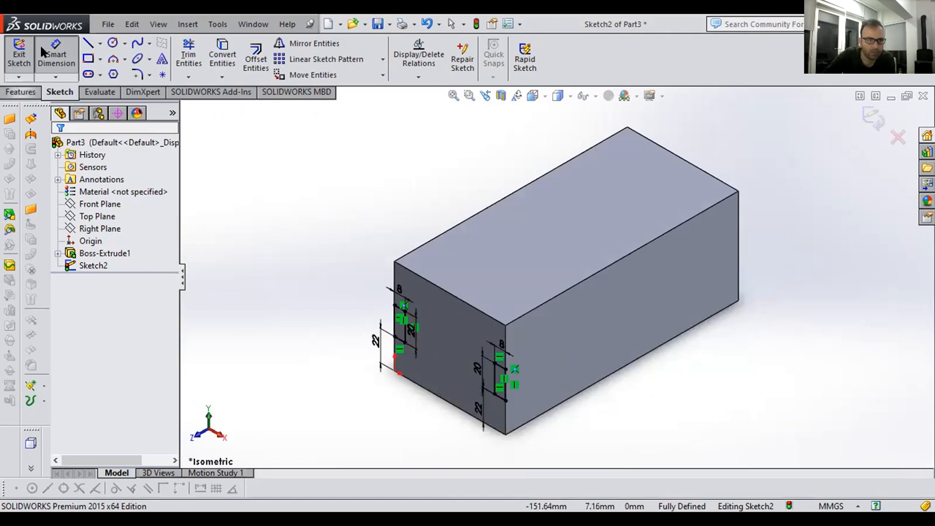
click(201, 59)
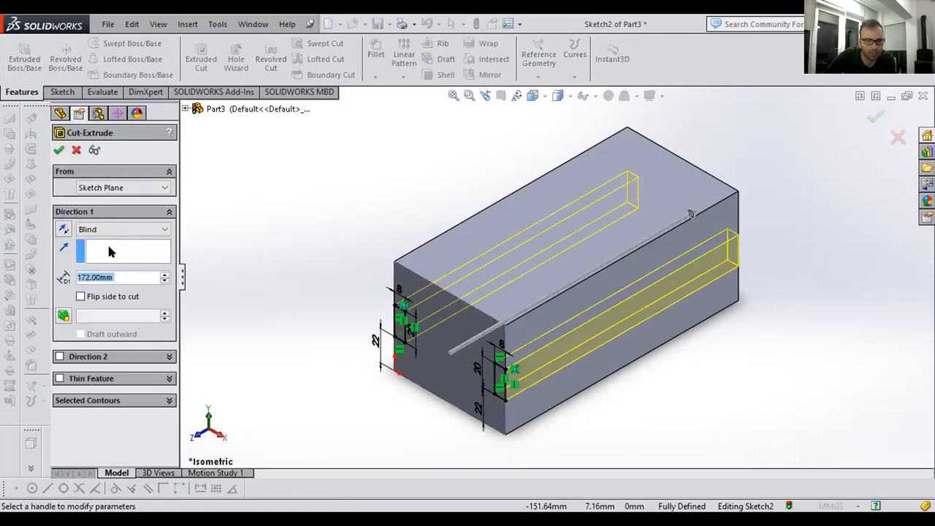
click(120, 230)
click(61, 151)
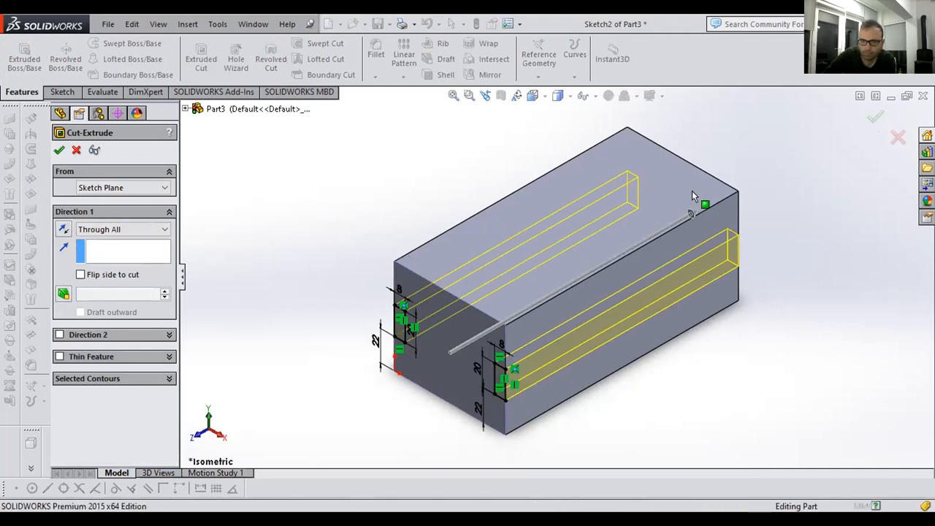
click(312, 404)
- Sketch a corner rectangle rising from the bottom edge of the slotted block's front end face and dimension its width as 45 mm
click(441, 355)
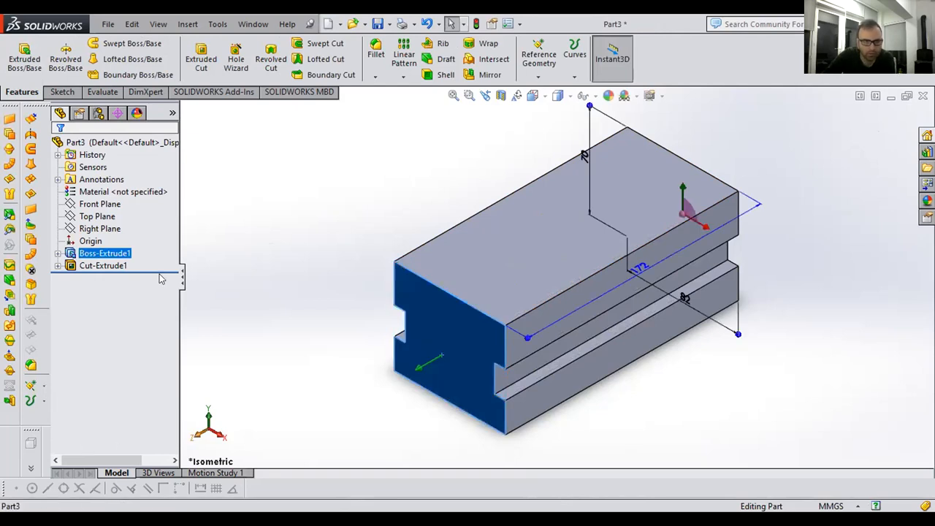
key(space)
click(62, 92)
click(87, 58)
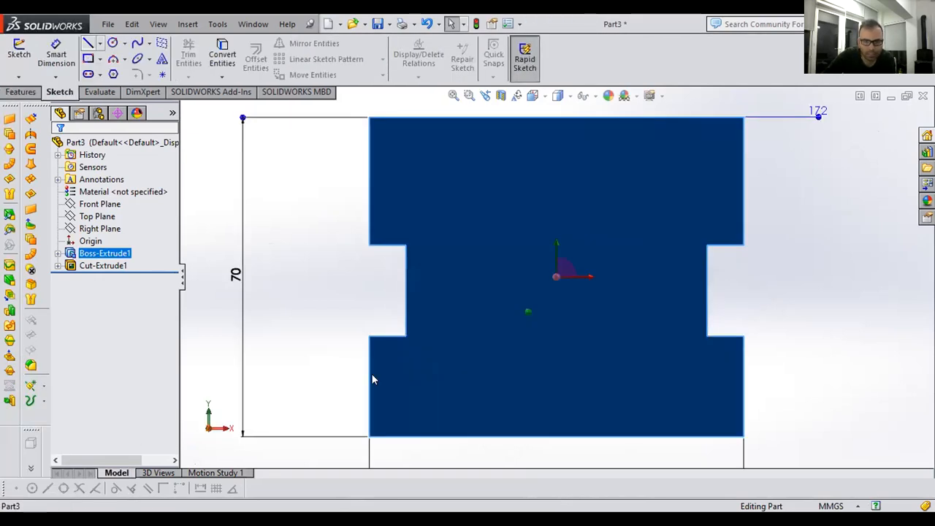
click(477, 436)
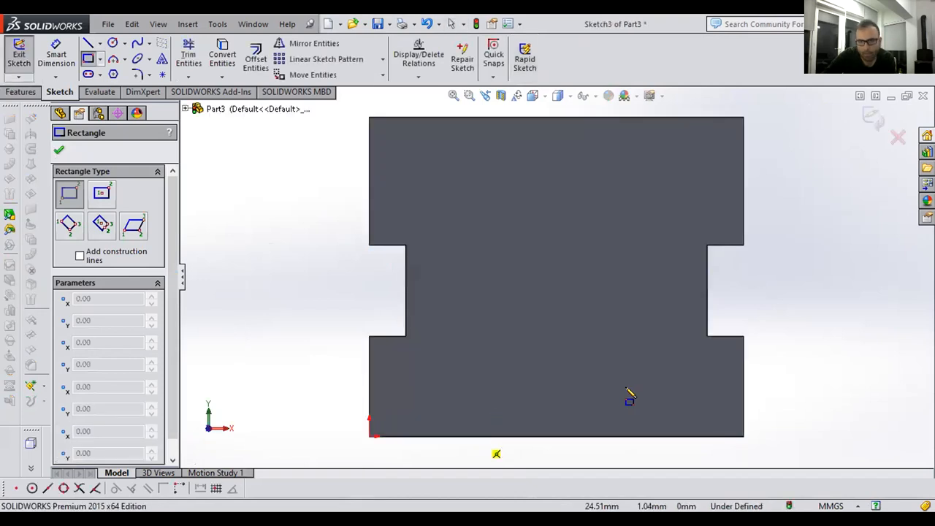
click(642, 386)
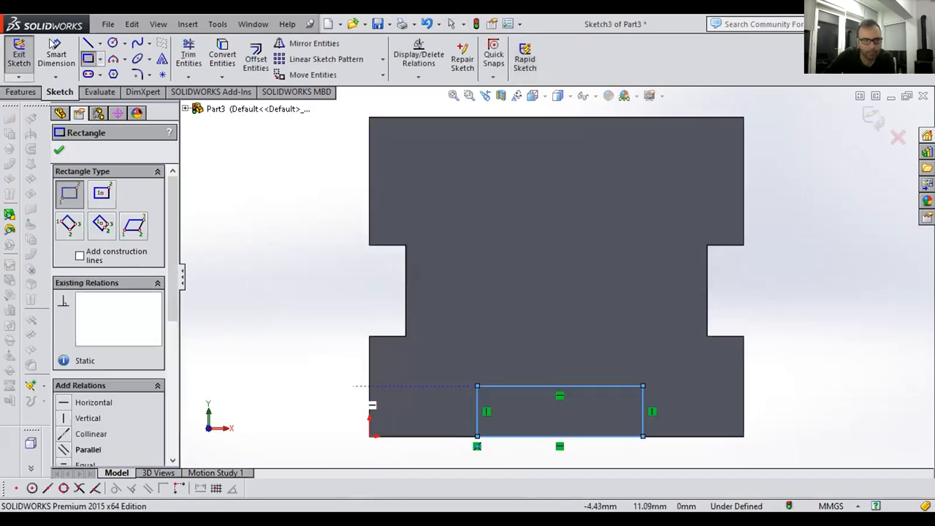
key(Escape)
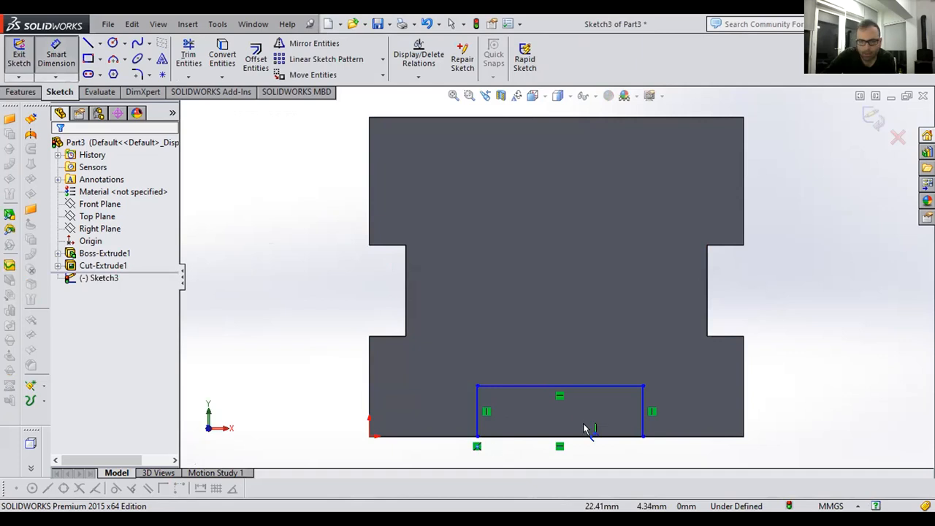
click(570, 362)
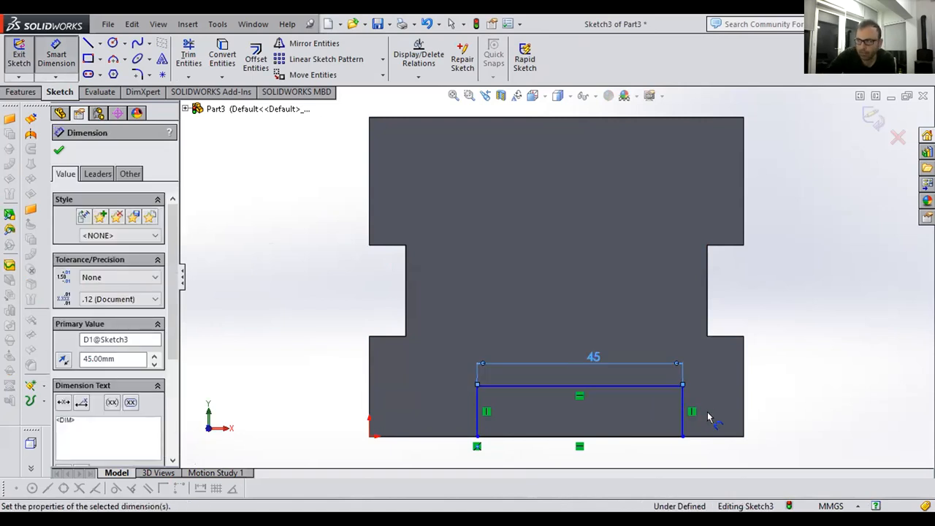
- Dimension the height of the bottom rectangle as 12 mm
click(682, 414)
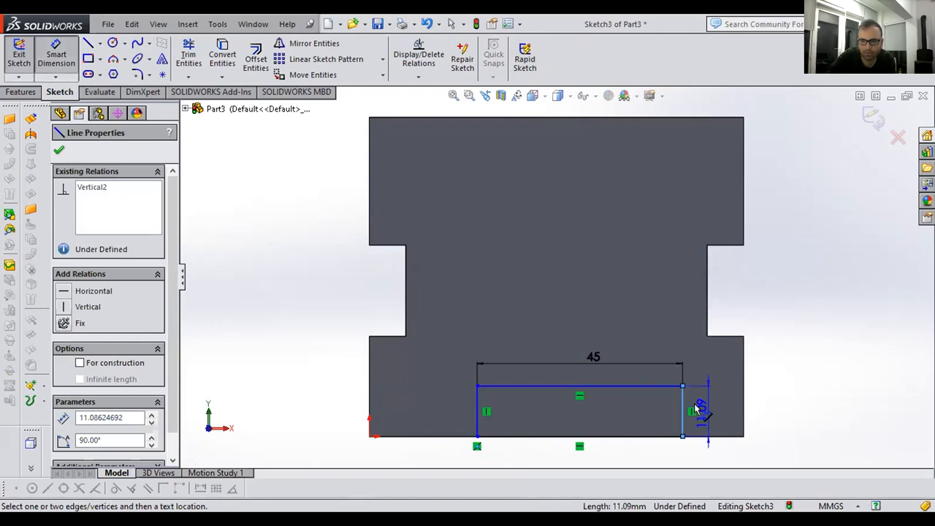
click(695, 408)
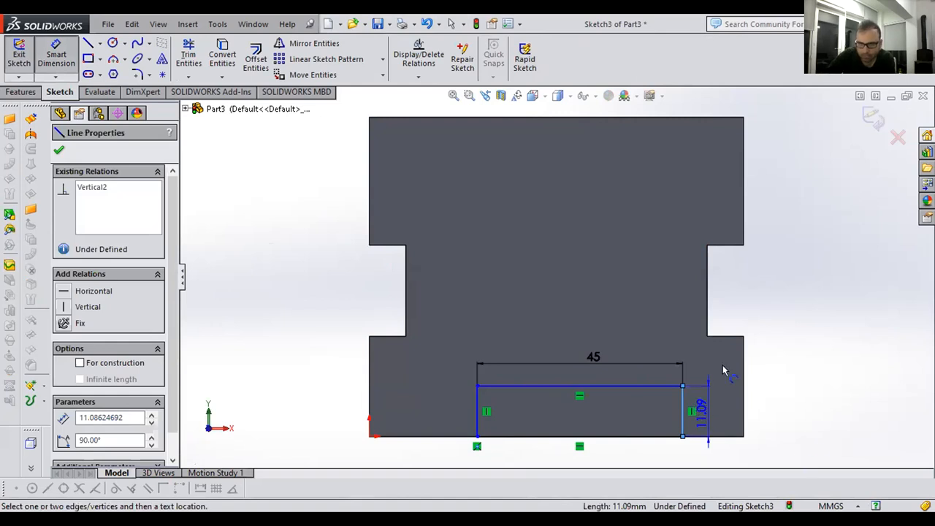
text(12)
key(Return)
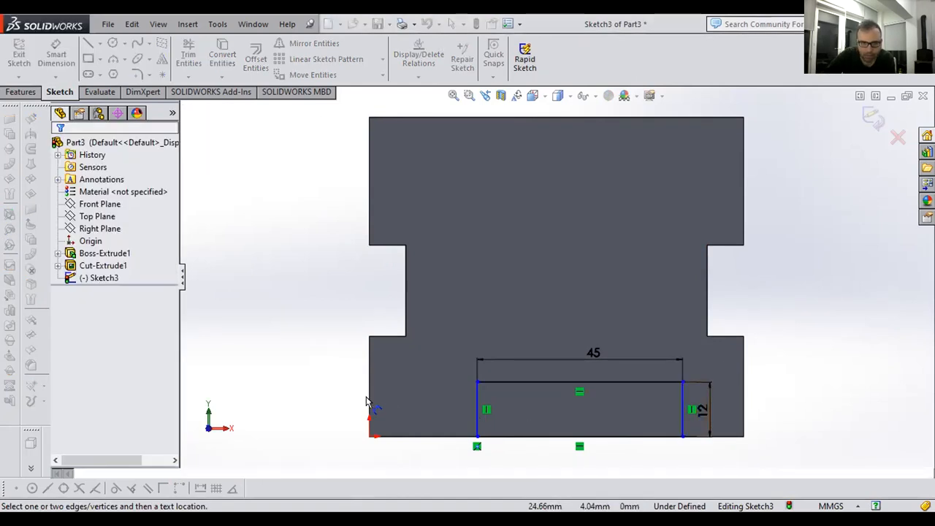
- Dimension the distance from the block's left edge to the rectangle's left side as half of 82 minus 45, 18.50 mm
click(369, 400)
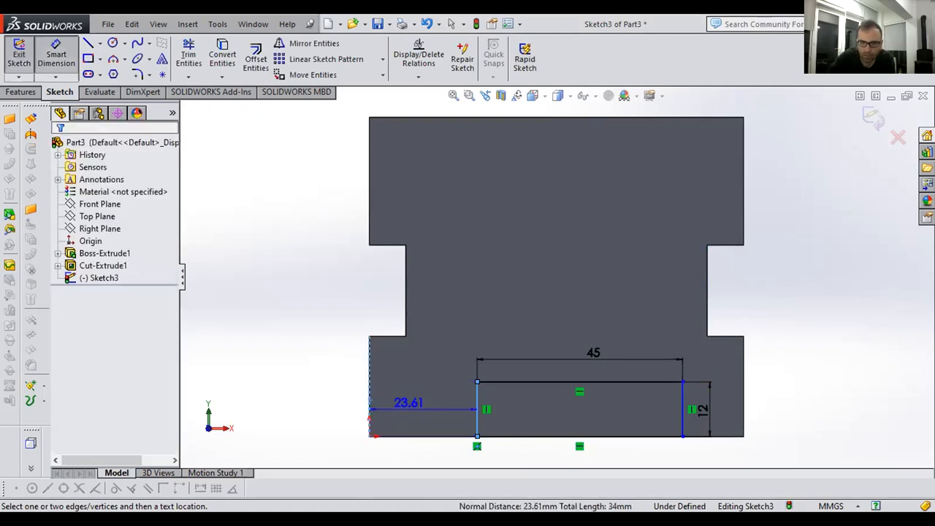
click(407, 408)
text(82)
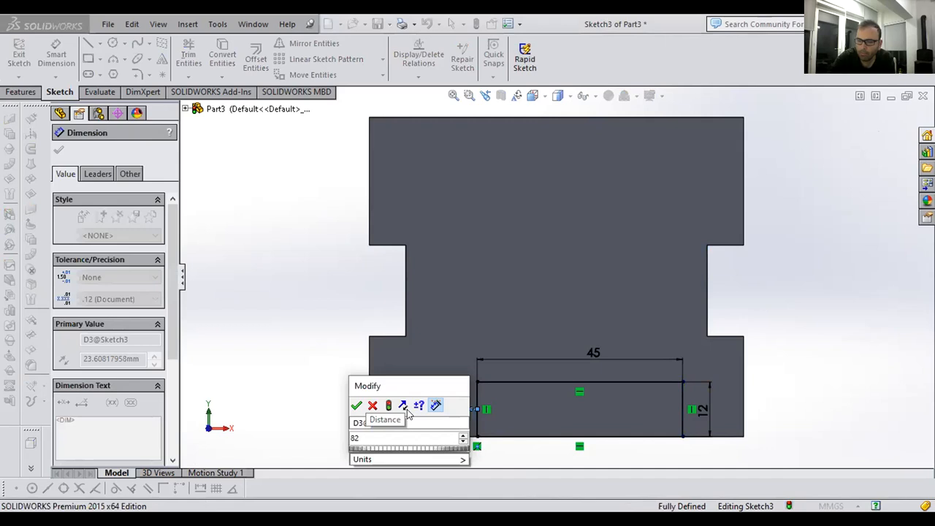
text(-)
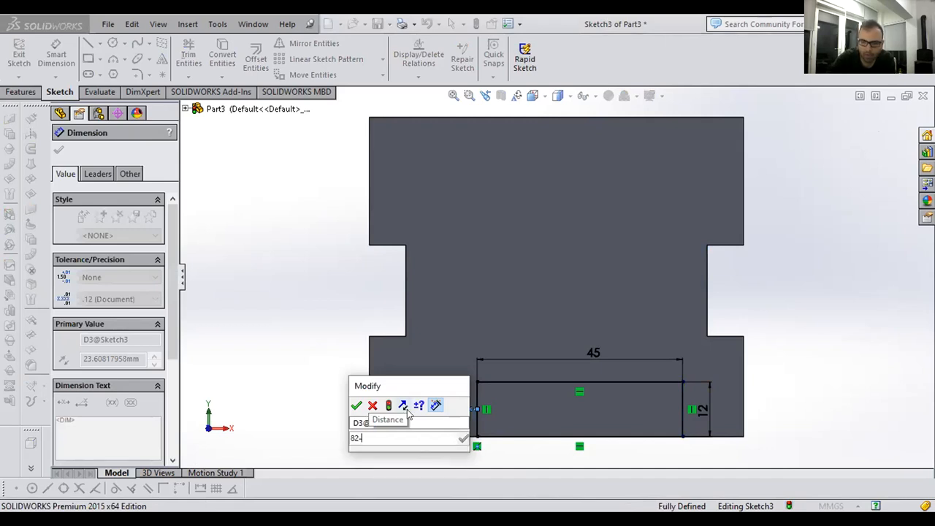
text(45)
key(Return)
text(/2)
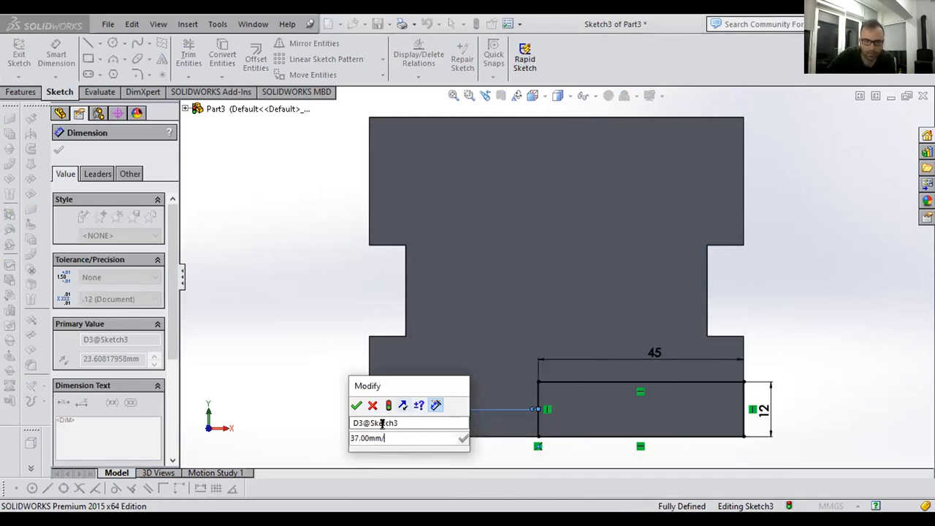
key(Return)
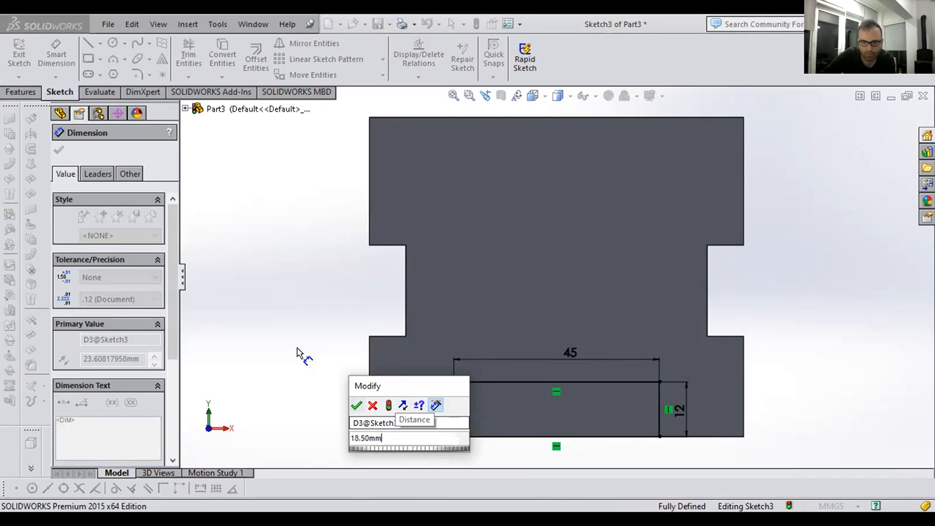
key(Return)
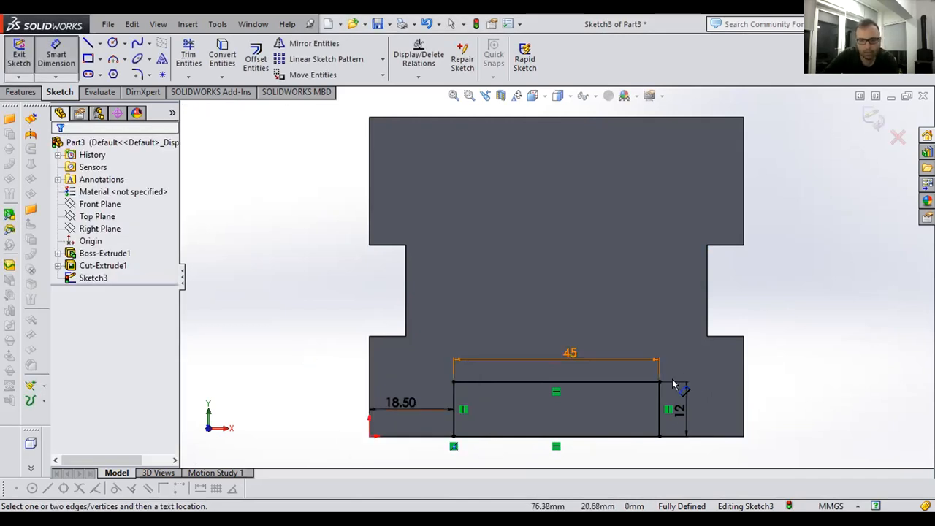
- Cut the 45 x 12 mm rectangle through the entire block with an Extruded Cut set to Through All
key(space)
click(12, 90)
click(201, 53)
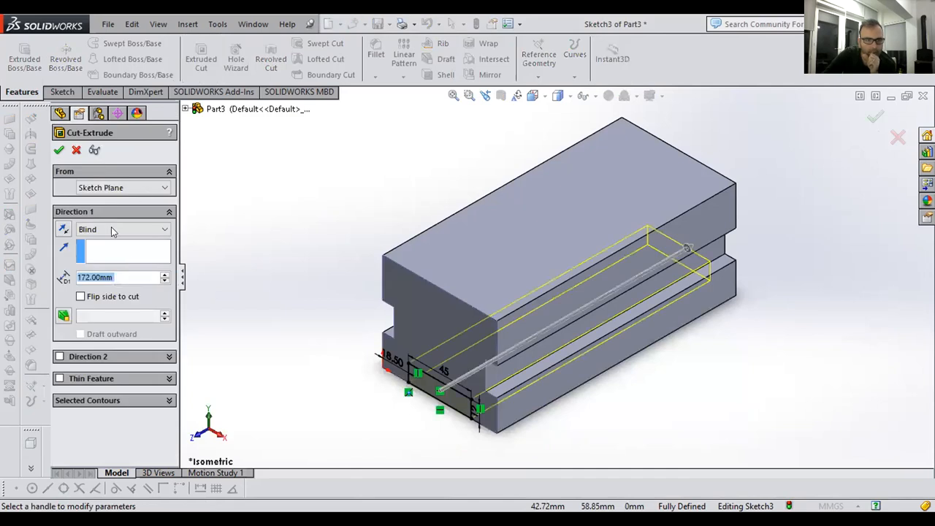
click(112, 232)
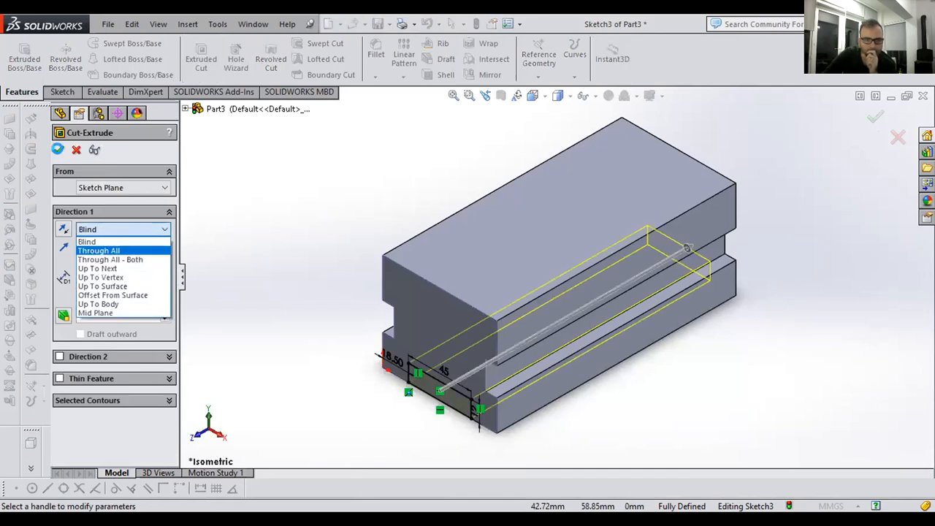
click(57, 149)
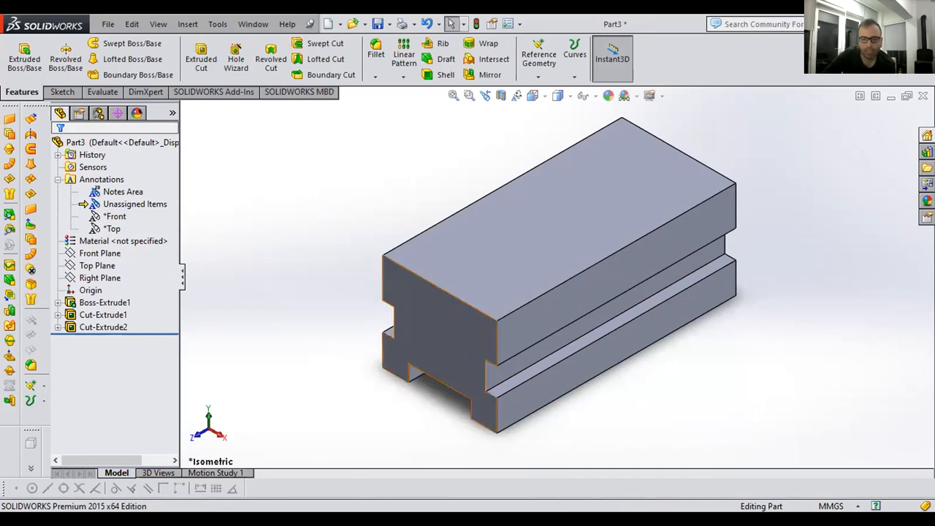
- On the front end face, sketch a closed V-shaped line profile about 70 mm wide at the top edge, ending in a slot about 14.6 x 11.7 mm
click(461, 332)
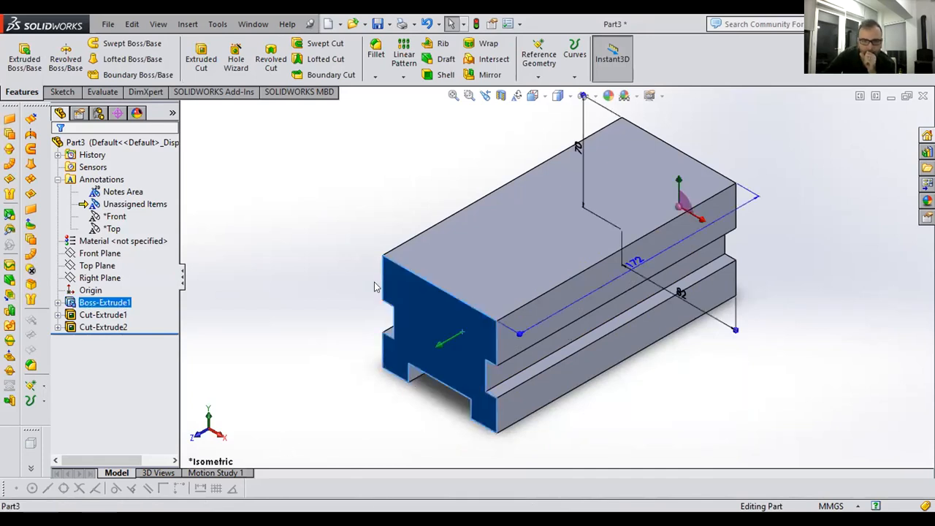
key(space)
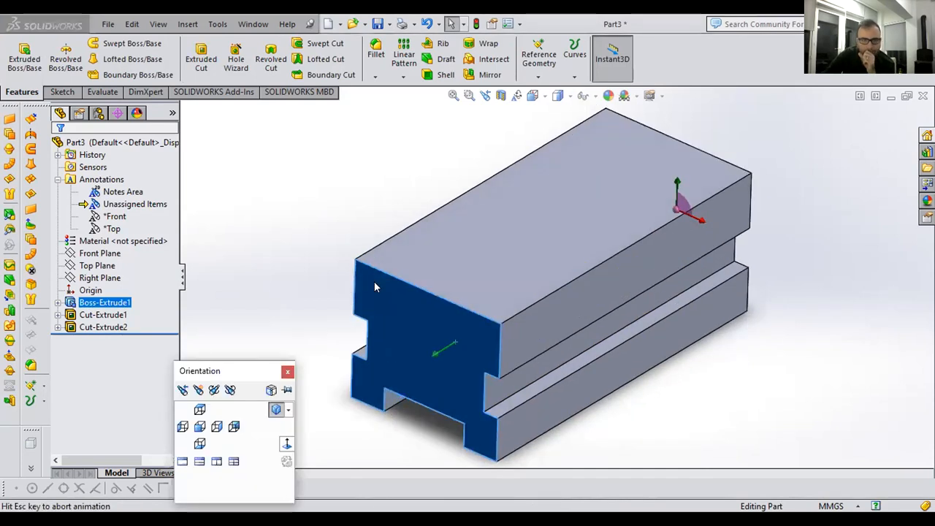
click(87, 43)
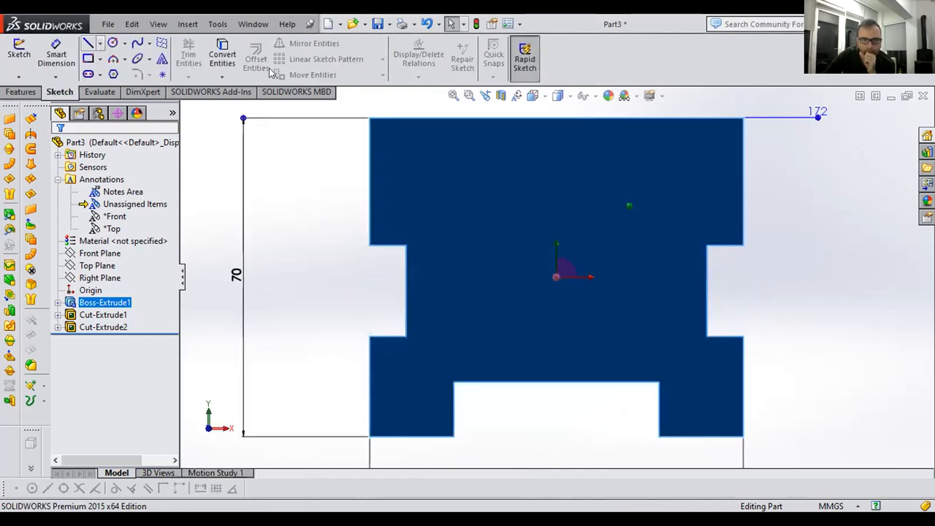
click(463, 128)
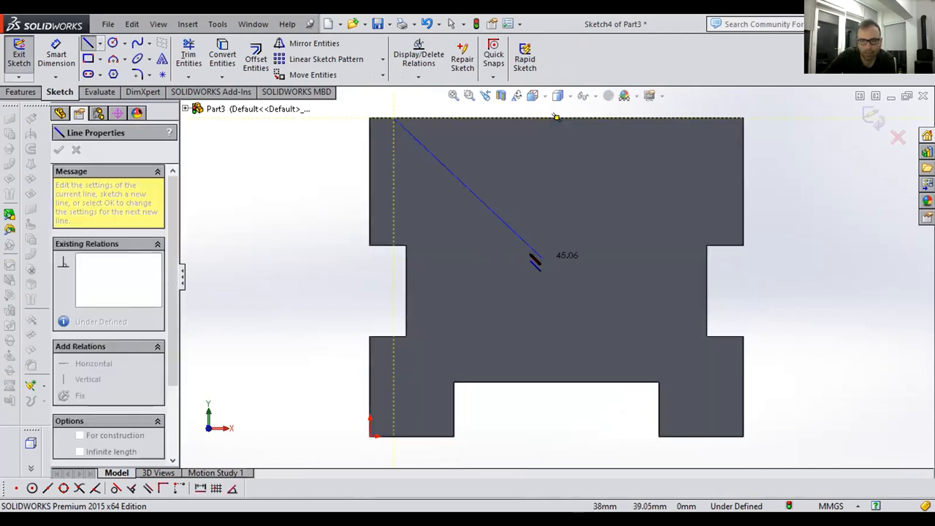
click(532, 255)
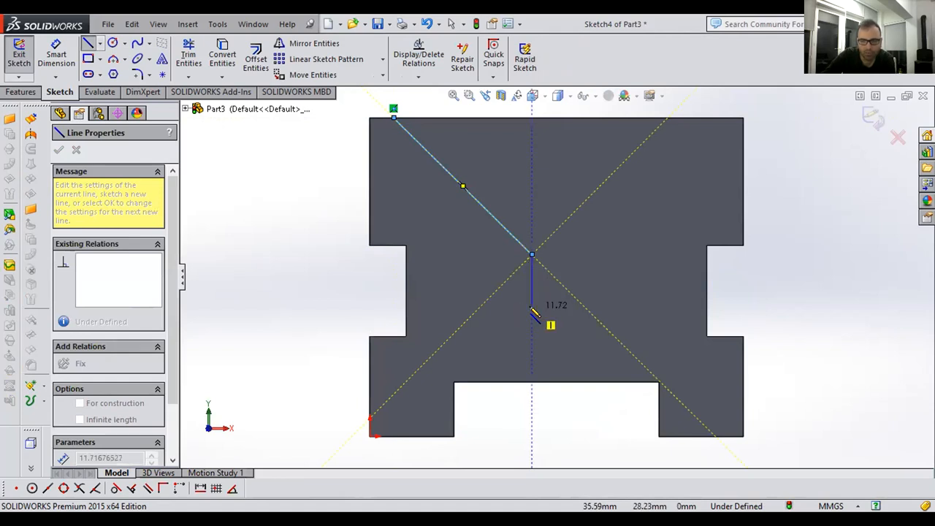
click(532, 306)
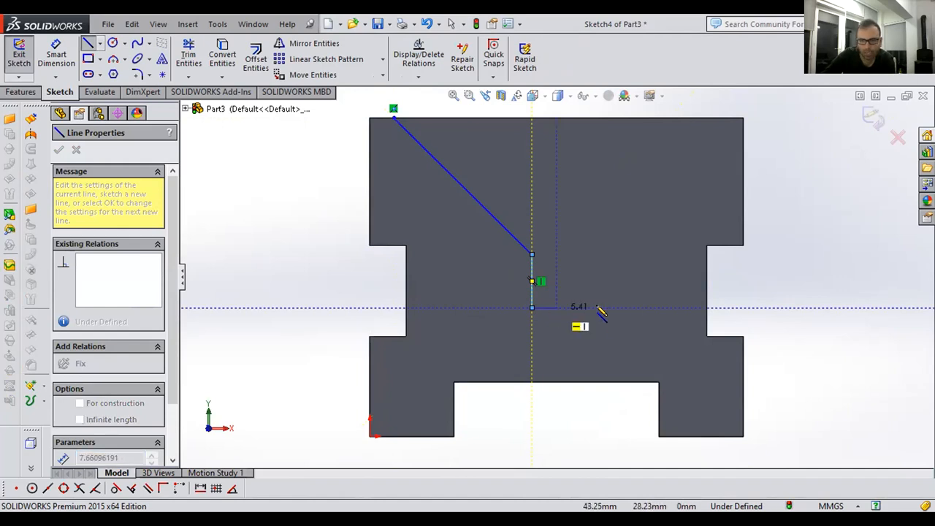
click(598, 308)
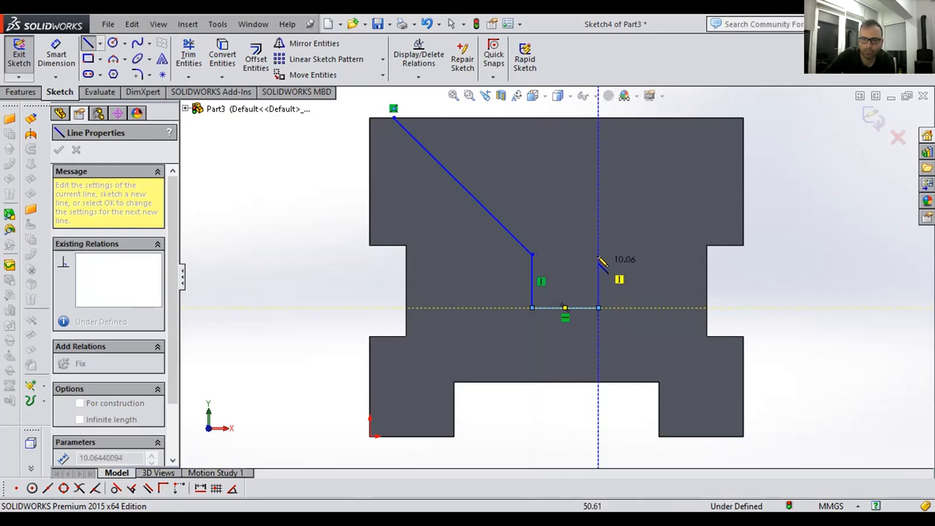
click(598, 255)
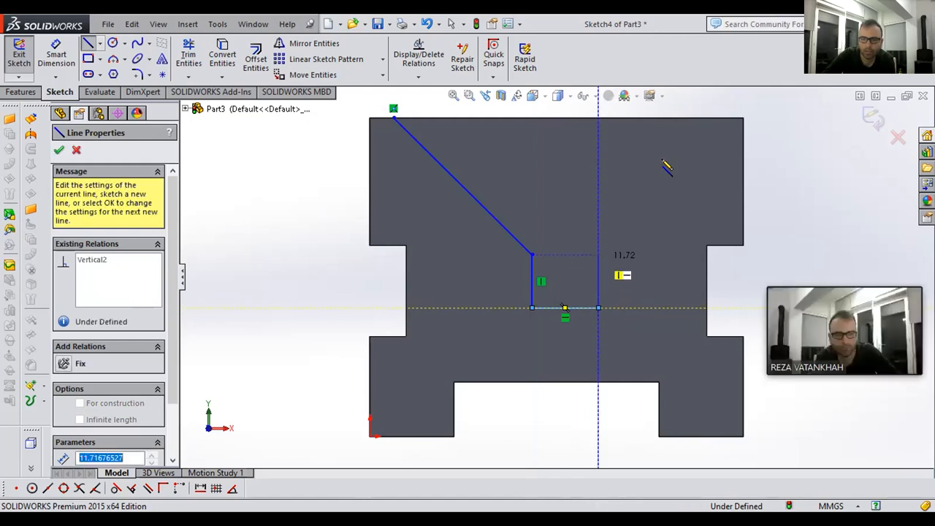
click(712, 118)
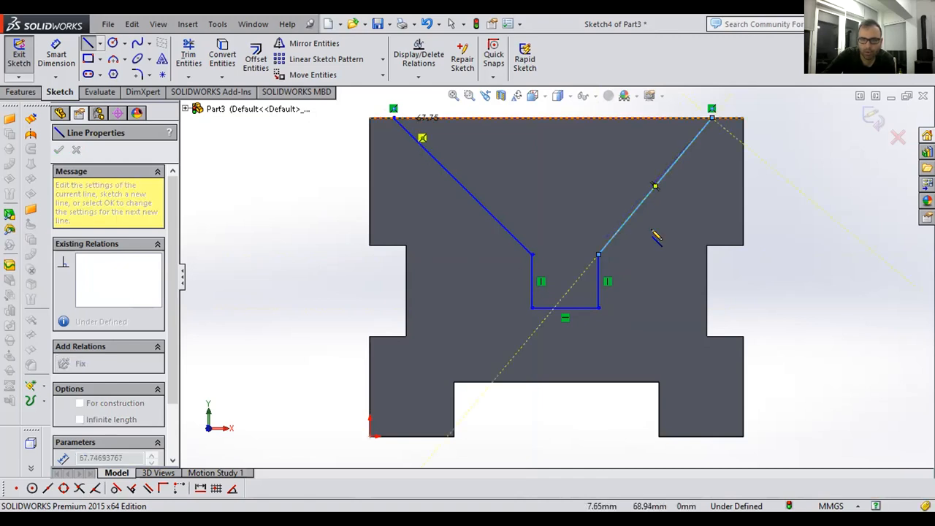
click(394, 117)
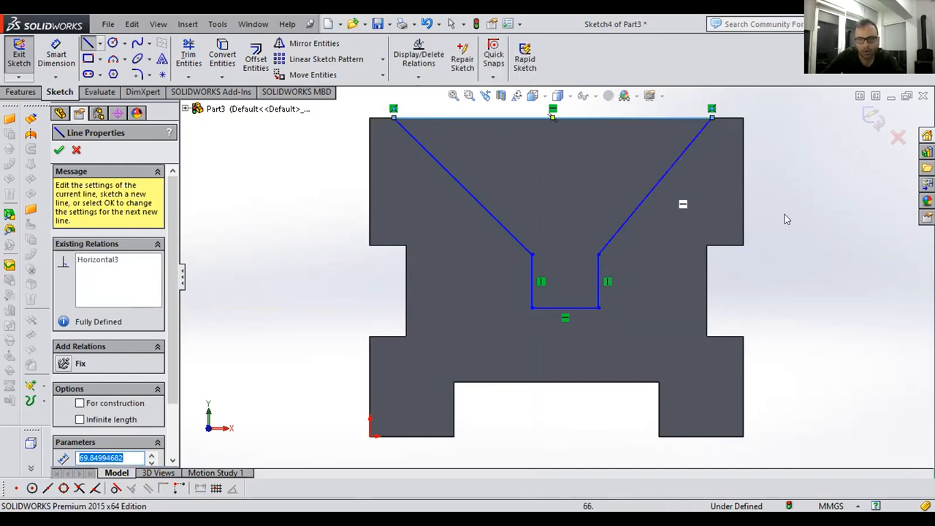
key(Escape)
- Dimension the bottom line of the V profile's narrow slot as 5 mm
scroll(442, 203, down, 1)
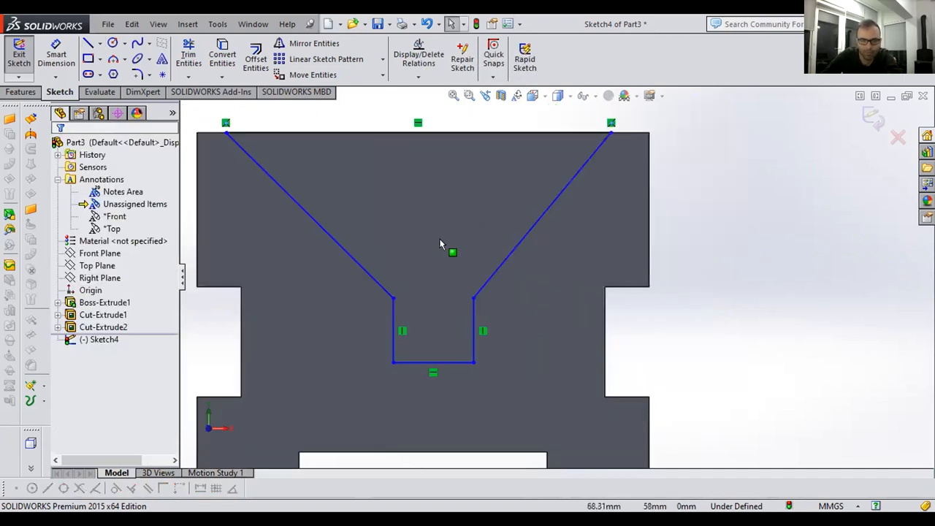
scroll(409, 219, up, 1)
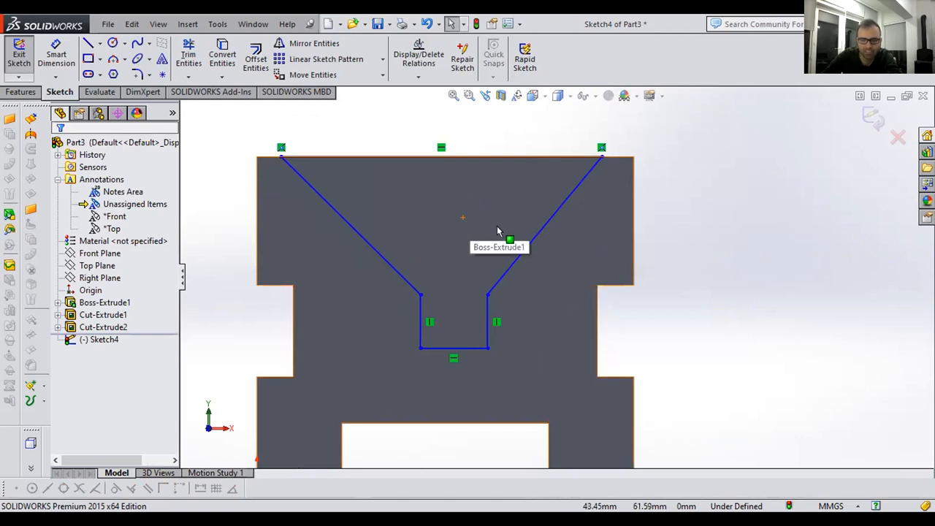
key(z)
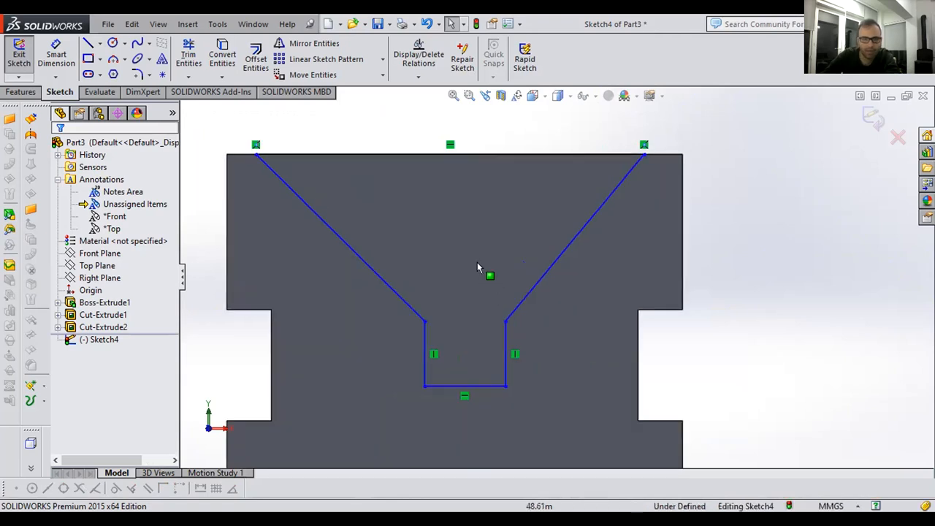
scroll(425, 183, down, 2)
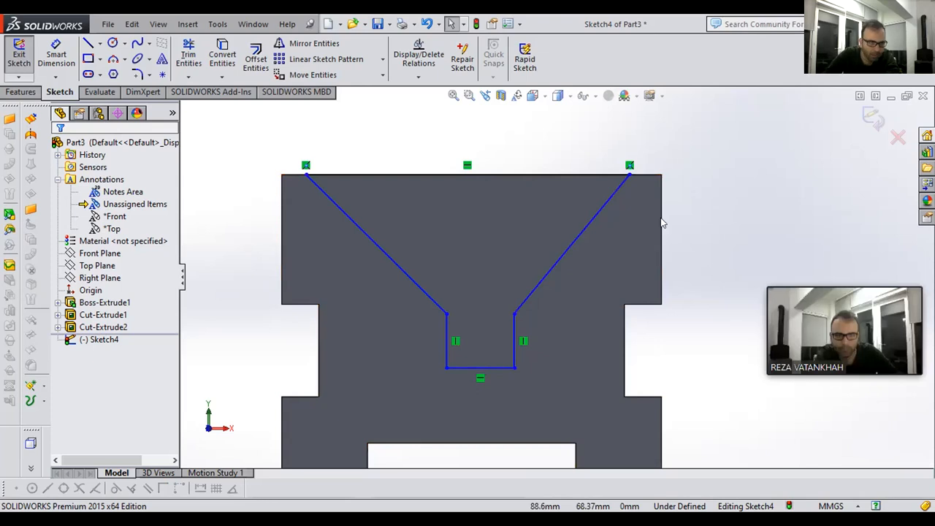
click(54, 57)
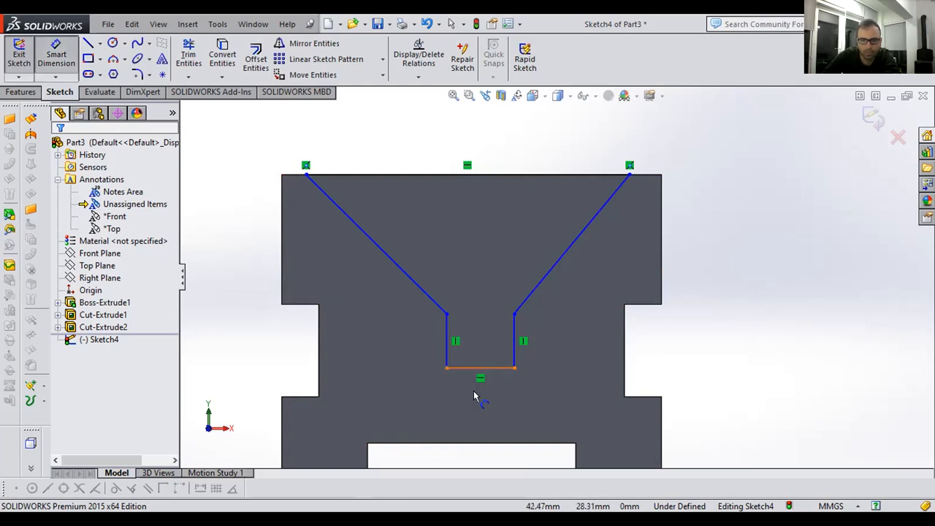
click(478, 369)
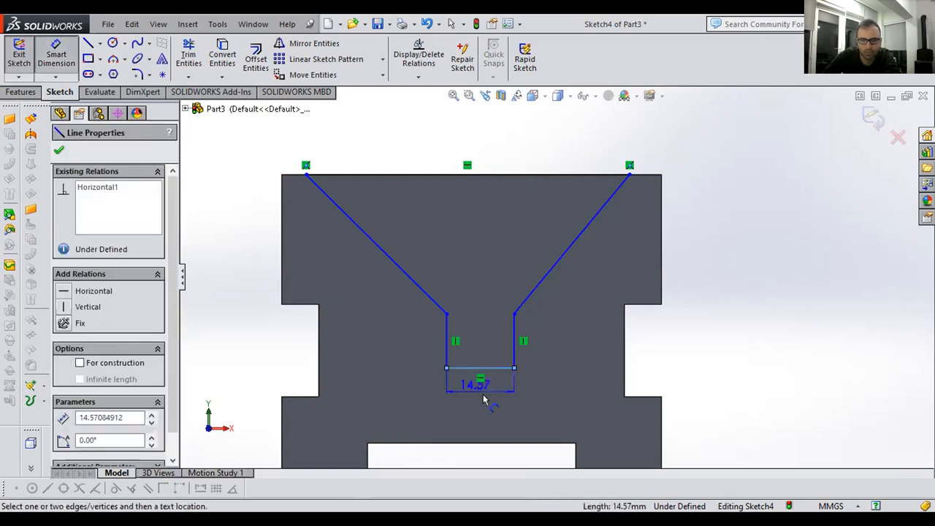
click(330, 405)
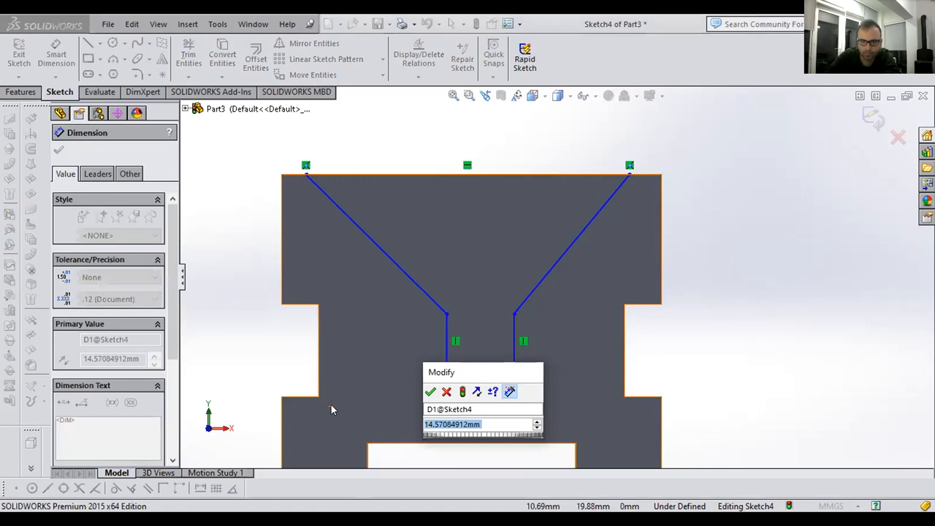
text(5)
key(Return)
- Dimension the height of the narrow slot's right side, accepting the drawn length
click(476, 348)
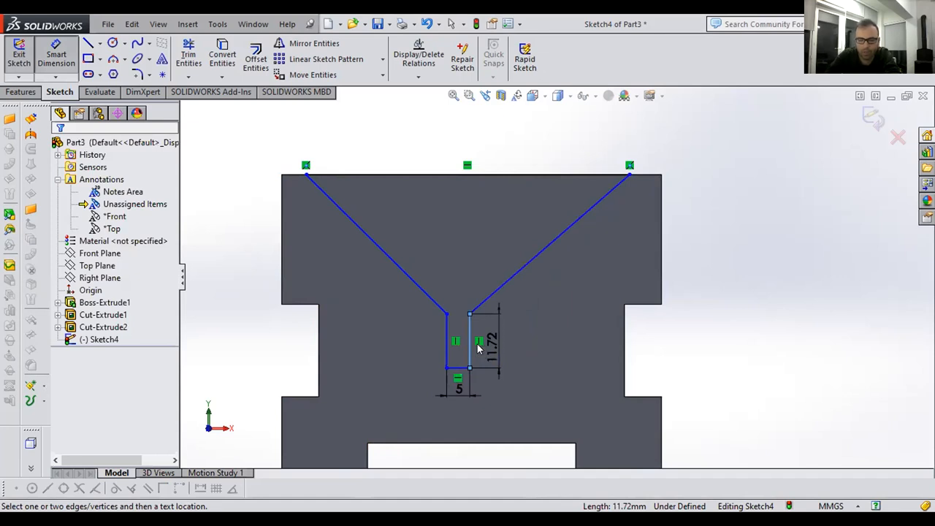
click(478, 349)
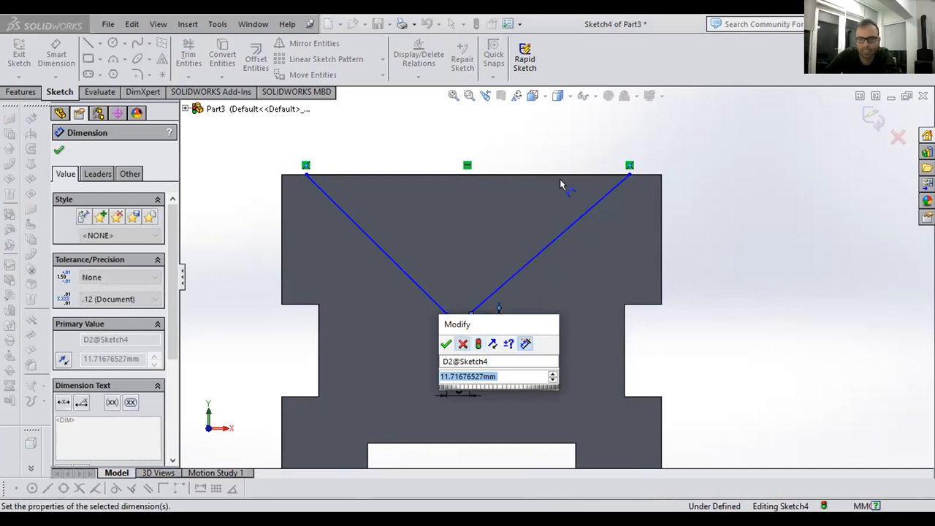
key(Return)
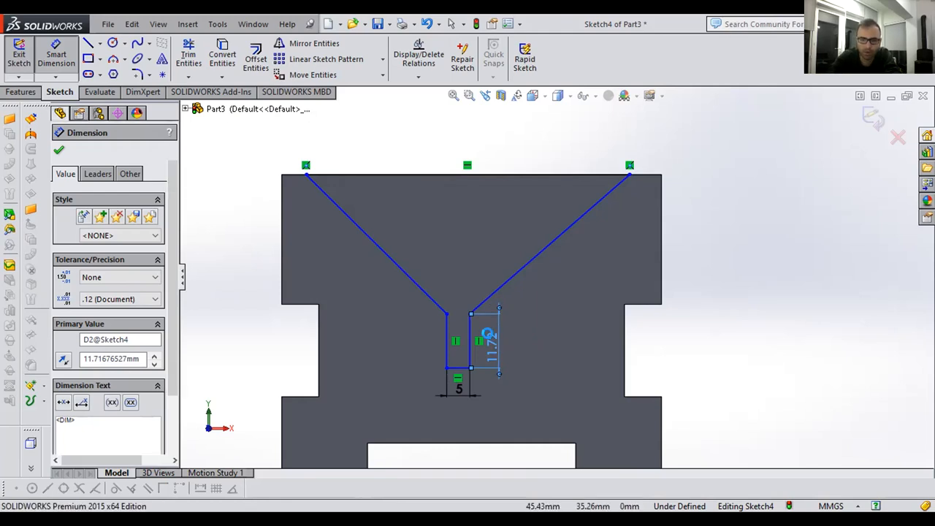
- Undo the height and width dimensions of the V profile's narrow slot
key(Delete)
key(ctrl+z)
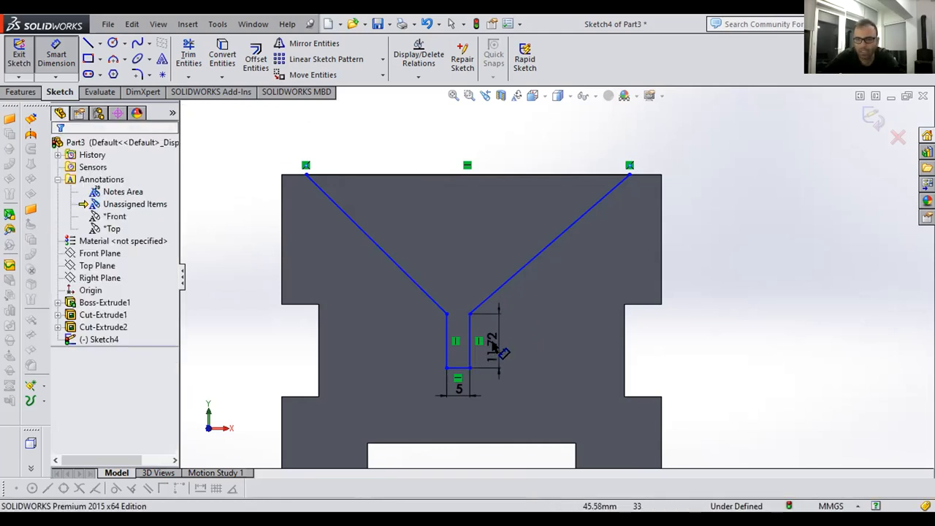
key(ctrl+z)
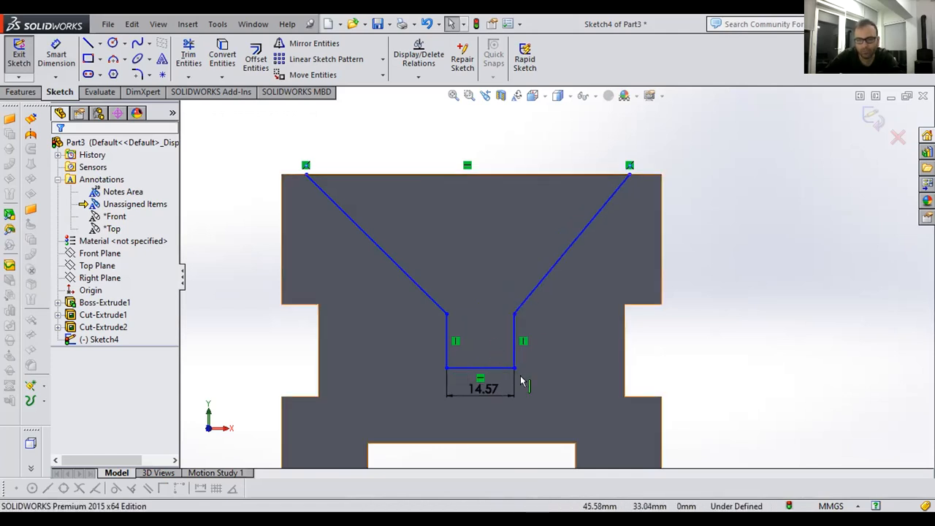
key(ctrl+z)
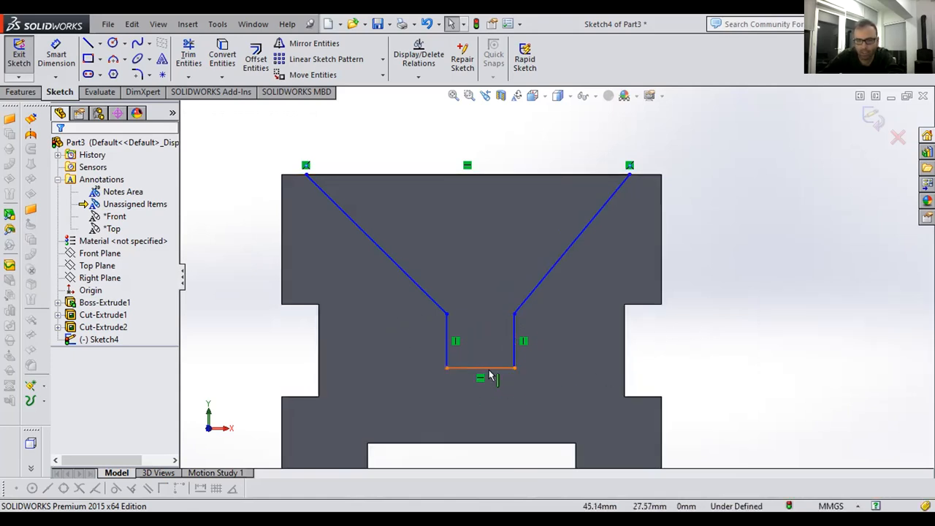
- Dimension both top corners of the V profile 3 mm from the block's nearest vertical side edges
click(56, 54)
click(306, 175)
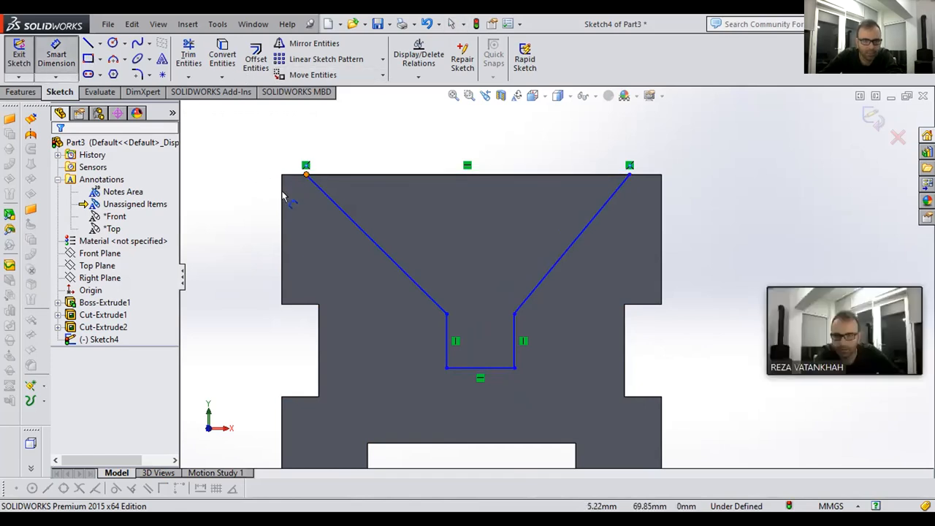
click(284, 196)
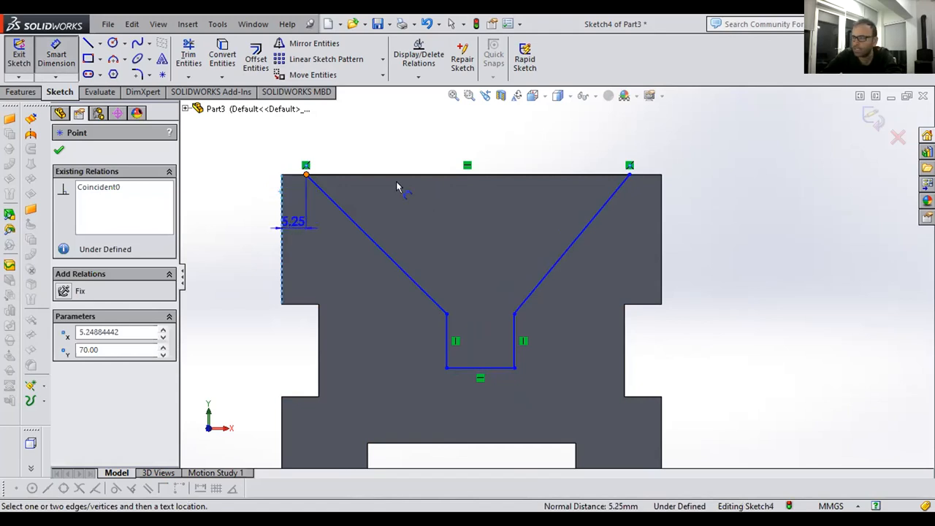
text(3)
key(Return)
click(627, 176)
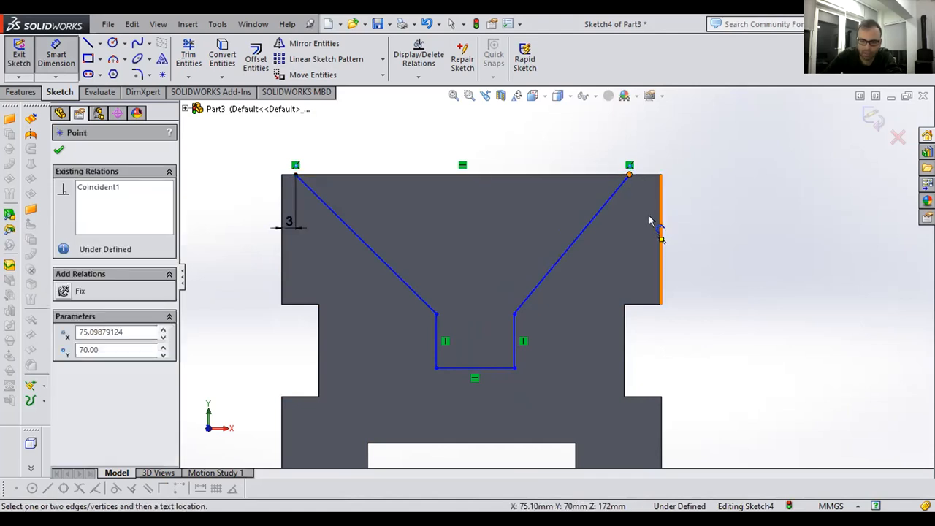
click(650, 221)
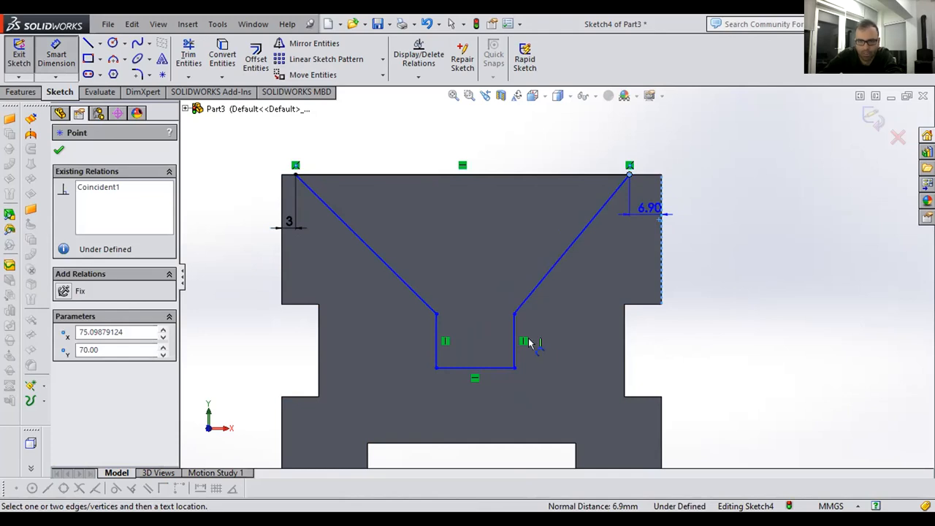
text(3)
key(Return)
- Dimension both short vertical sides of the V profile's narrow slot as 3 mm
click(572, 343)
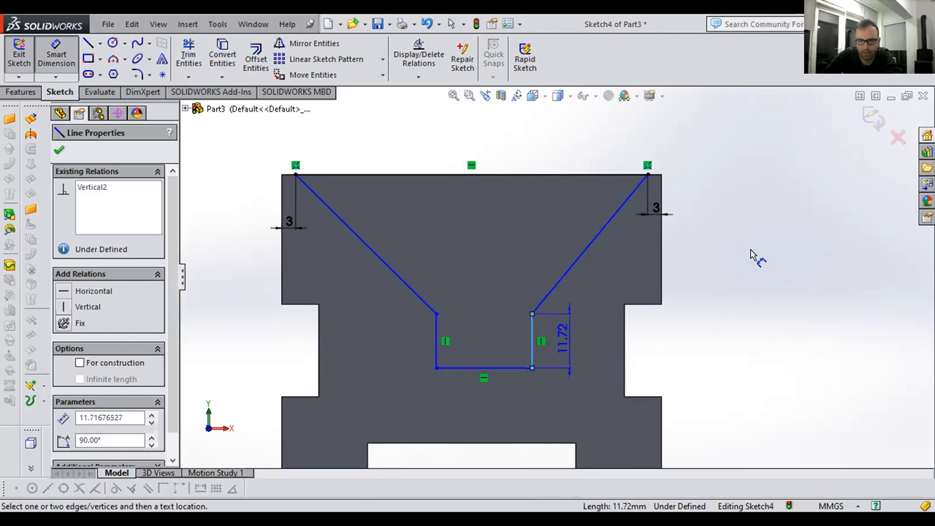
text(3)
key(Return)
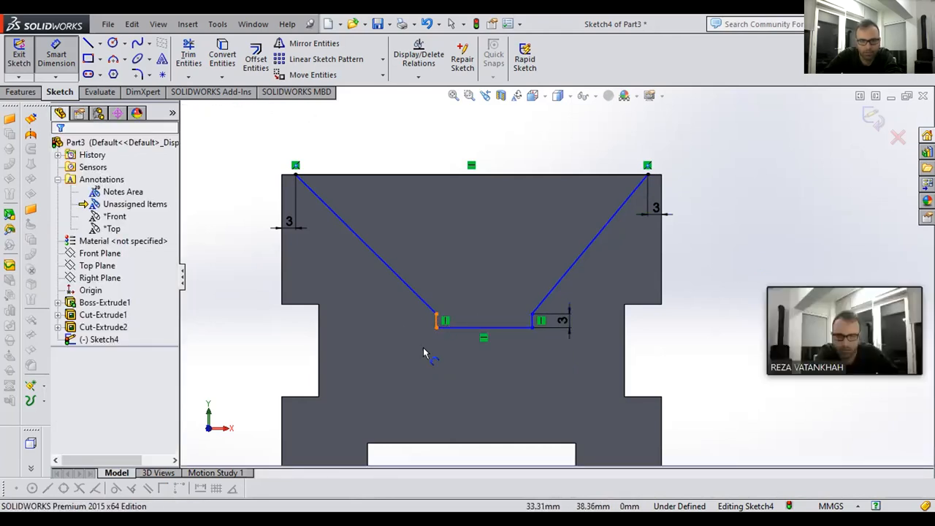
click(423, 353)
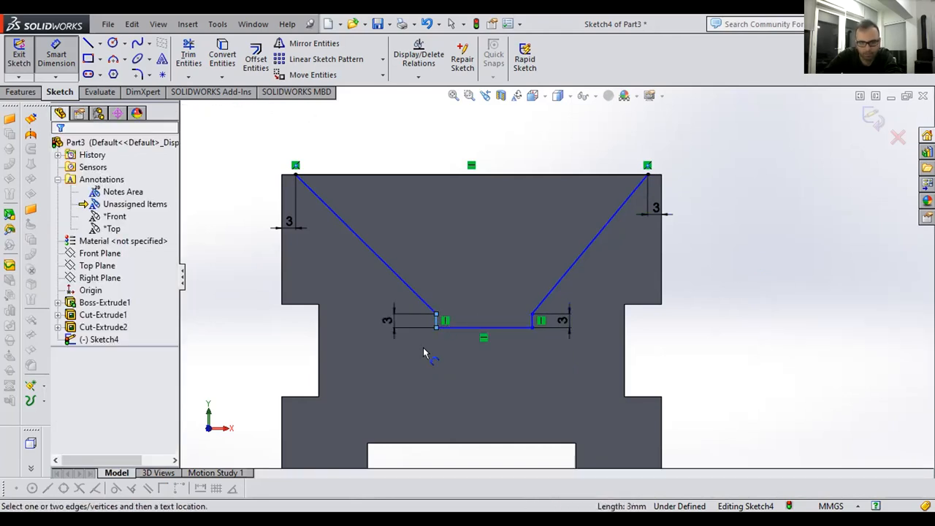
click(344, 309)
click(723, 344)
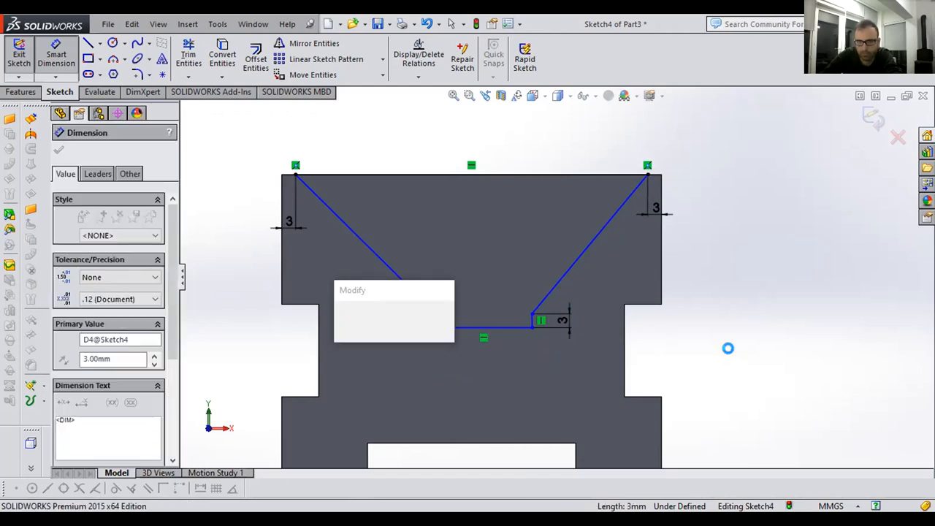
- Dimension the bottom line of the V profile's narrow slot as 5 mm wide and finish dimensioning
click(544, 336)
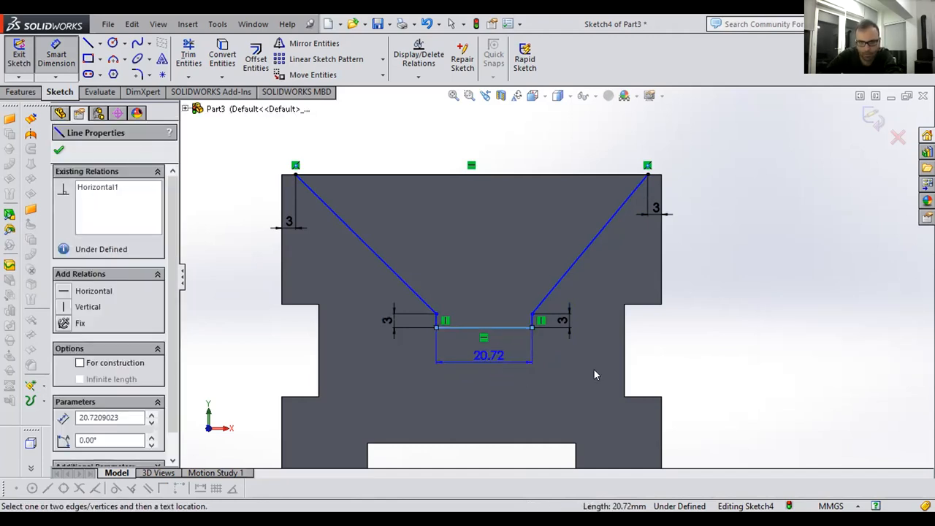
text(5)
key(Return)
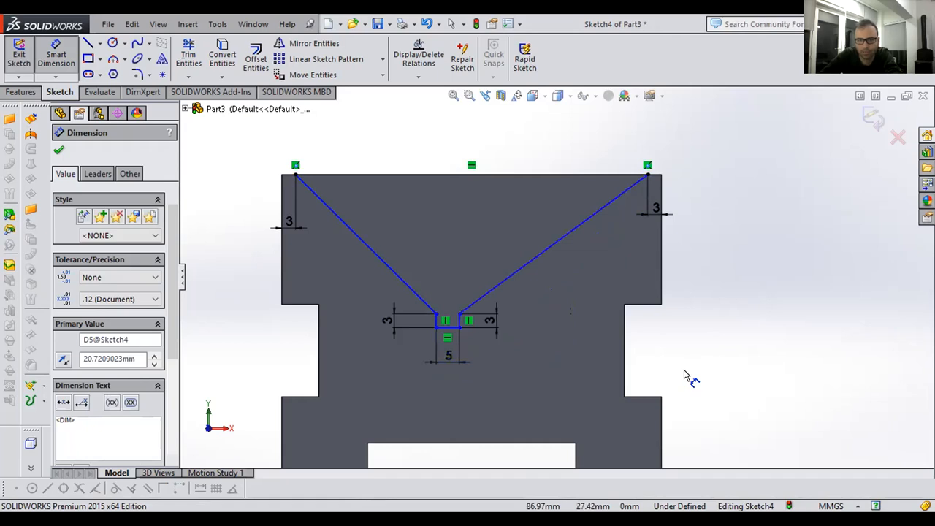
key(Escape)
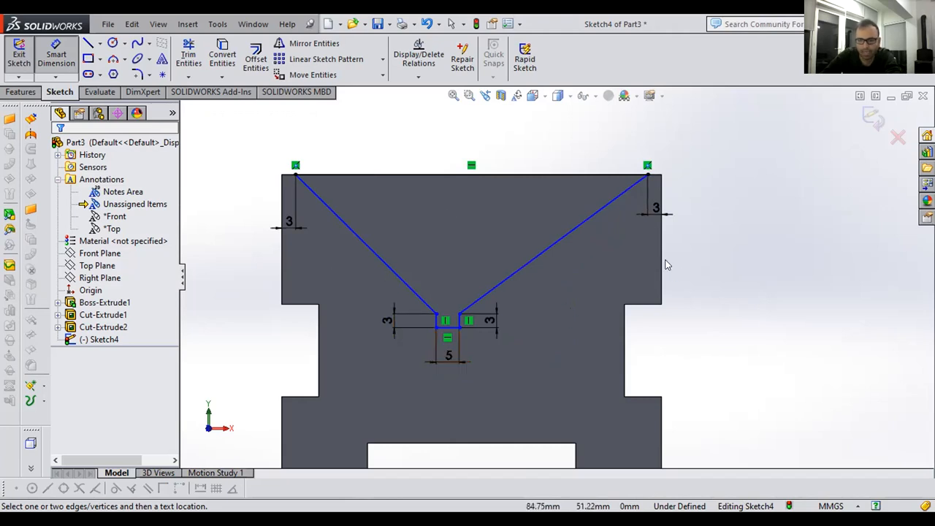
key(Escape)
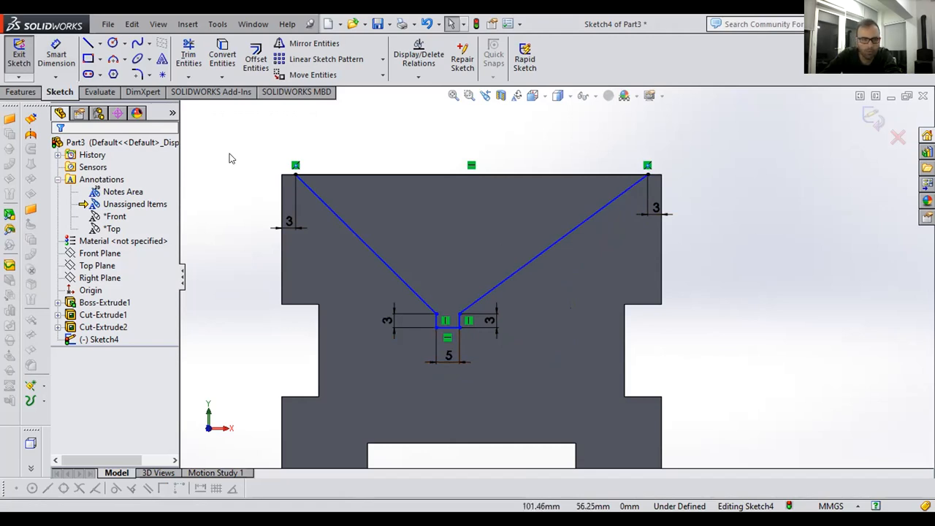
- Dimension the angle between the V profile's two inclined lines as 90 degrees
click(62, 52)
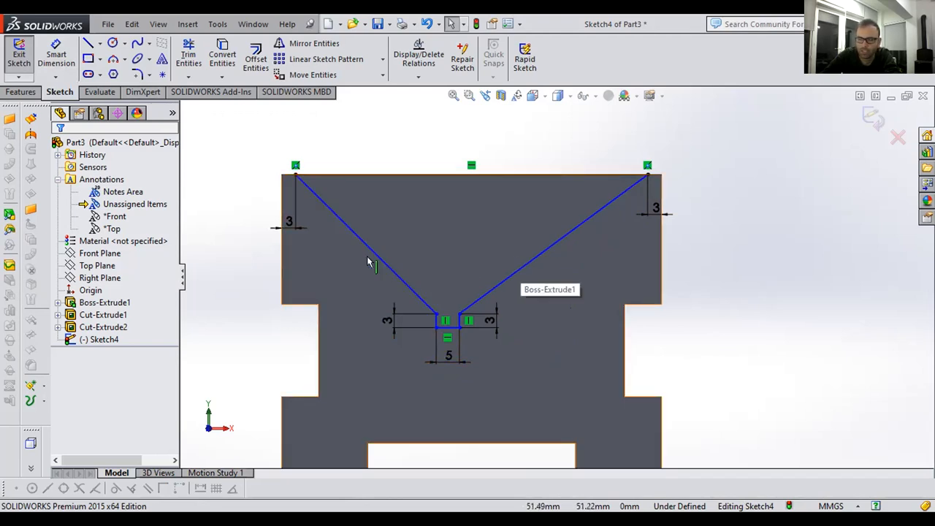
click(47, 53)
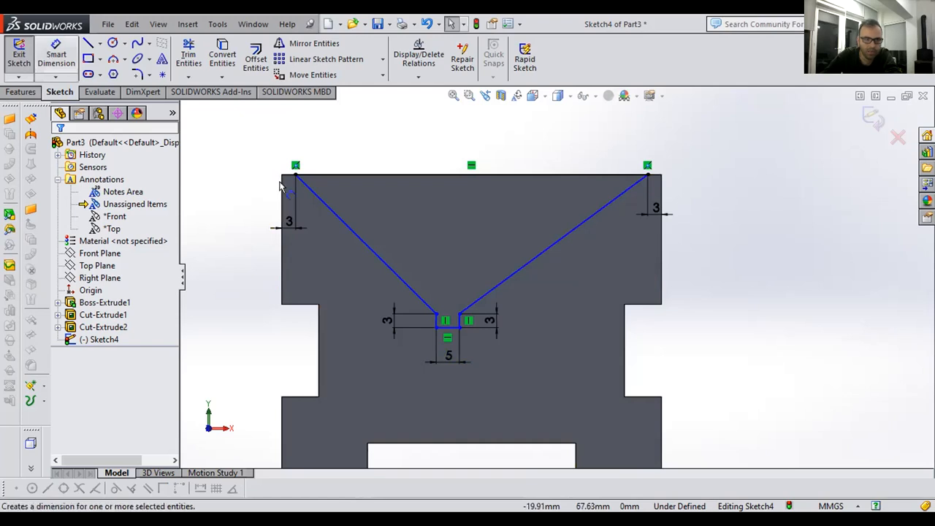
click(538, 256)
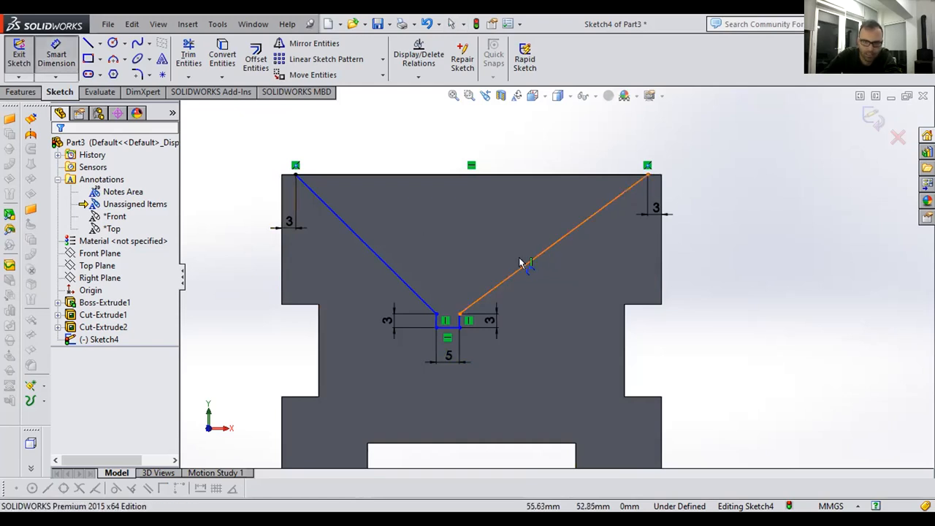
click(375, 255)
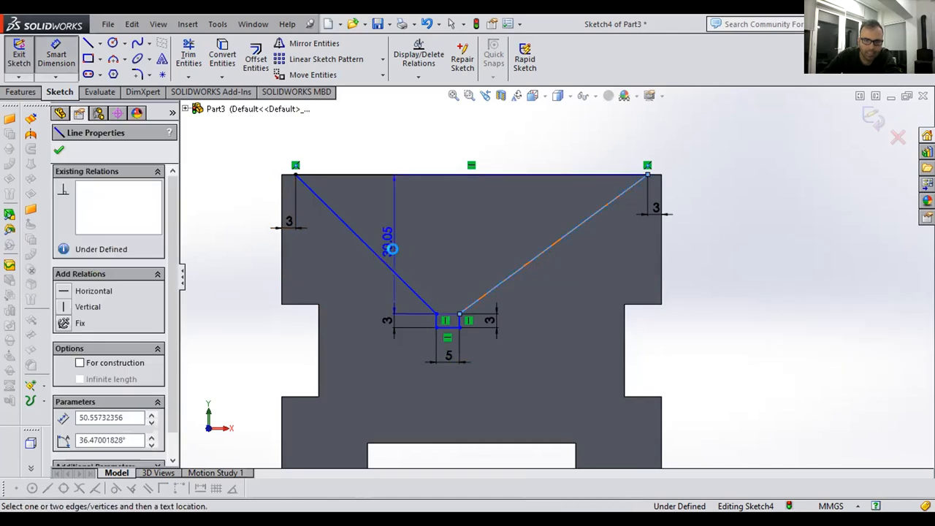
click(449, 238)
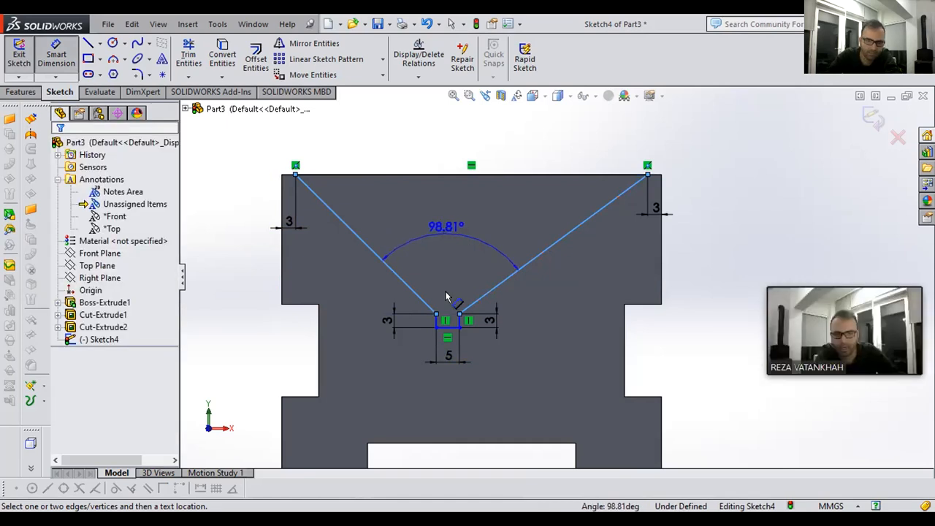
click(446, 292)
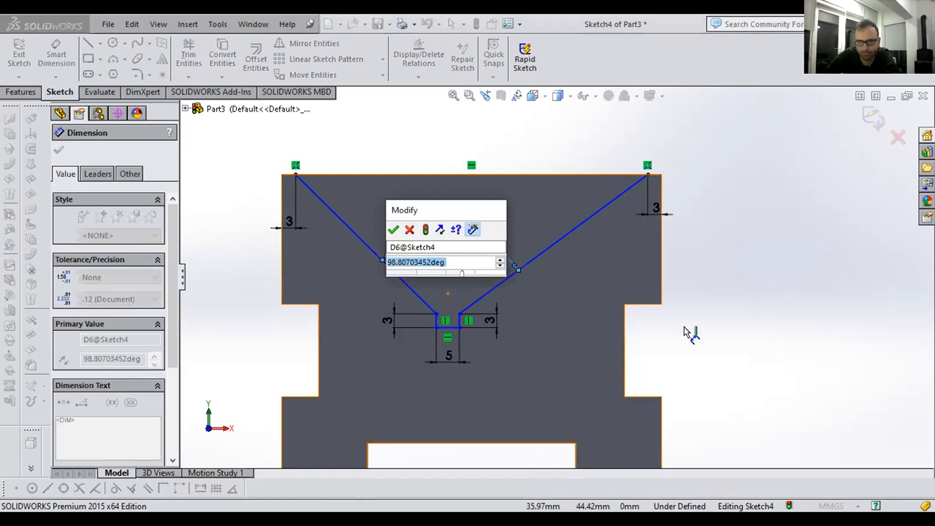
text(90)
key(Return)
click(607, 383)
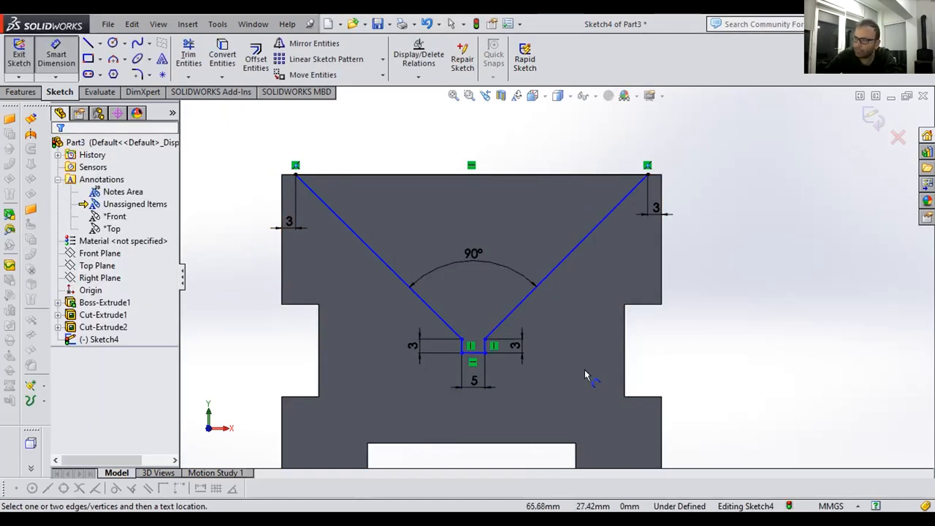
click(456, 336)
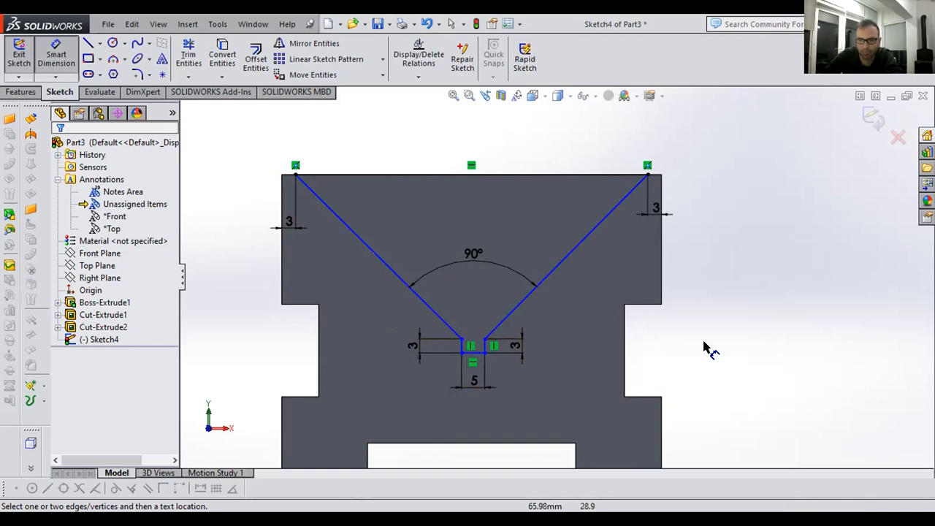
key(Escape)
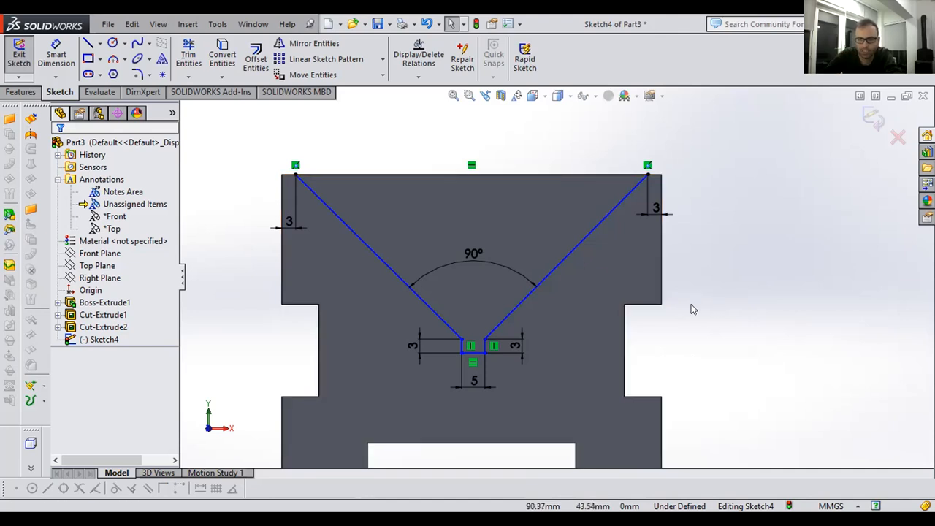
- Add an Equal relation between the two inclined lines of the V profile
click(575, 253)
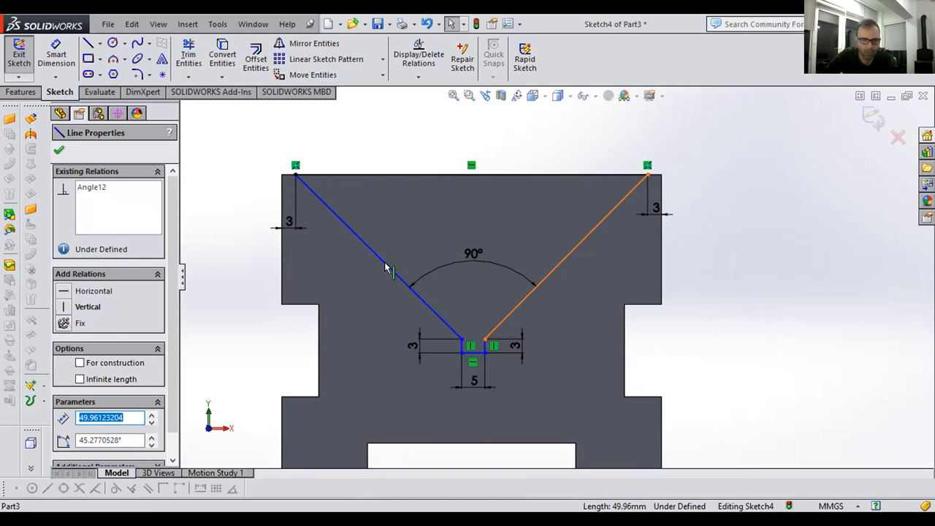
drag(385, 263, 364, 305)
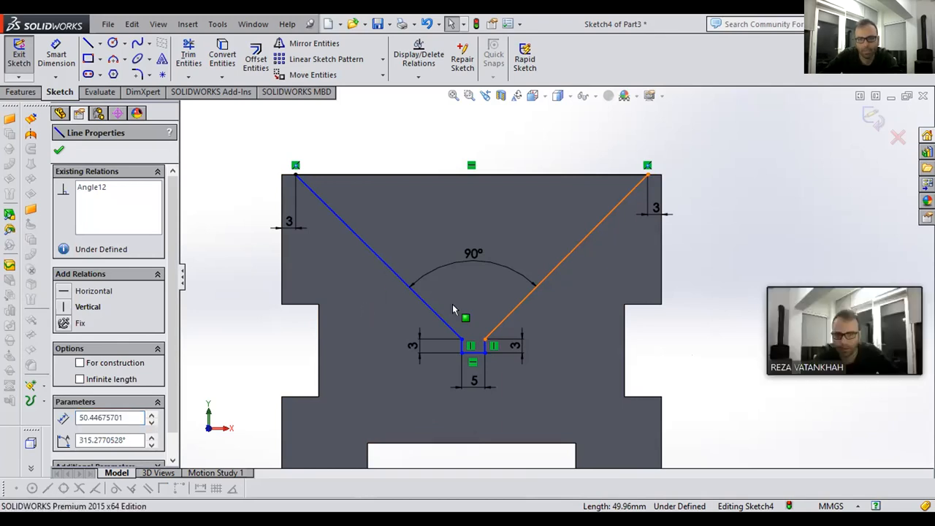
ctrl+click(539, 285)
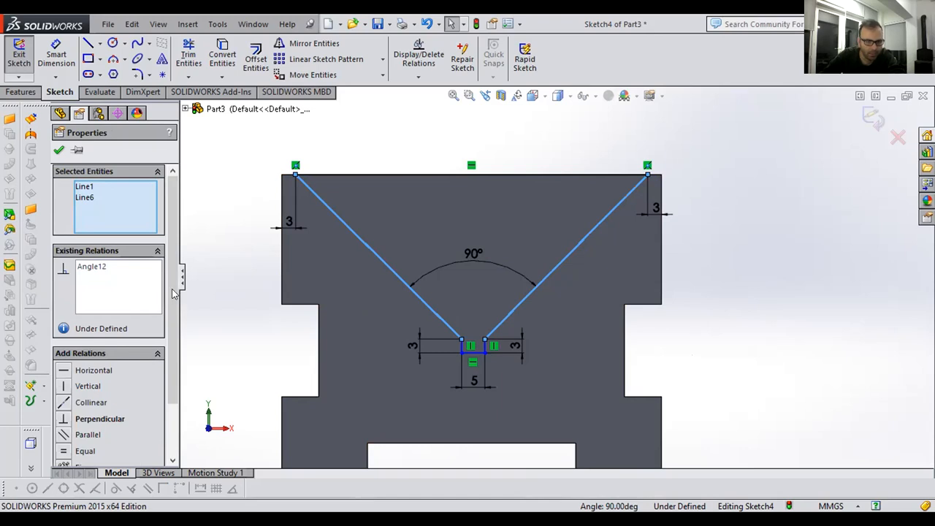
scroll(144, 335, down, 2)
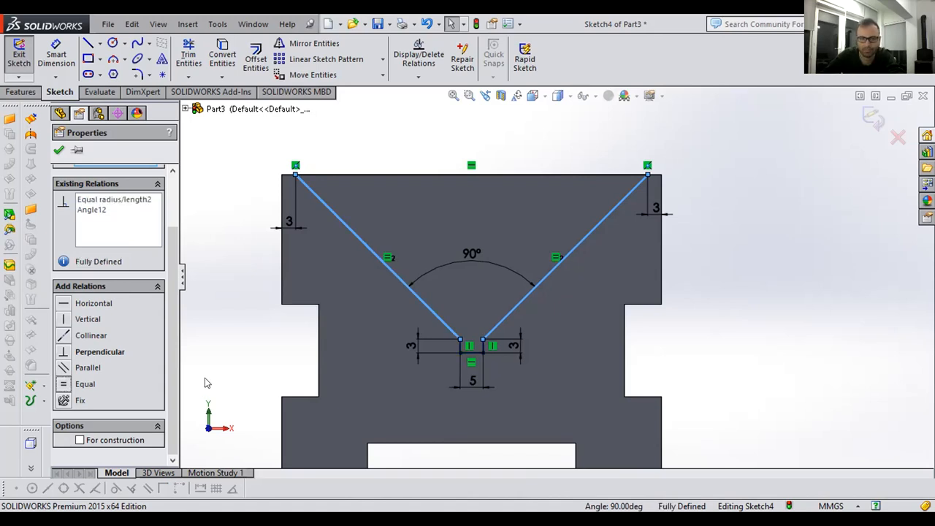
click(58, 149)
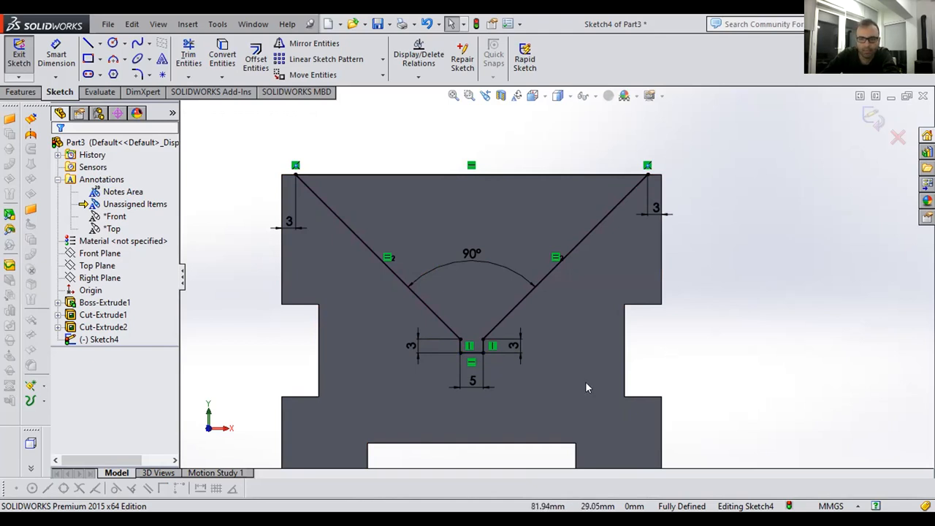
- Cut the V profile through the whole block with an Extruded Cut set to Through All
key(ctrl+7)
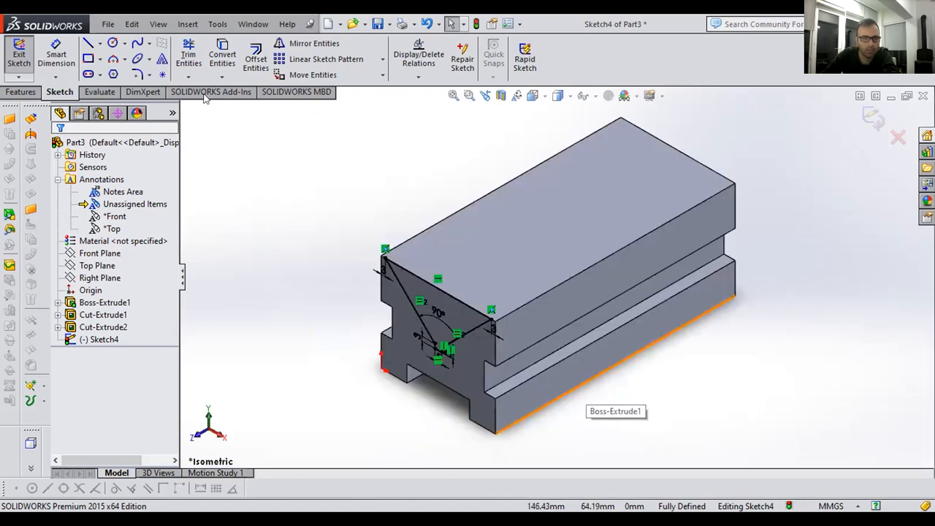
click(22, 93)
click(201, 55)
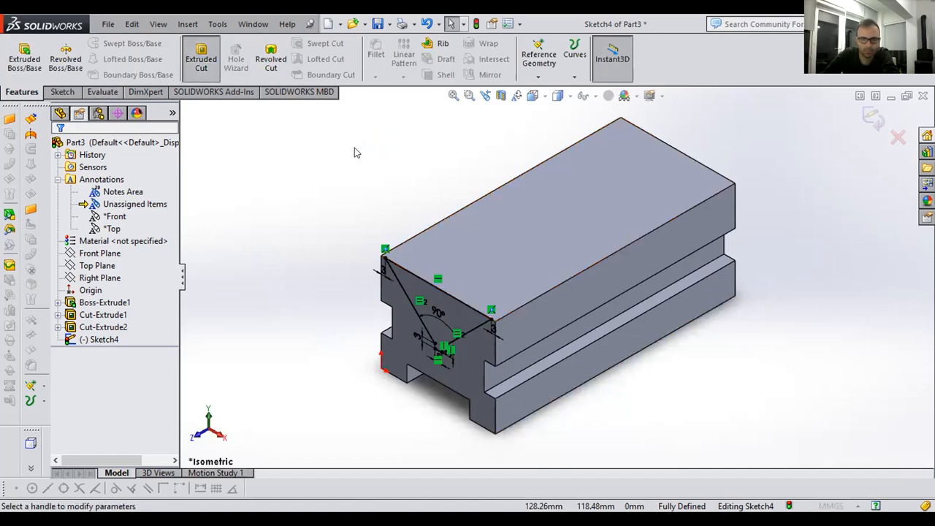
click(115, 234)
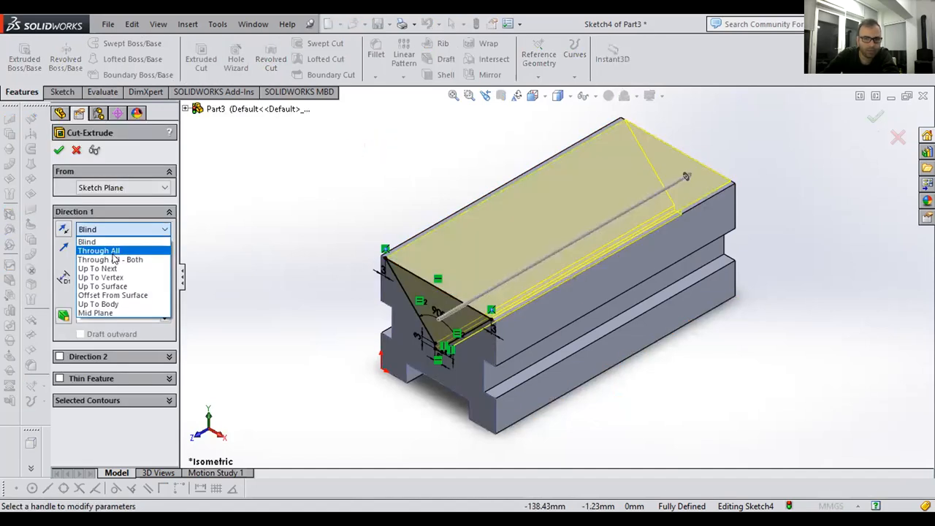
click(113, 252)
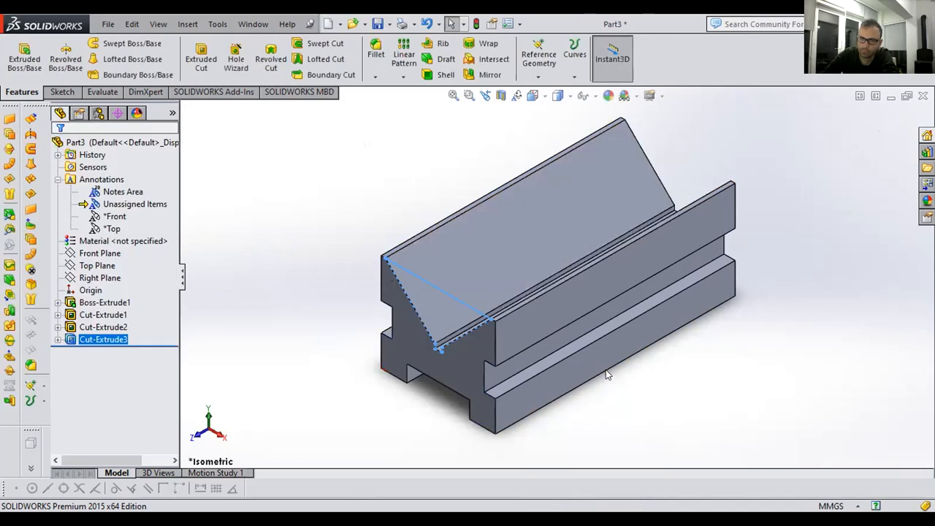
click(583, 392)
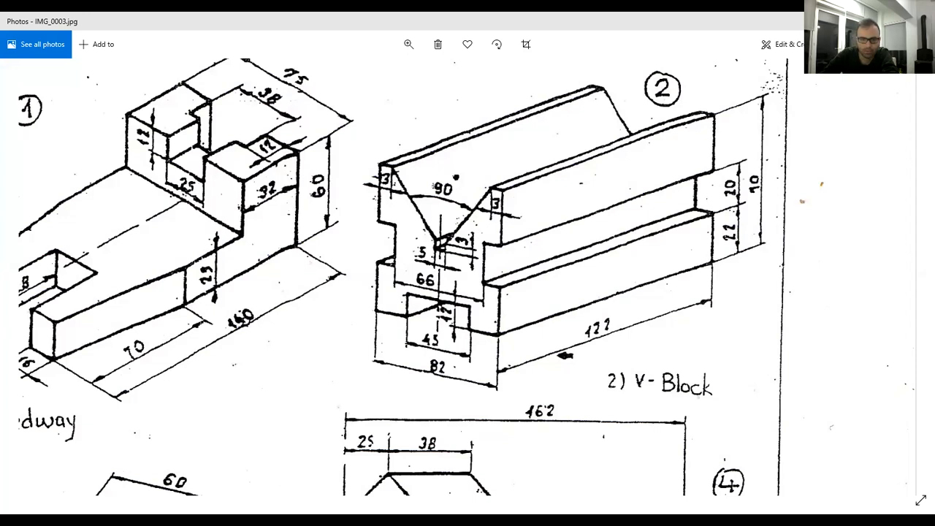
- Minimise the finished V-block part and create a new part document for the sheet's 162 mm long part
mouse_move(313, 334)
mouse_down()
mouse_move(453, 190)
mouse_move(450, 147)
mouse_move(371, 177)
mouse_move(286, 132)
mouse_up()
scroll(286, 132, down, 3)
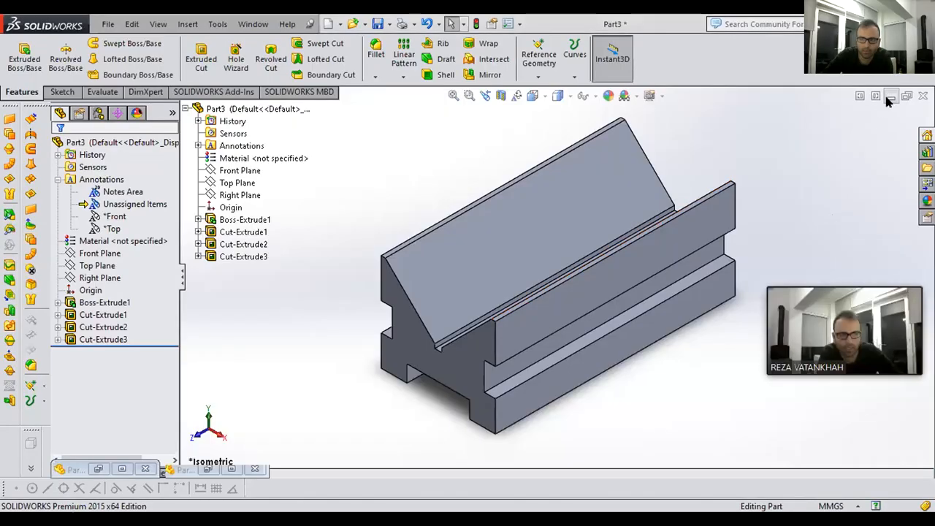
click(891, 95)
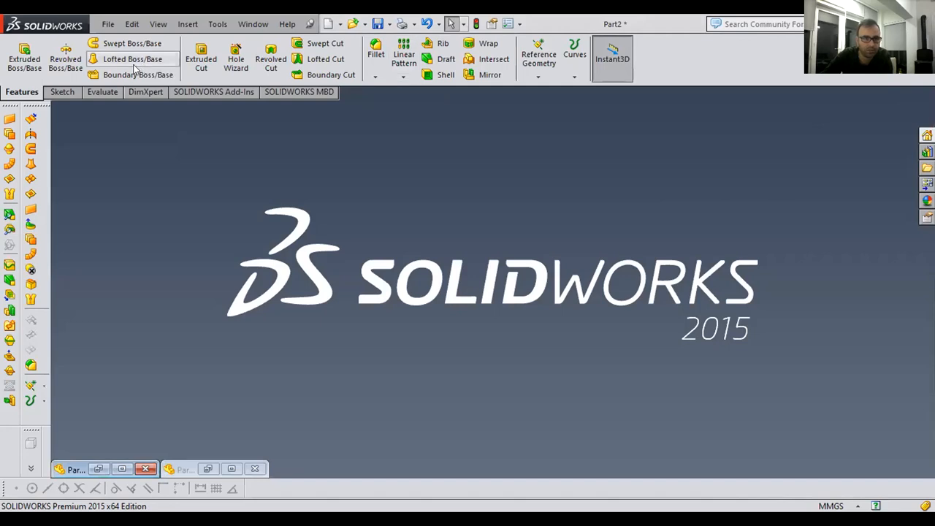
click(108, 23)
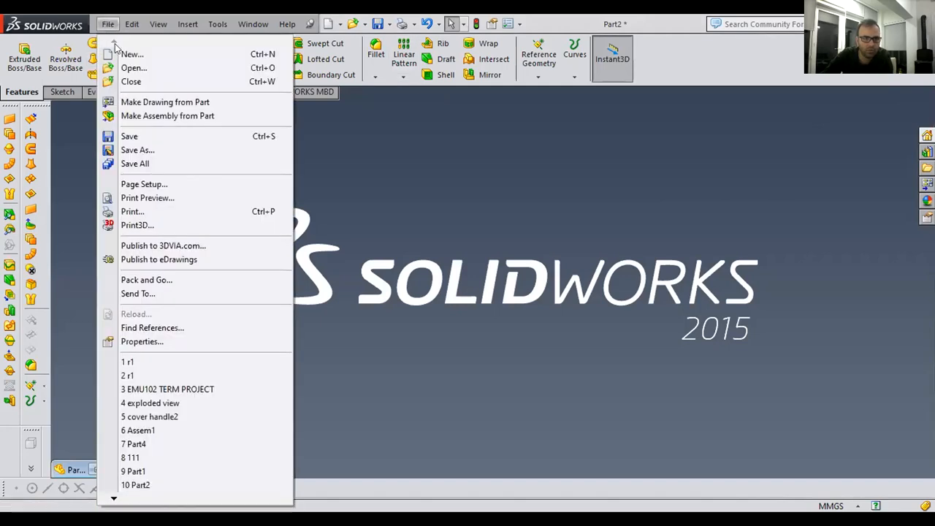
click(130, 55)
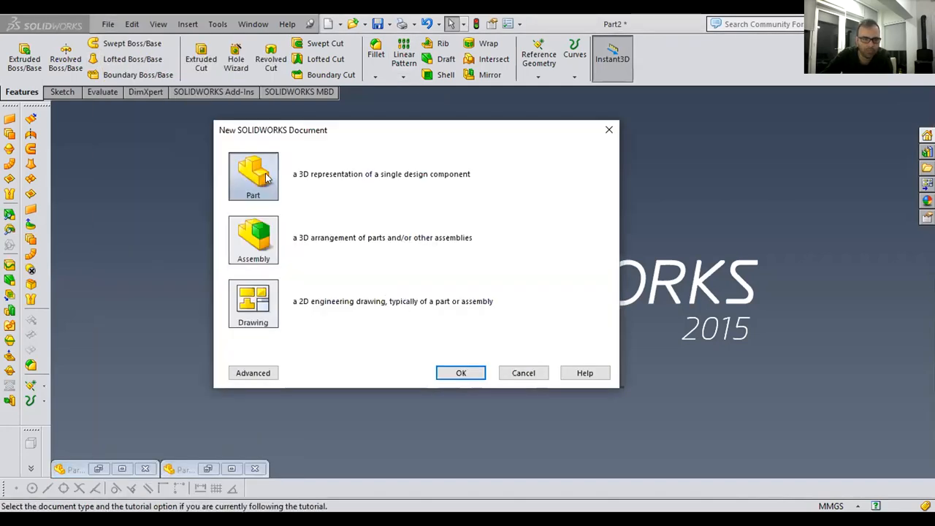
click(472, 375)
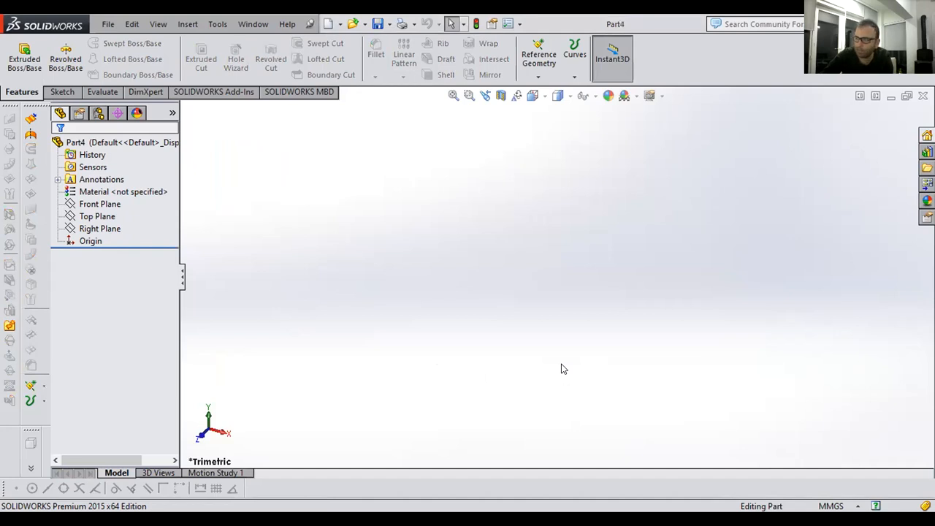
- Sketch a corner rectangle of about 147 x 97 mm on the Right Plane, starting from the origin
click(86, 205)
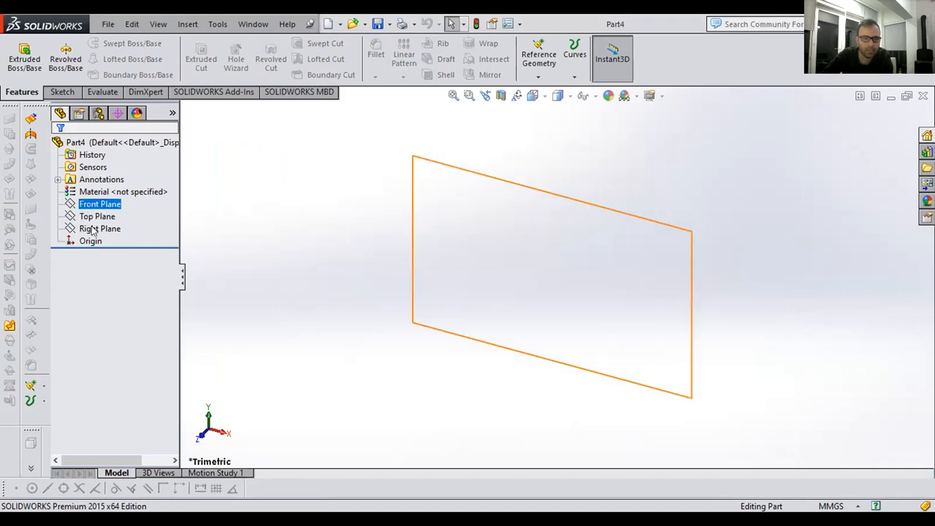
click(94, 231)
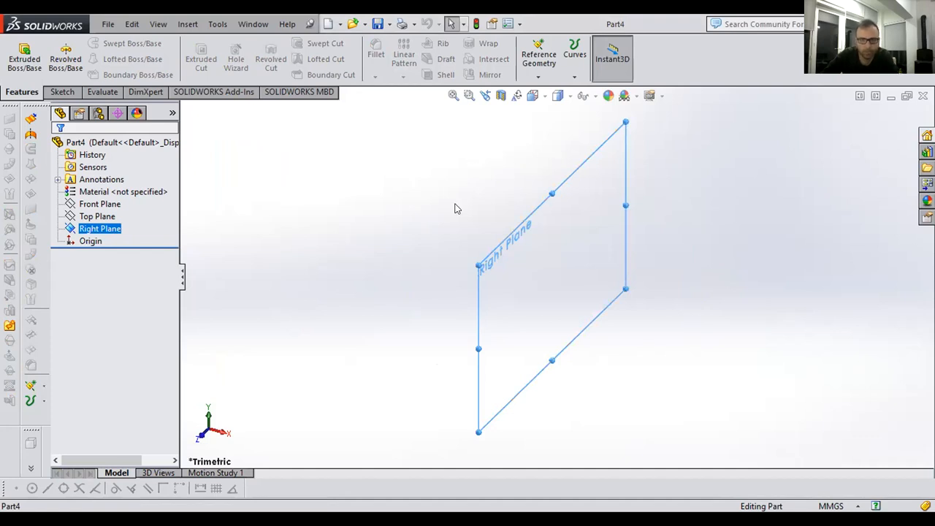
key(space)
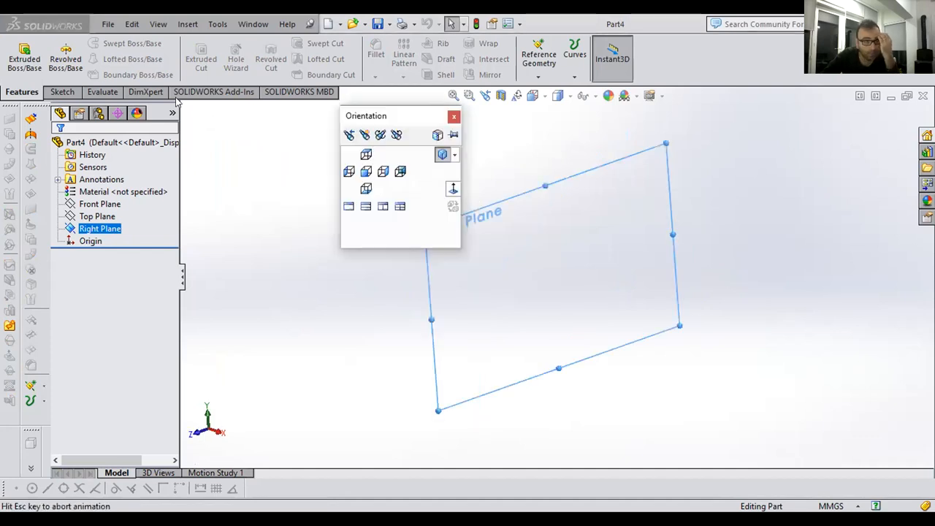
click(61, 92)
click(88, 59)
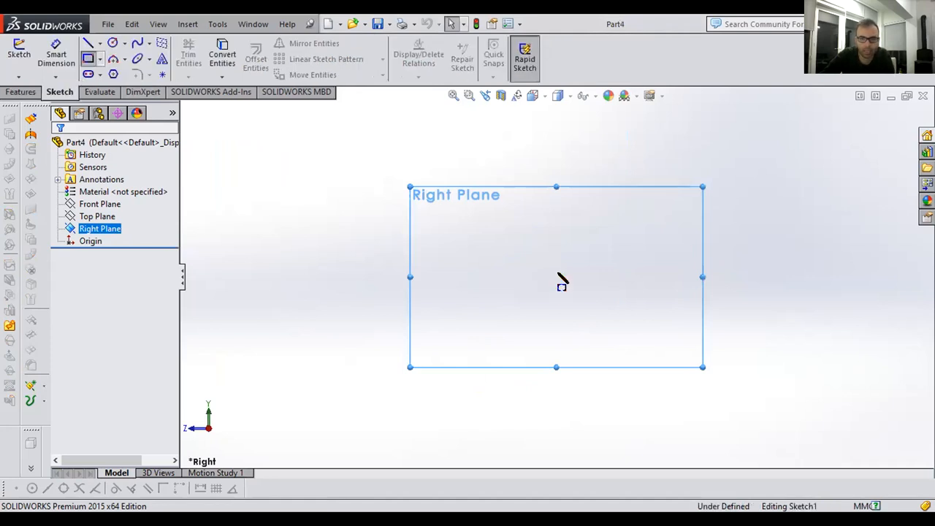
click(798, 131)
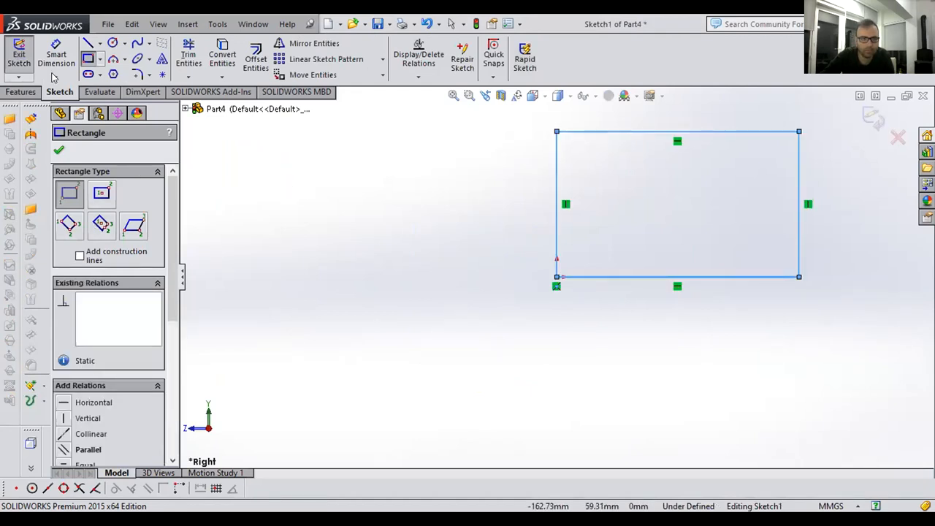
key(Escape)
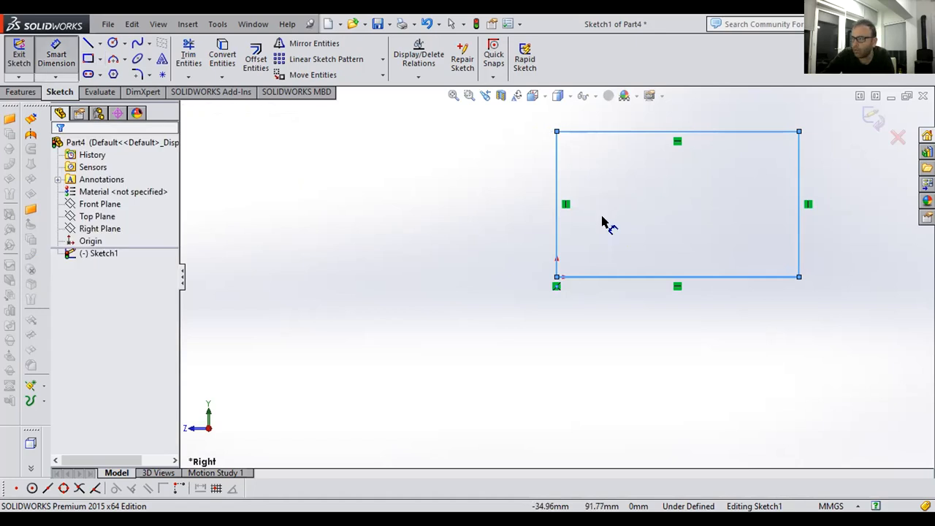
key(Escape)
- Dimension the rectangle as 162 mm long and 96 mm high
click(712, 278)
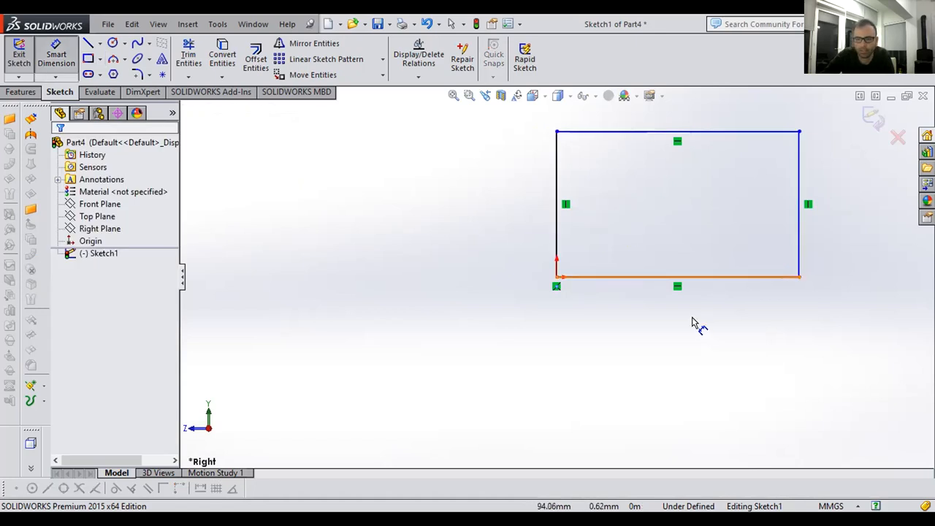
click(700, 320)
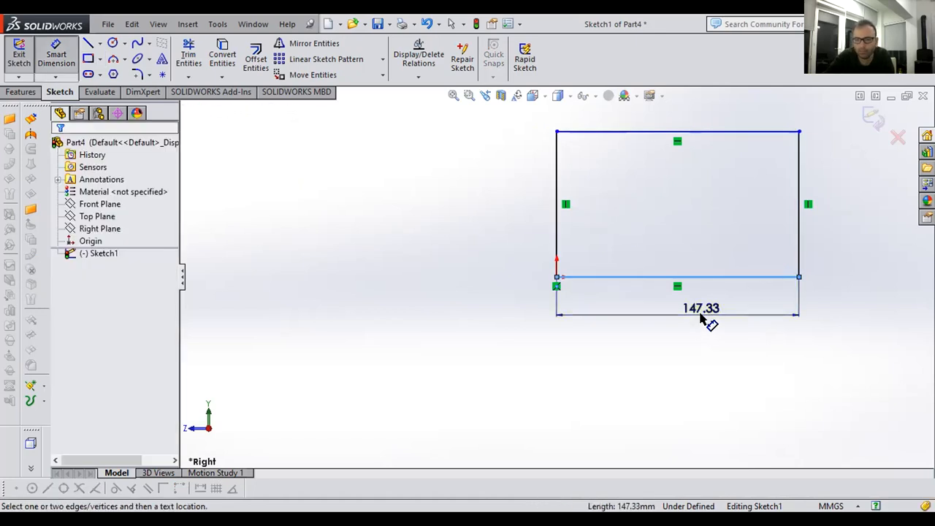
click(700, 314)
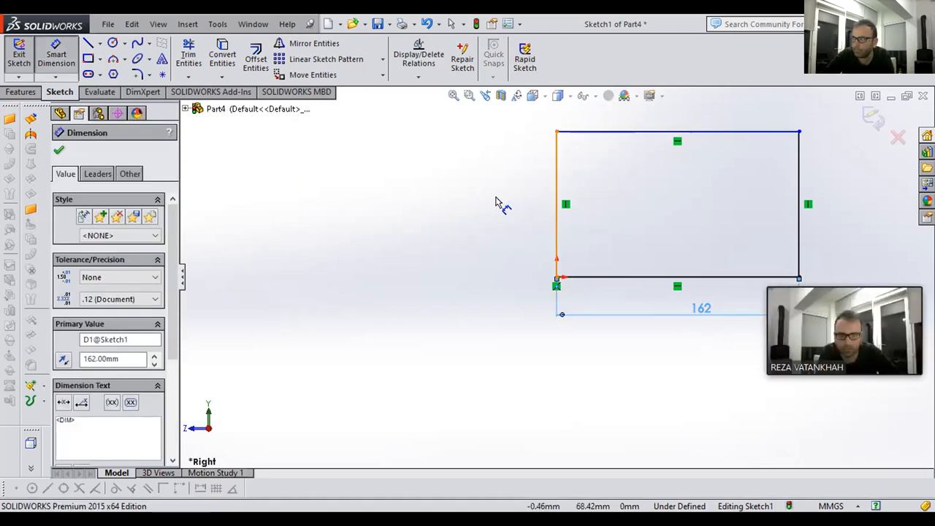
click(556, 205)
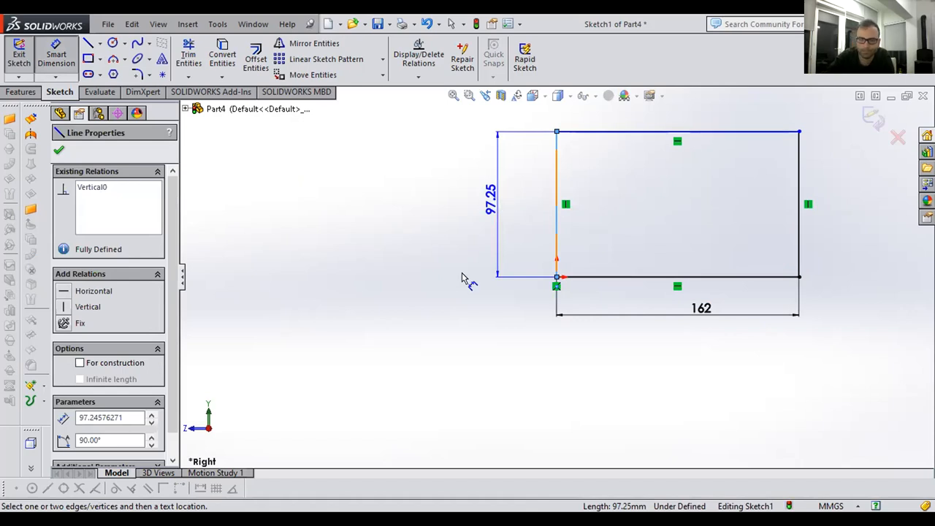
text(96)
key(Return)
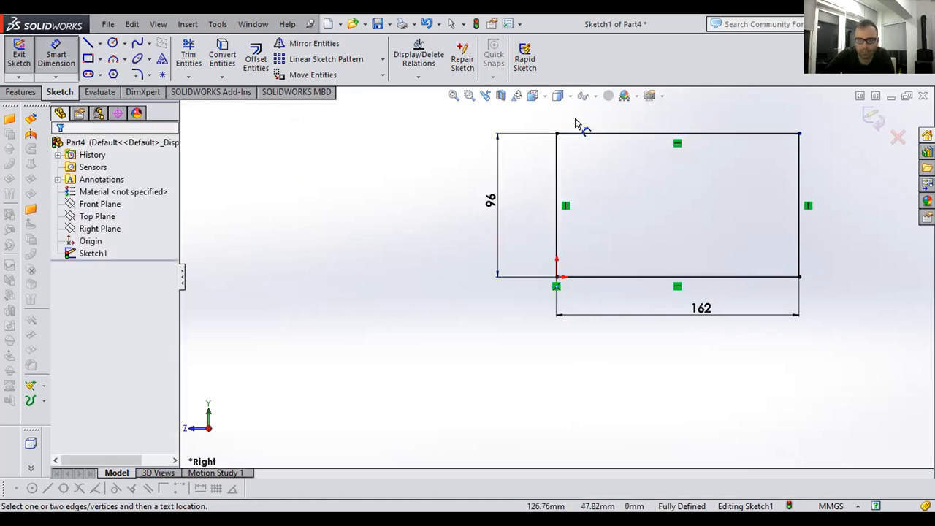
- Extrude the 162 x 96 mm rectangle as a boss with a Blind depth of 25 mm
click(533, 95)
click(604, 165)
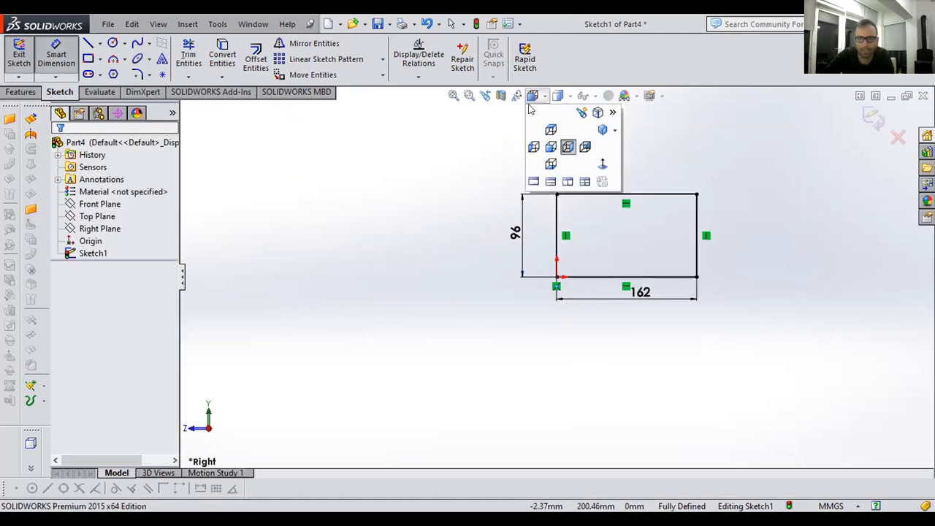
key(space)
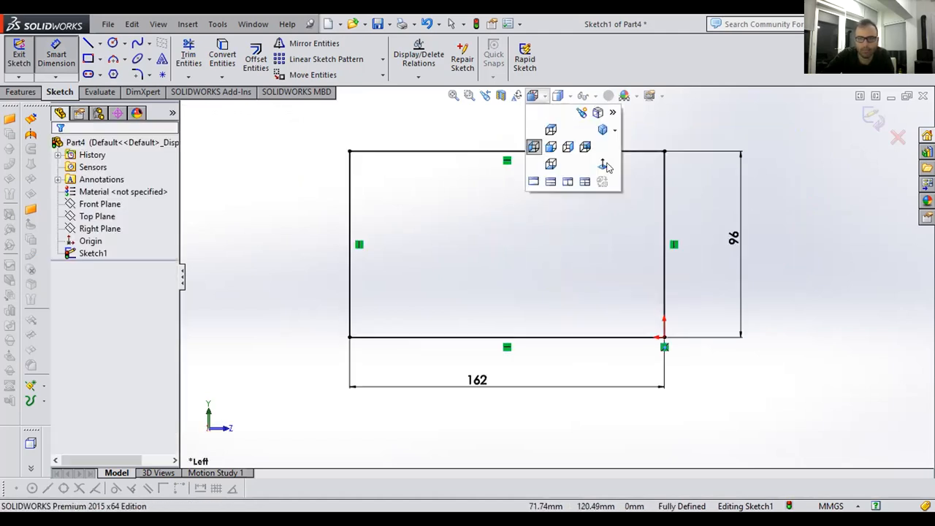
click(597, 221)
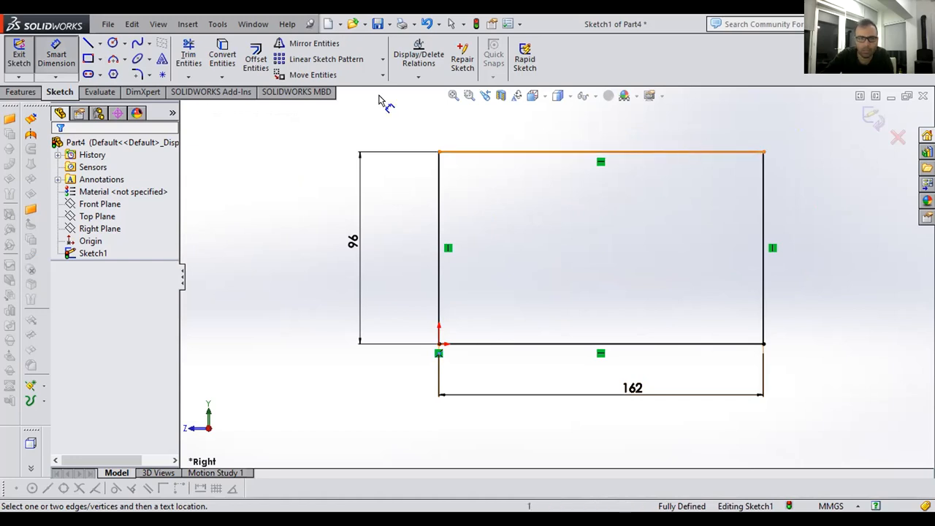
click(16, 92)
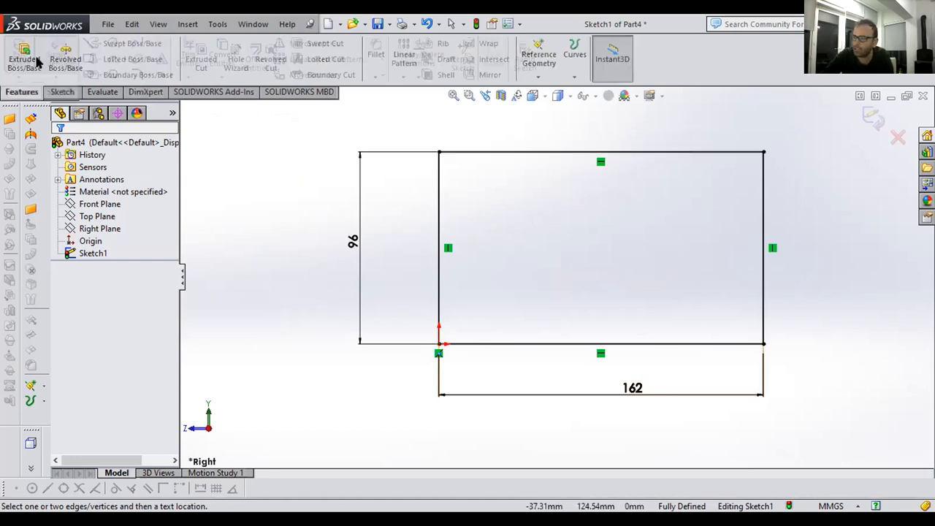
click(38, 63)
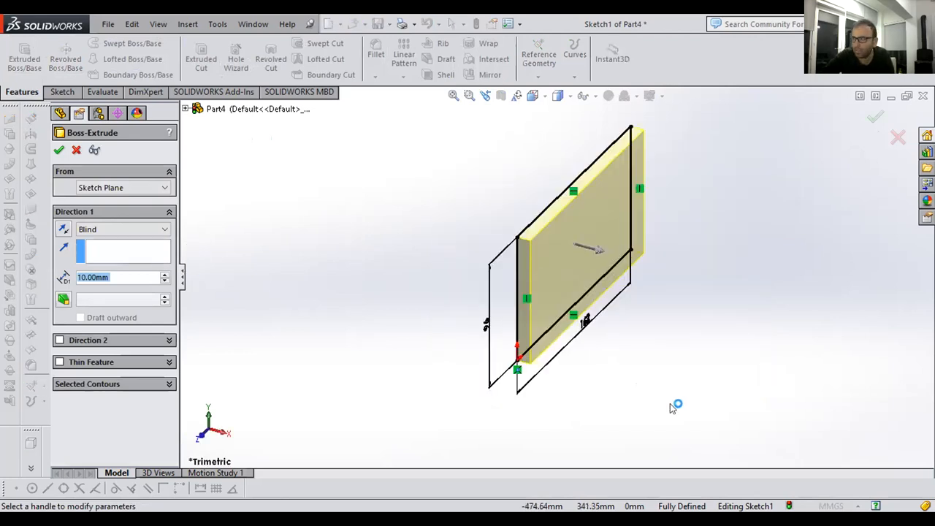
text(25)
key(Return)
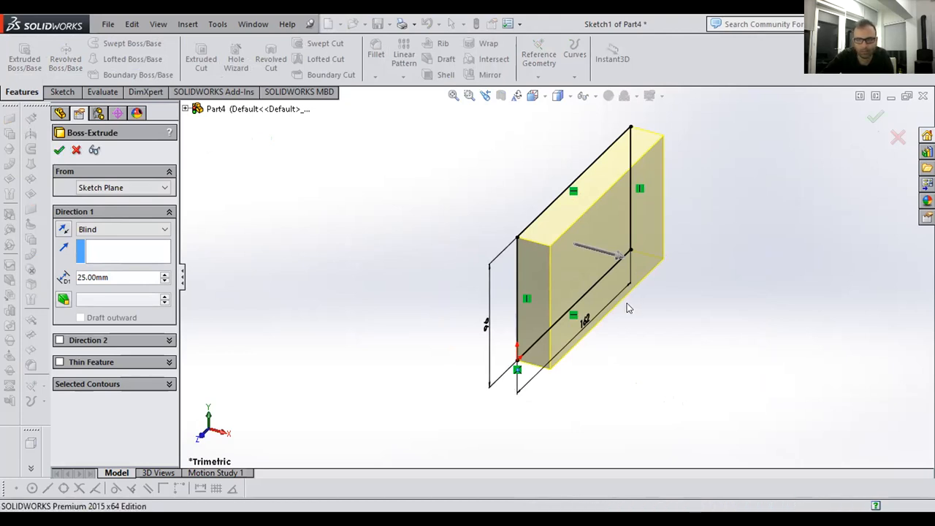
key(Return)
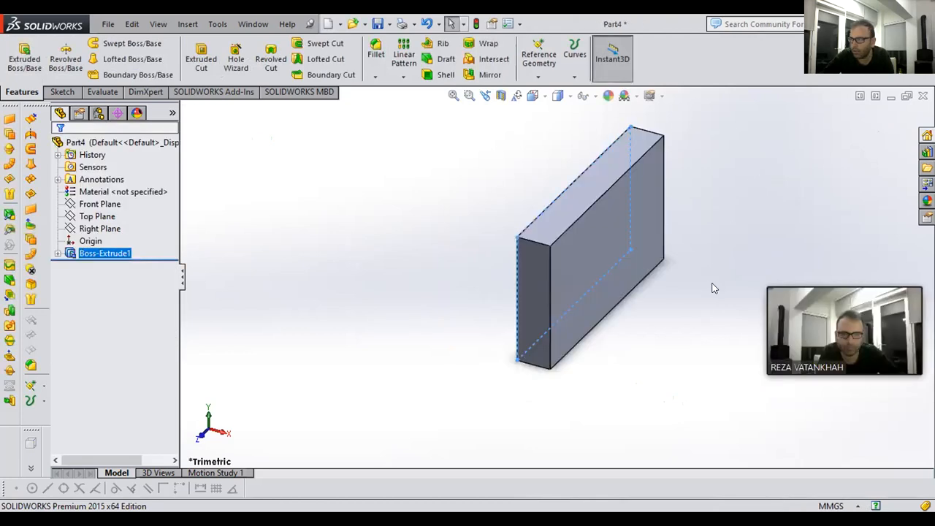
click(708, 282)
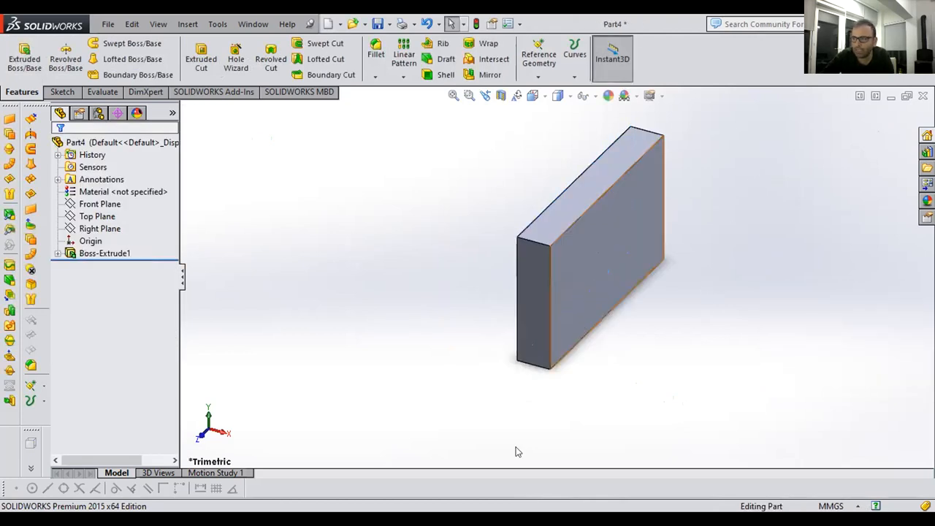
- Sketch a corner rectangle of about 104 x 26 mm on the block's large front face, starting from its upper-right corner
key(space)
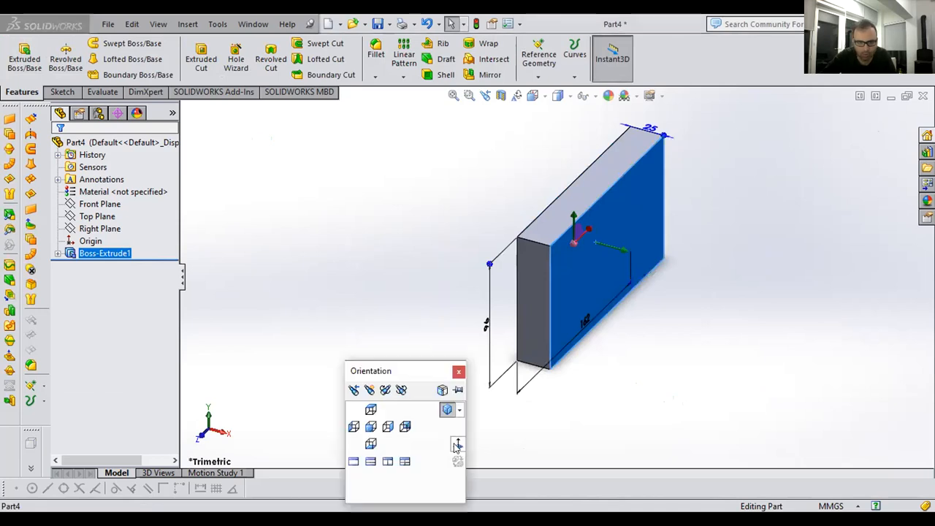
click(458, 443)
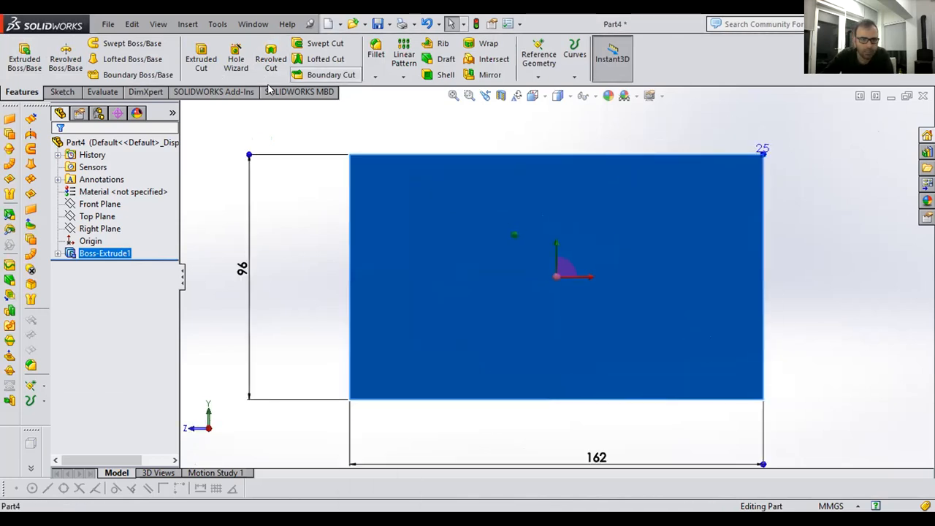
click(61, 91)
click(88, 59)
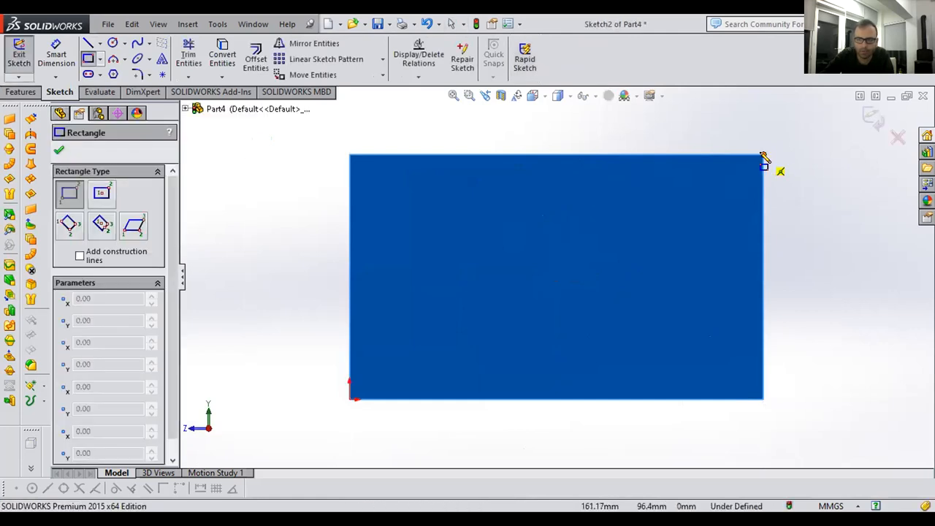
click(763, 155)
click(499, 220)
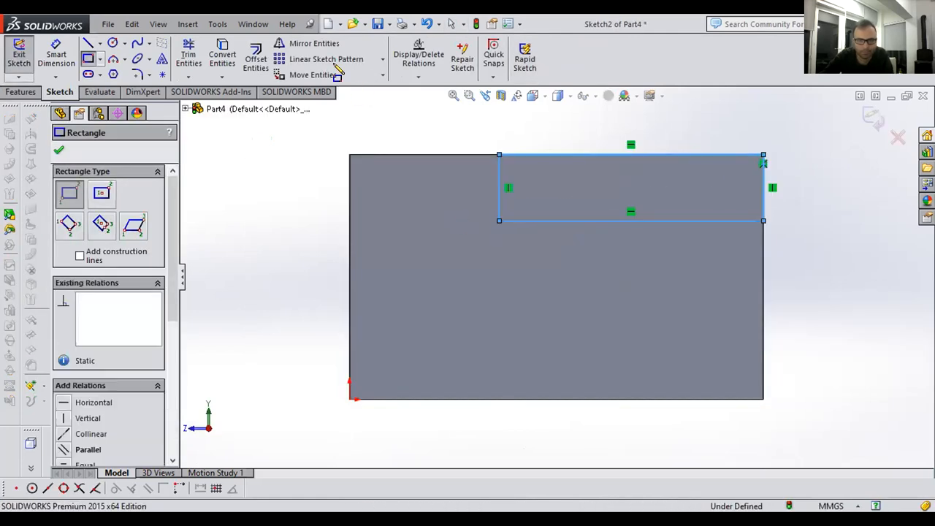
- Dimension the height of the corner rectangle's vertical line as 96-76, giving 20 mm
click(88, 59)
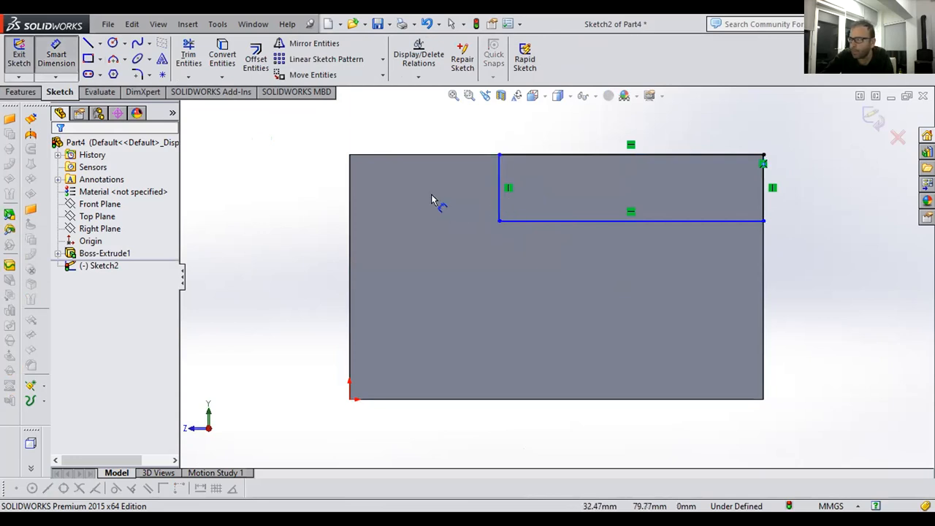
click(469, 197)
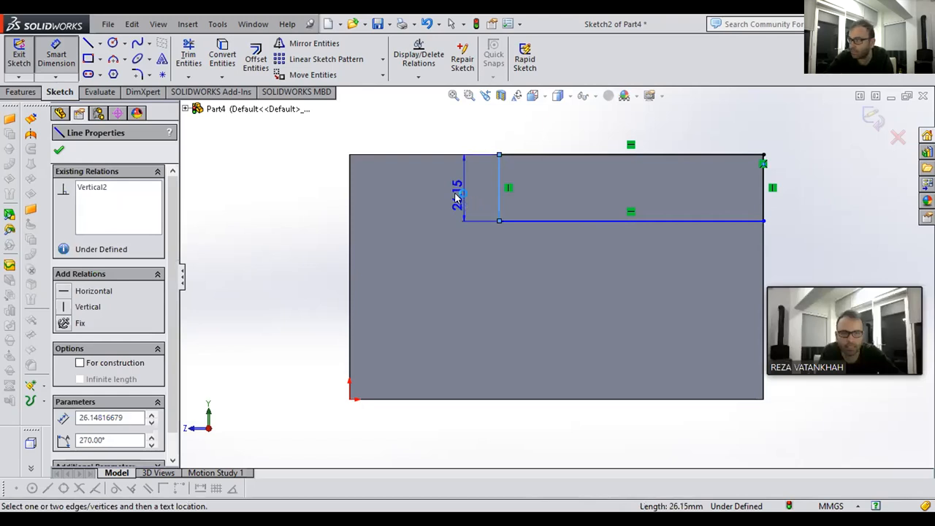
click(456, 197)
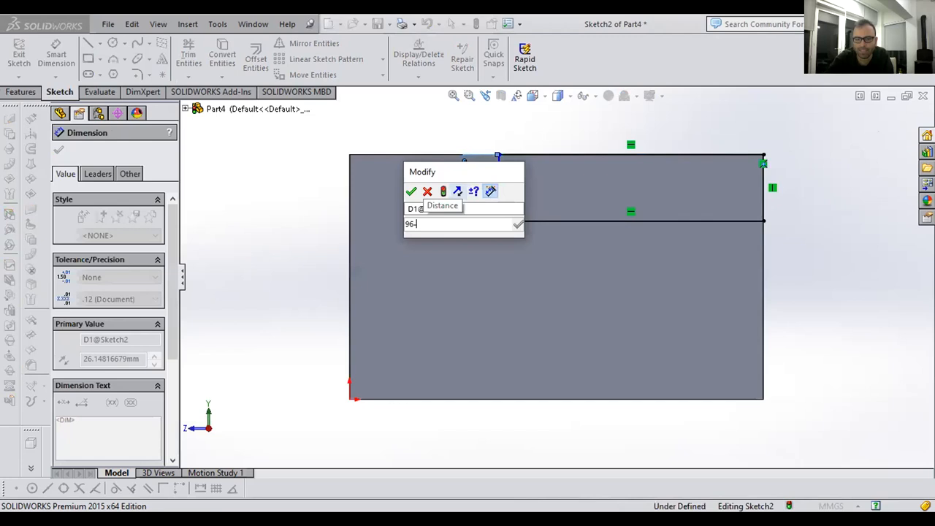
text(96-76)
click(411, 192)
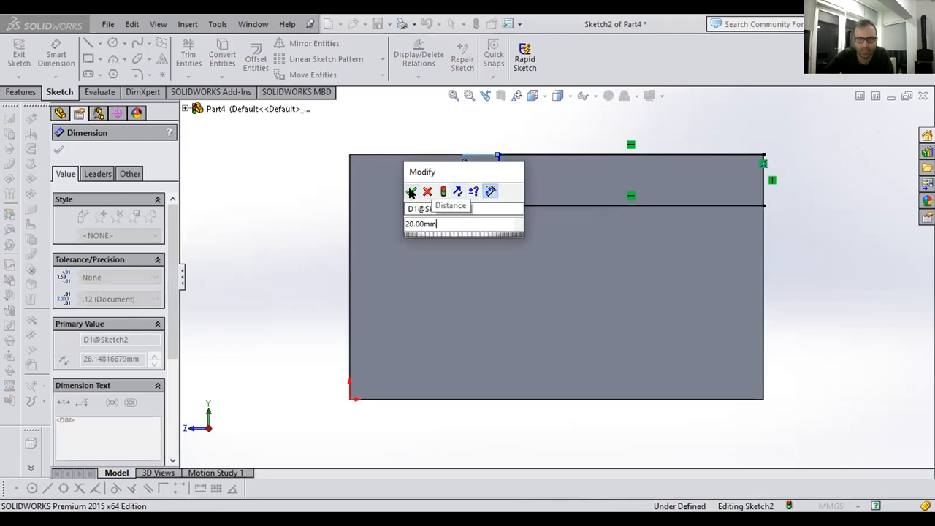
key(Return)
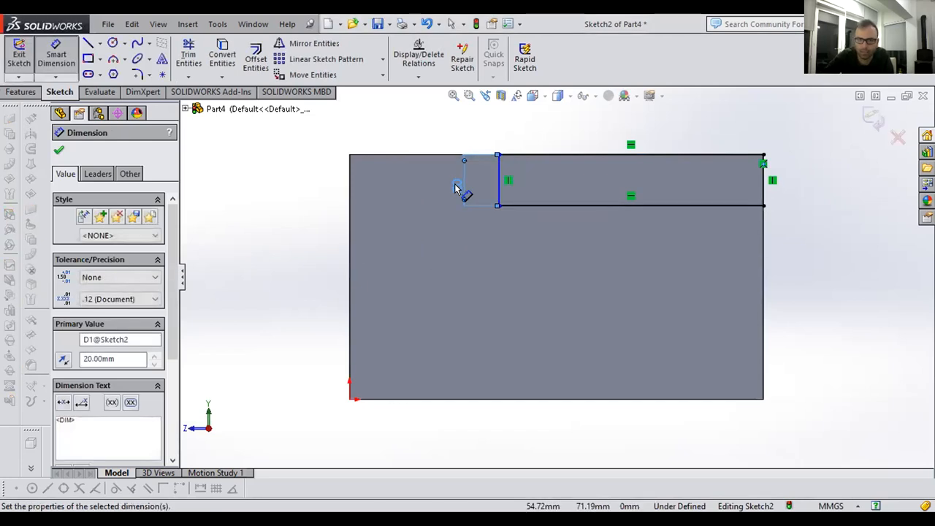
key(Escape)
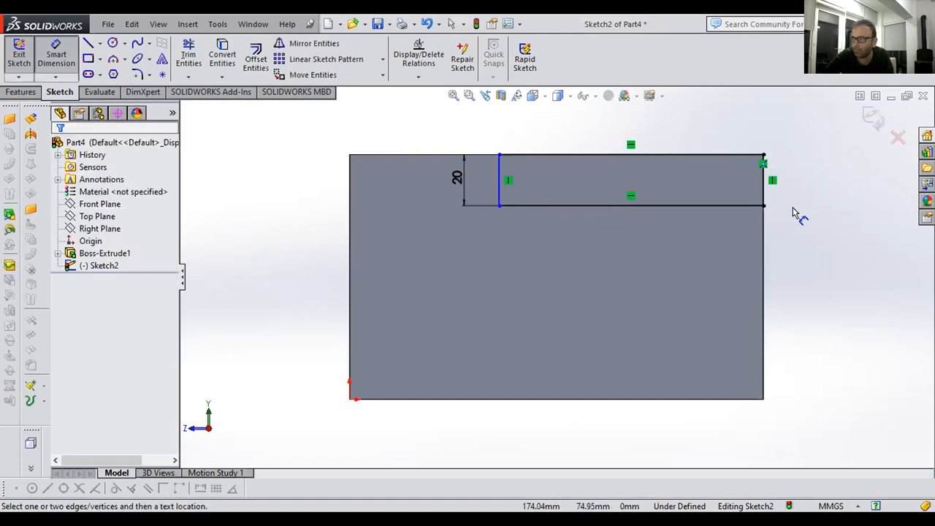
- Dimension the corner rectangle's vertical line 63 mm from the block's left edge
click(497, 175)
click(347, 270)
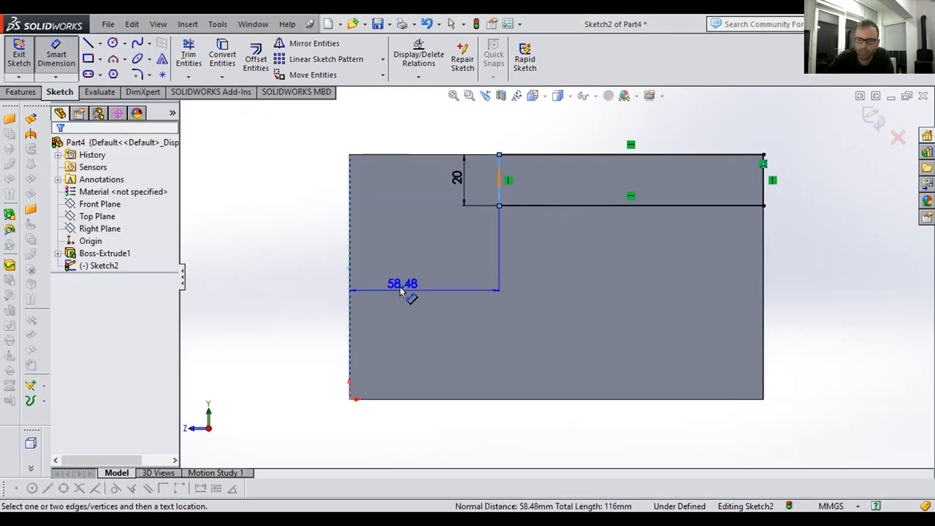
click(399, 286)
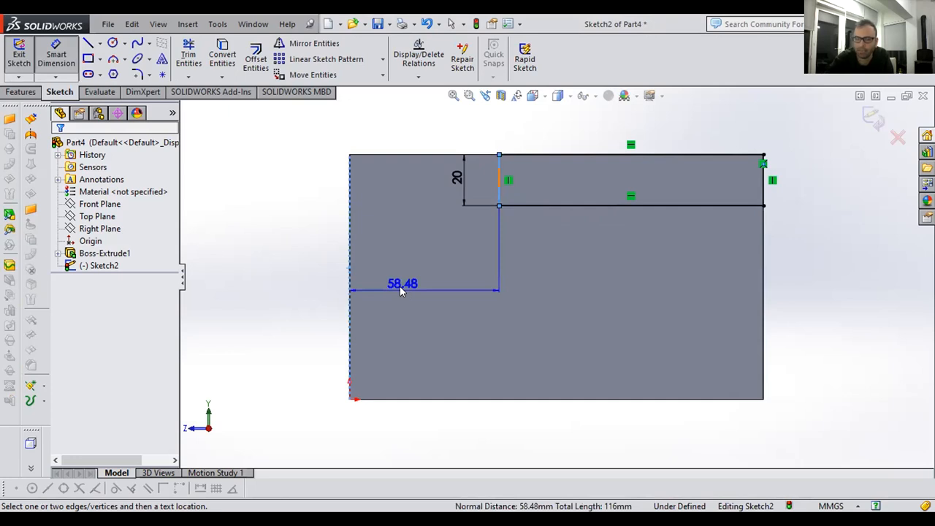
click(346, 320)
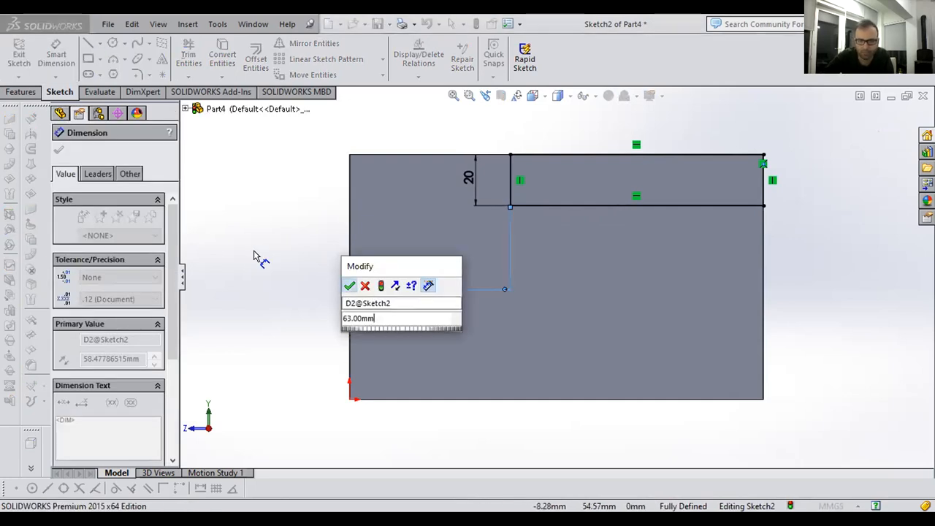
key(Return)
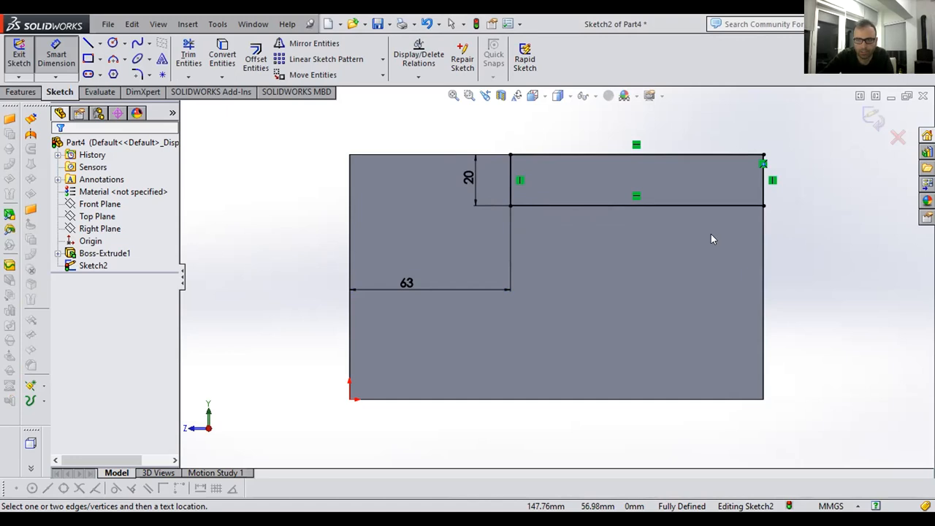
- Cut the corner rectangle out of the block with an Extruded Cut set to Through All
key(space)
key(ctrl+7)
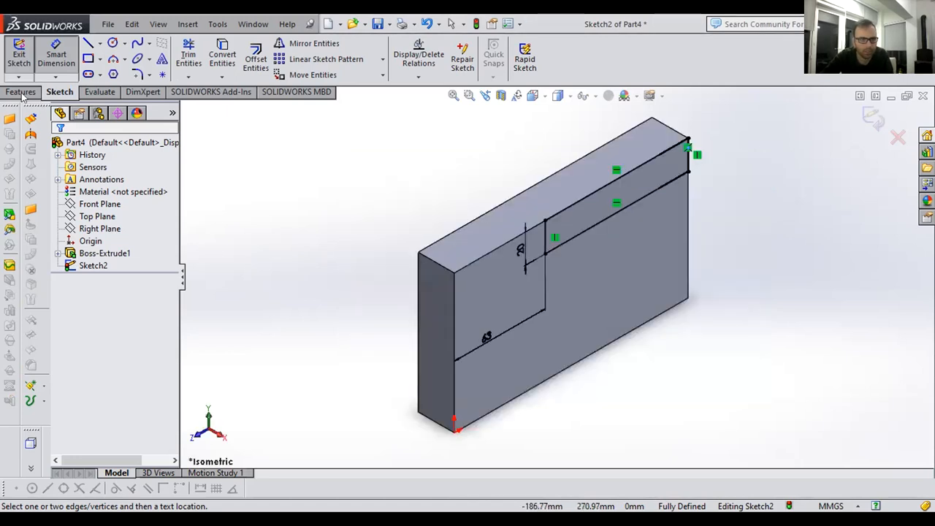
click(192, 50)
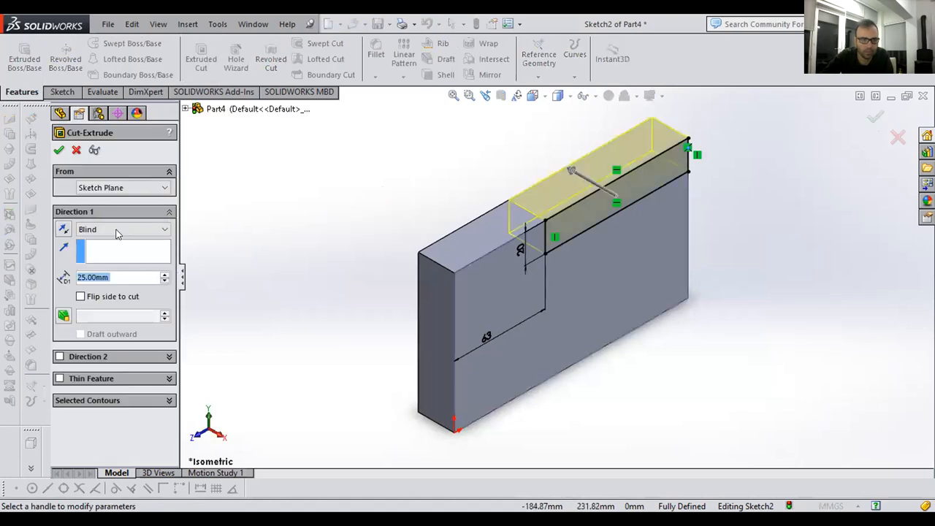
click(88, 232)
click(102, 250)
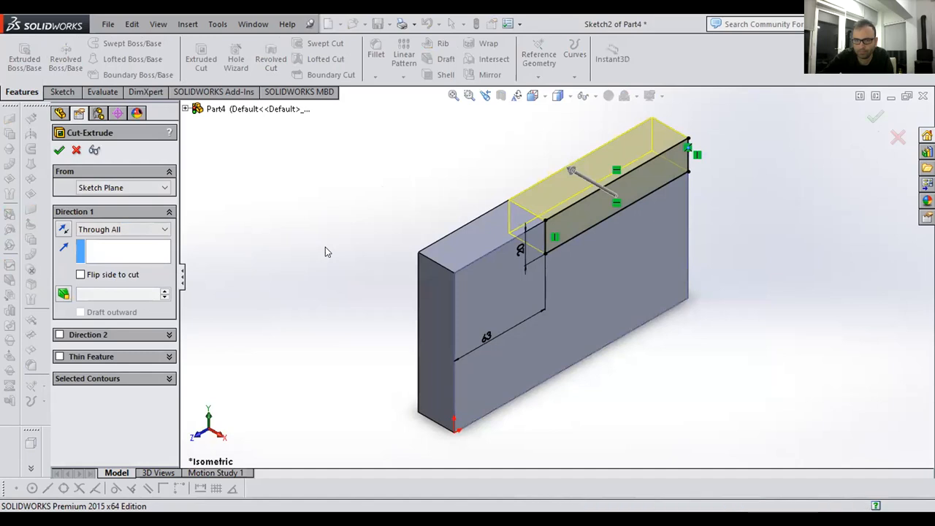
key(Return)
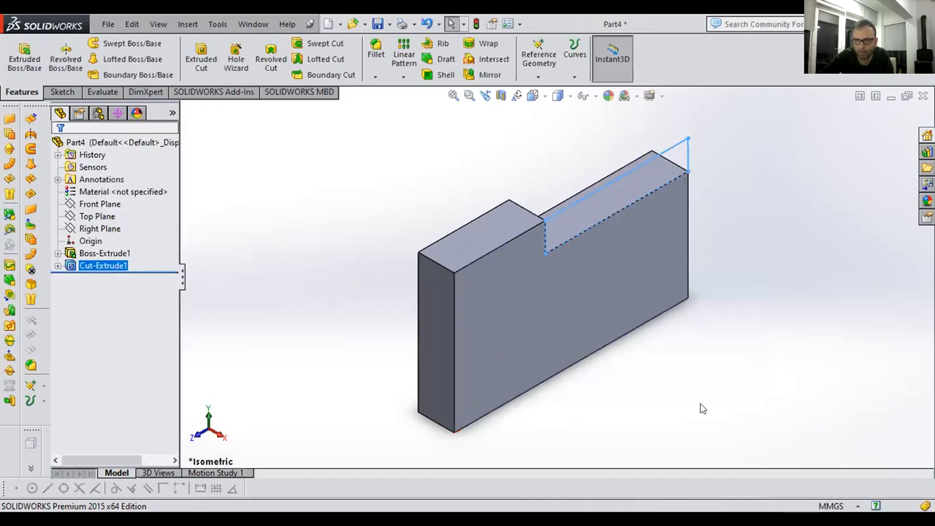
click(701, 408)
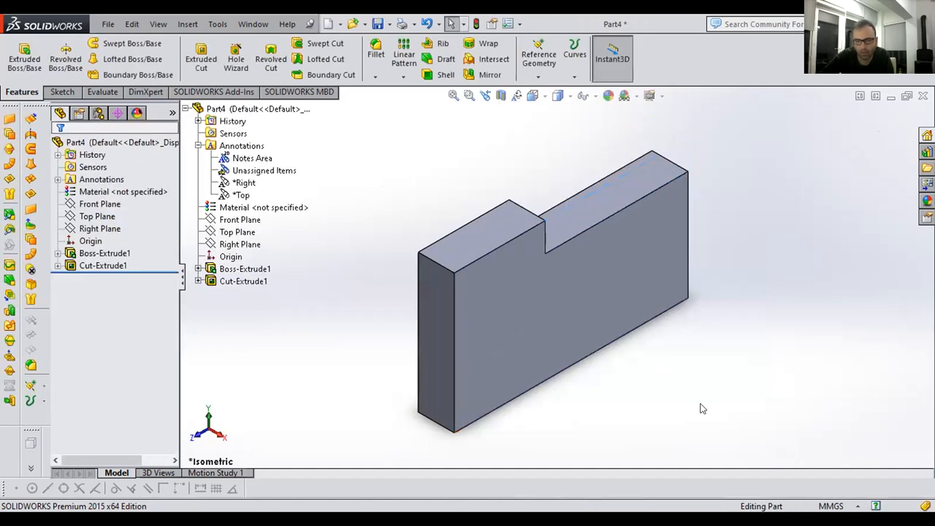
- Sketch a closed triangle on the large front face's upper-left corner, with legs of about 22.5 mm horizontally and 24.5 mm vertically
click(589, 328)
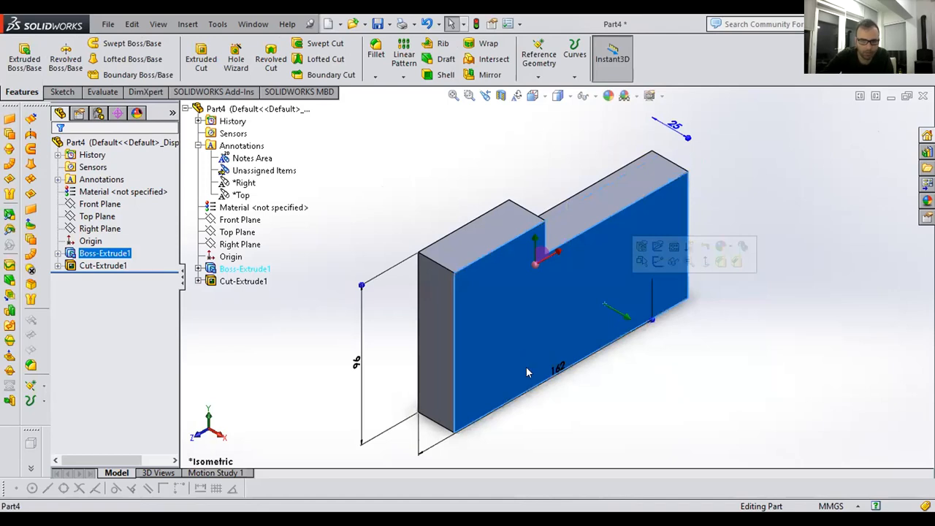
key(space)
click(58, 94)
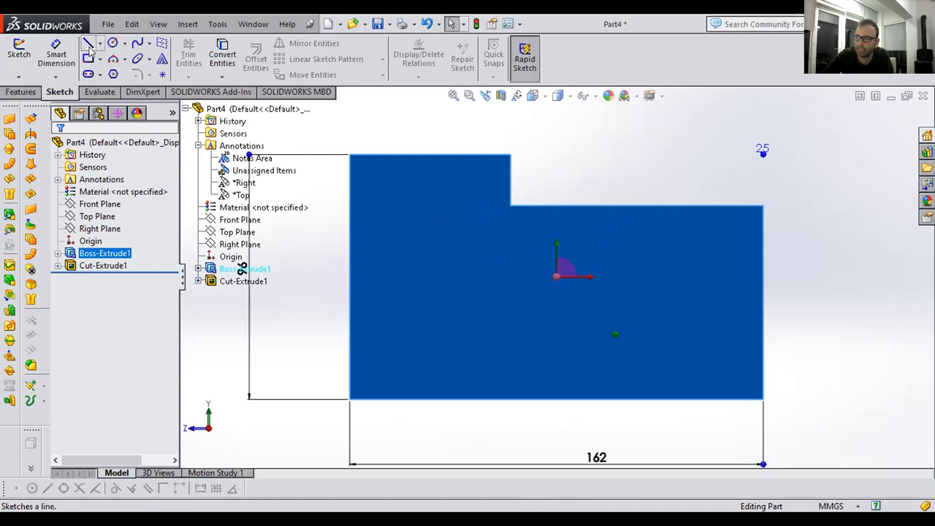
click(416, 162)
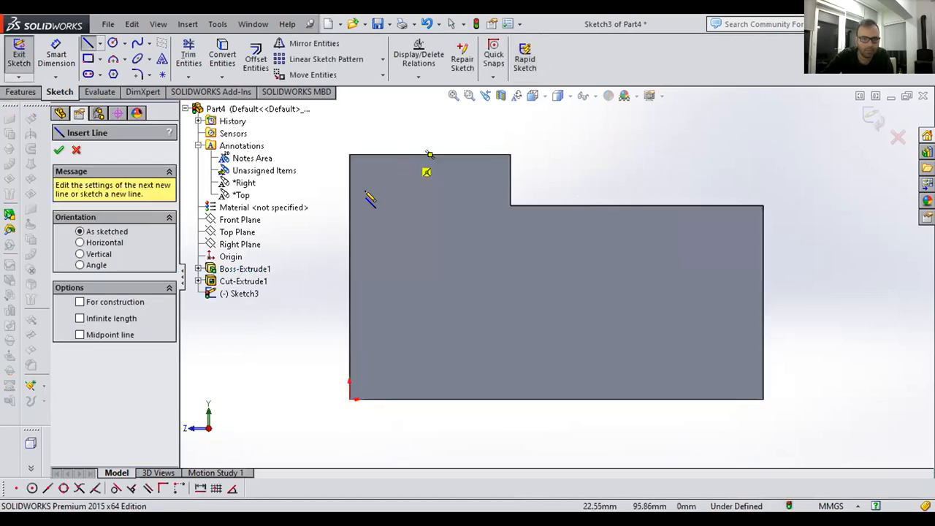
click(348, 219)
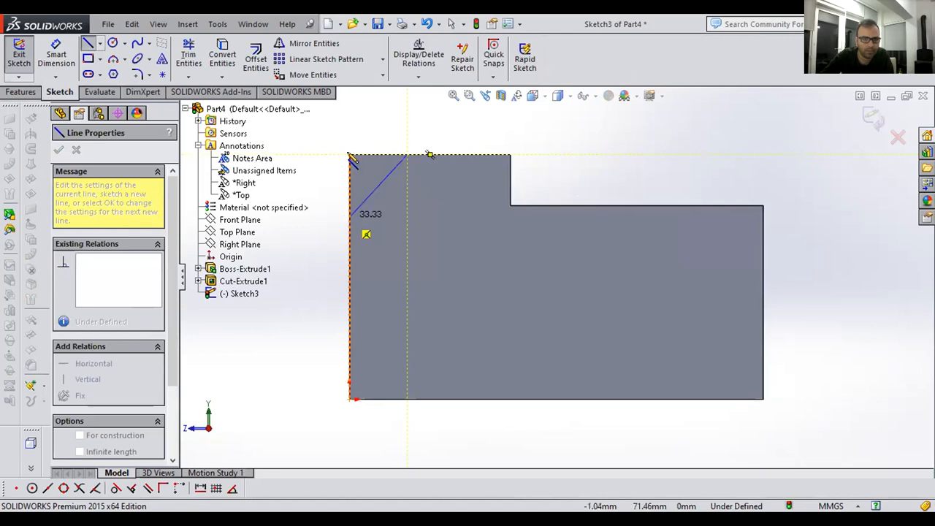
click(350, 154)
click(407, 155)
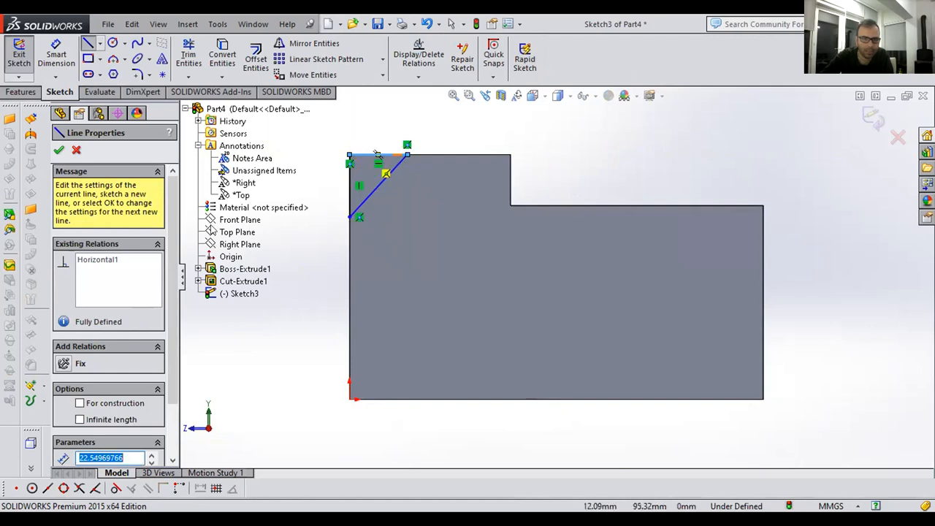
- Dimension the triangle's horizontal and vertical legs as 25 mm each
click(55, 47)
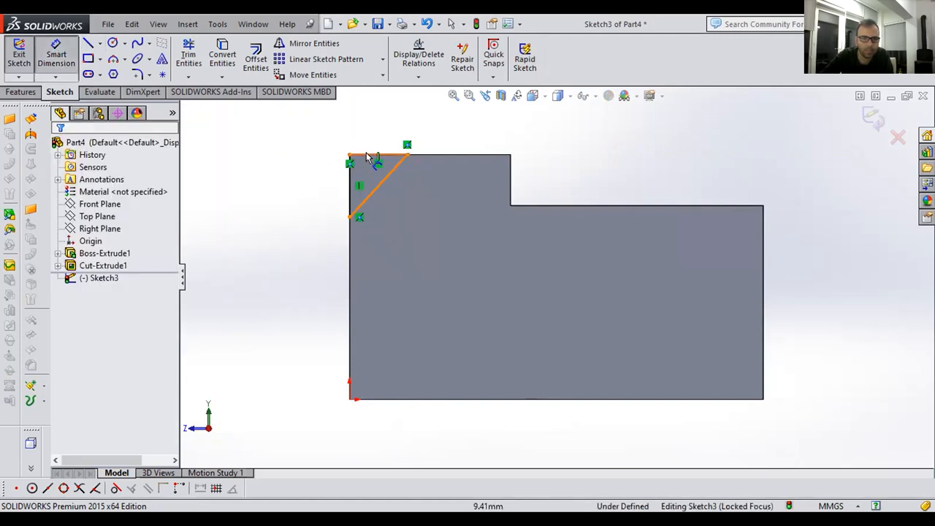
click(381, 153)
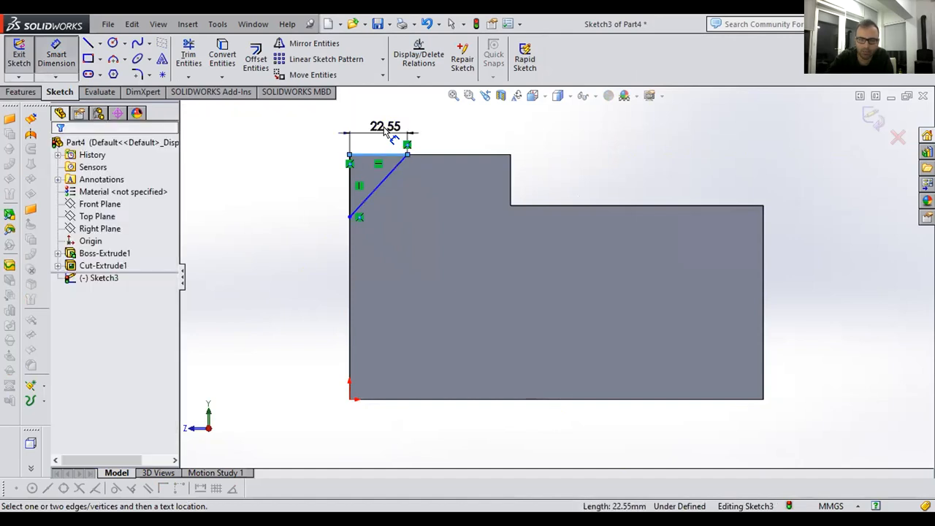
click(385, 129)
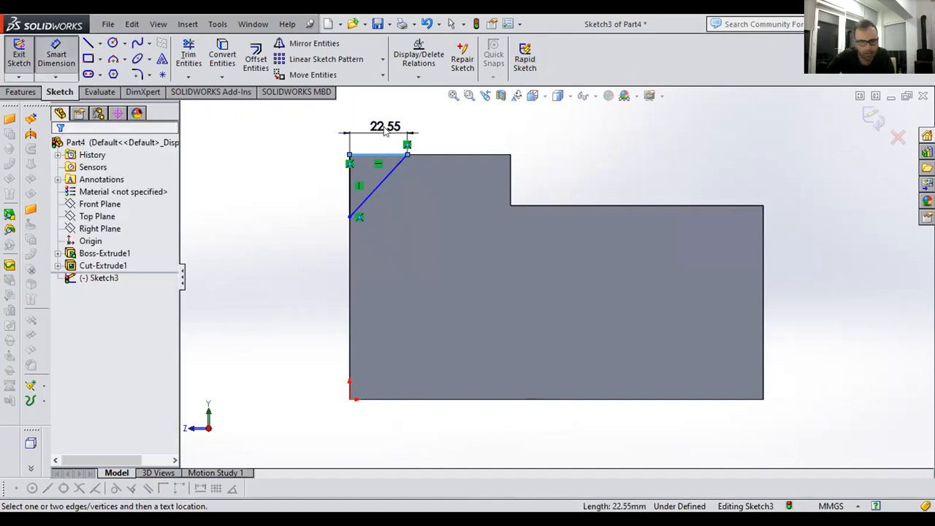
text(25)
key(Return)
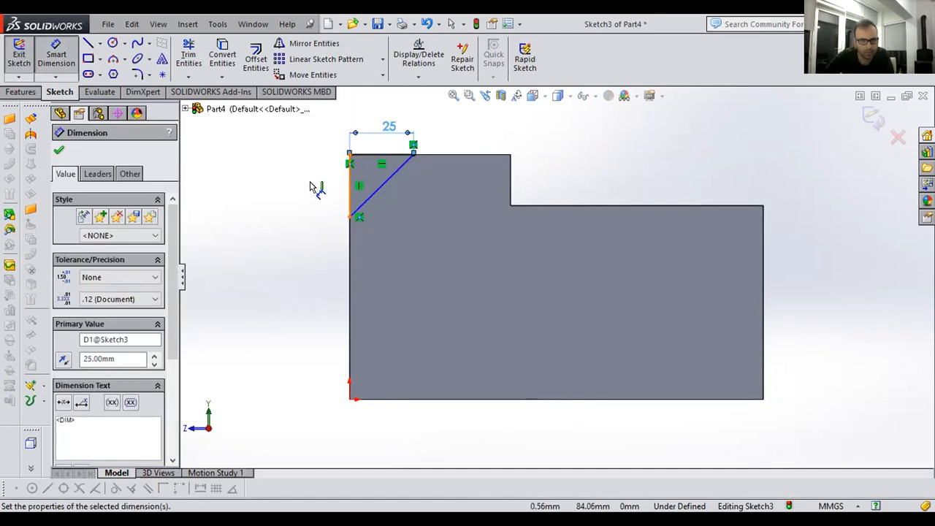
click(310, 187)
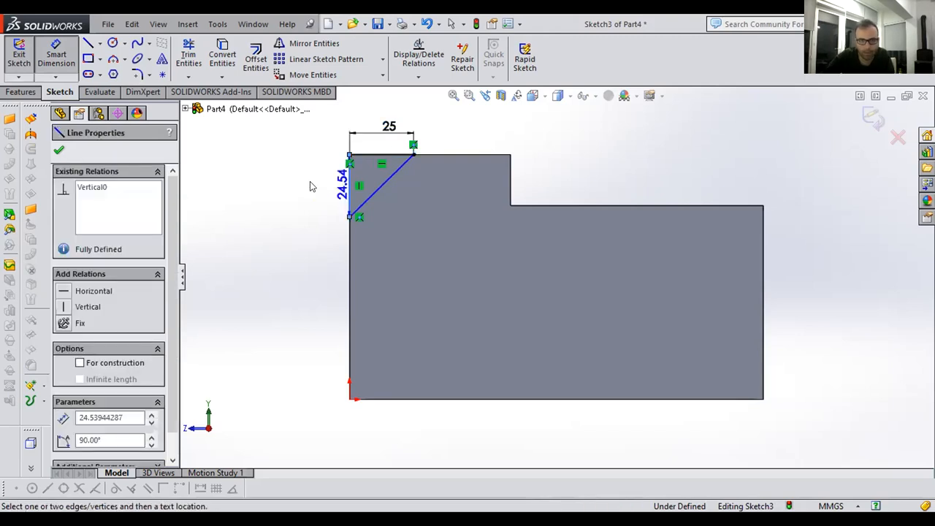
text(25)
key(Return)
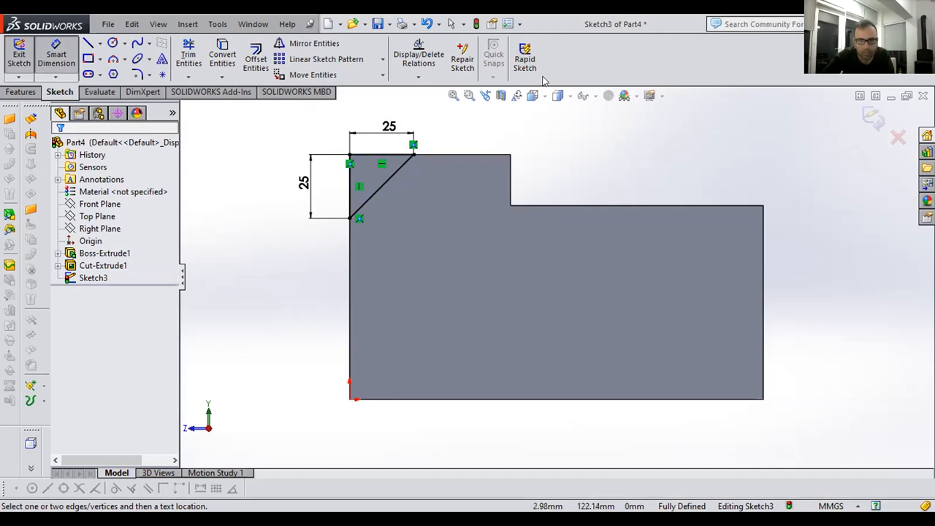
- Cut the corner triangle through the block's full thickness with an Extruded Cut
middle_drag(583, 153, 362, 139)
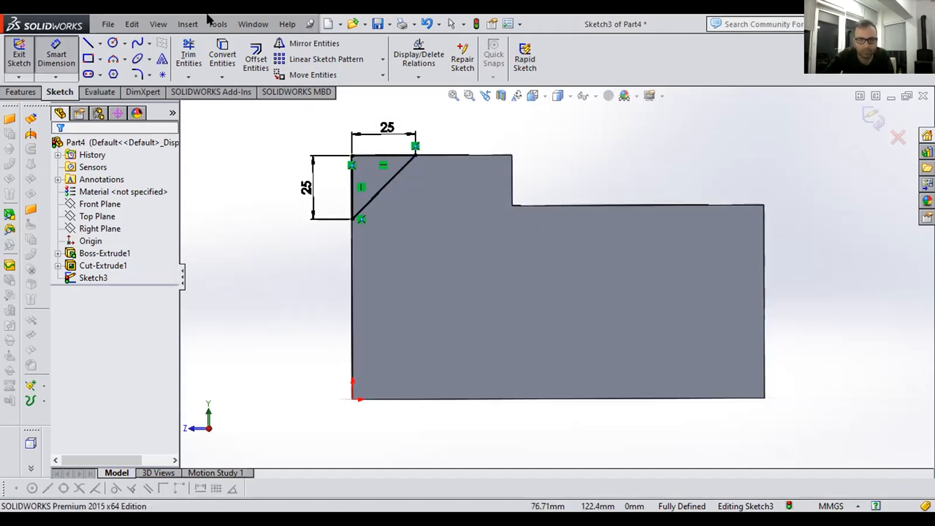
key(ctrl+7)
click(22, 92)
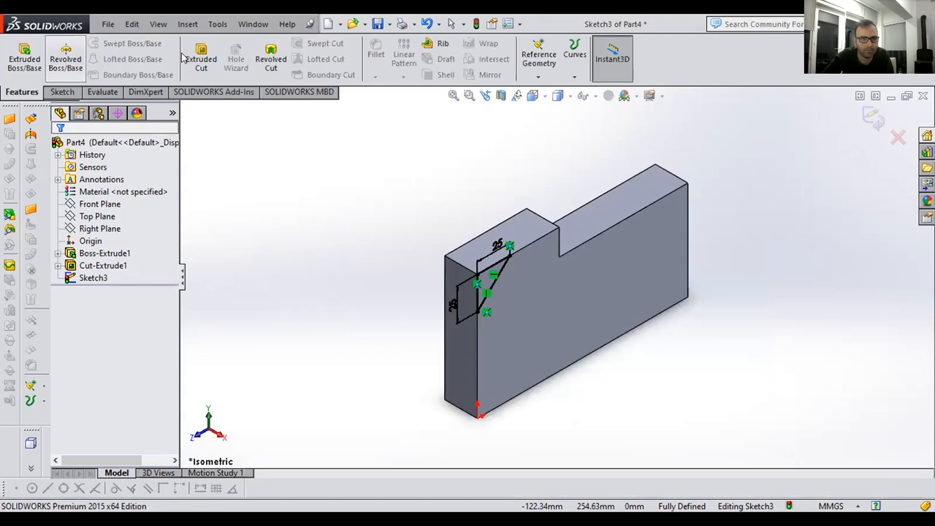
click(197, 61)
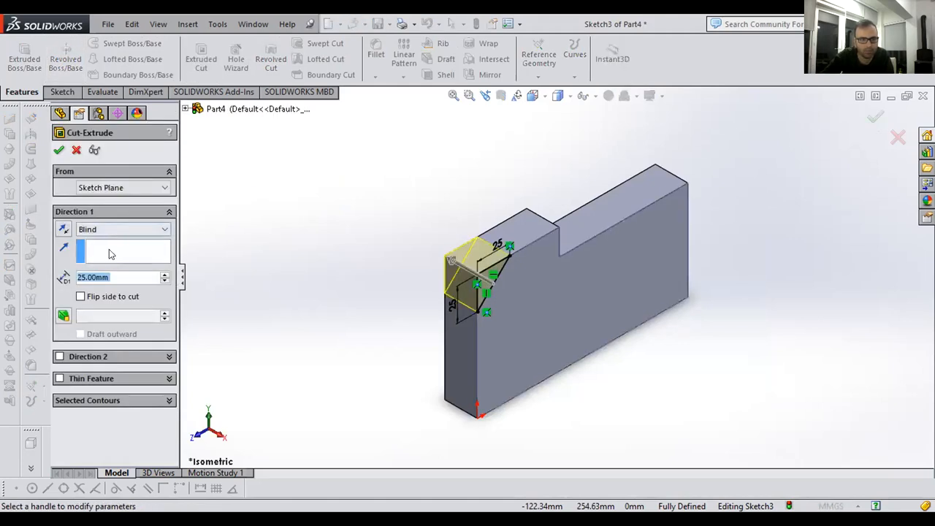
click(59, 149)
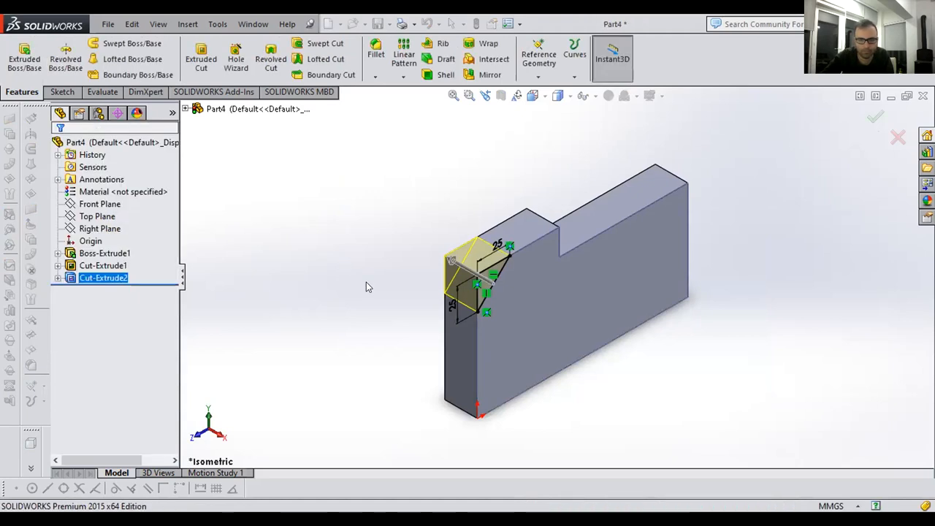
click(366, 282)
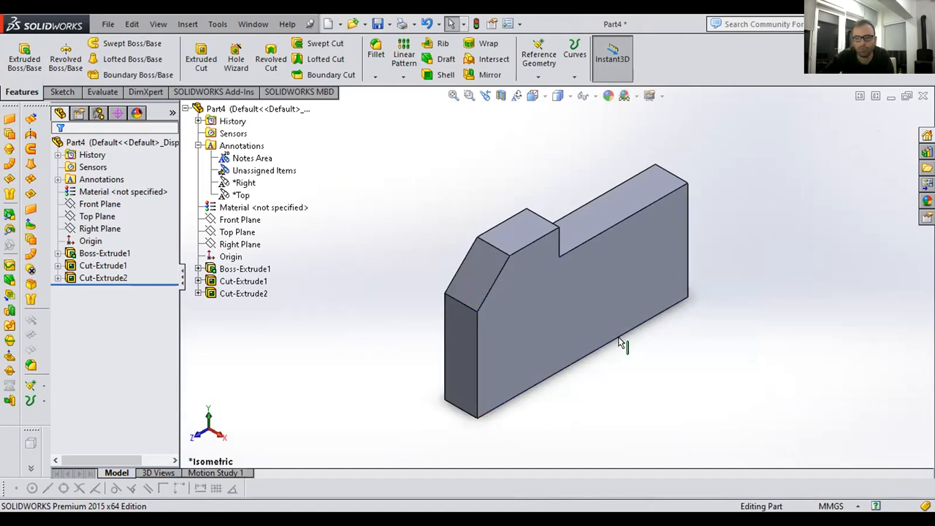
- Sketch a corner rectangle of about 46 x 76 mm on the front face, from the stepped-down upper edge to the bottom edge
click(631, 290)
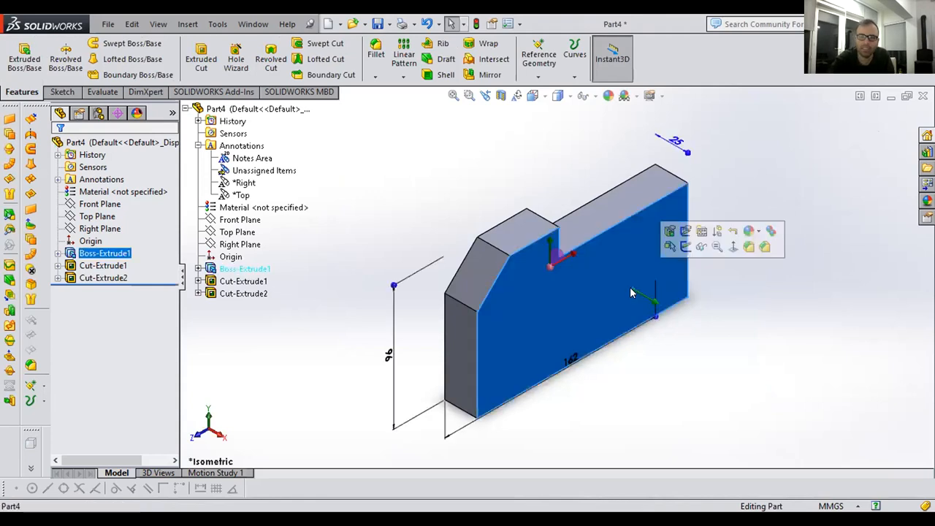
key(space)
click(568, 325)
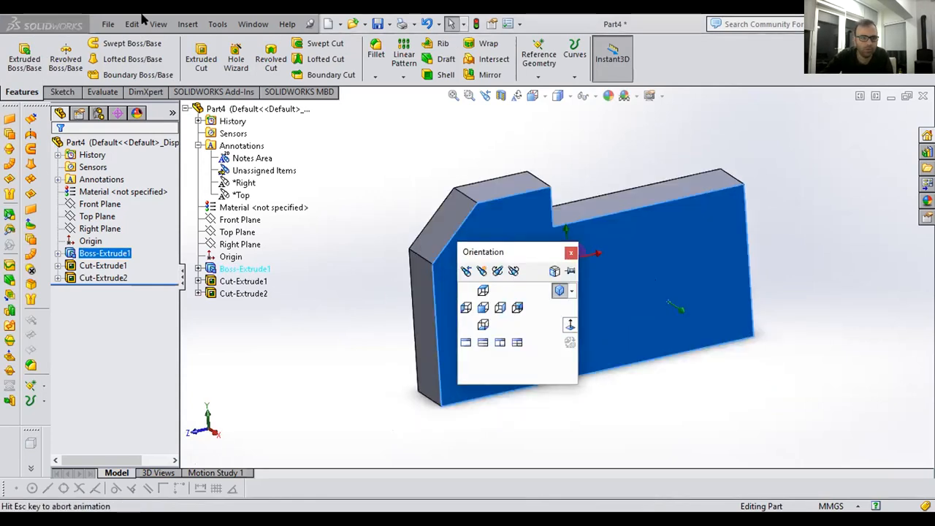
click(62, 90)
click(88, 58)
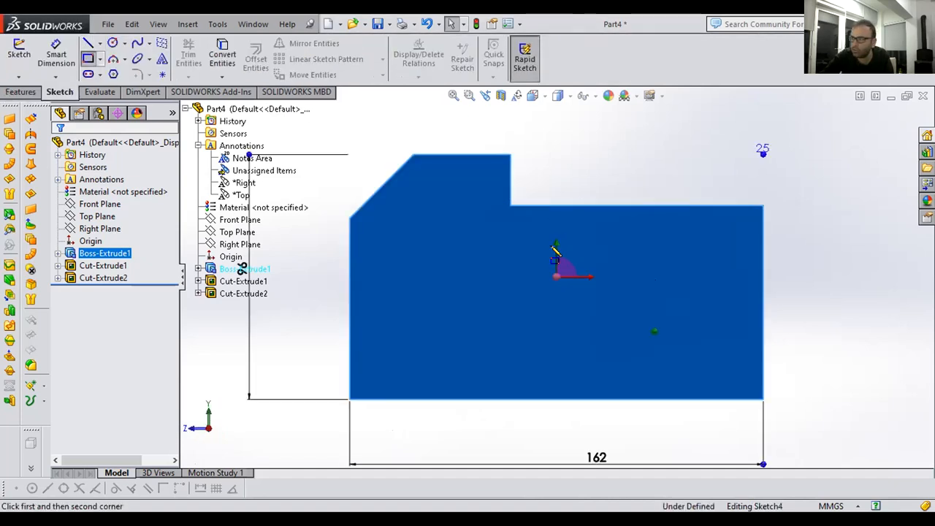
click(590, 206)
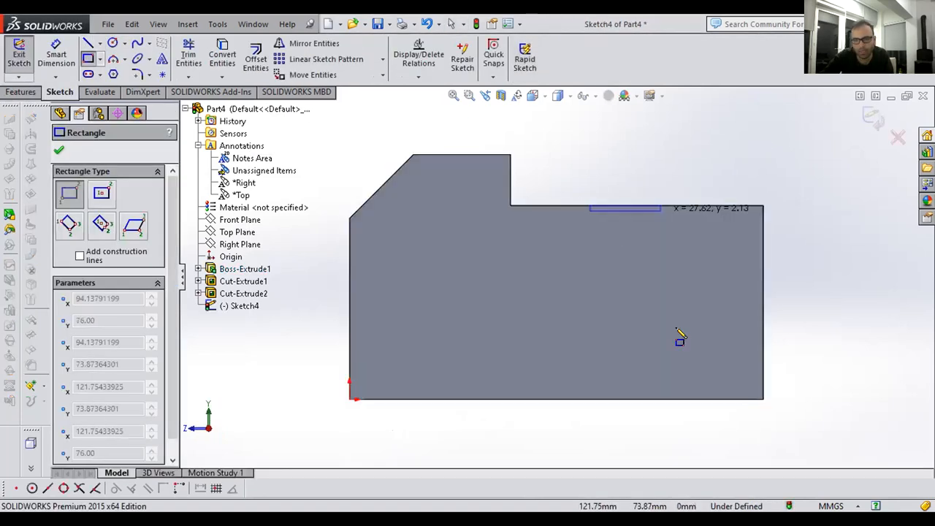
click(706, 399)
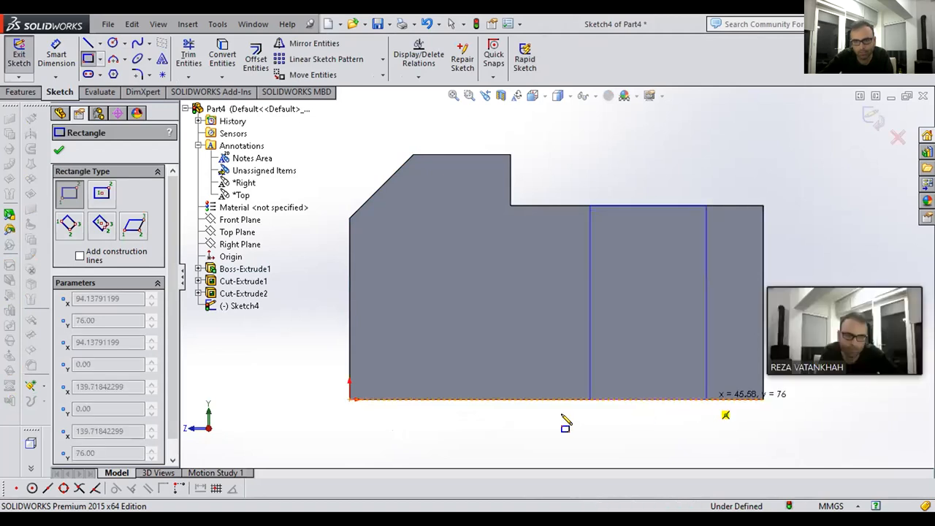
- Dimension the width of the full-height rectangle as 36 mm
click(60, 64)
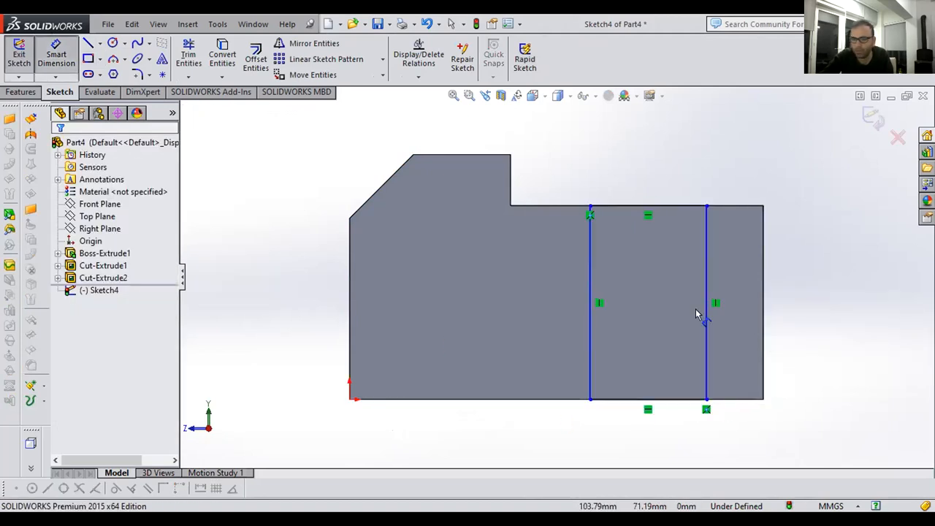
click(666, 400)
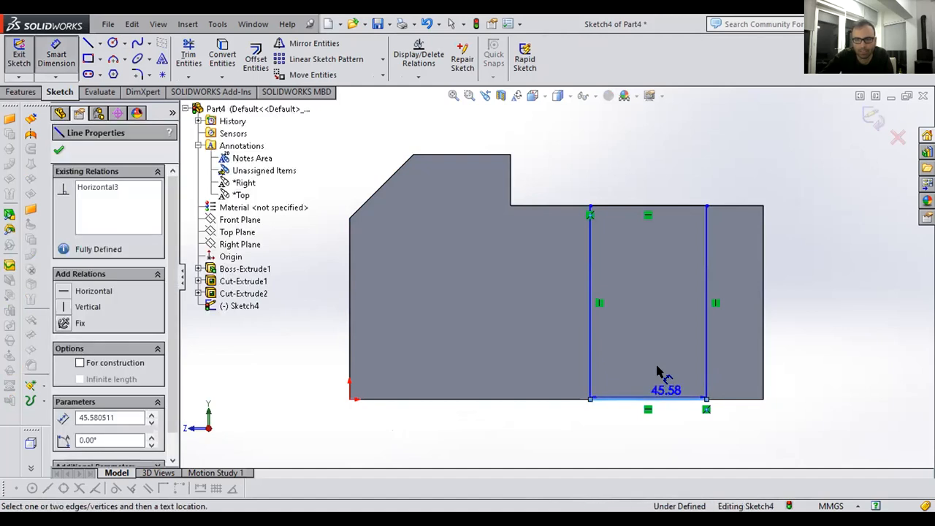
click(657, 370)
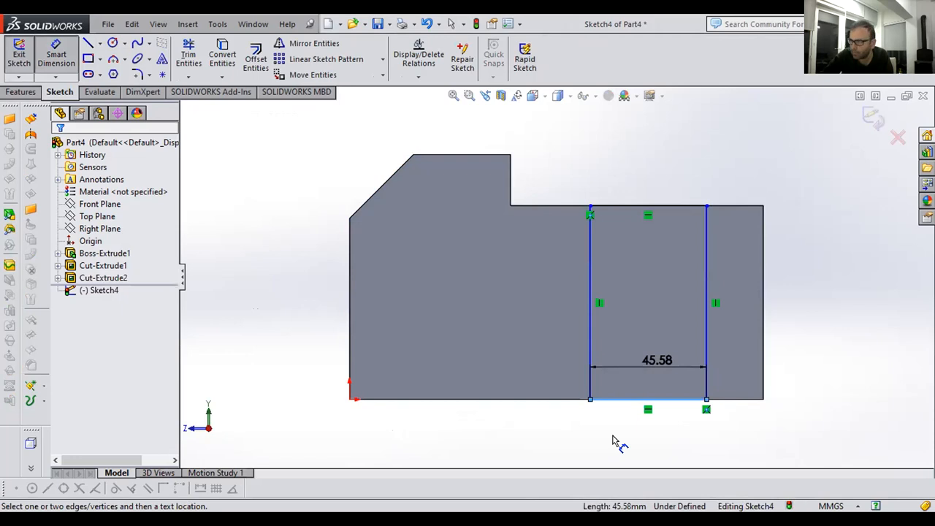
text(36)
key(Return)
- Dimension the full-height rectangle's position as 96 mm from the block's vertical edge below the angled corner
click(589, 340)
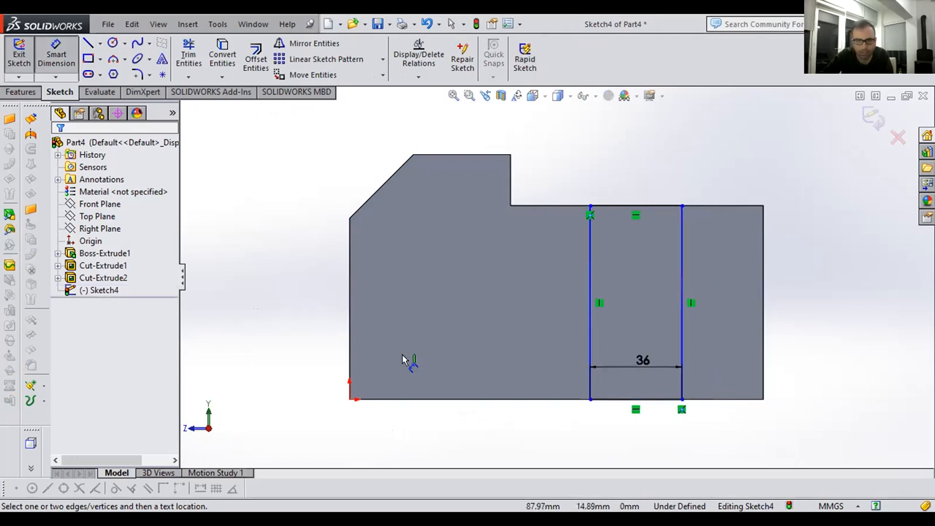
click(351, 343)
click(453, 364)
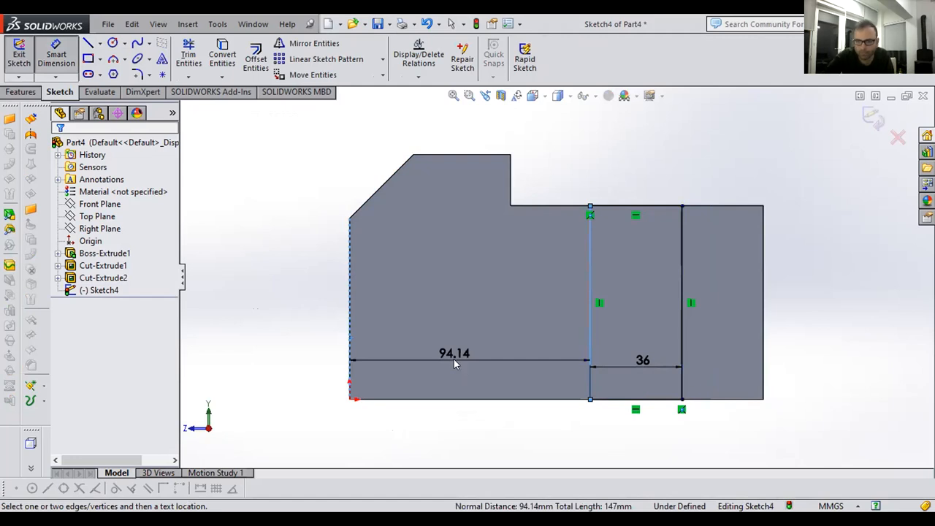
text(96)
key(Return)
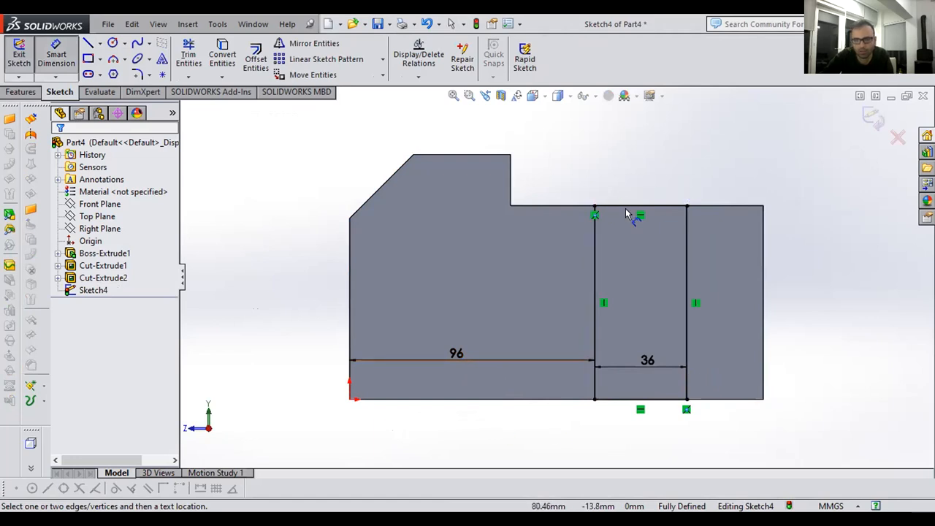
- Extrude the 36 mm wide rectangle outward from the block's front face by 34-25, a blind depth of 9 mm
click(20, 91)
click(24, 55)
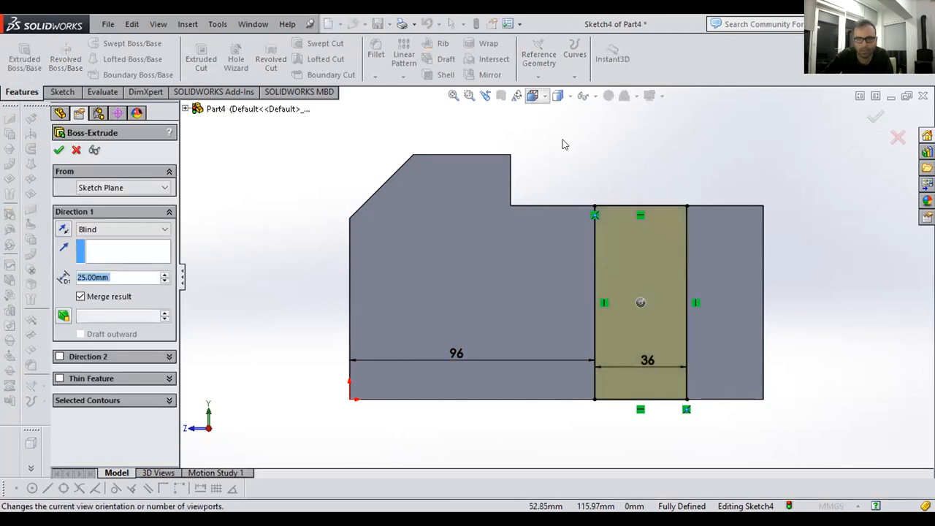
click(603, 130)
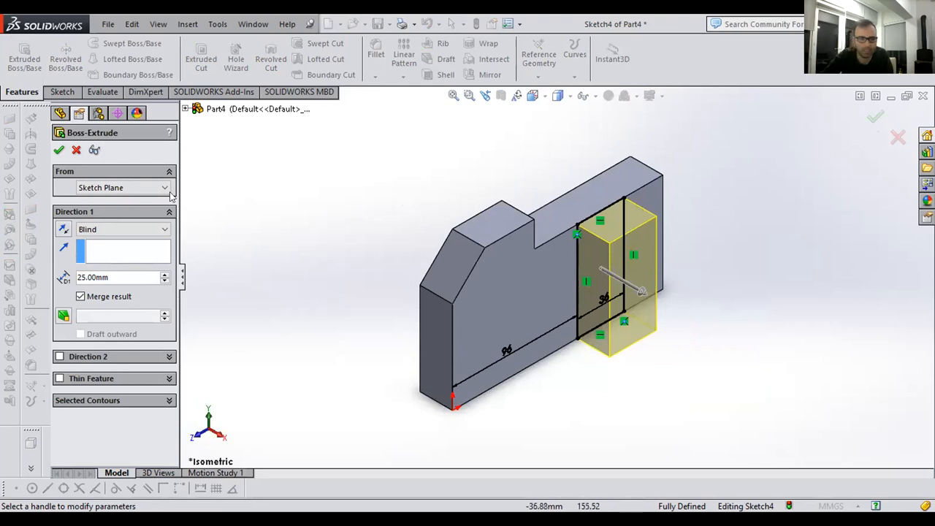
click(62, 279)
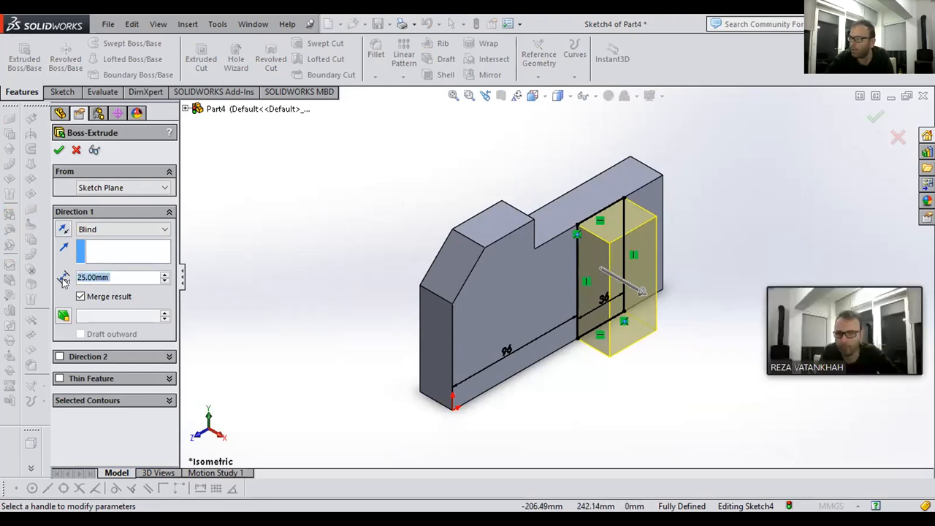
text(34-)
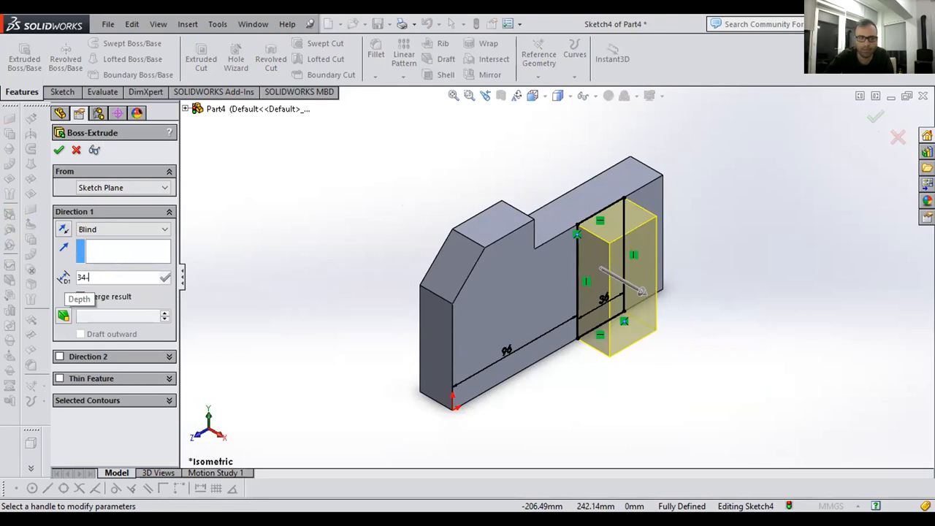
text(25)
key(Return)
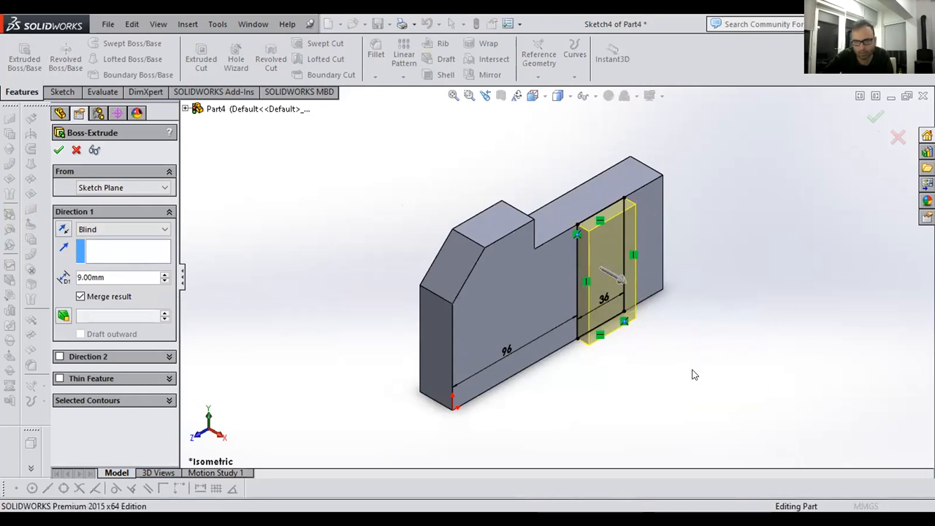
key(Return)
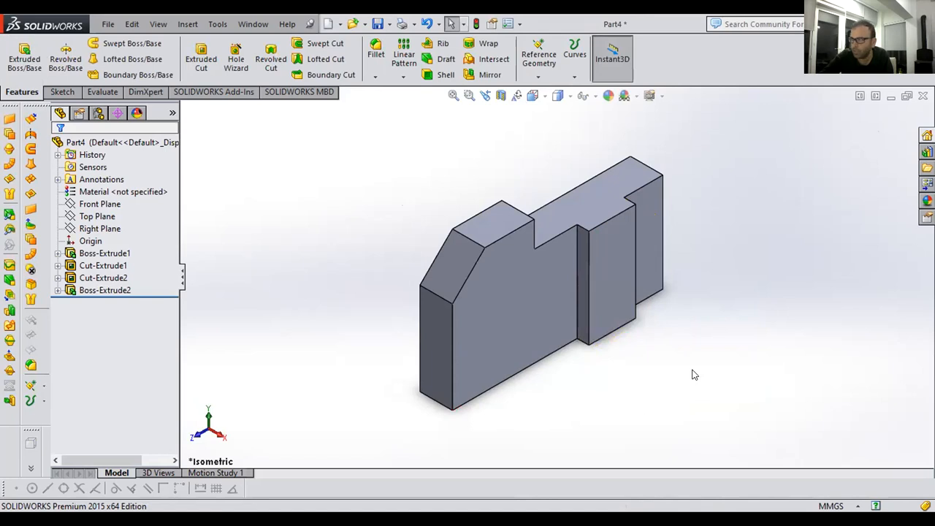
- Sketch a corner rectangle about 35 mm high on the raised strip's front face, spanning the strip's full width
click(615, 276)
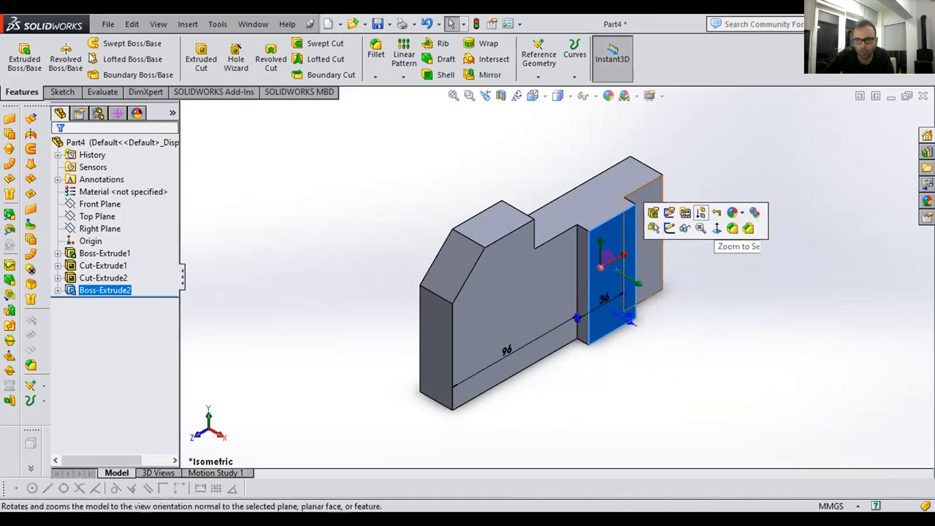
click(716, 227)
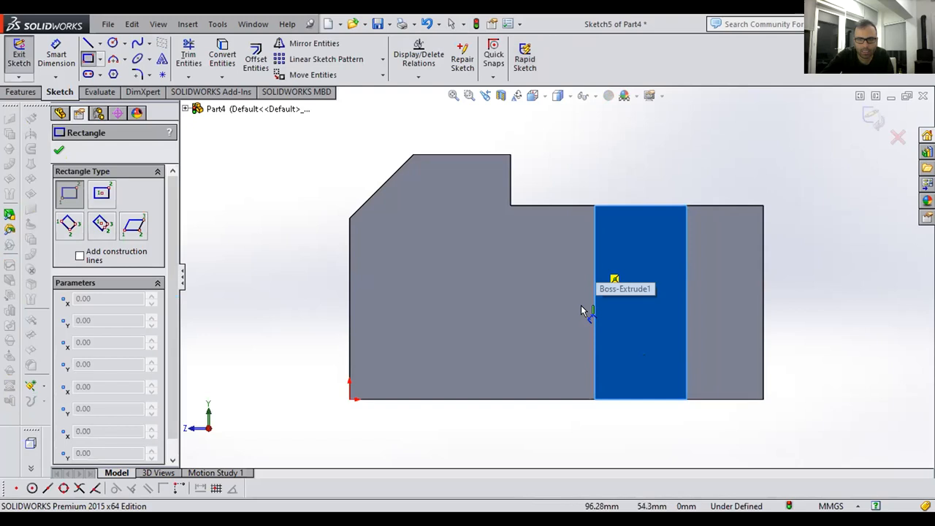
click(686, 351)
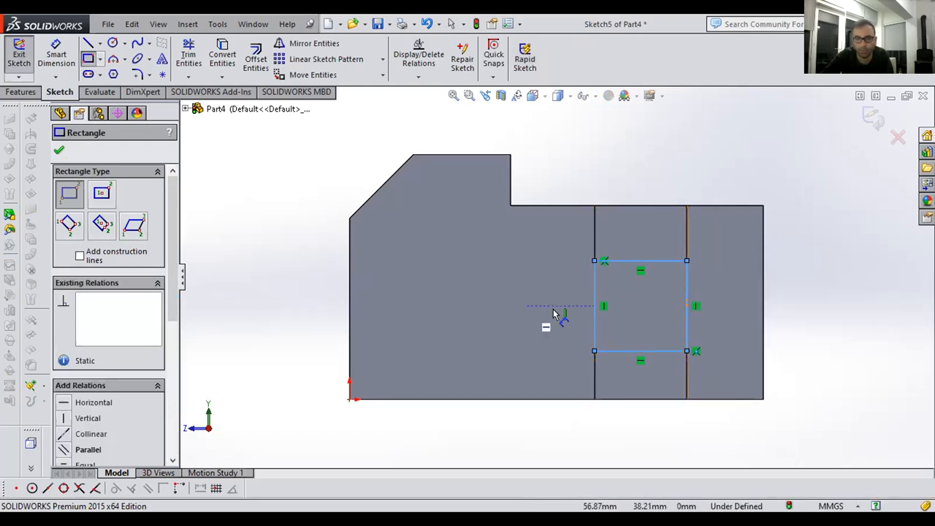
key(Escape)
key(Escape)
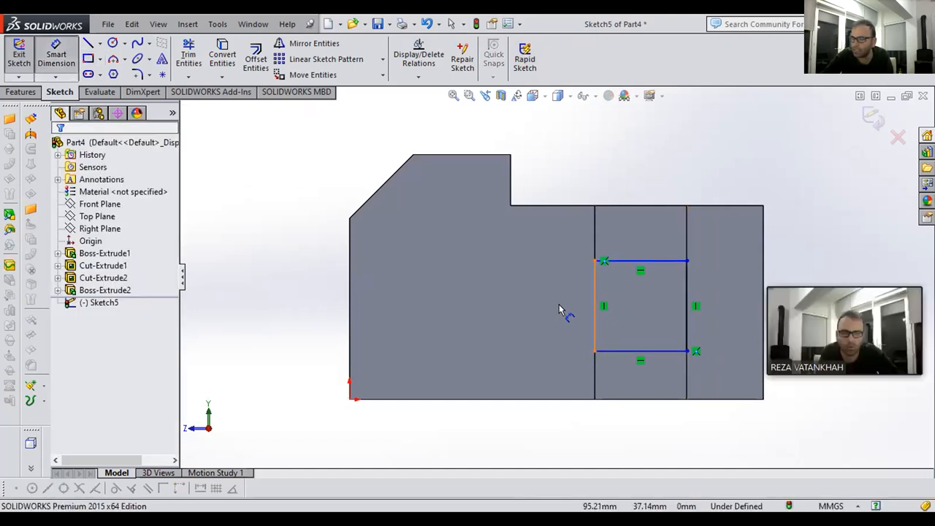
- Dimension the new rectangle's height as 38 mm and its distance from the strip's upper edge as 19 mm
click(560, 311)
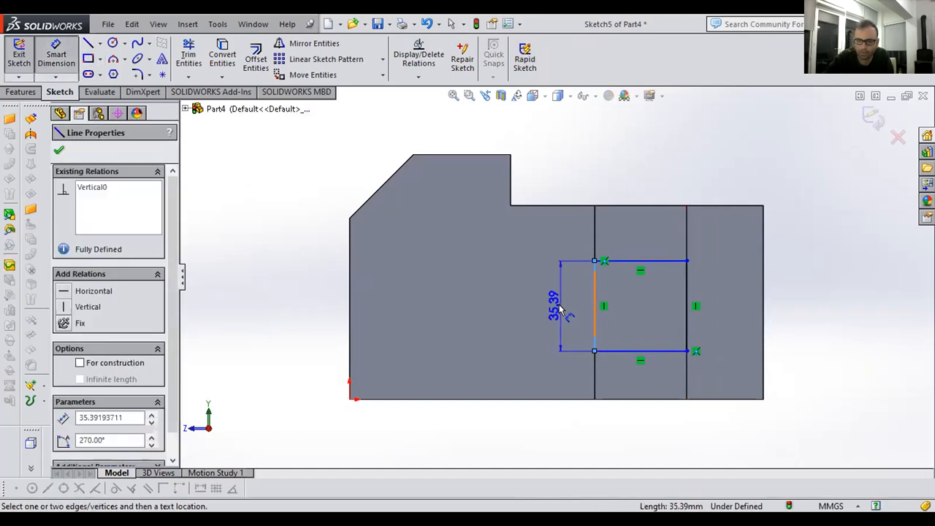
click(560, 310)
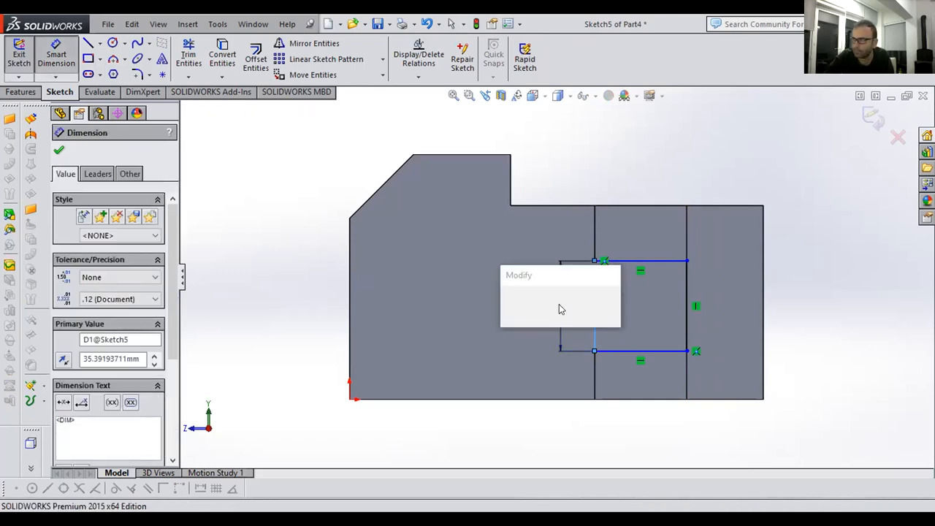
text(38)
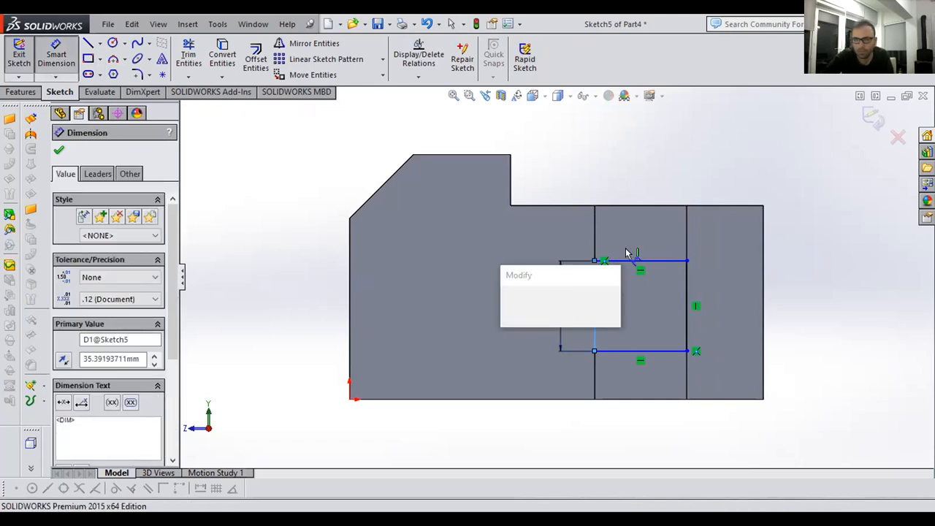
key(Return)
click(651, 254)
click(640, 206)
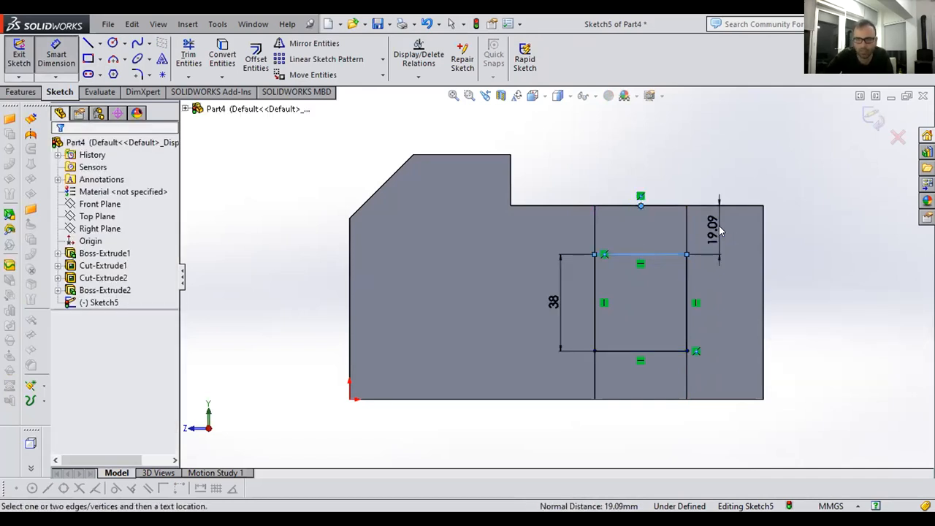
text(19)
key(Return)
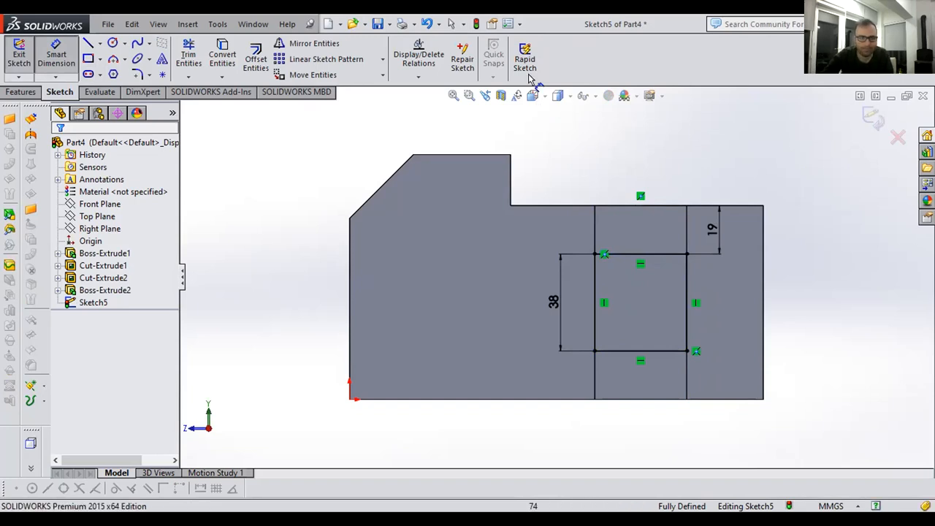
- Extrude the 38 mm high rectangle outward from the raised strip by a blind depth of 8 mm
key(ctrl+7)
click(23, 92)
click(24, 58)
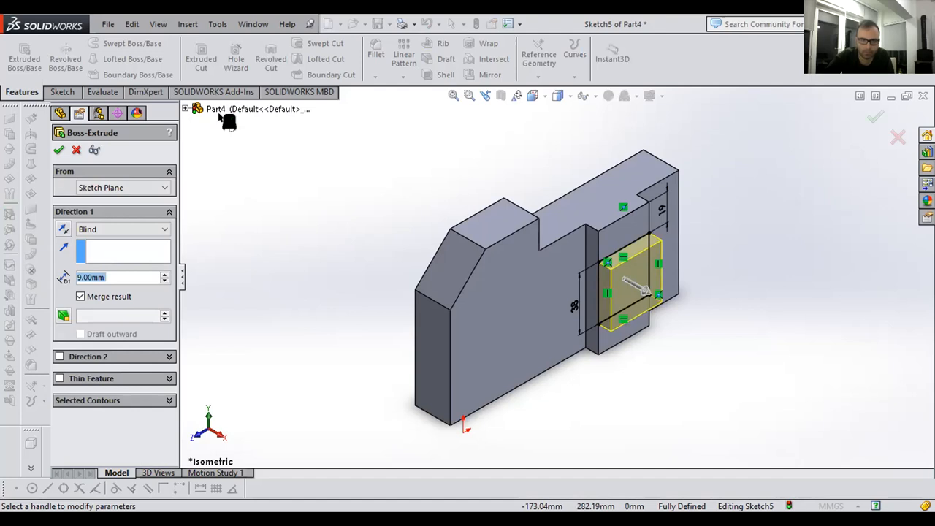
text(8)
key(Return)
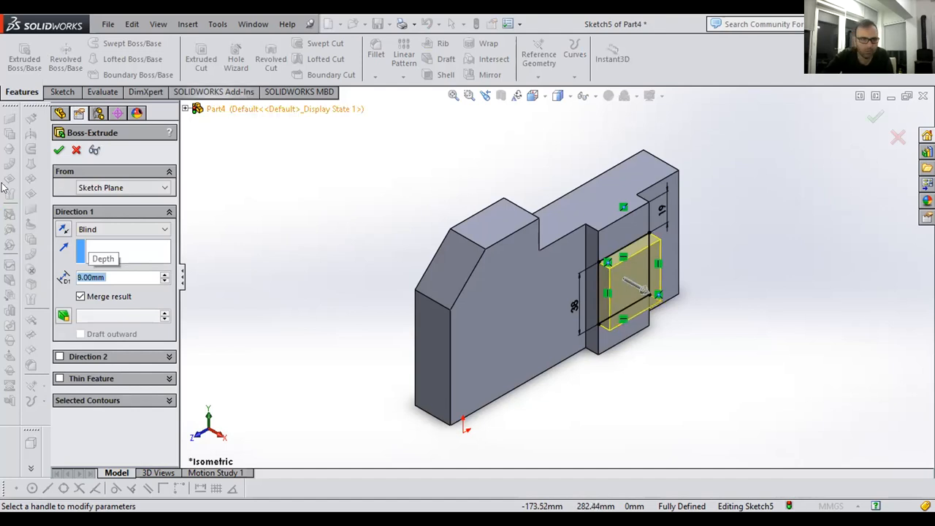
click(59, 150)
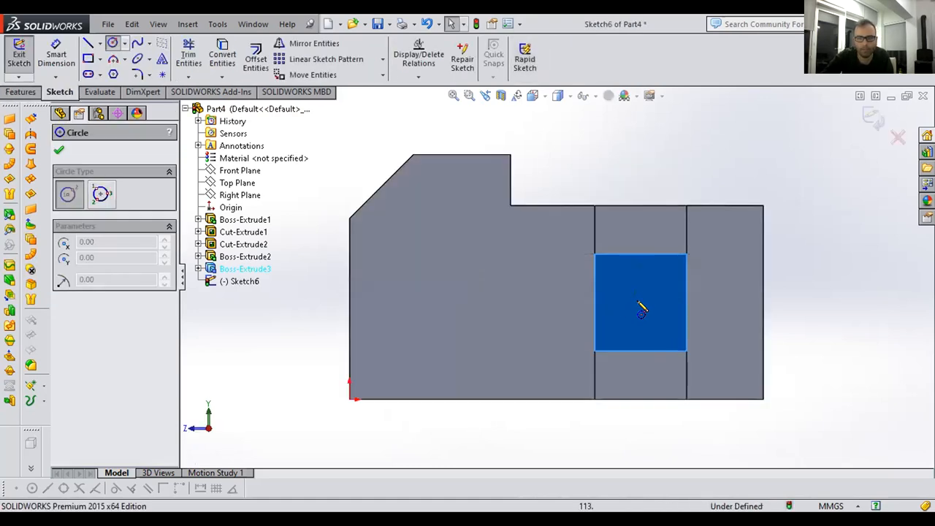
- Sketch a circle near the centre of the small raised pad's front face and dimension its diameter as 16 mm
click(638, 301)
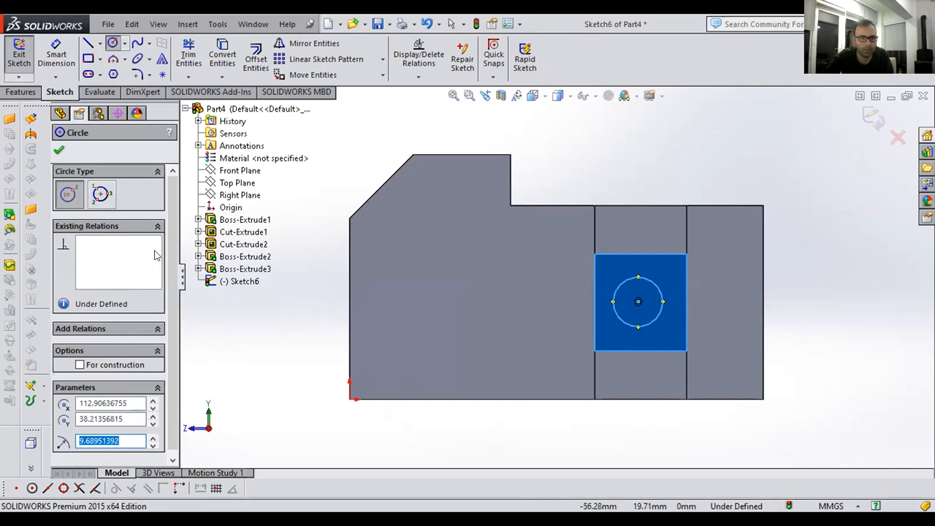
click(55, 45)
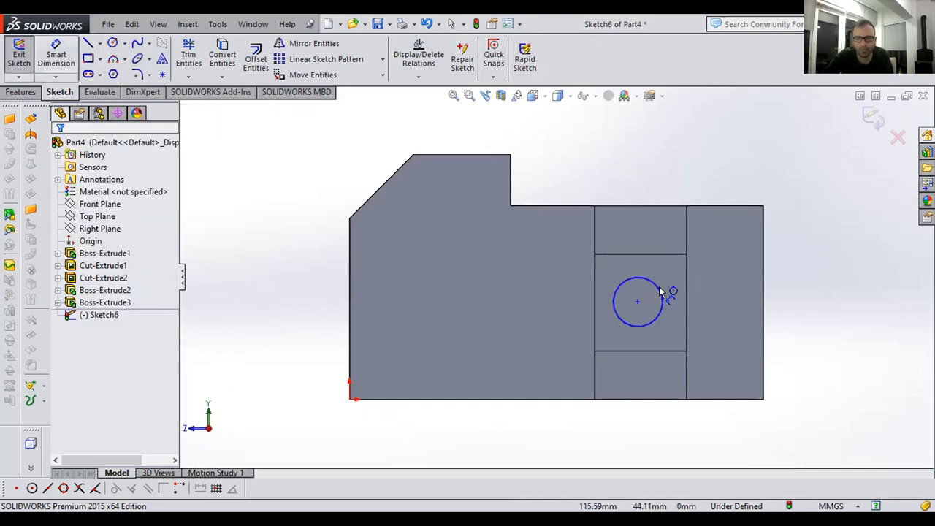
click(714, 261)
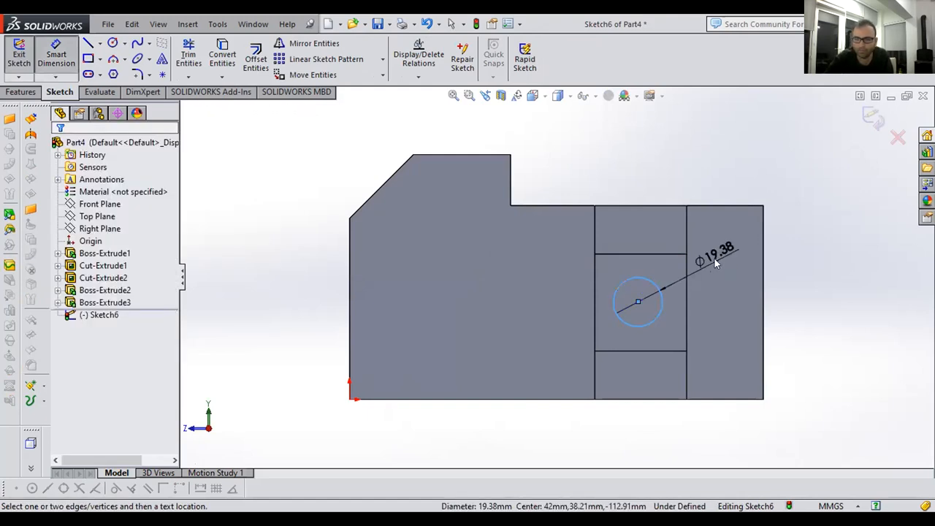
text(16)
click(670, 269)
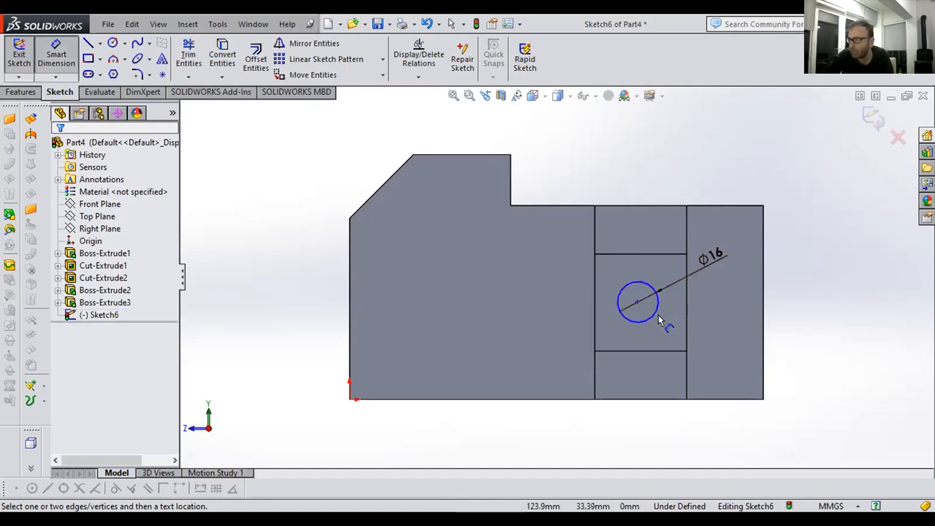
- Dimension the circle's centre 18 mm from the pad's left edge and 19 mm from the pad's upper edge
click(643, 320)
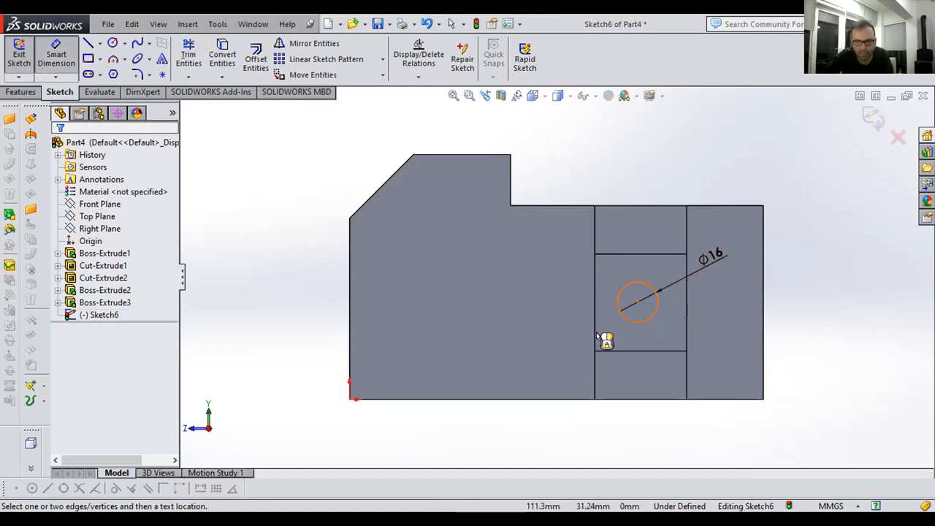
click(595, 336)
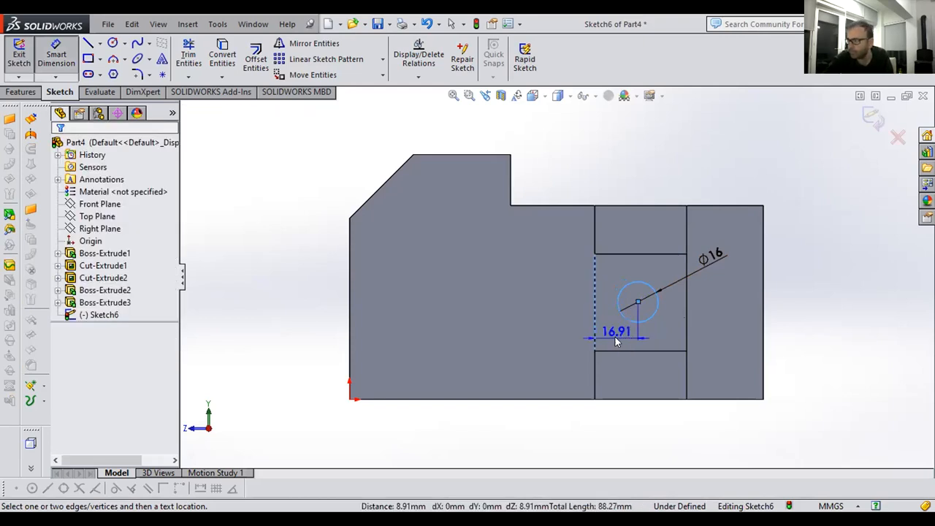
text(18)
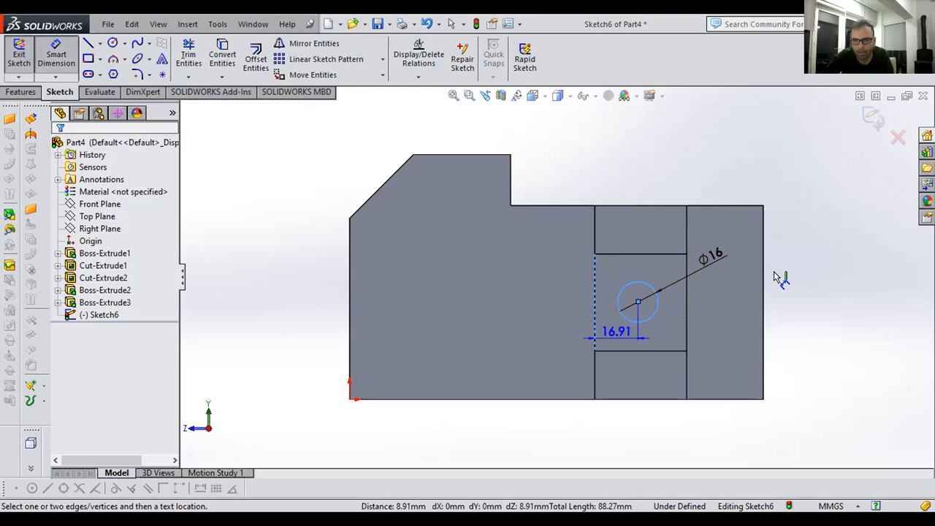
key(Return)
click(649, 284)
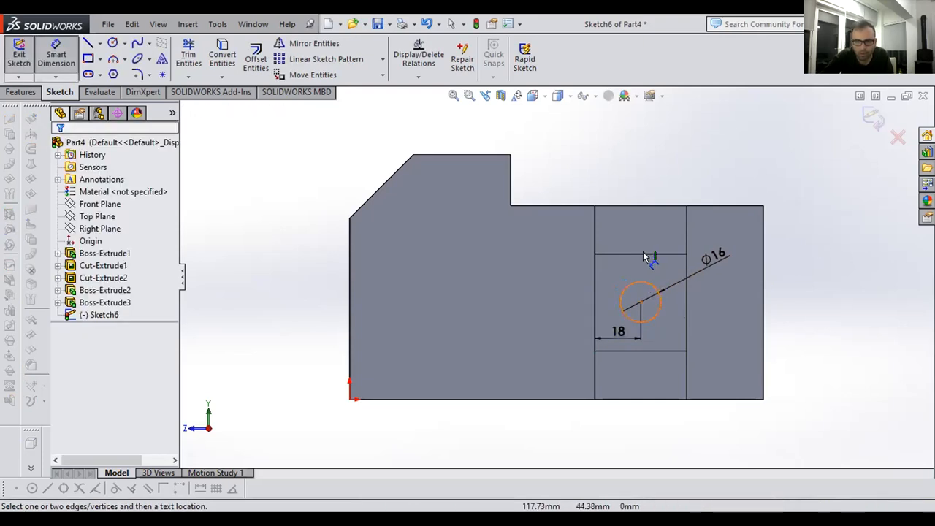
click(652, 254)
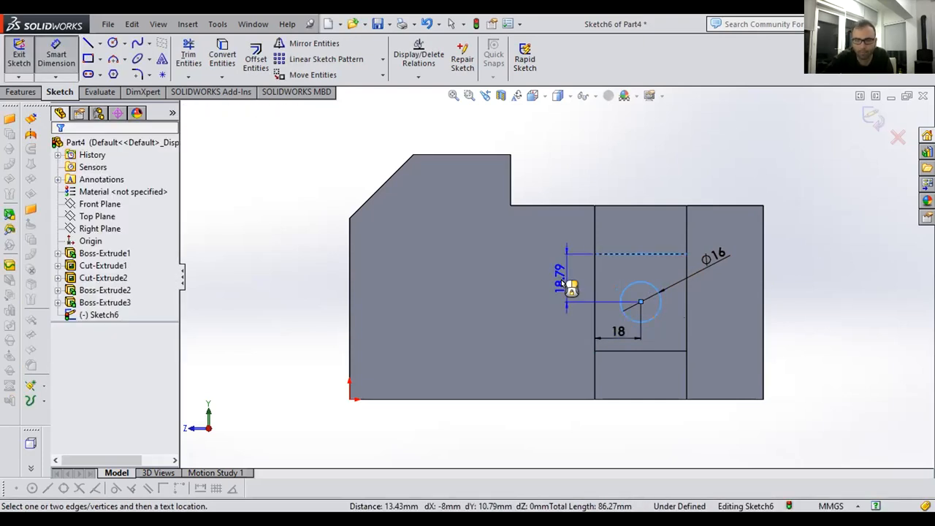
click(562, 285)
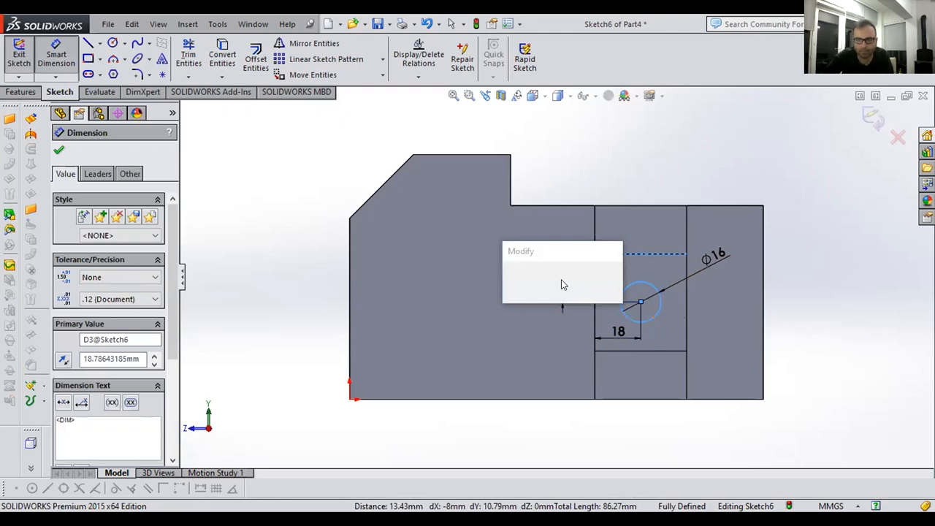
text(19)
key(Return)
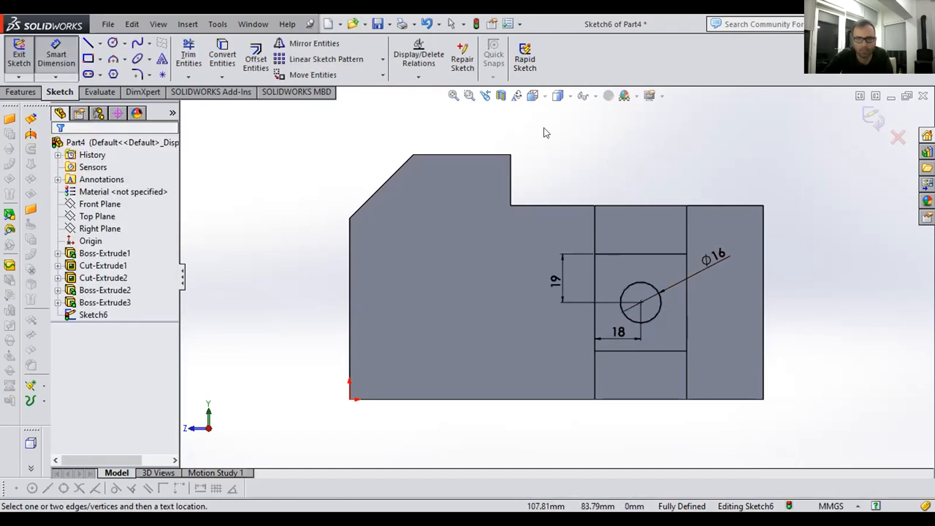
- Cut the 16 mm circle through the whole part with an Extruded Cut set to Through All
click(532, 95)
click(599, 137)
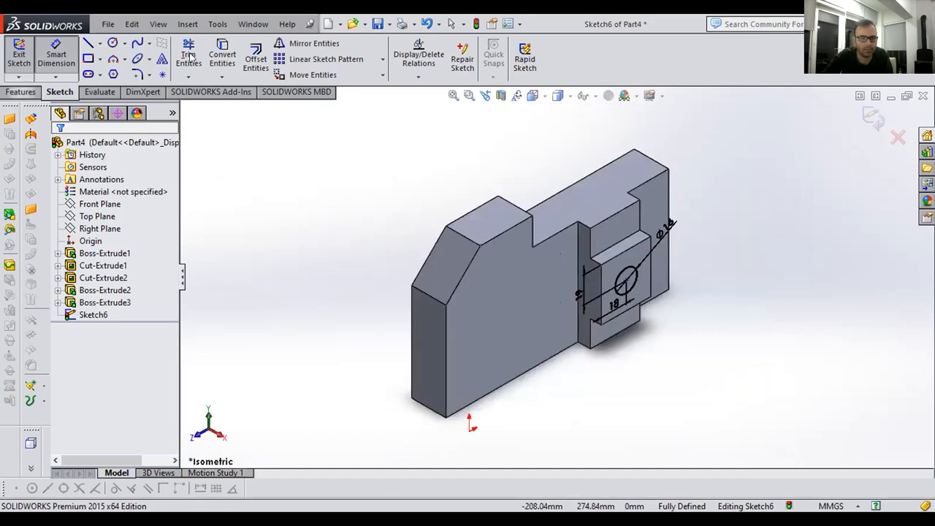
scroll(190, 57, up, 1)
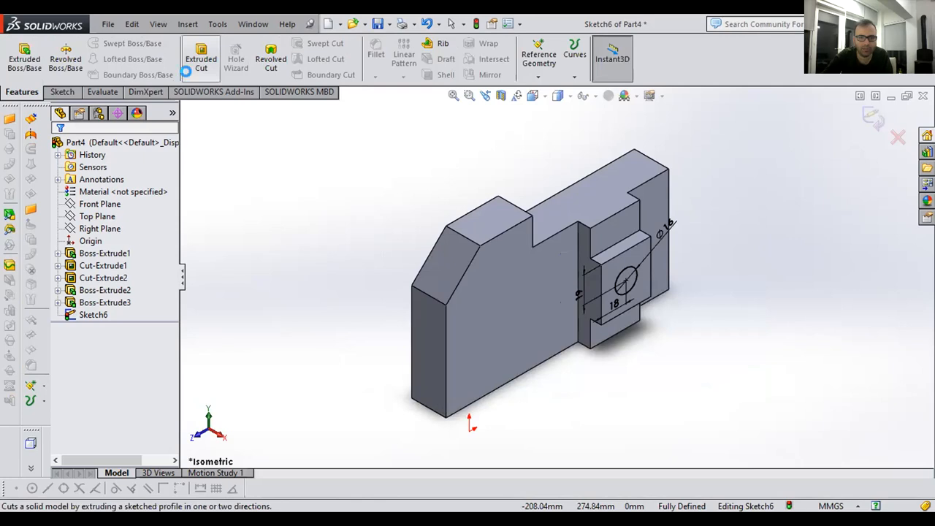
click(201, 64)
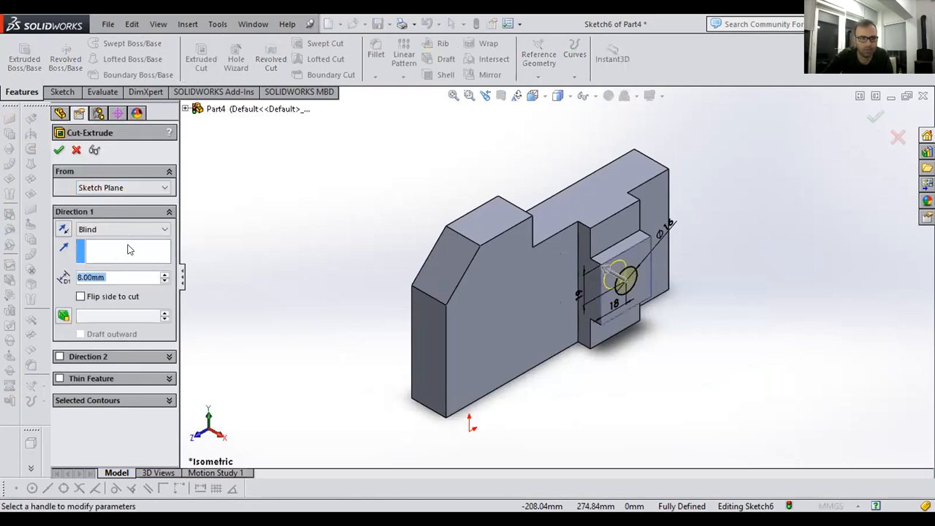
click(119, 230)
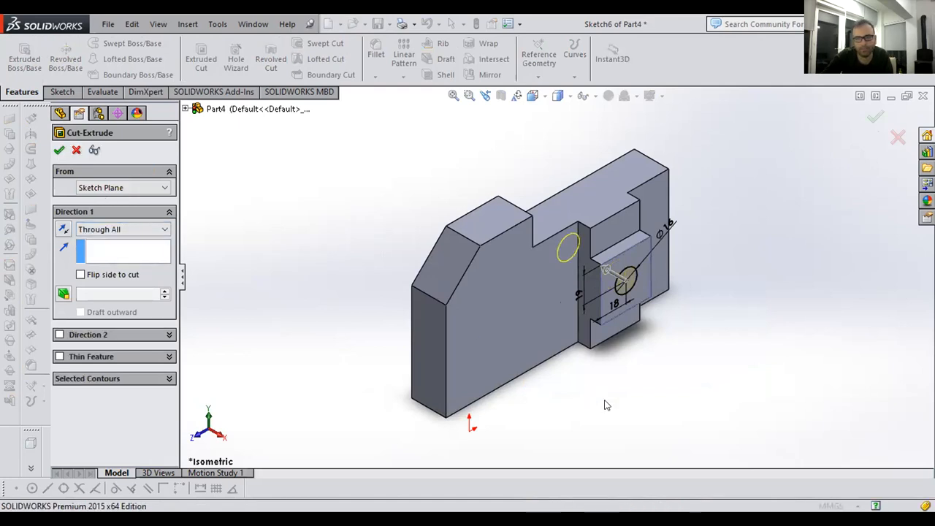
key(Return)
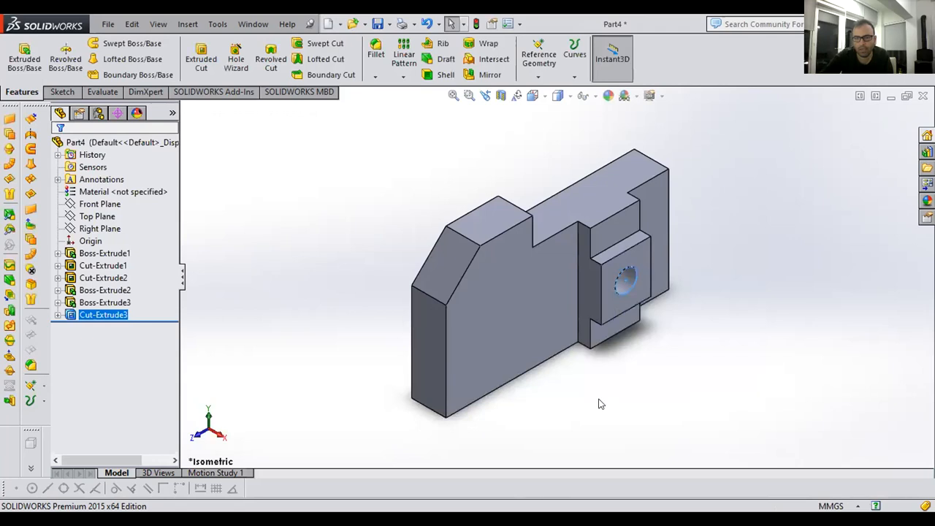